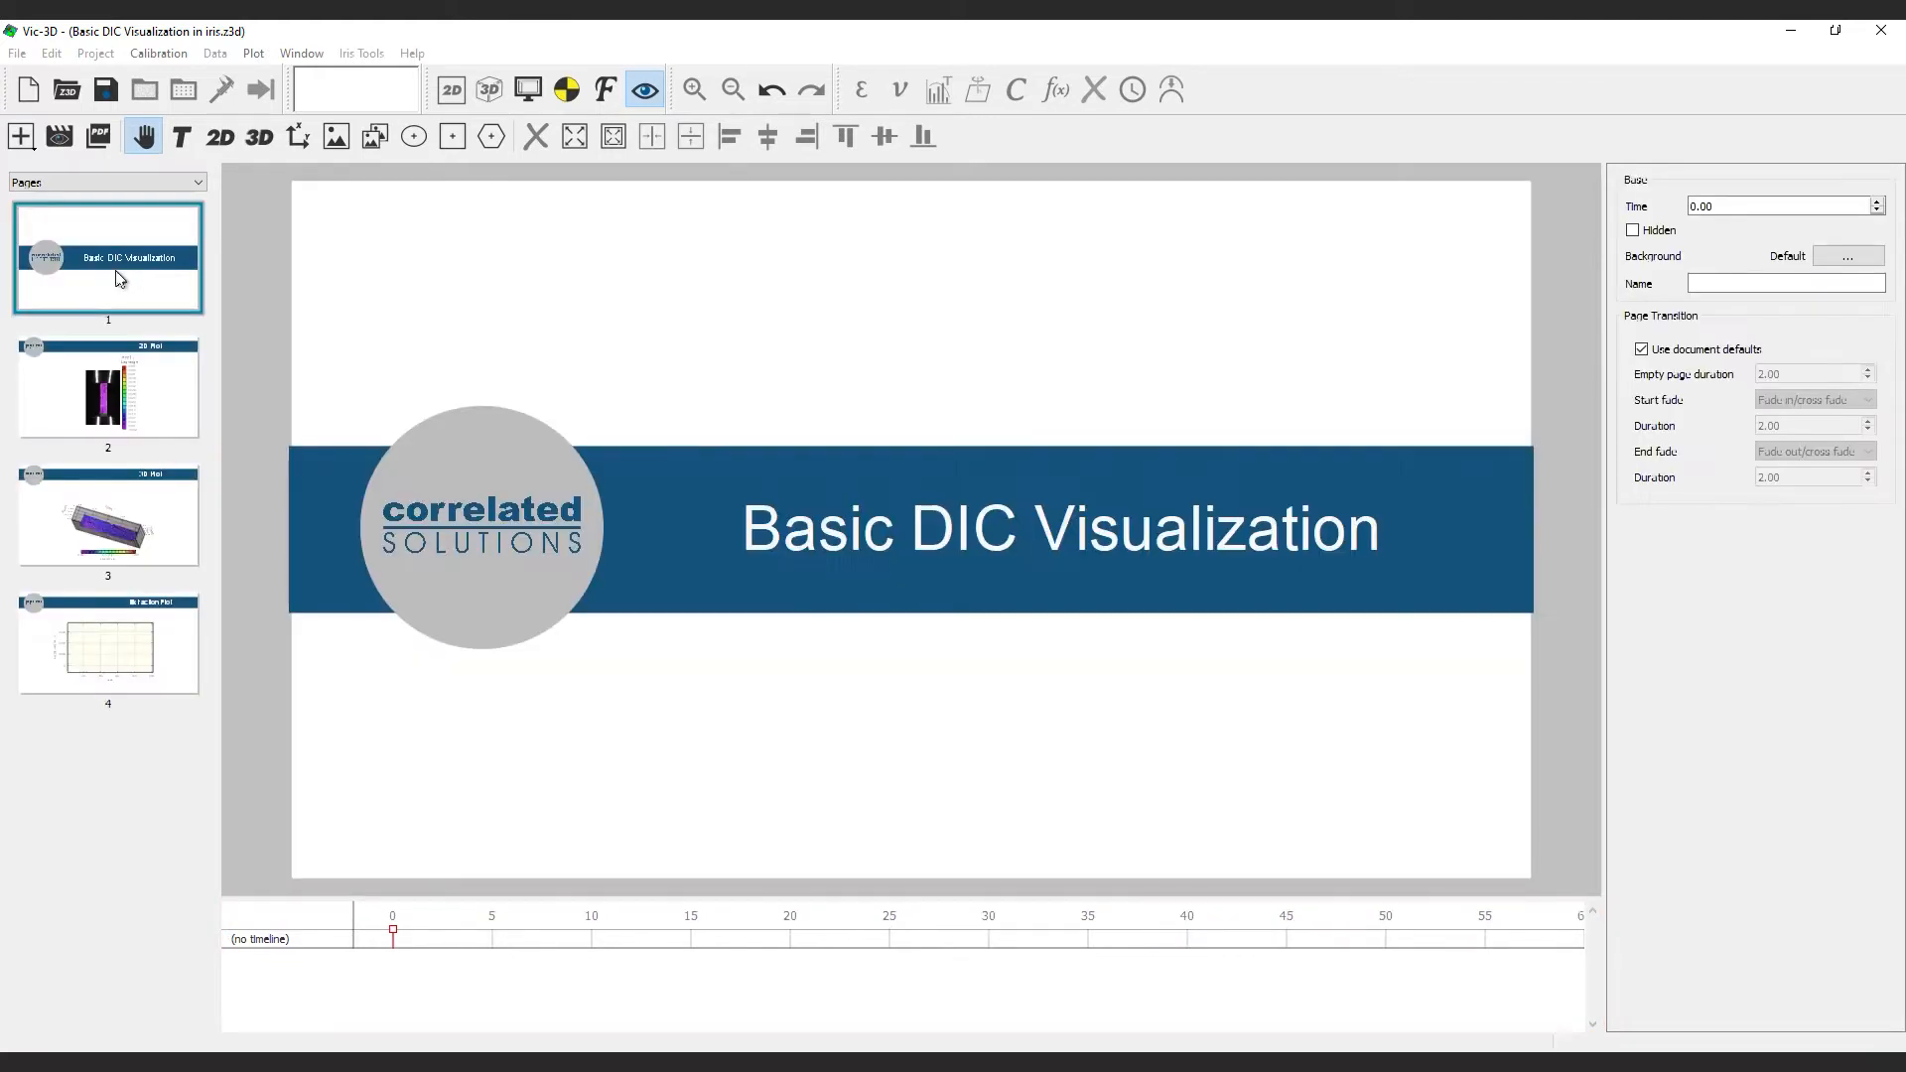
Review the presentation's plot pages and inspect the plot, header bar, title and logo on the extraction plot page
{"action": "left_click", "coordinate": [117, 387]}
{"action": "left_click", "coordinate": [117, 523]}
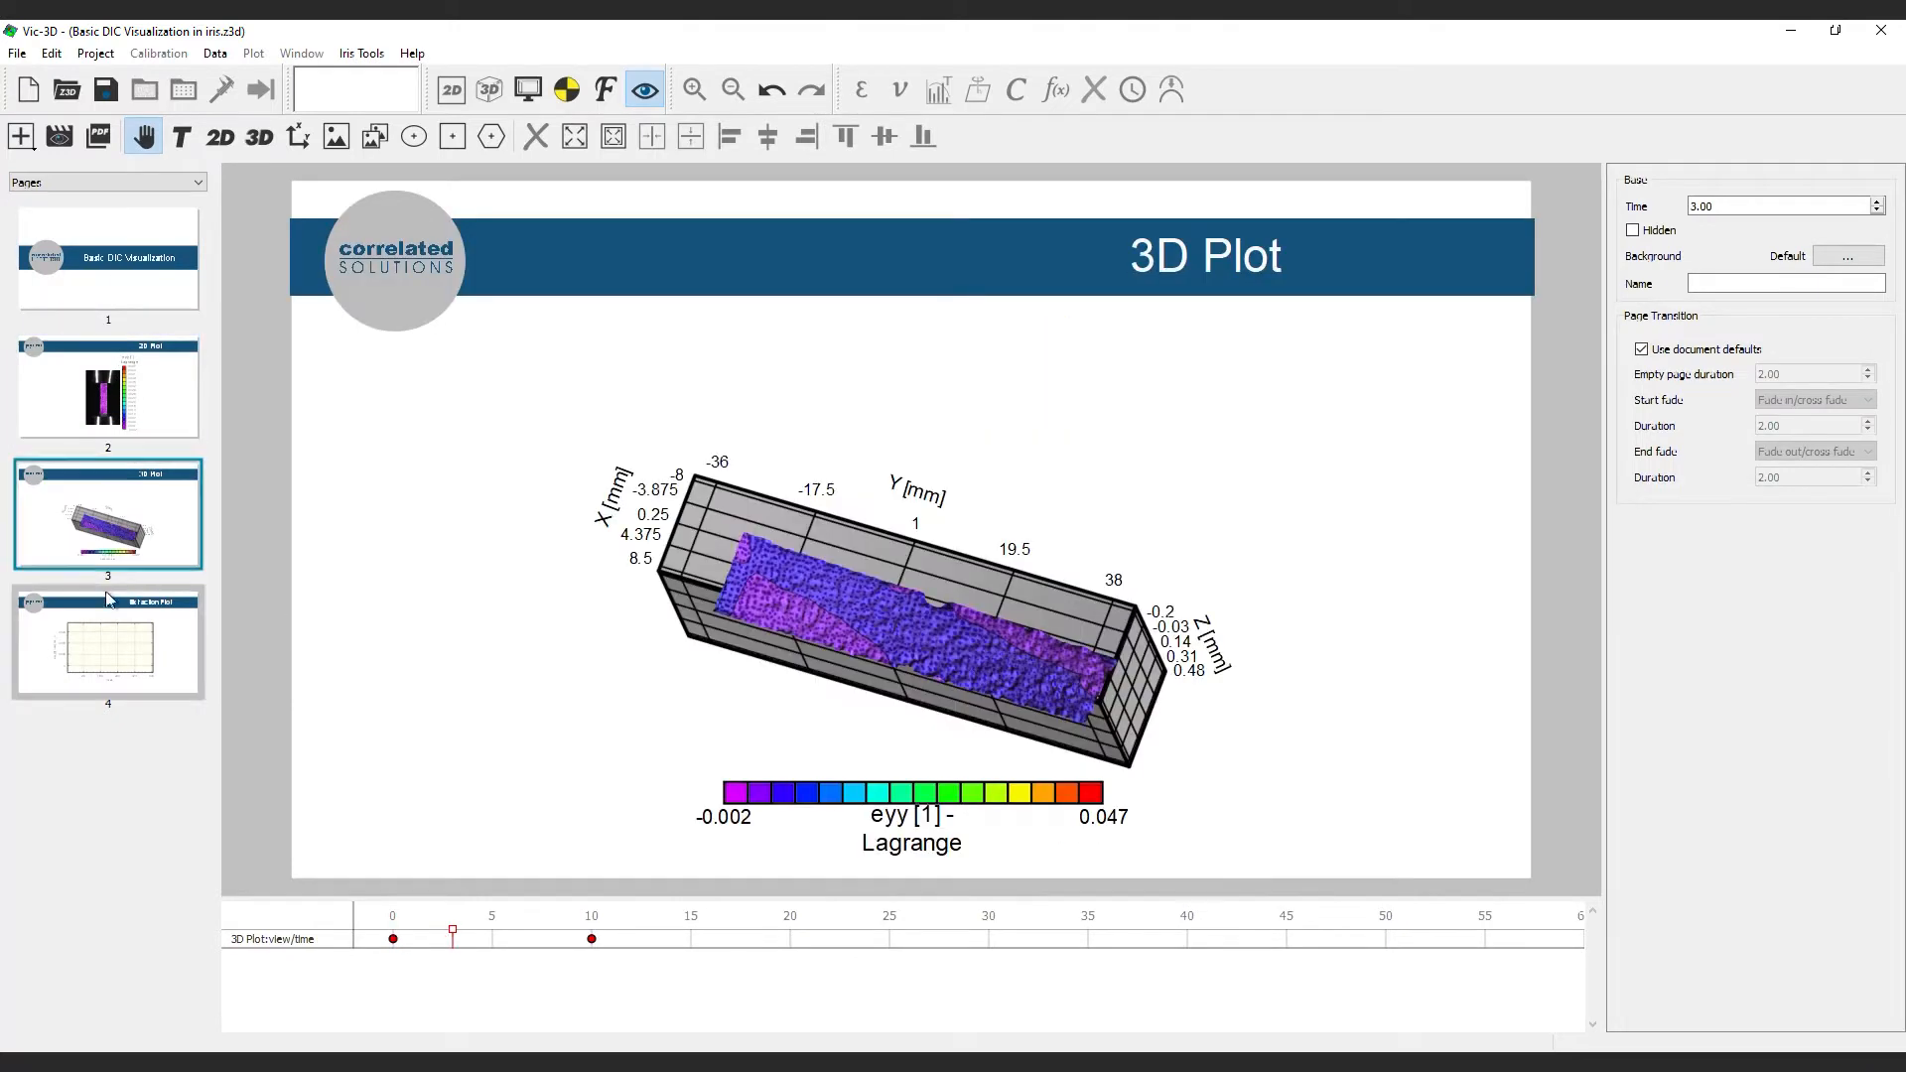
{"action": "left_click", "coordinate": [98, 646]}
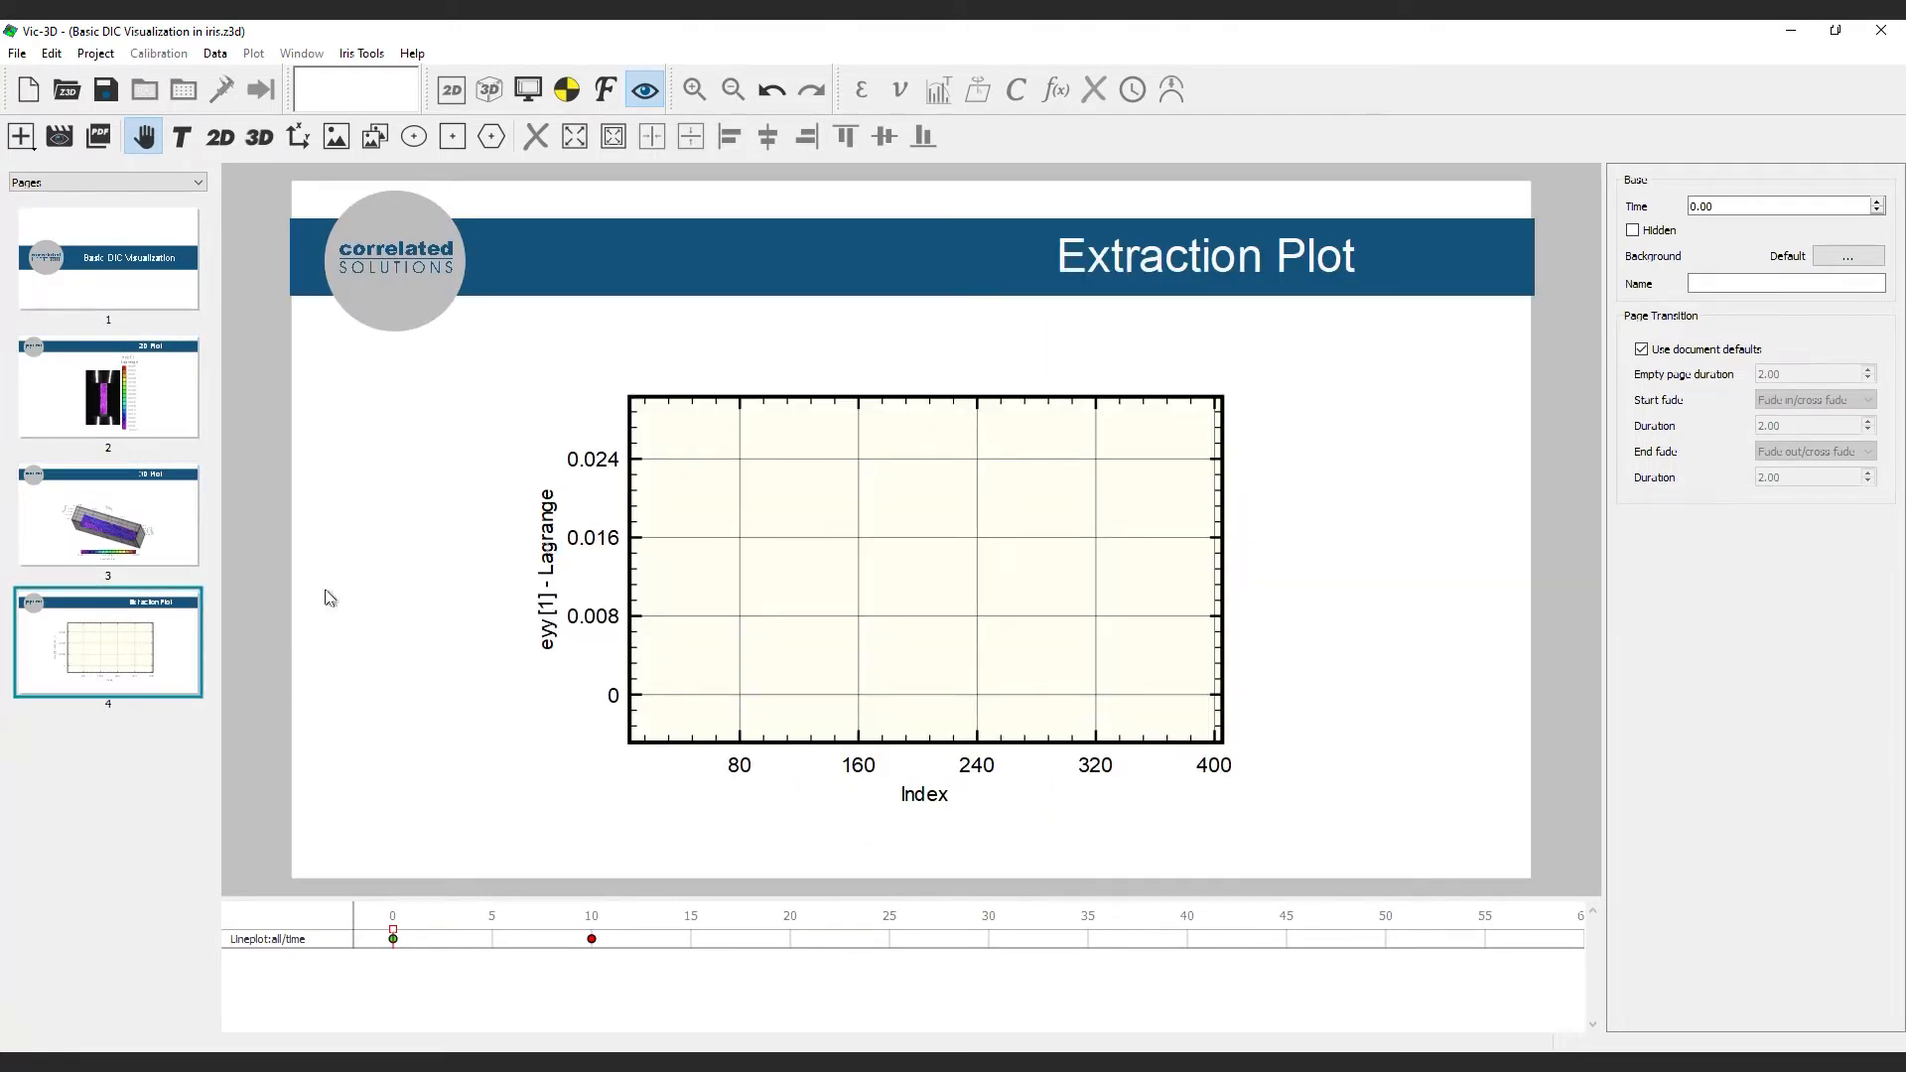
{"action": "left_click", "coordinate": [617, 534]}
{"action": "left_click", "coordinate": [722, 261]}
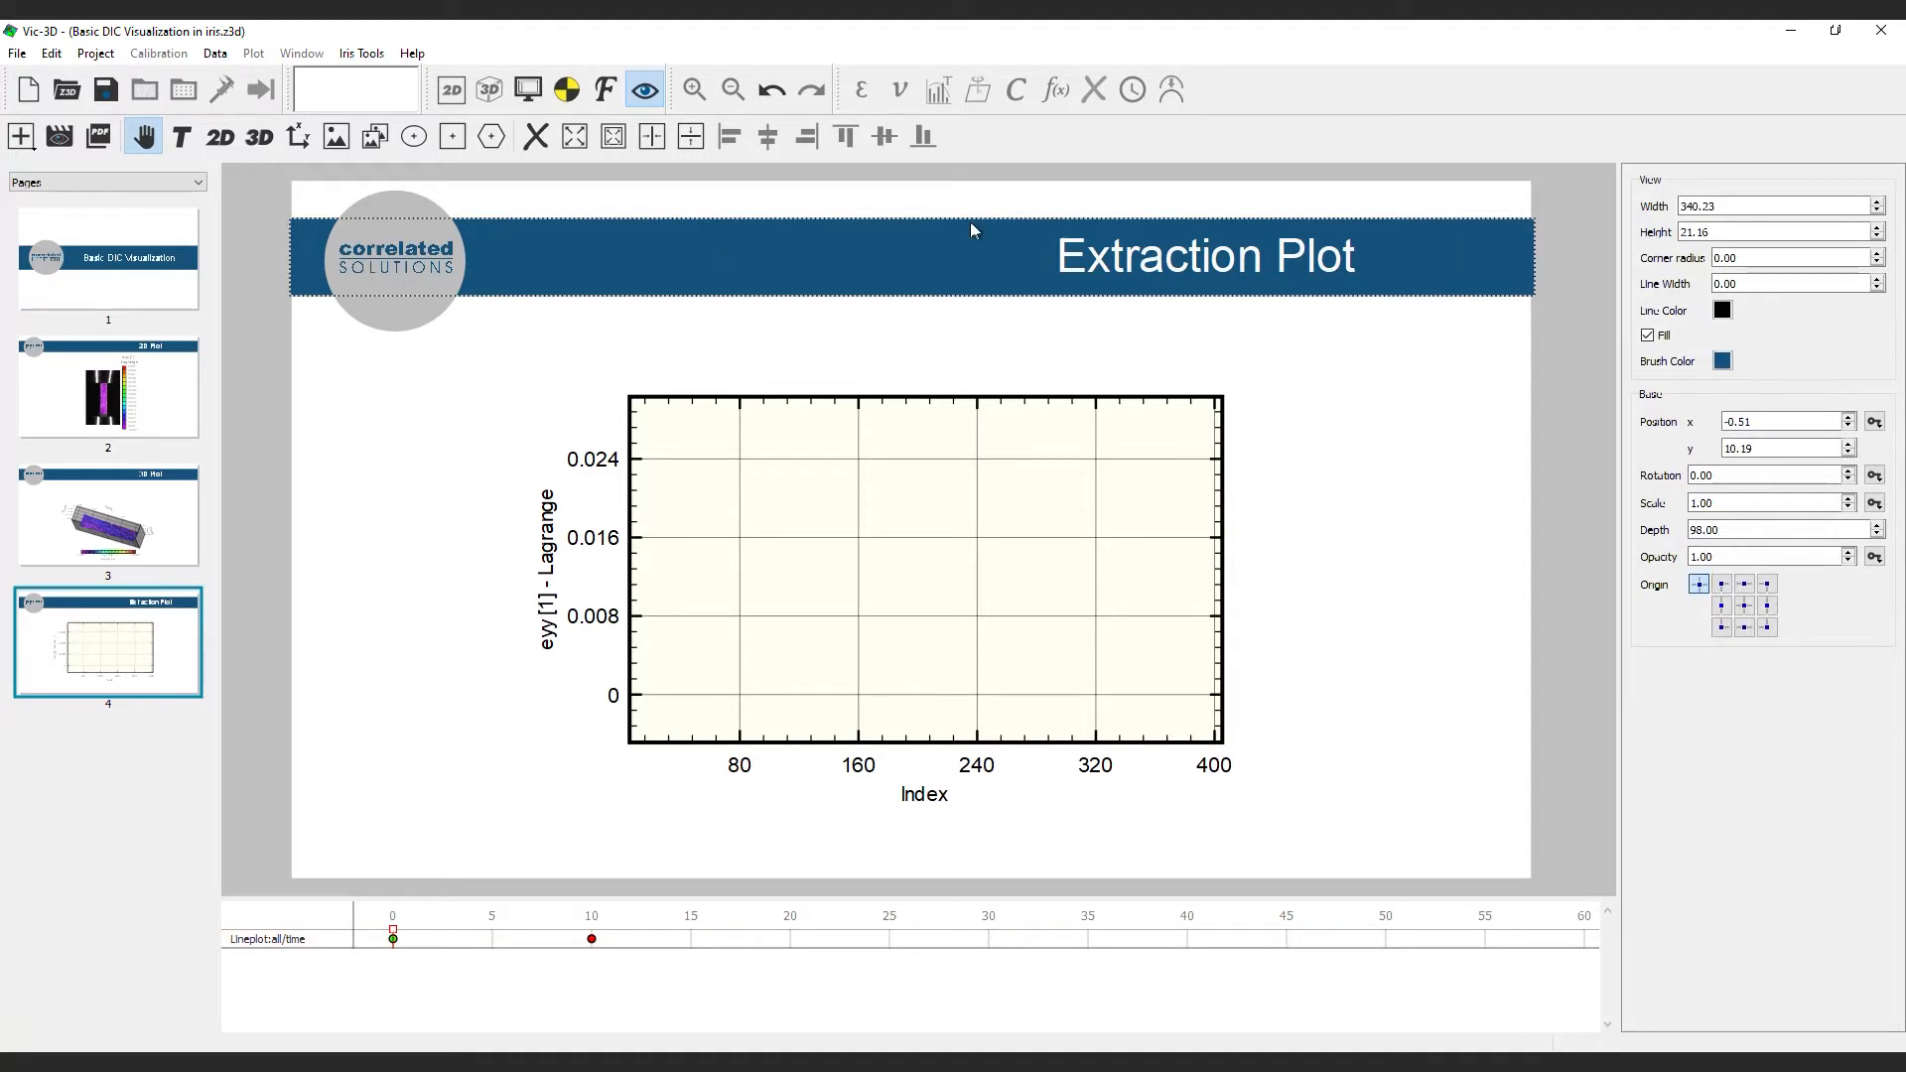
{"action": "left_click", "coordinate": [1114, 248]}
{"action": "left_click", "coordinate": [439, 294]}
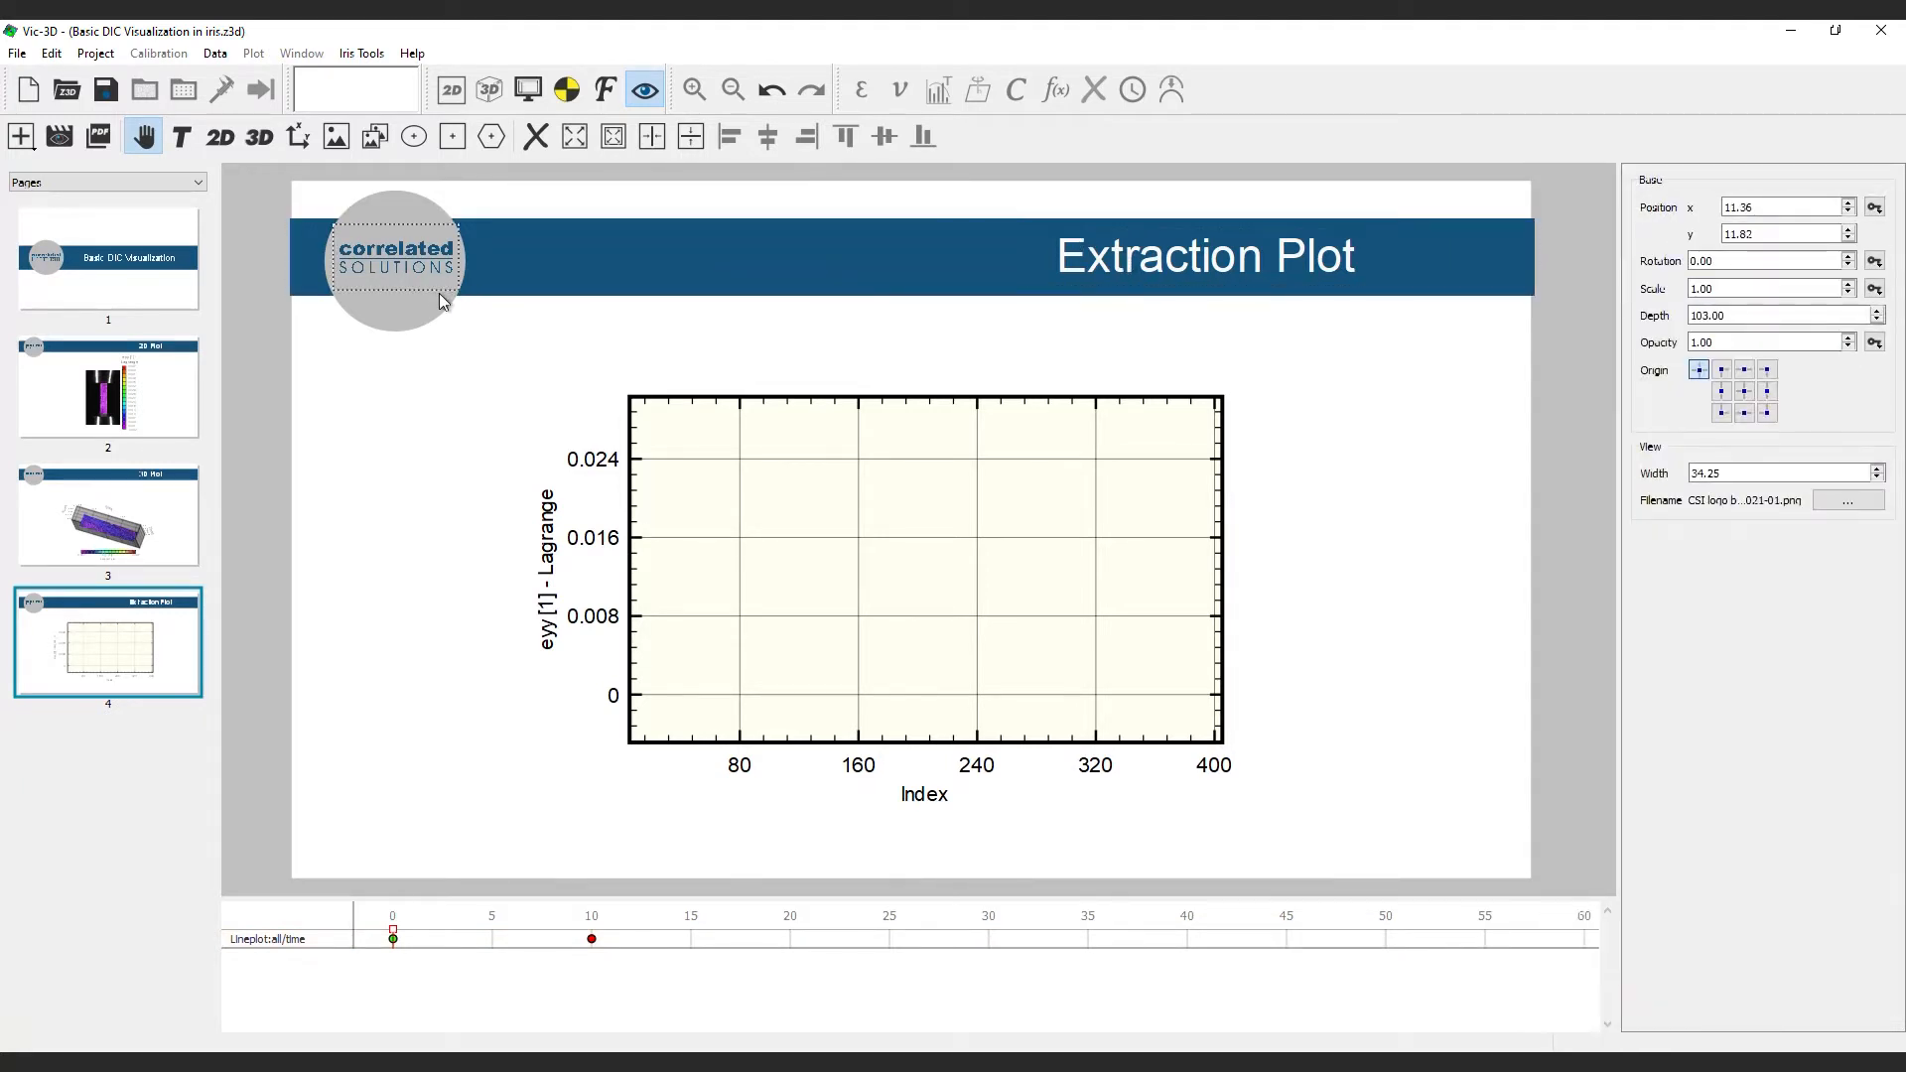
{"action": "left_click", "coordinate": [415, 210]}
Look through the title, 2D plot, 3D plot and extraction plot pages and the available page-list categories
{"action": "left_click", "coordinate": [157, 284]}
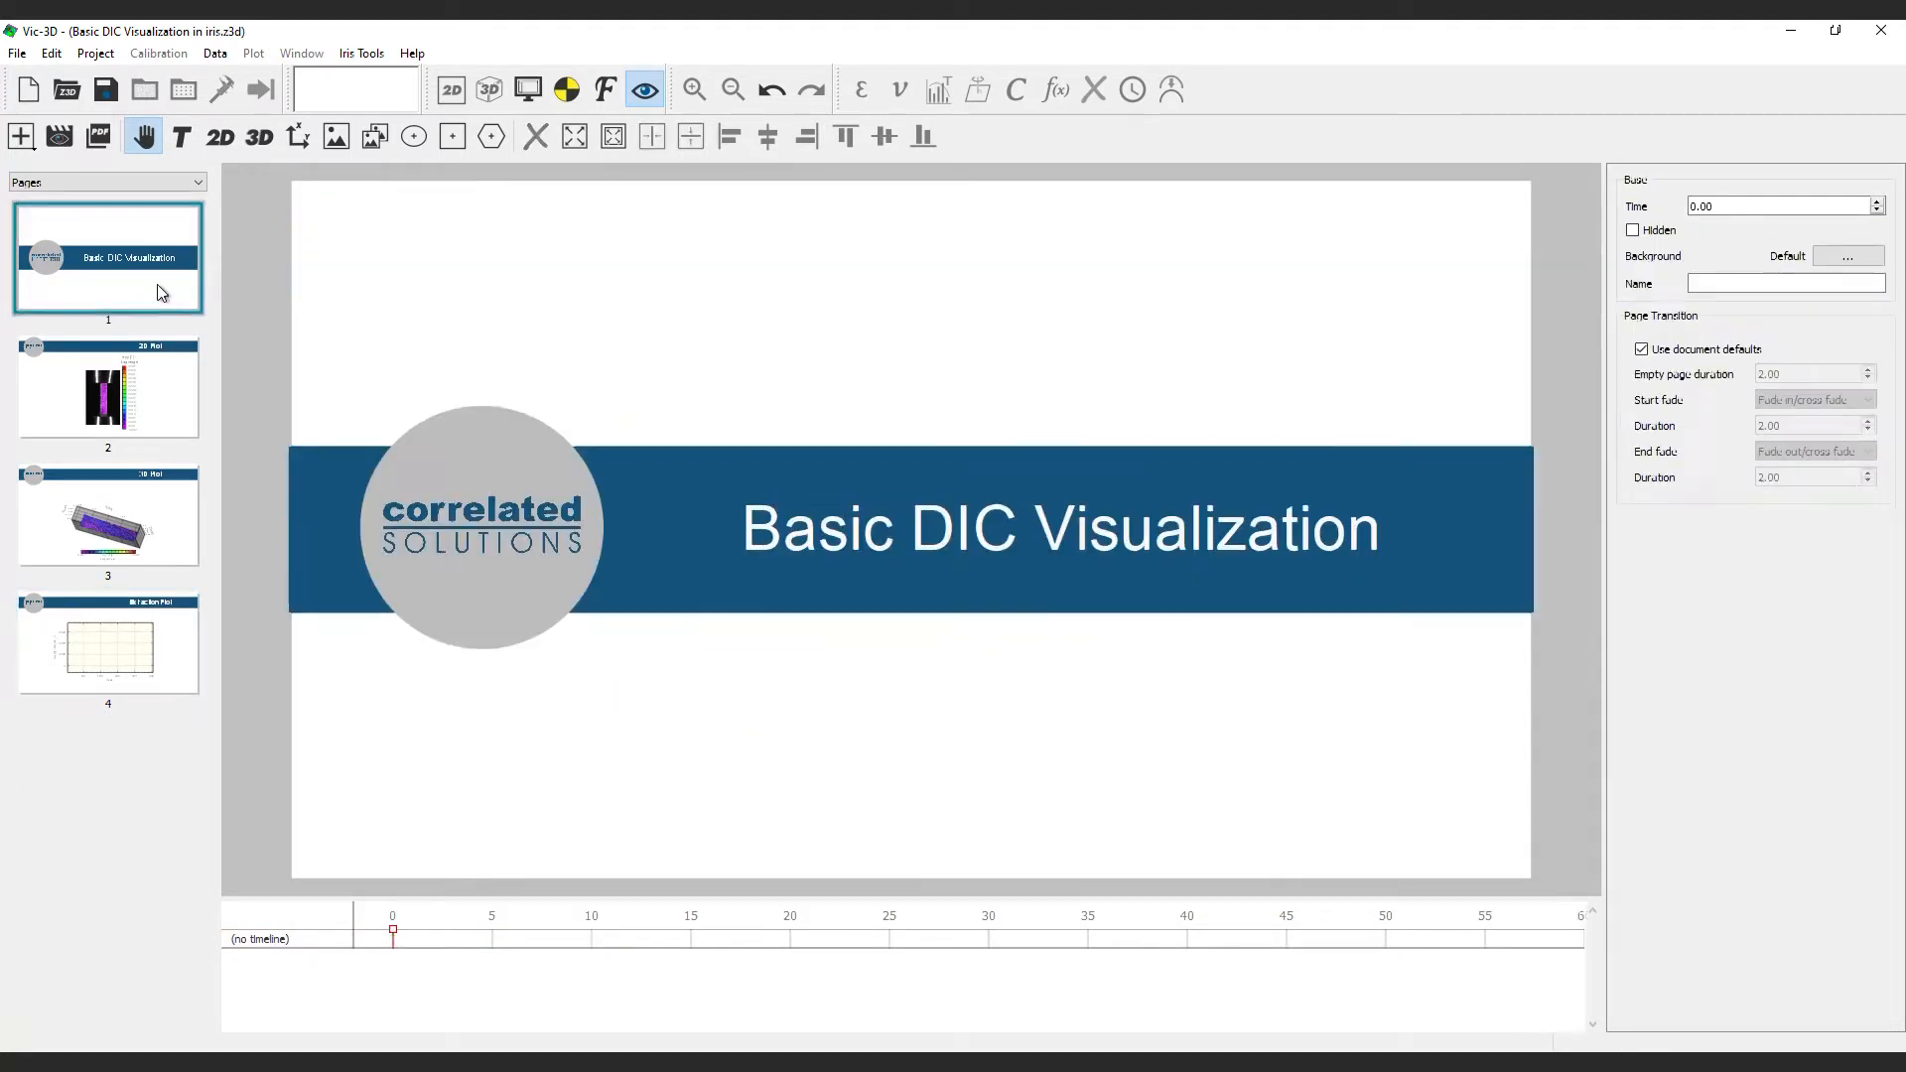
{"action": "left_click", "coordinate": [153, 400]}
{"action": "left_click", "coordinate": [137, 536]}
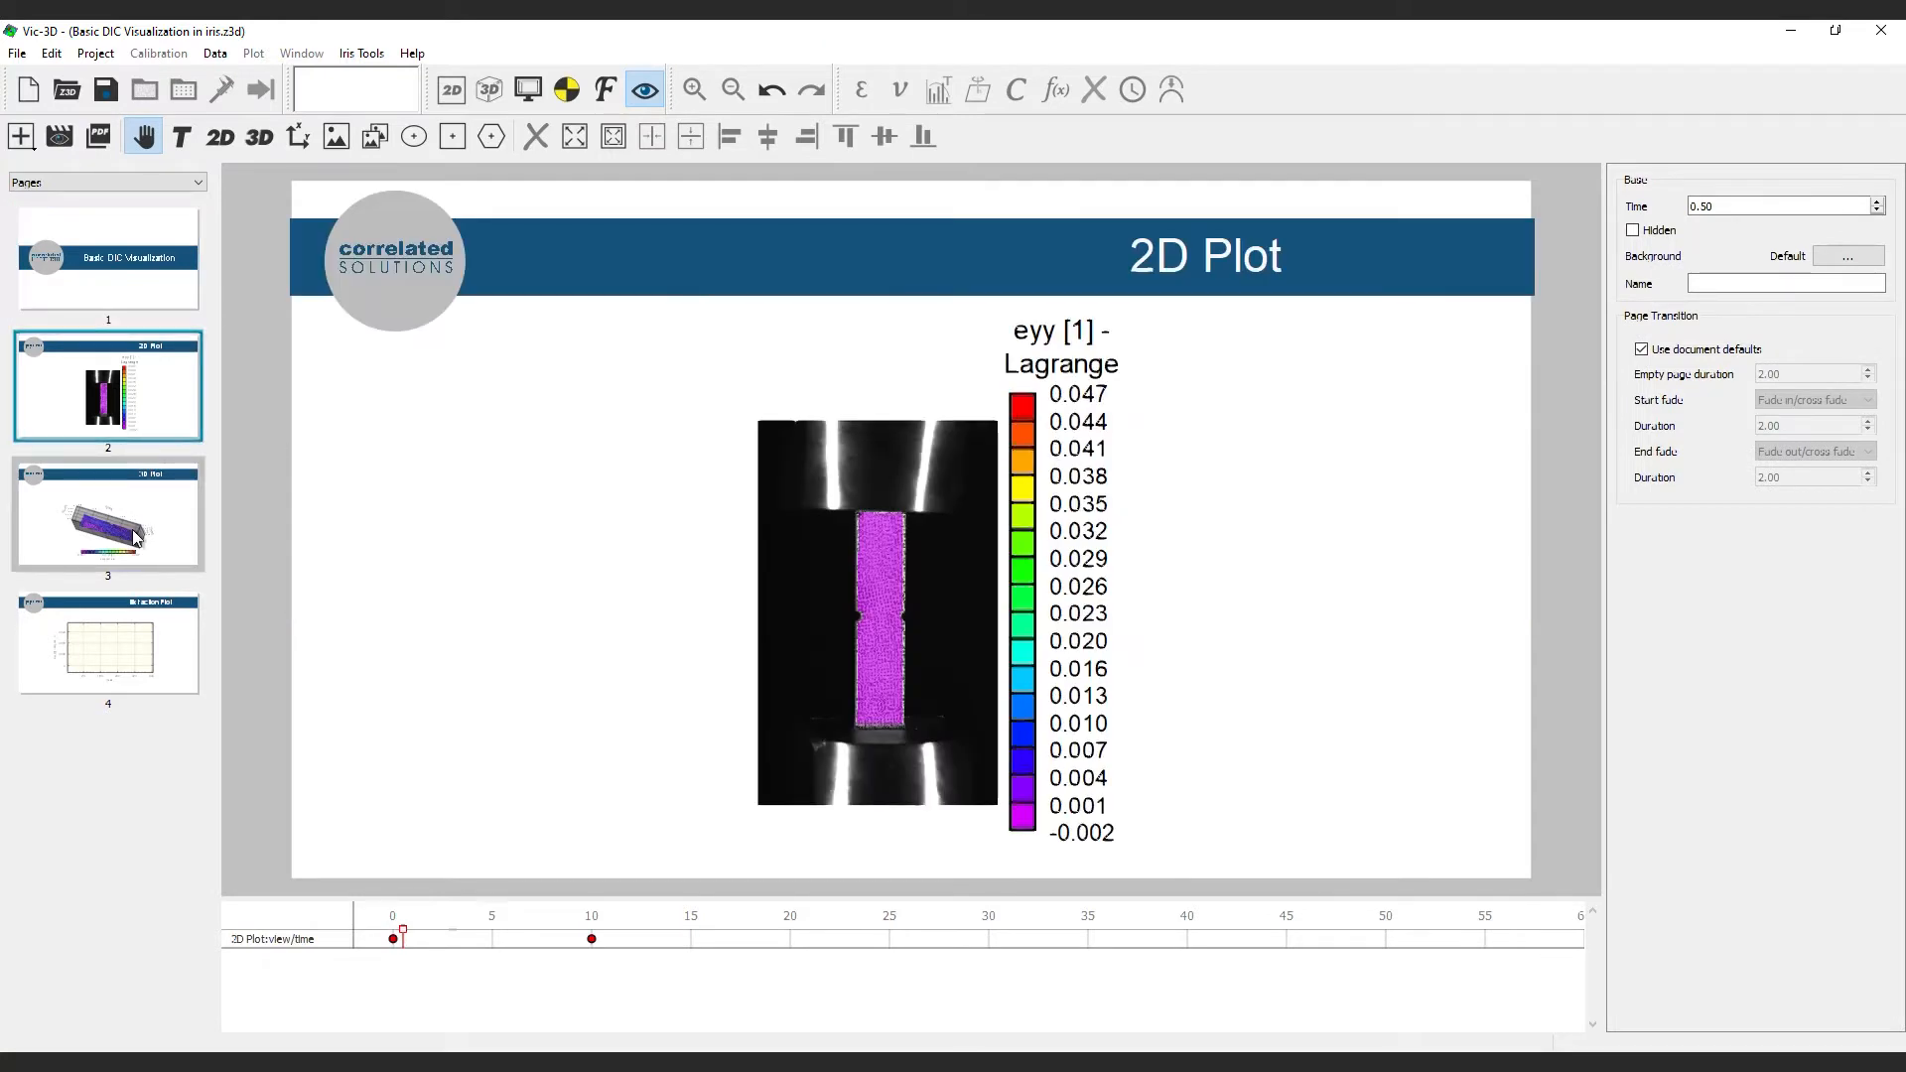
{"action": "left_click", "coordinate": [117, 639]}
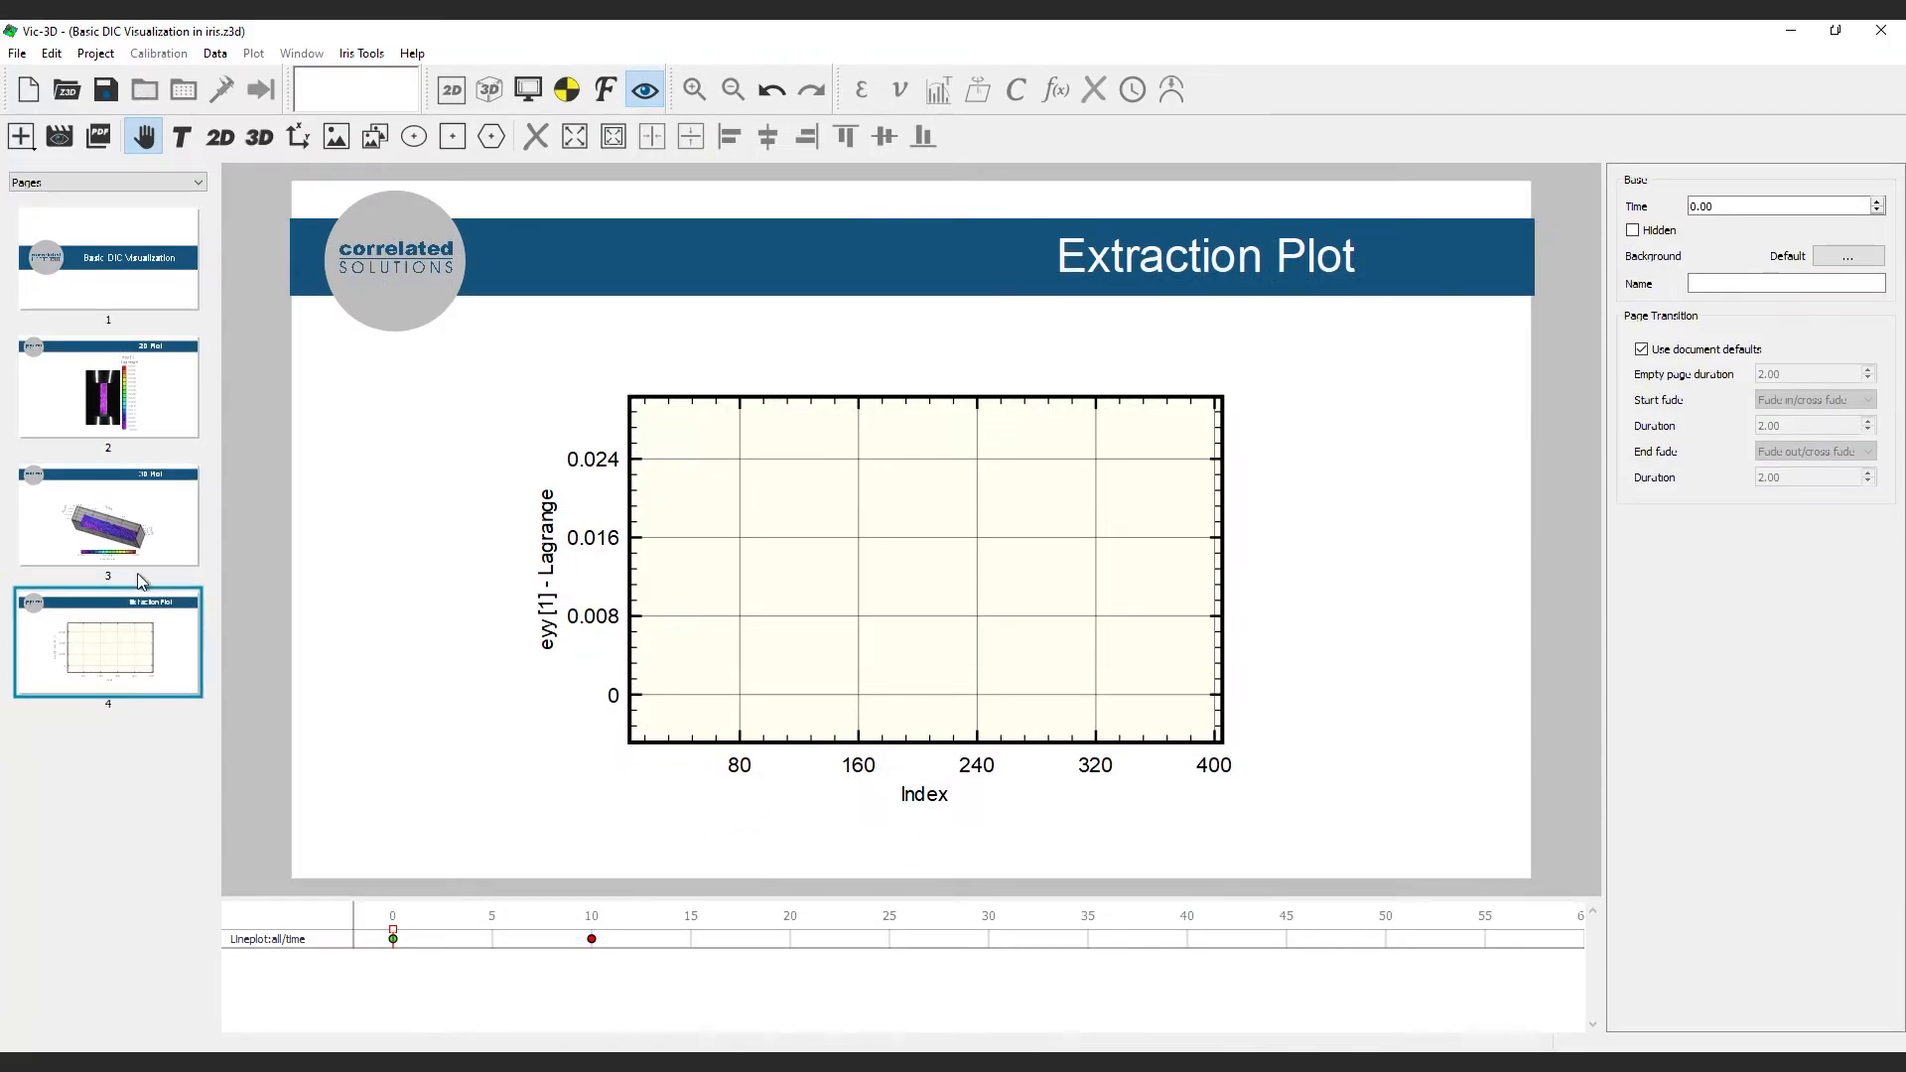
{"action": "left_click", "coordinate": [198, 184]}
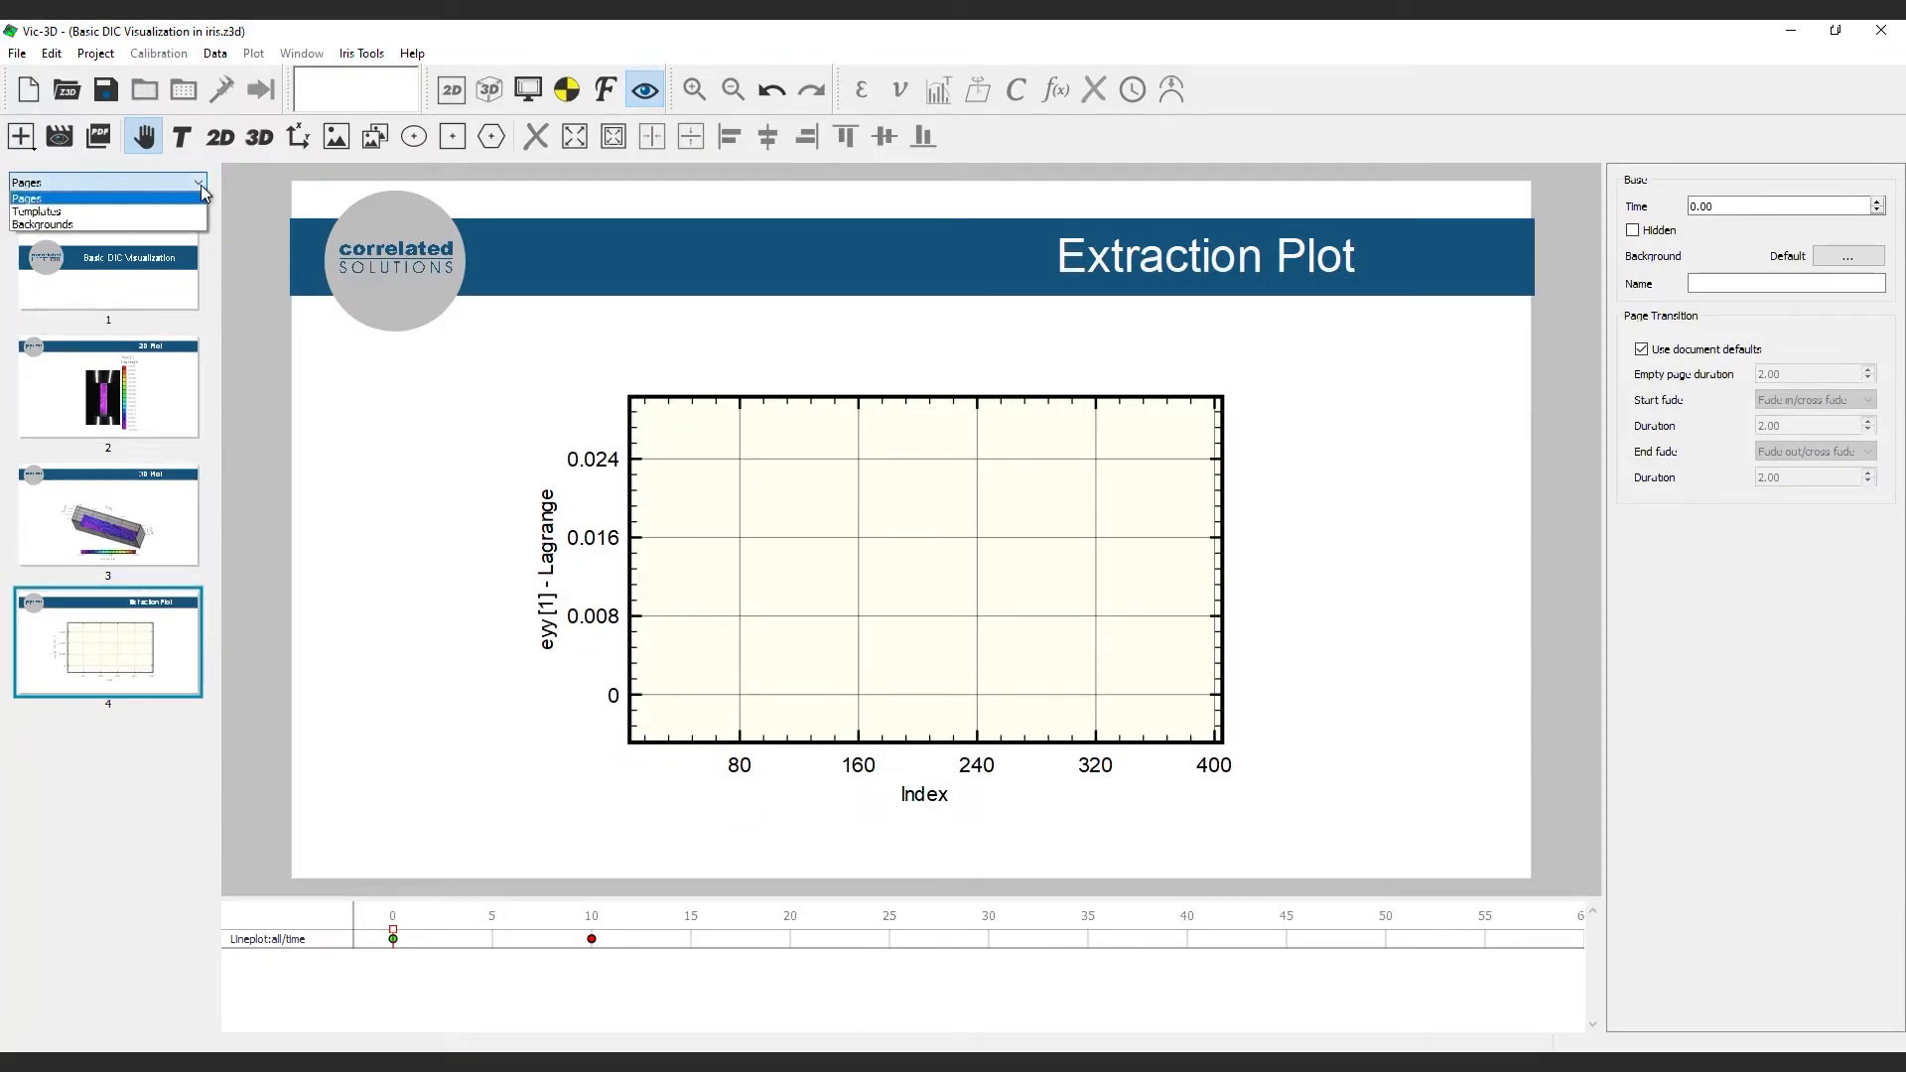
{"action": "left_click", "coordinate": [200, 184]}
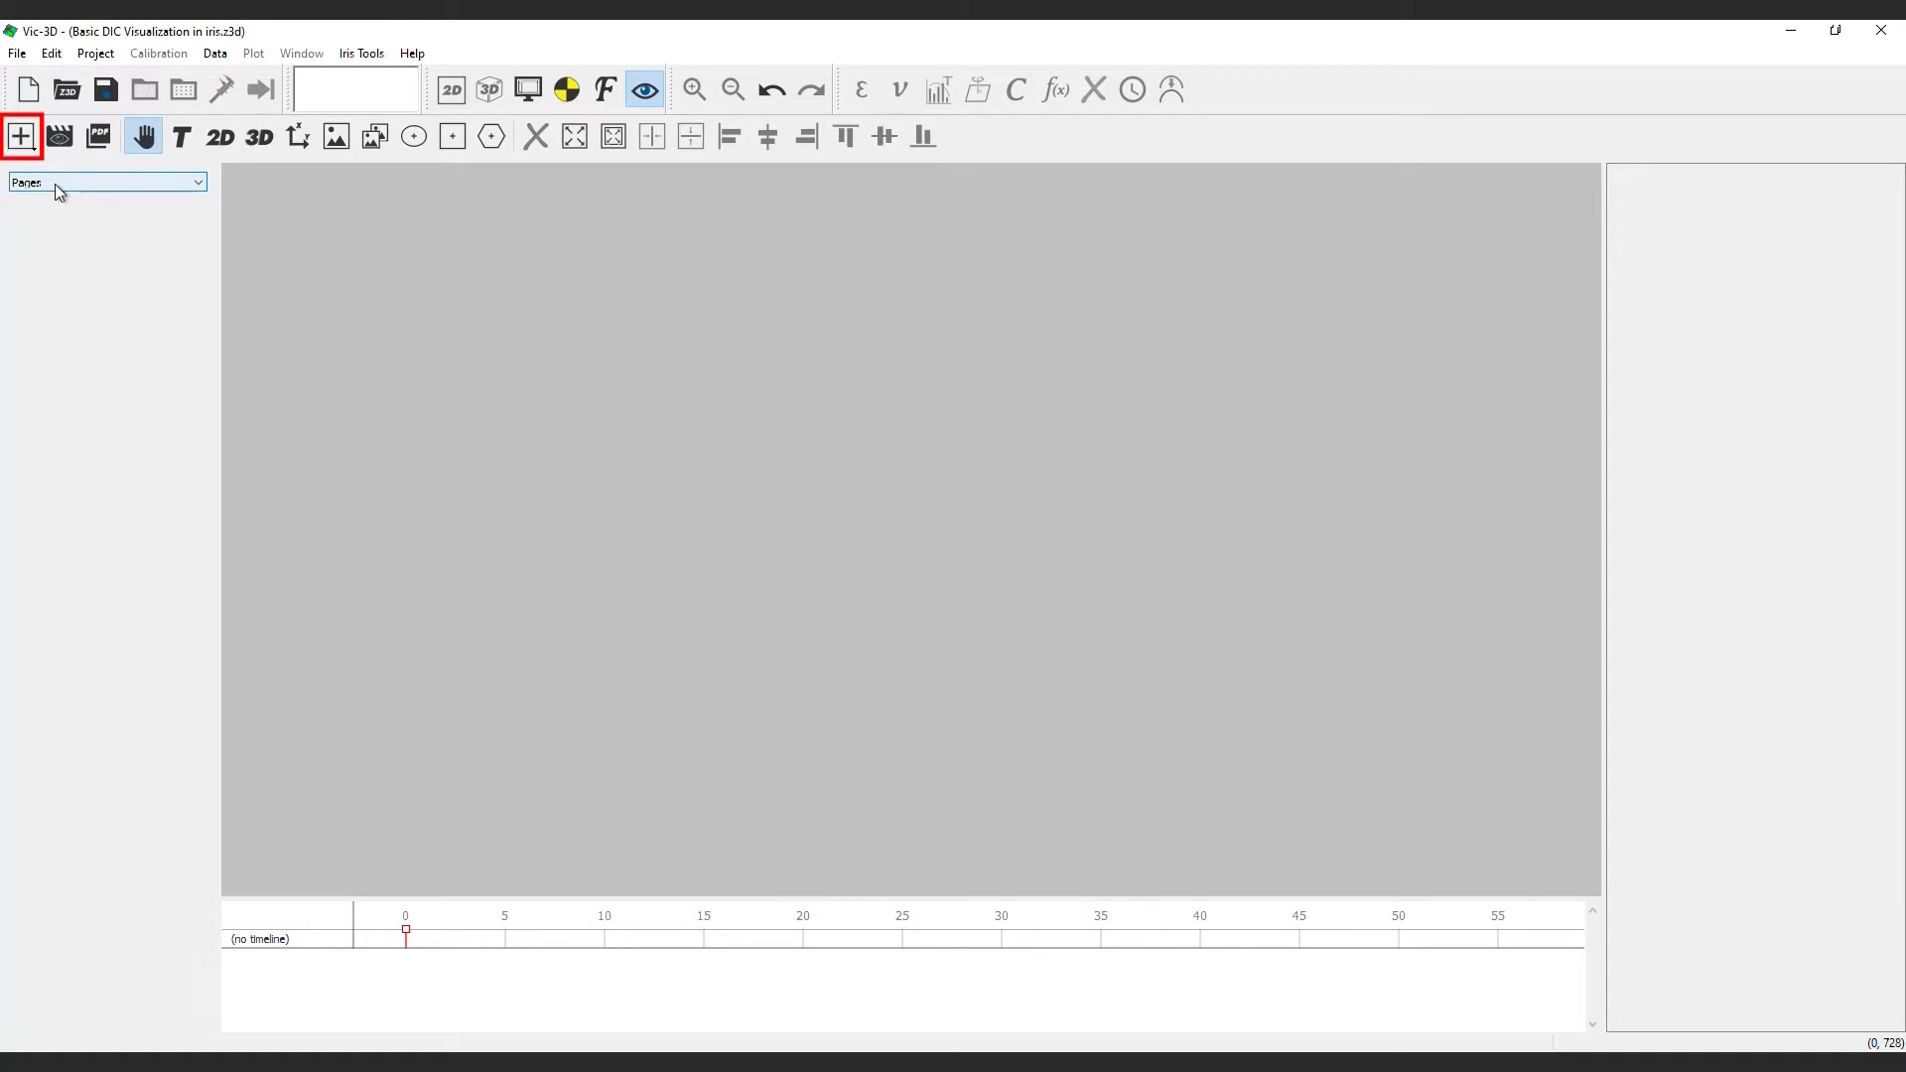
Add a blank page and insert the Correlated Solutions logo image in its upper-left area
{"action": "left_click", "coordinate": [21, 136]}
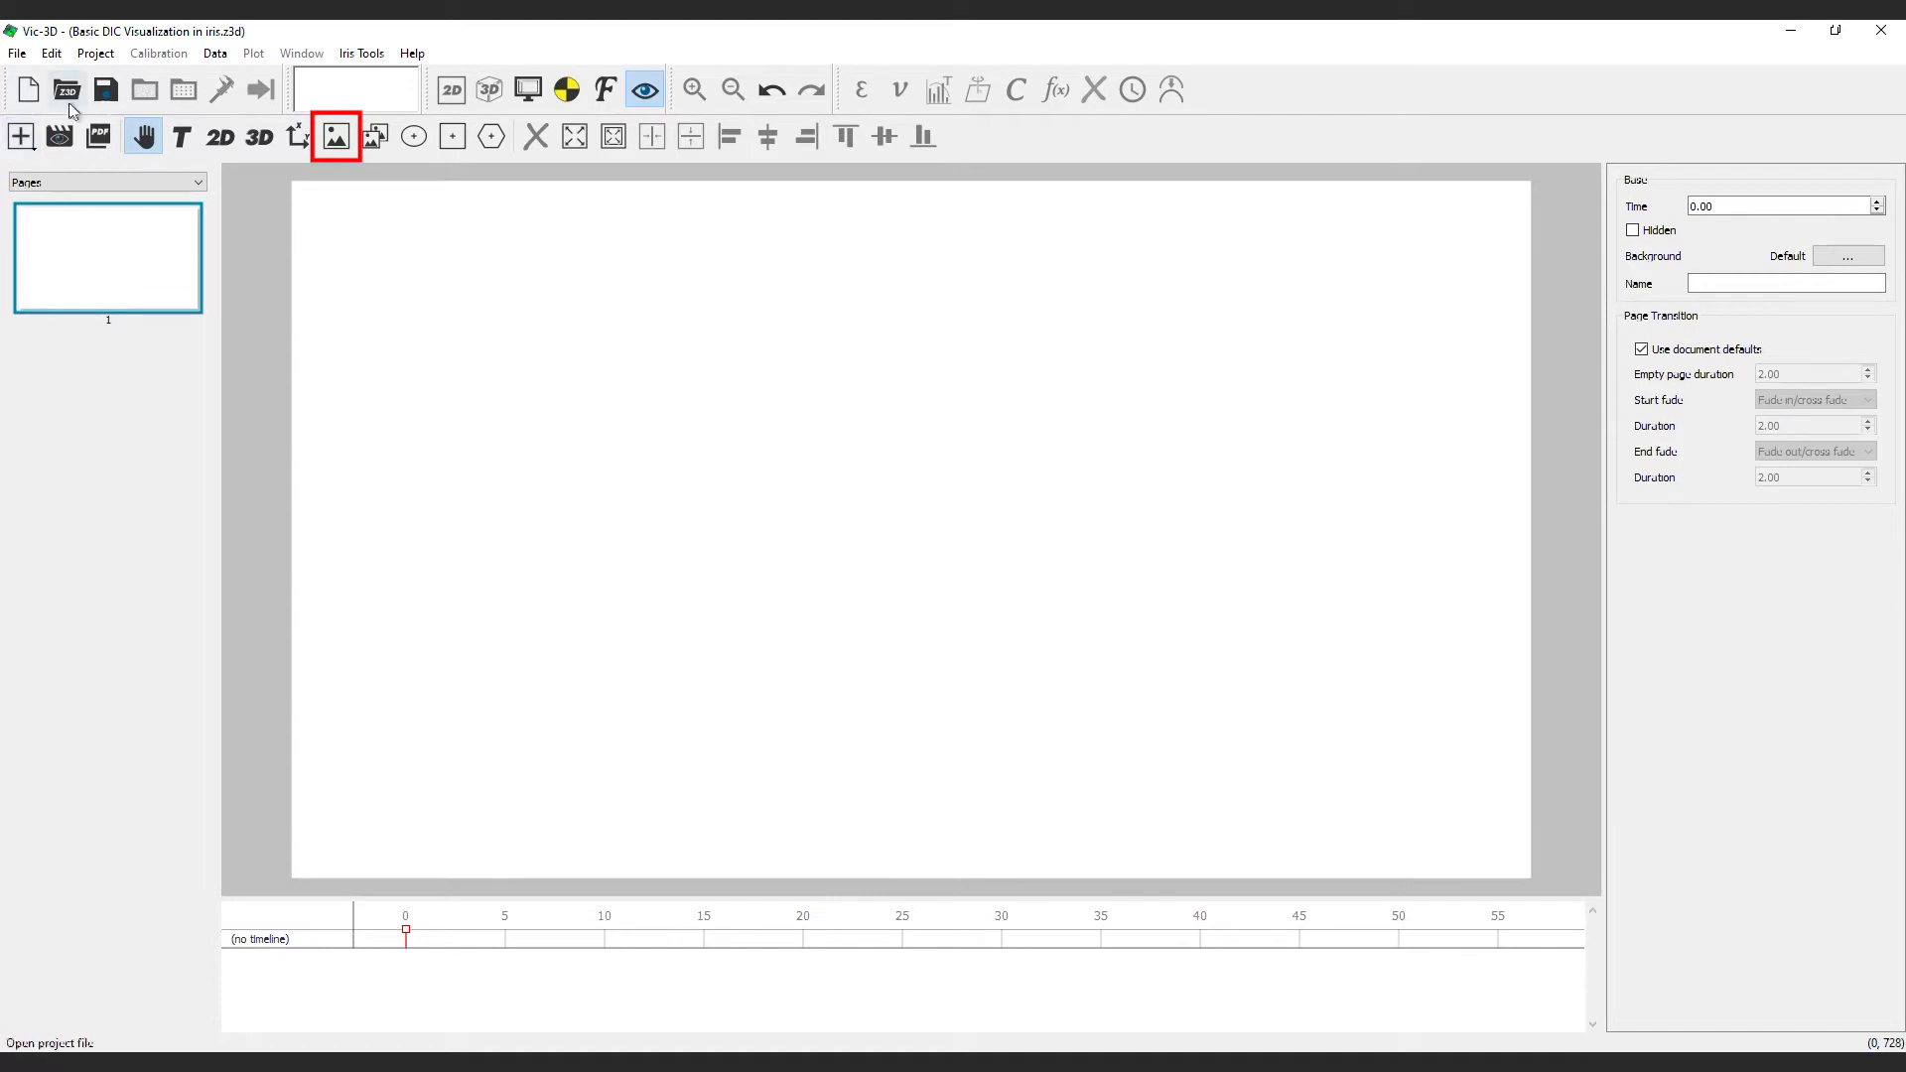
{"action": "left_click", "coordinate": [337, 137]}
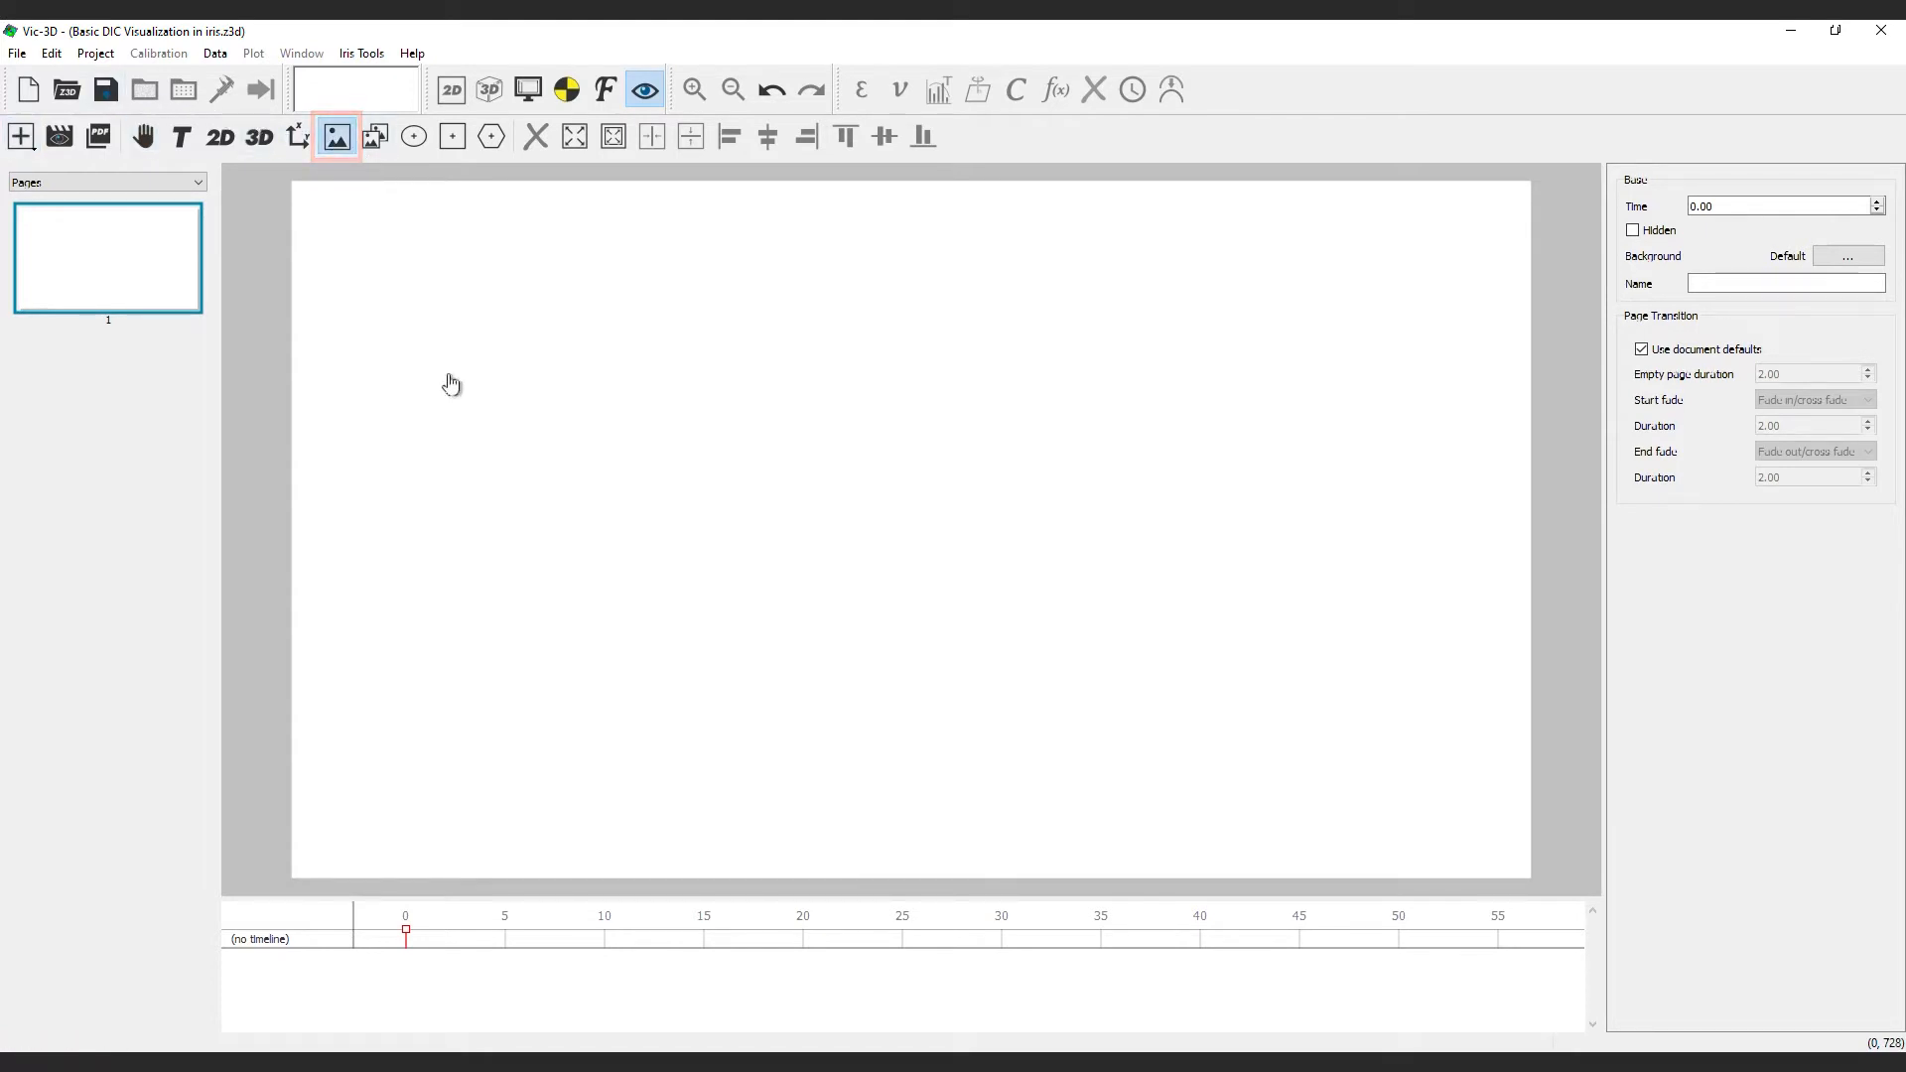
{"action": "left_click", "coordinate": [451, 384]}
{"action": "left_click", "coordinate": [451, 216]}
{"action": "left_click", "coordinate": [784, 546]}
{"action": "left_click_drag", "start_coordinate": [608, 381], "coordinate": [552, 365]}
Draw a filled rectangle about 332 by 45 across the middle of the page and a circle about 47 in diameter above it
{"action": "left_click", "coordinate": [462, 223]}
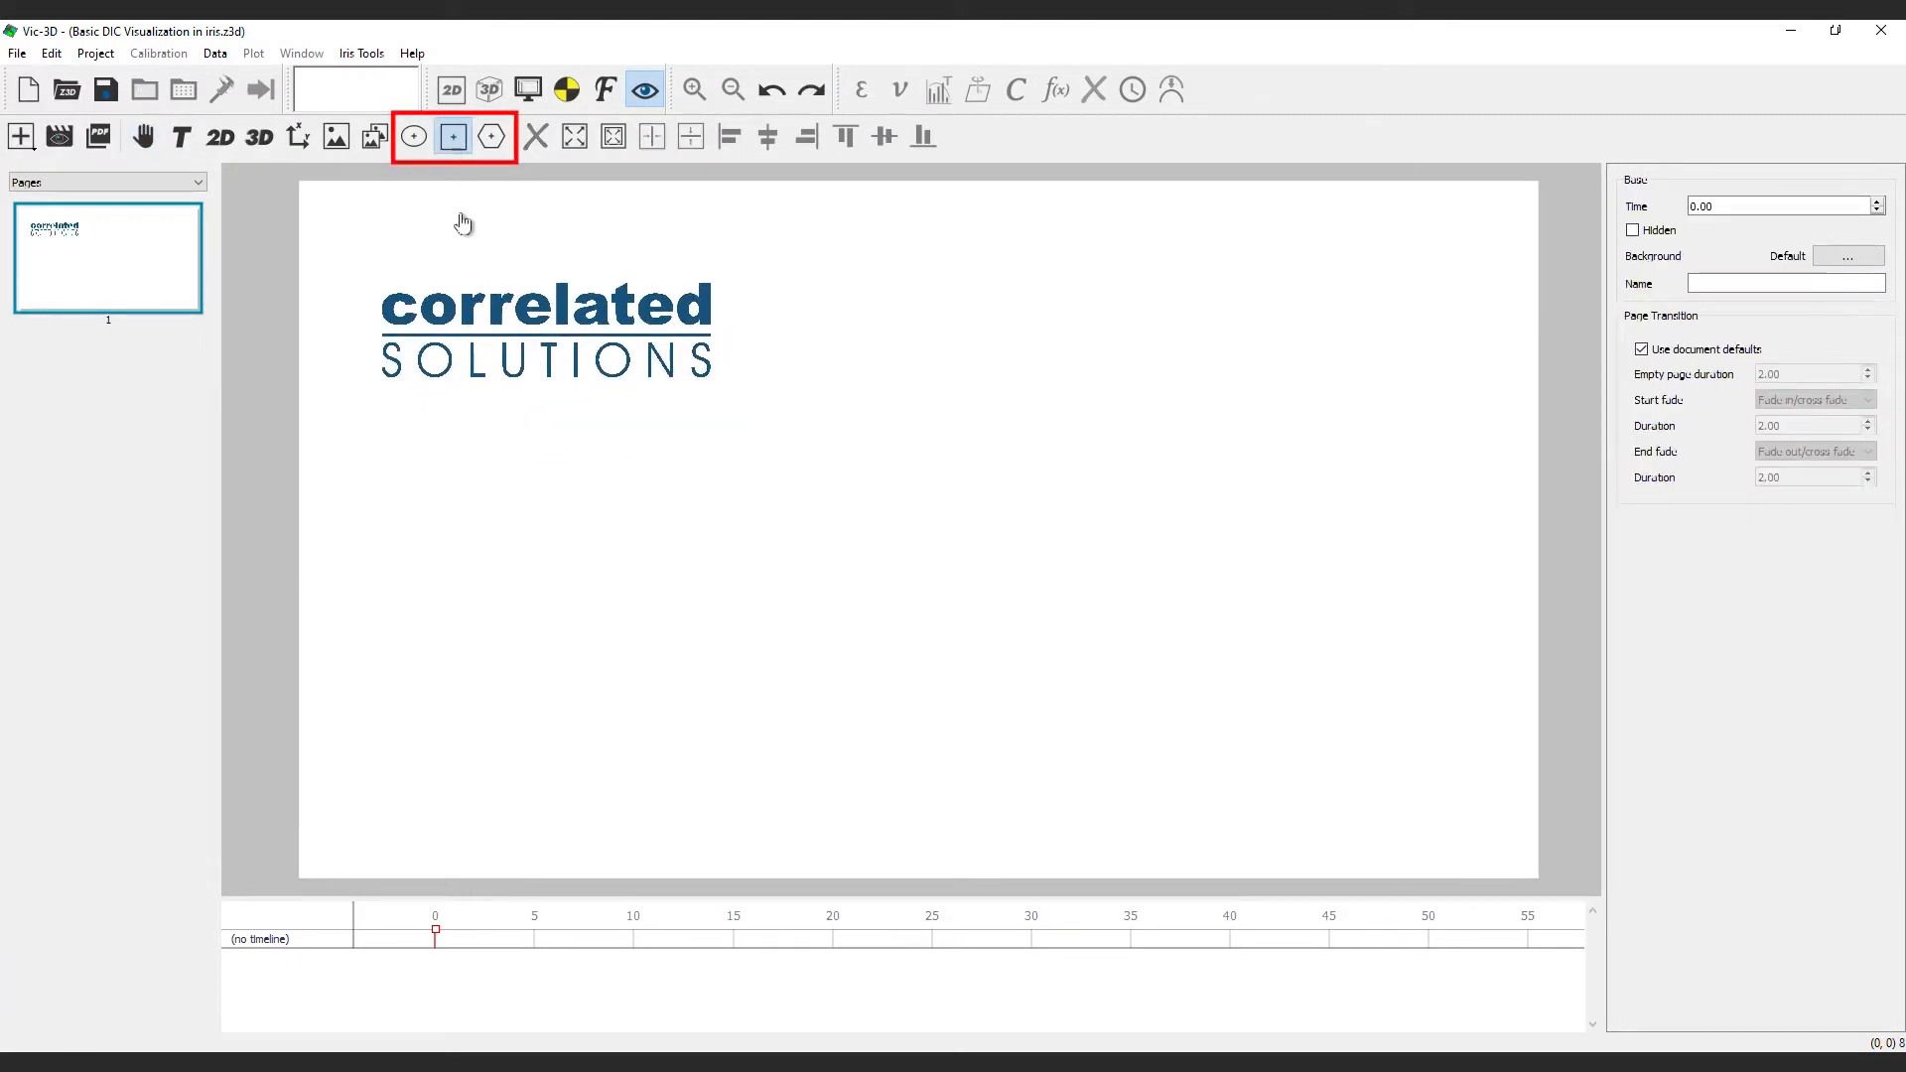
{"action": "left_click_drag", "start_coordinate": [308, 473], "coordinate": [1528, 640]}
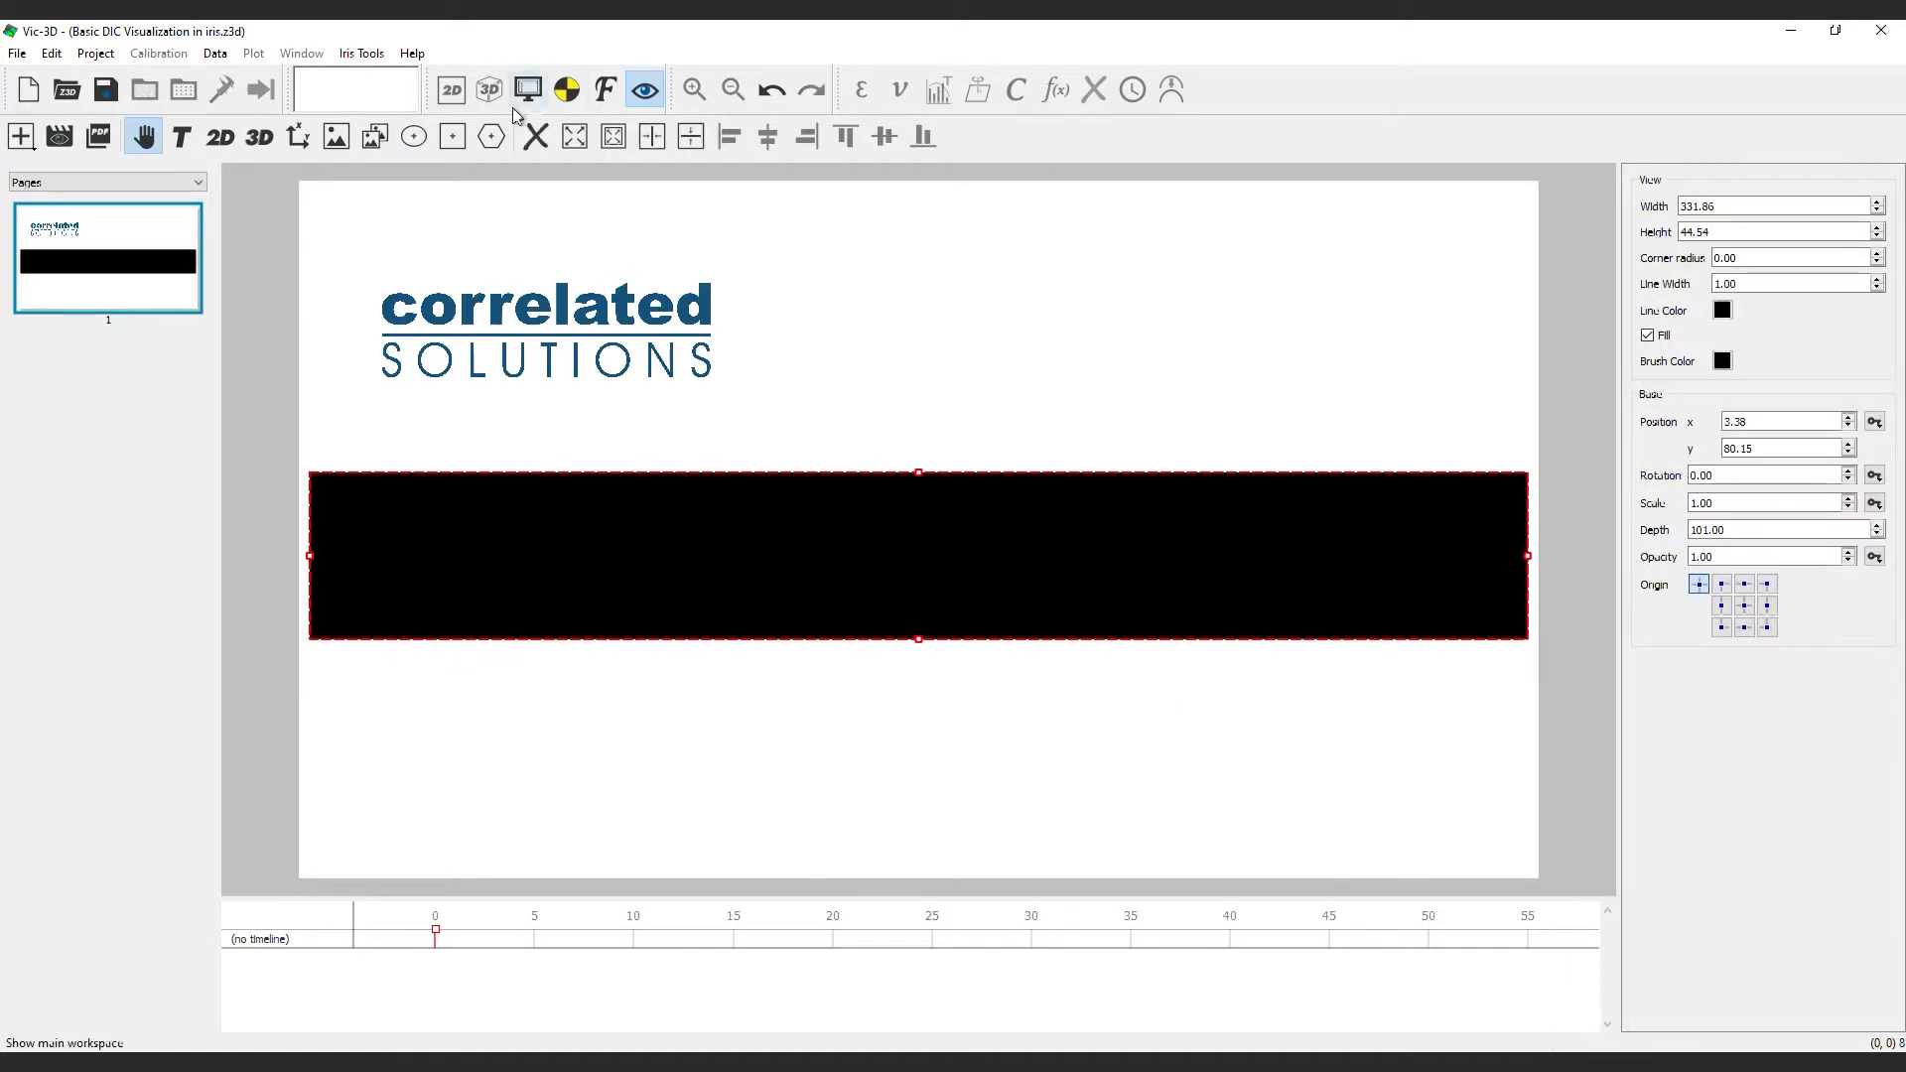
{"action": "left_click", "coordinate": [417, 141]}
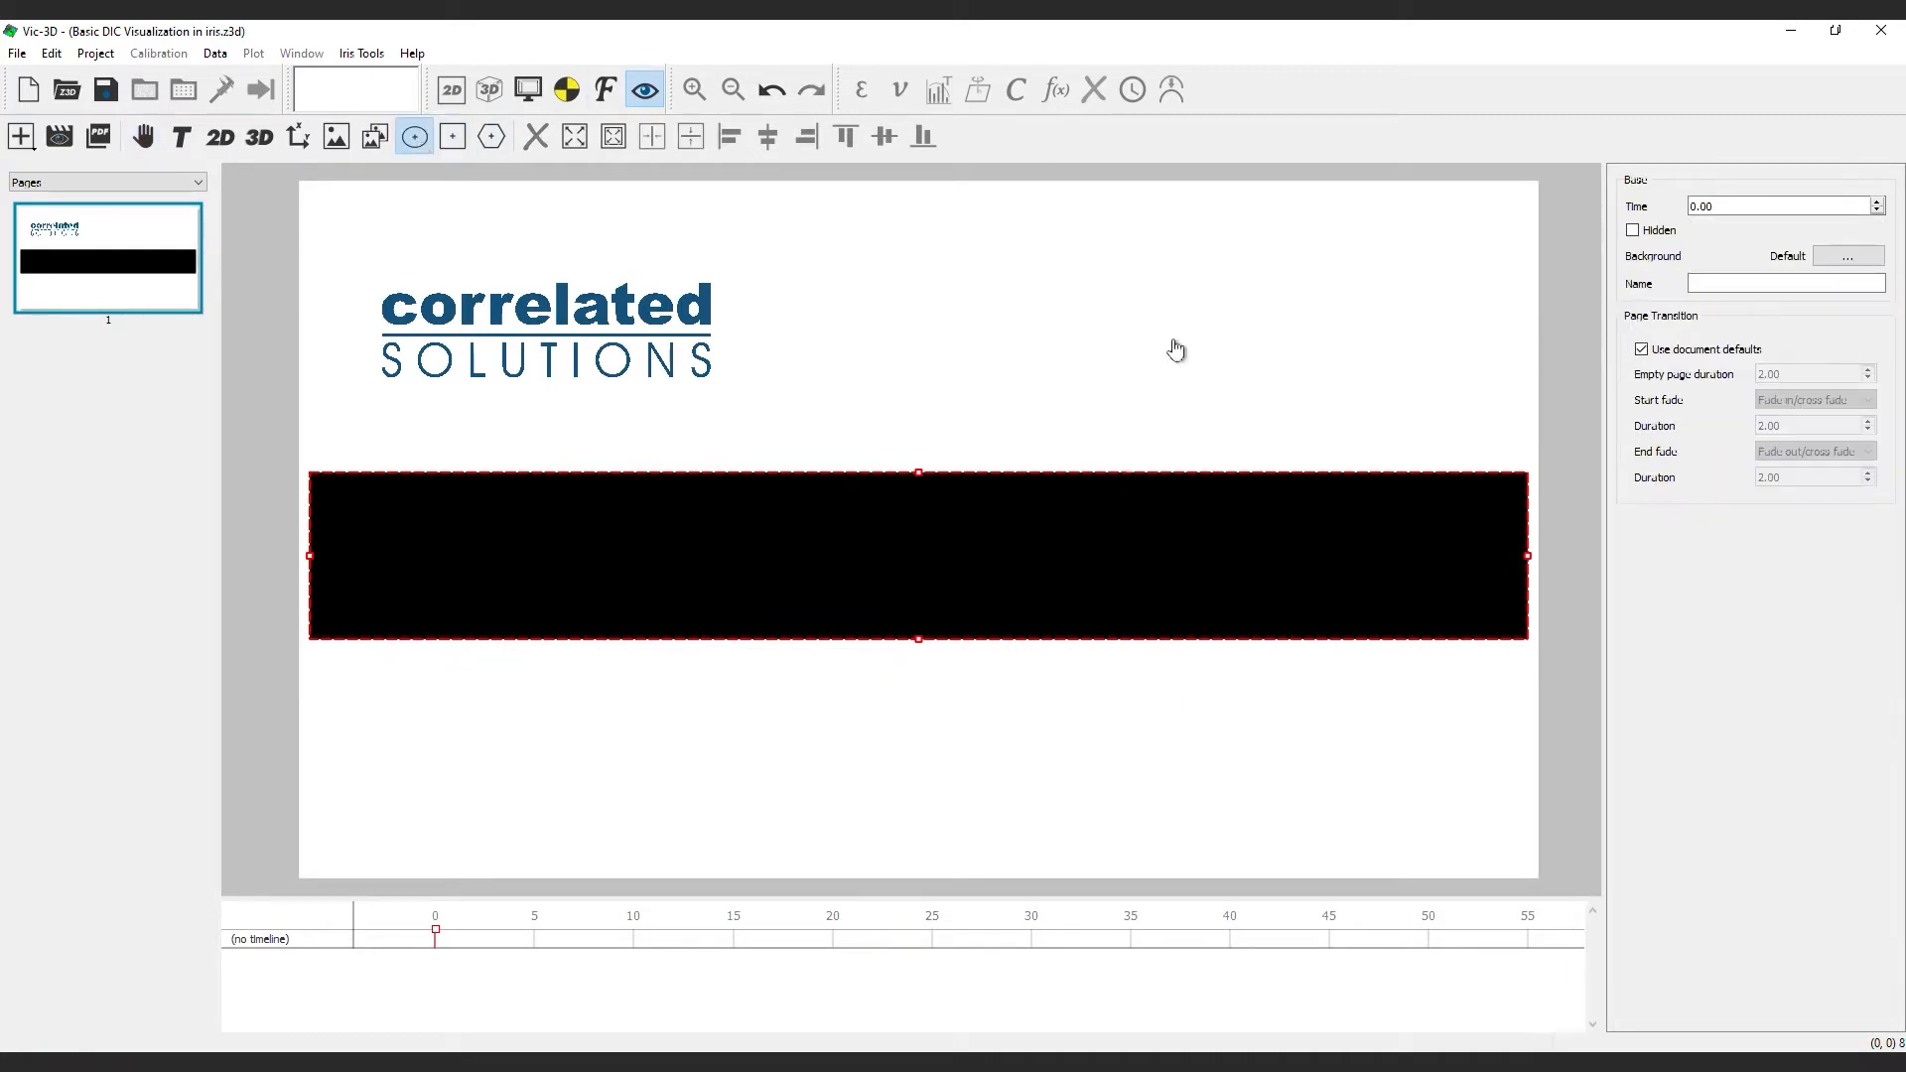
{"action": "mouse_move", "coordinate": [942, 260]}
{"action": "left_mouse_down"}
{"action": "mouse_move", "coordinate": [1198, 402]}
{"action": "mouse_move", "coordinate": [1193, 366]}
{"action": "mouse_move", "coordinate": [1119, 437]}
{"action": "left_mouse_up"}
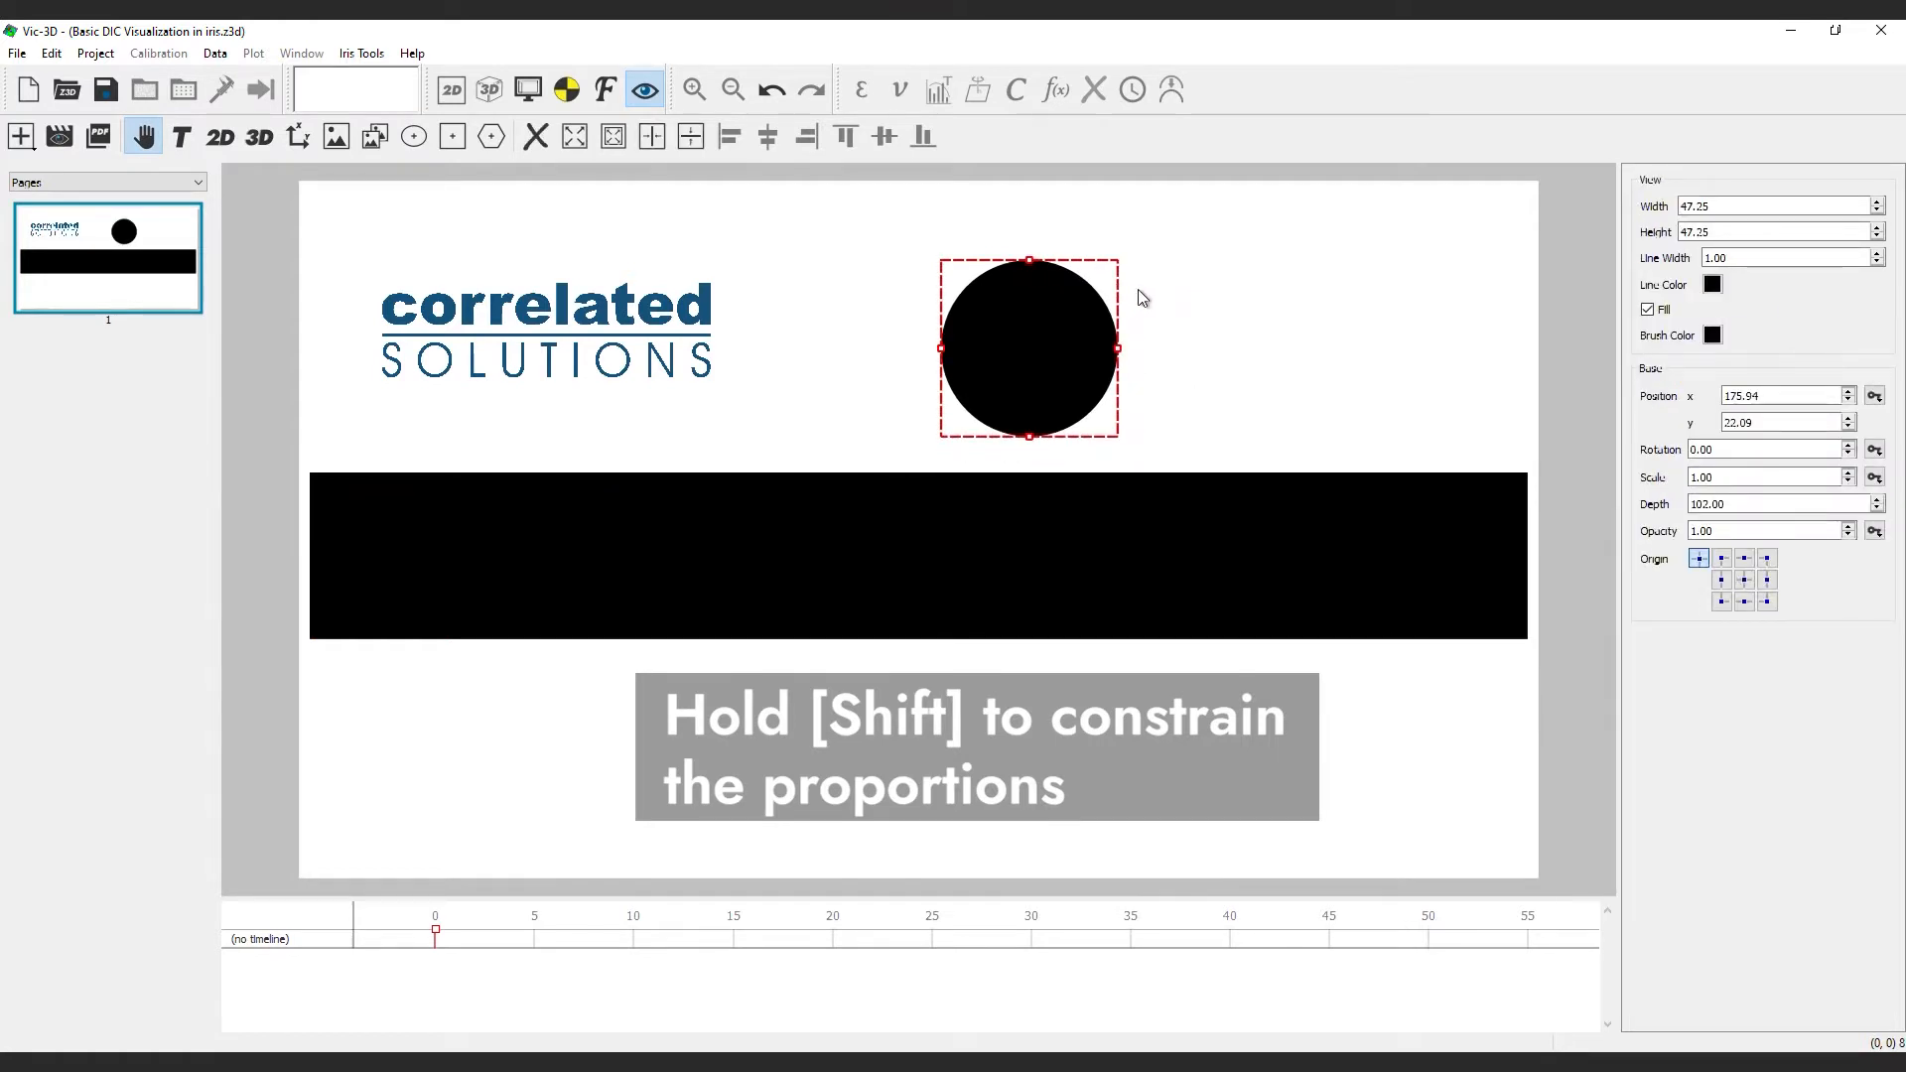
{"action": "left_click", "coordinate": [1142, 298]}
Reposition the rectangle, circle and logo, placing the circle at about x 202, y 21 and the logo at about x 22, y 28
{"action": "left_click_drag", "start_coordinate": [1113, 539], "coordinate": [1034, 566]}
{"action": "left_click_drag", "start_coordinate": [1005, 421], "coordinate": [1124, 349]}
{"action": "left_click", "coordinate": [706, 315]}
{"action": "left_click_drag", "start_coordinate": [682, 307], "coordinate": [697, 354]}
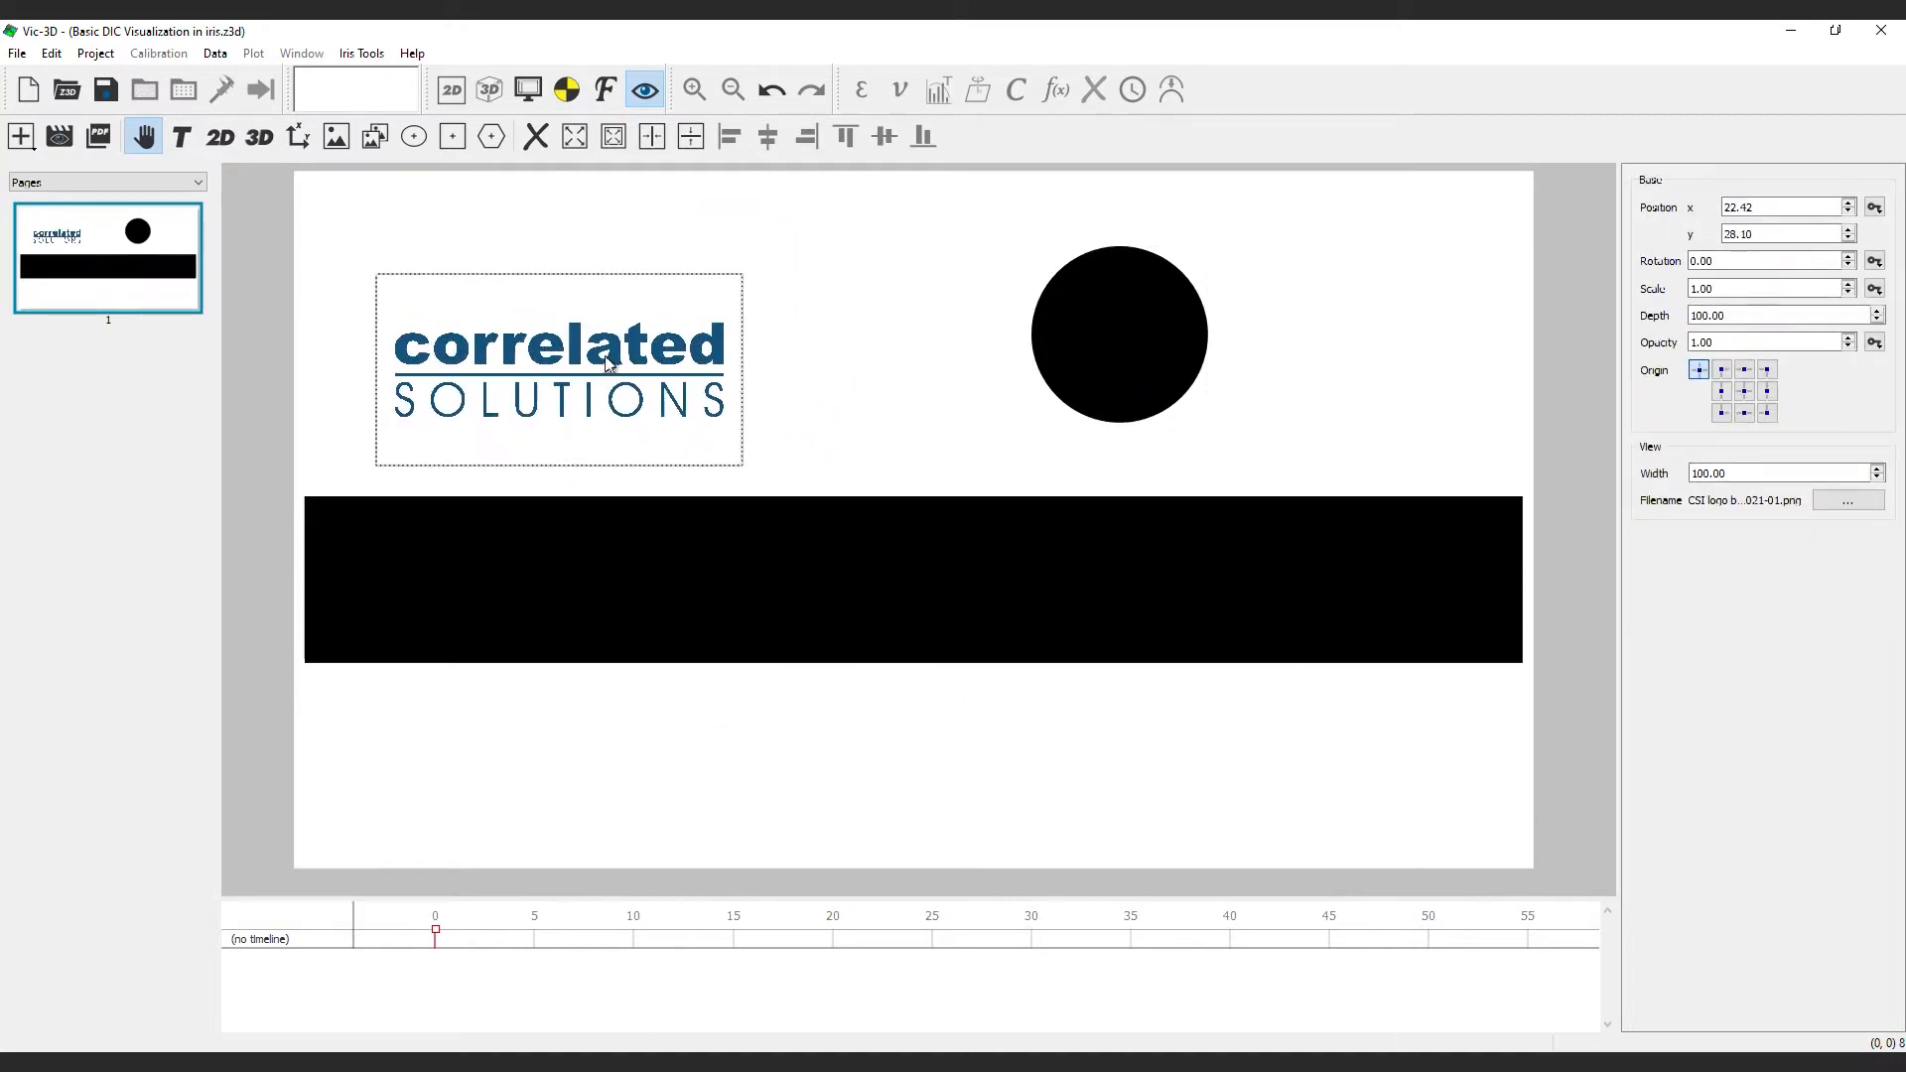
Center the rectangle vertically and horizontally on the page and widen it to span the page, about 339 wide
{"action": "left_click", "coordinate": [591, 562]}
{"action": "left_click", "coordinate": [692, 138]}
{"action": "left_click", "coordinate": [652, 138]}
{"action": "left_click", "coordinate": [763, 510]}
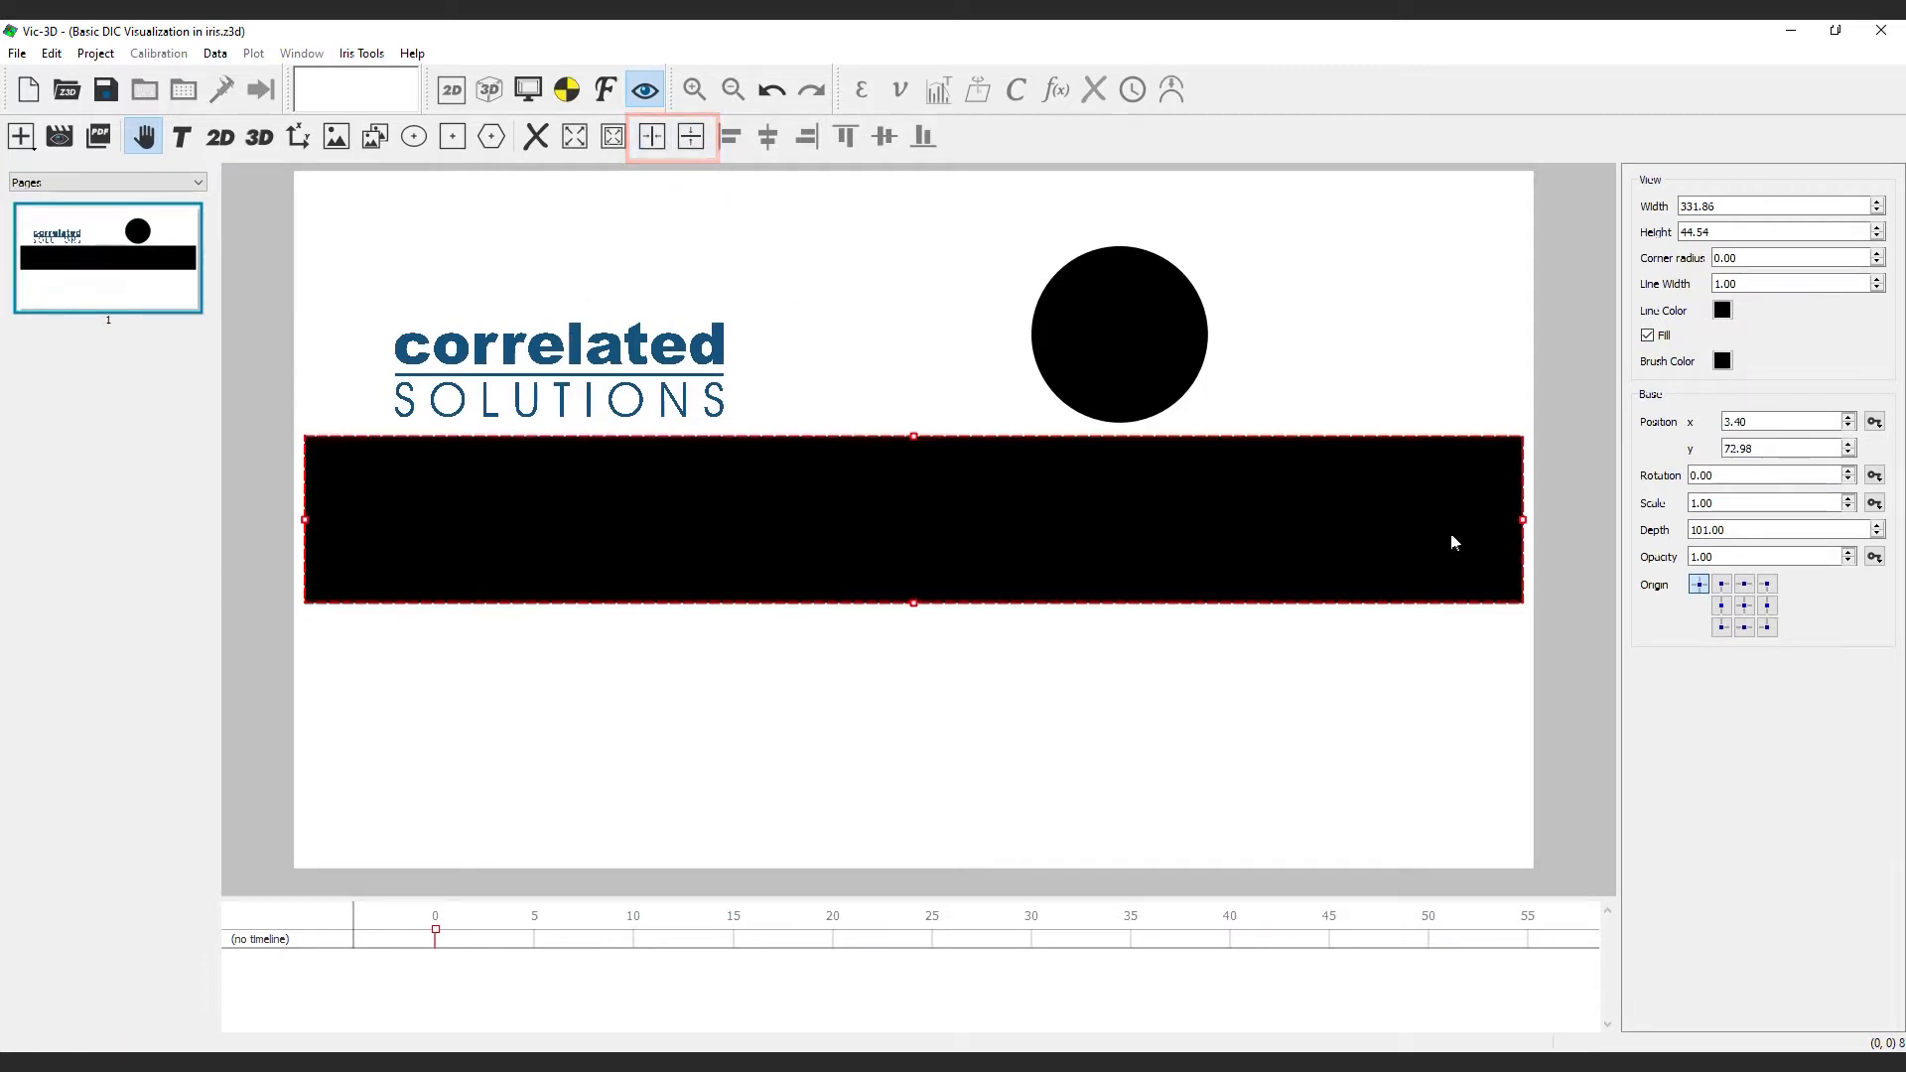
{"action": "left_click_drag", "start_coordinate": [1523, 519], "coordinate": [1536, 519]}
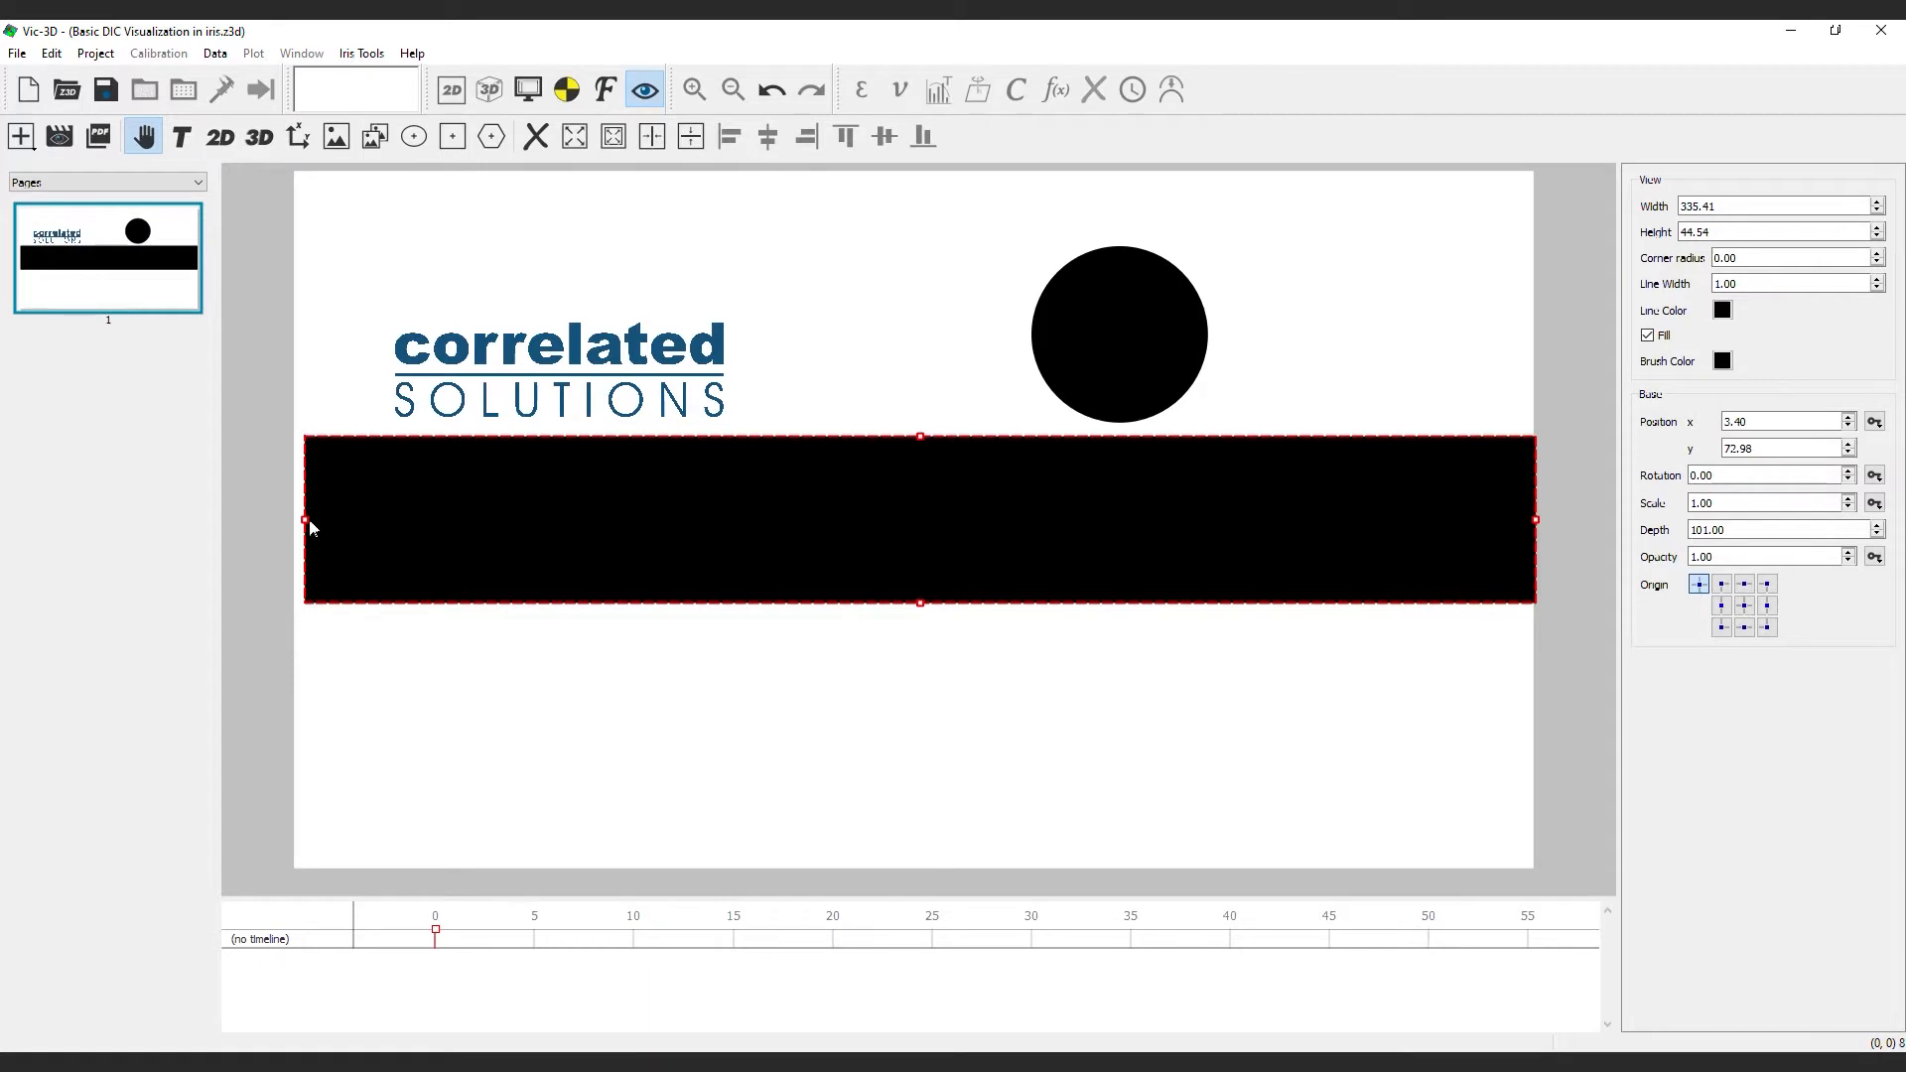
{"action": "left_click_drag", "start_coordinate": [305, 520], "coordinate": [292, 519]}
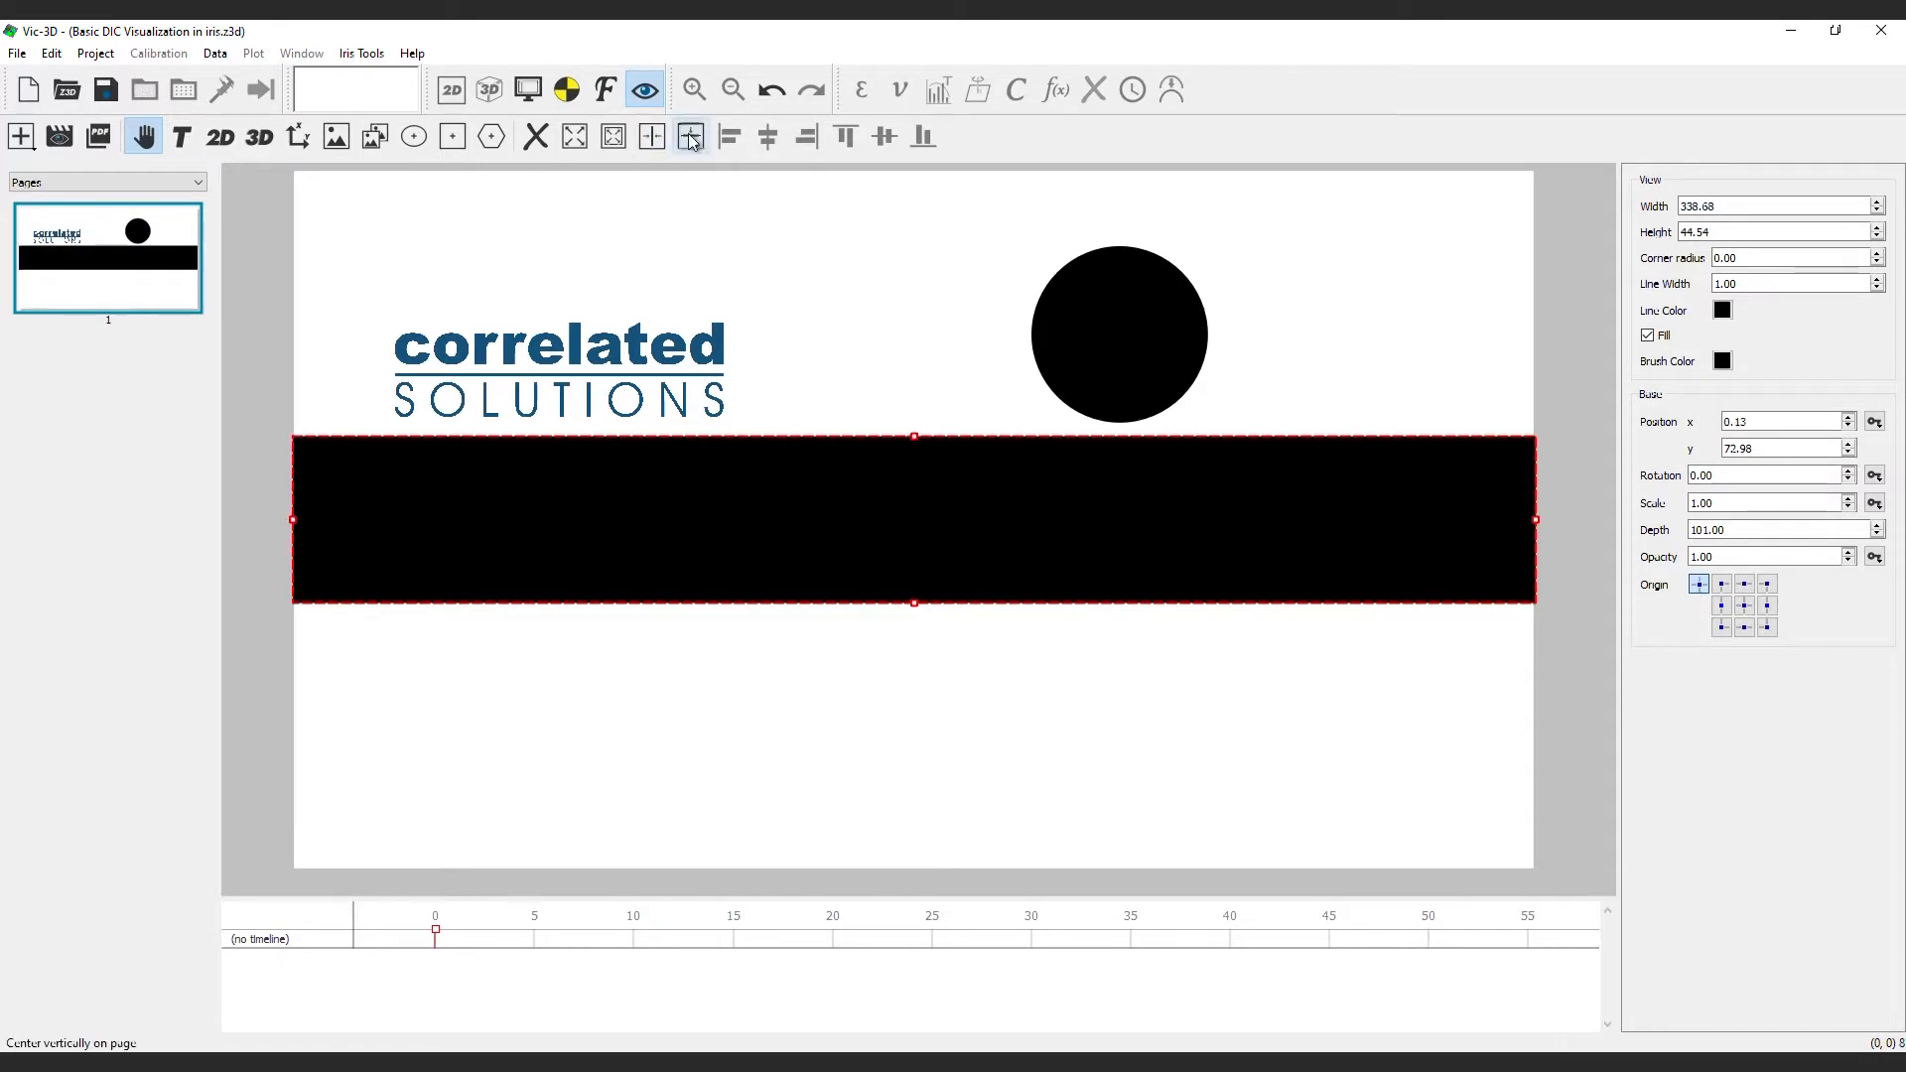
{"action": "left_click", "coordinate": [652, 136]}
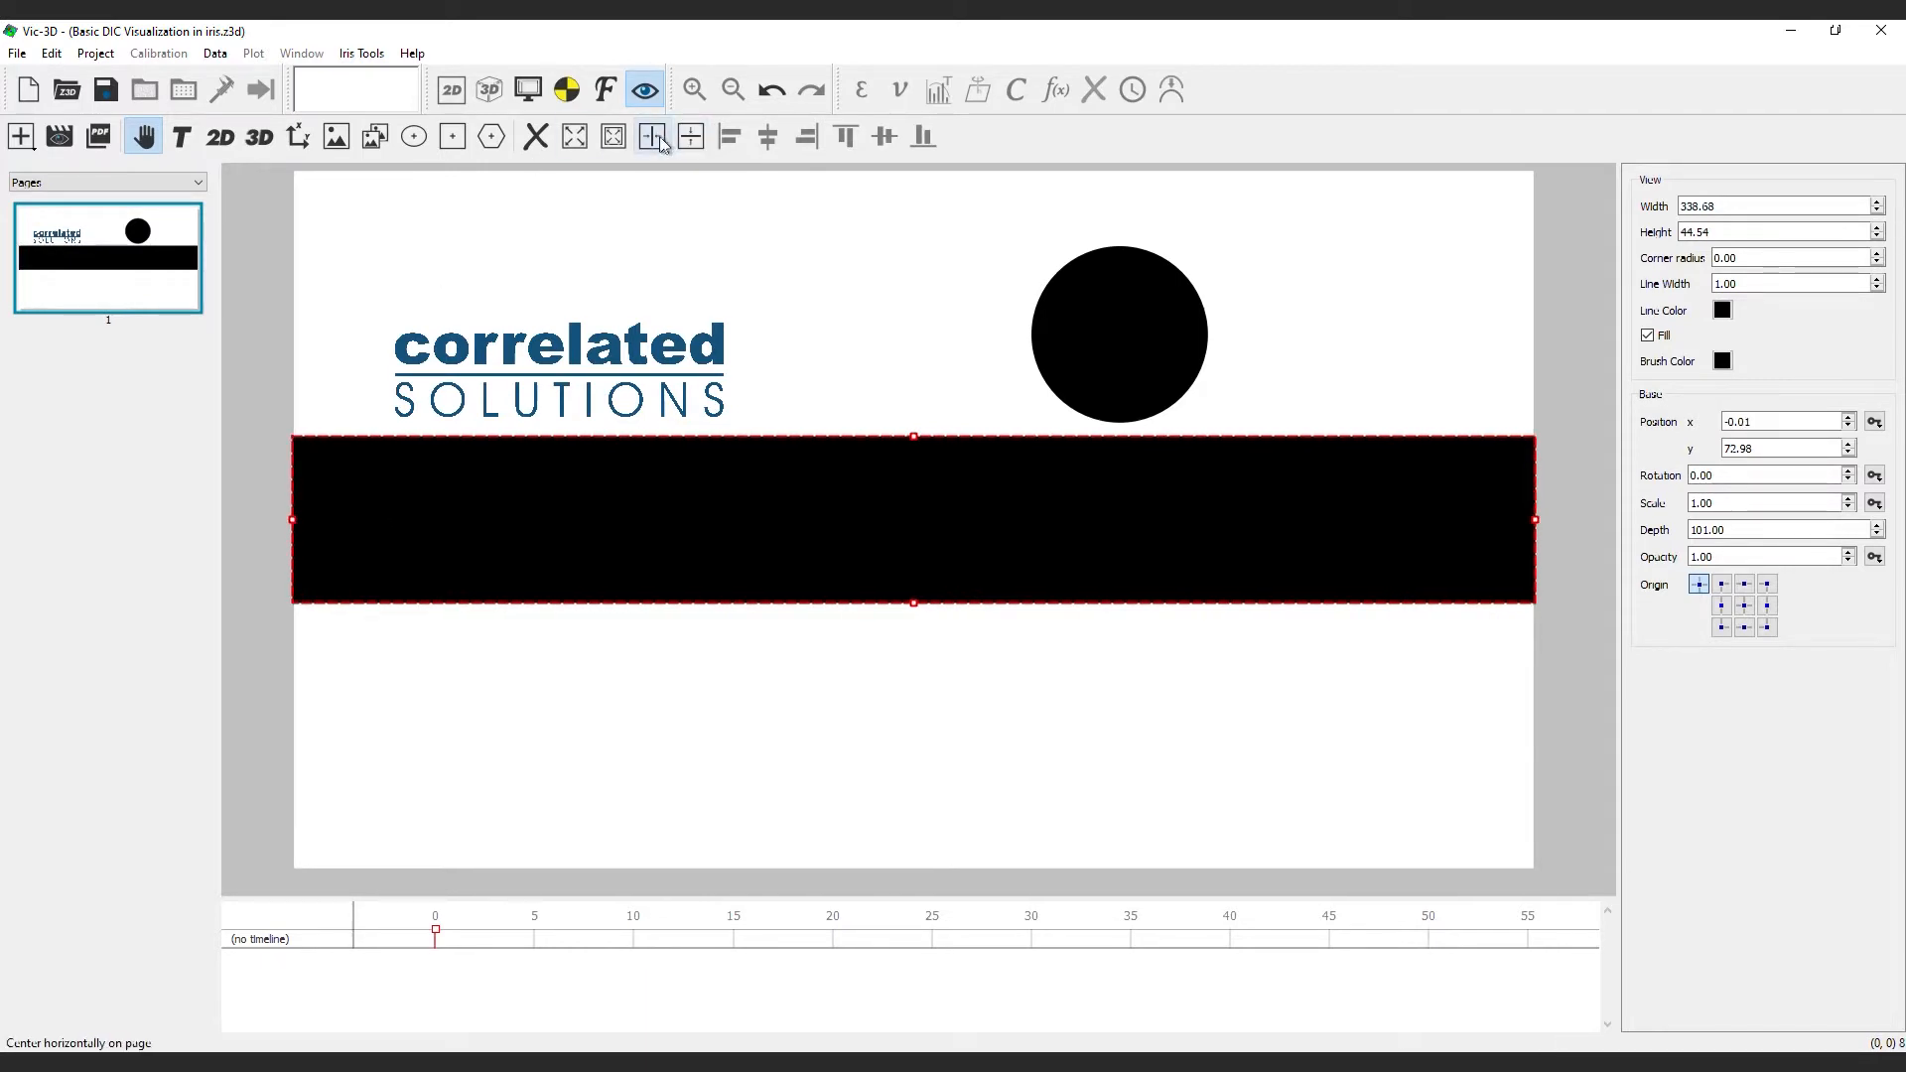
Shrink the logo image to a width of about 79
{"action": "left_click", "coordinate": [646, 380]}
{"action": "left_click_drag", "start_coordinate": [740, 373], "coordinate": [667, 385]}
Set the rectangle's line width to 0 and its brush color to the logo's blue, #14527a, sampled from the screen
{"action": "left_click", "coordinate": [745, 468]}
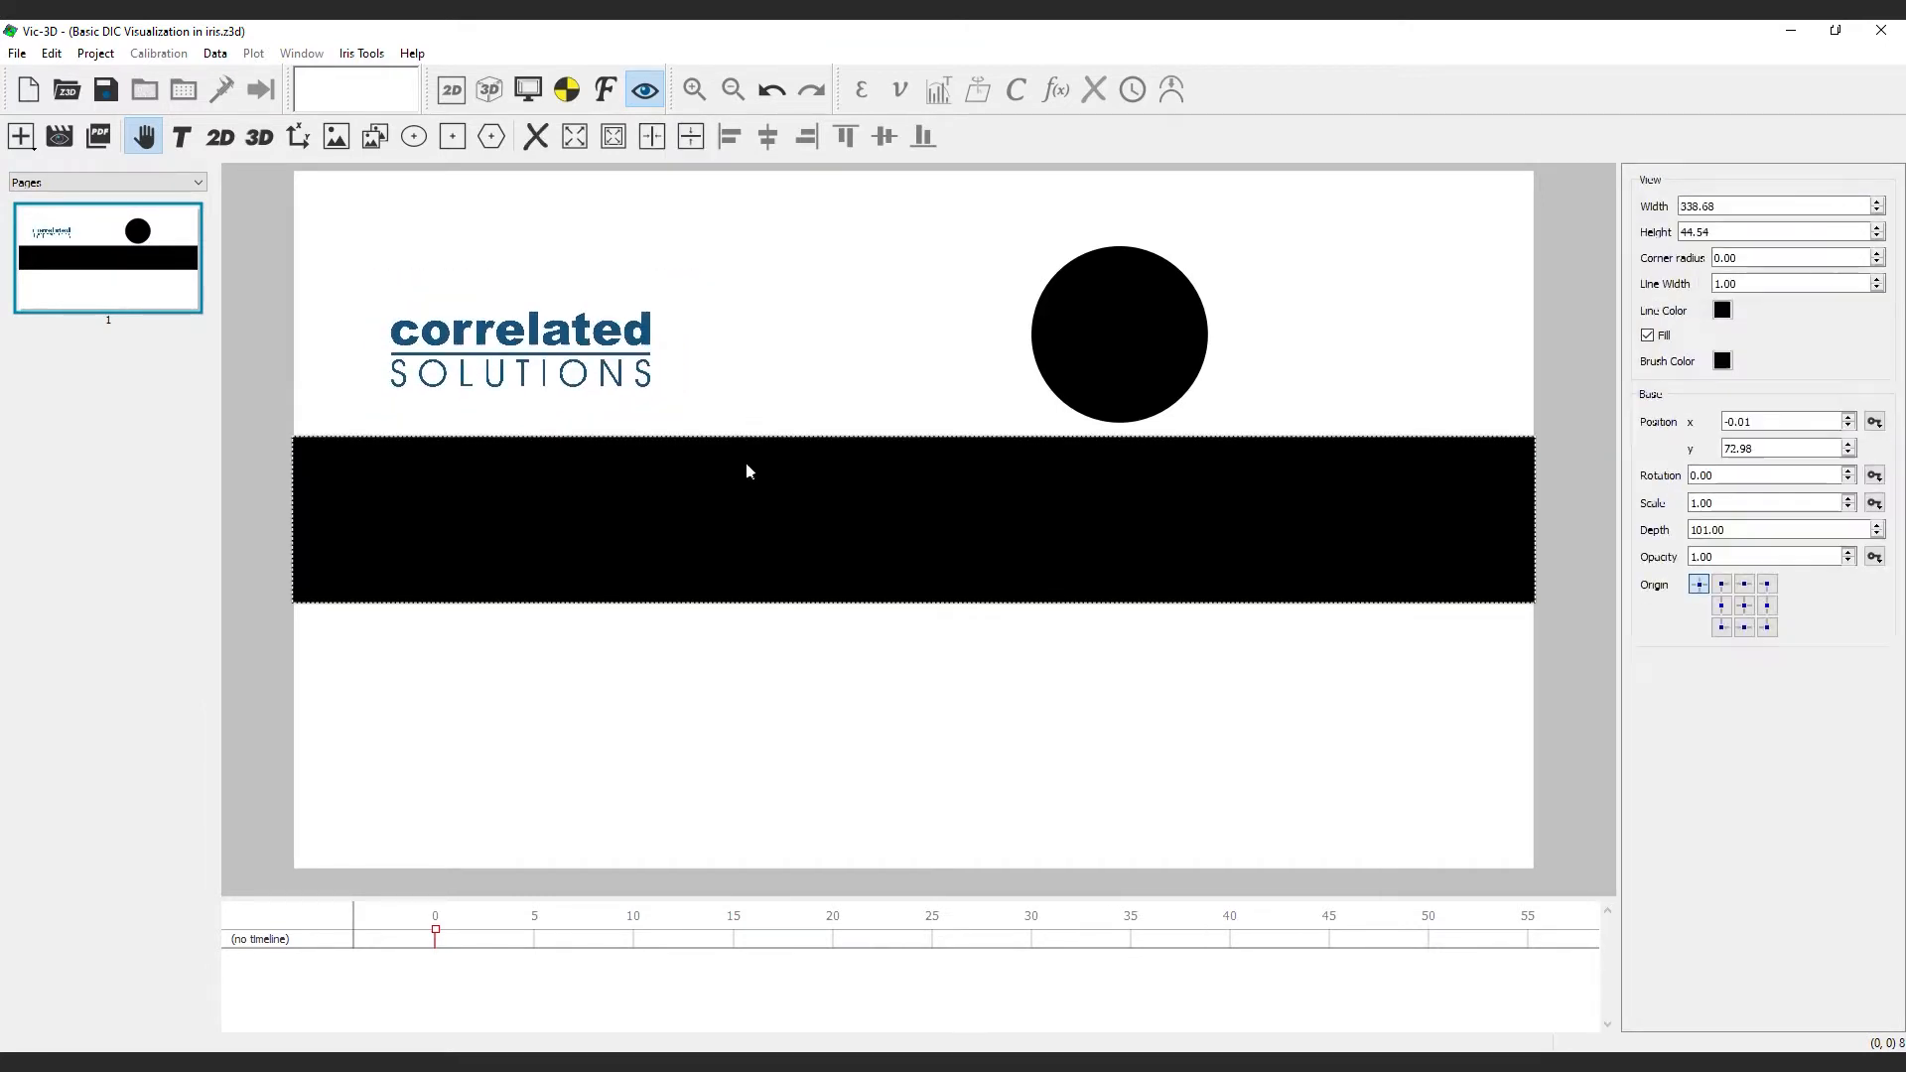
{"action": "double_click", "coordinate": [1718, 284]}
{"action": "type", "text": "0"}
{"action": "key", "text": "Return"}
{"action": "left_click", "coordinate": [1722, 362]}
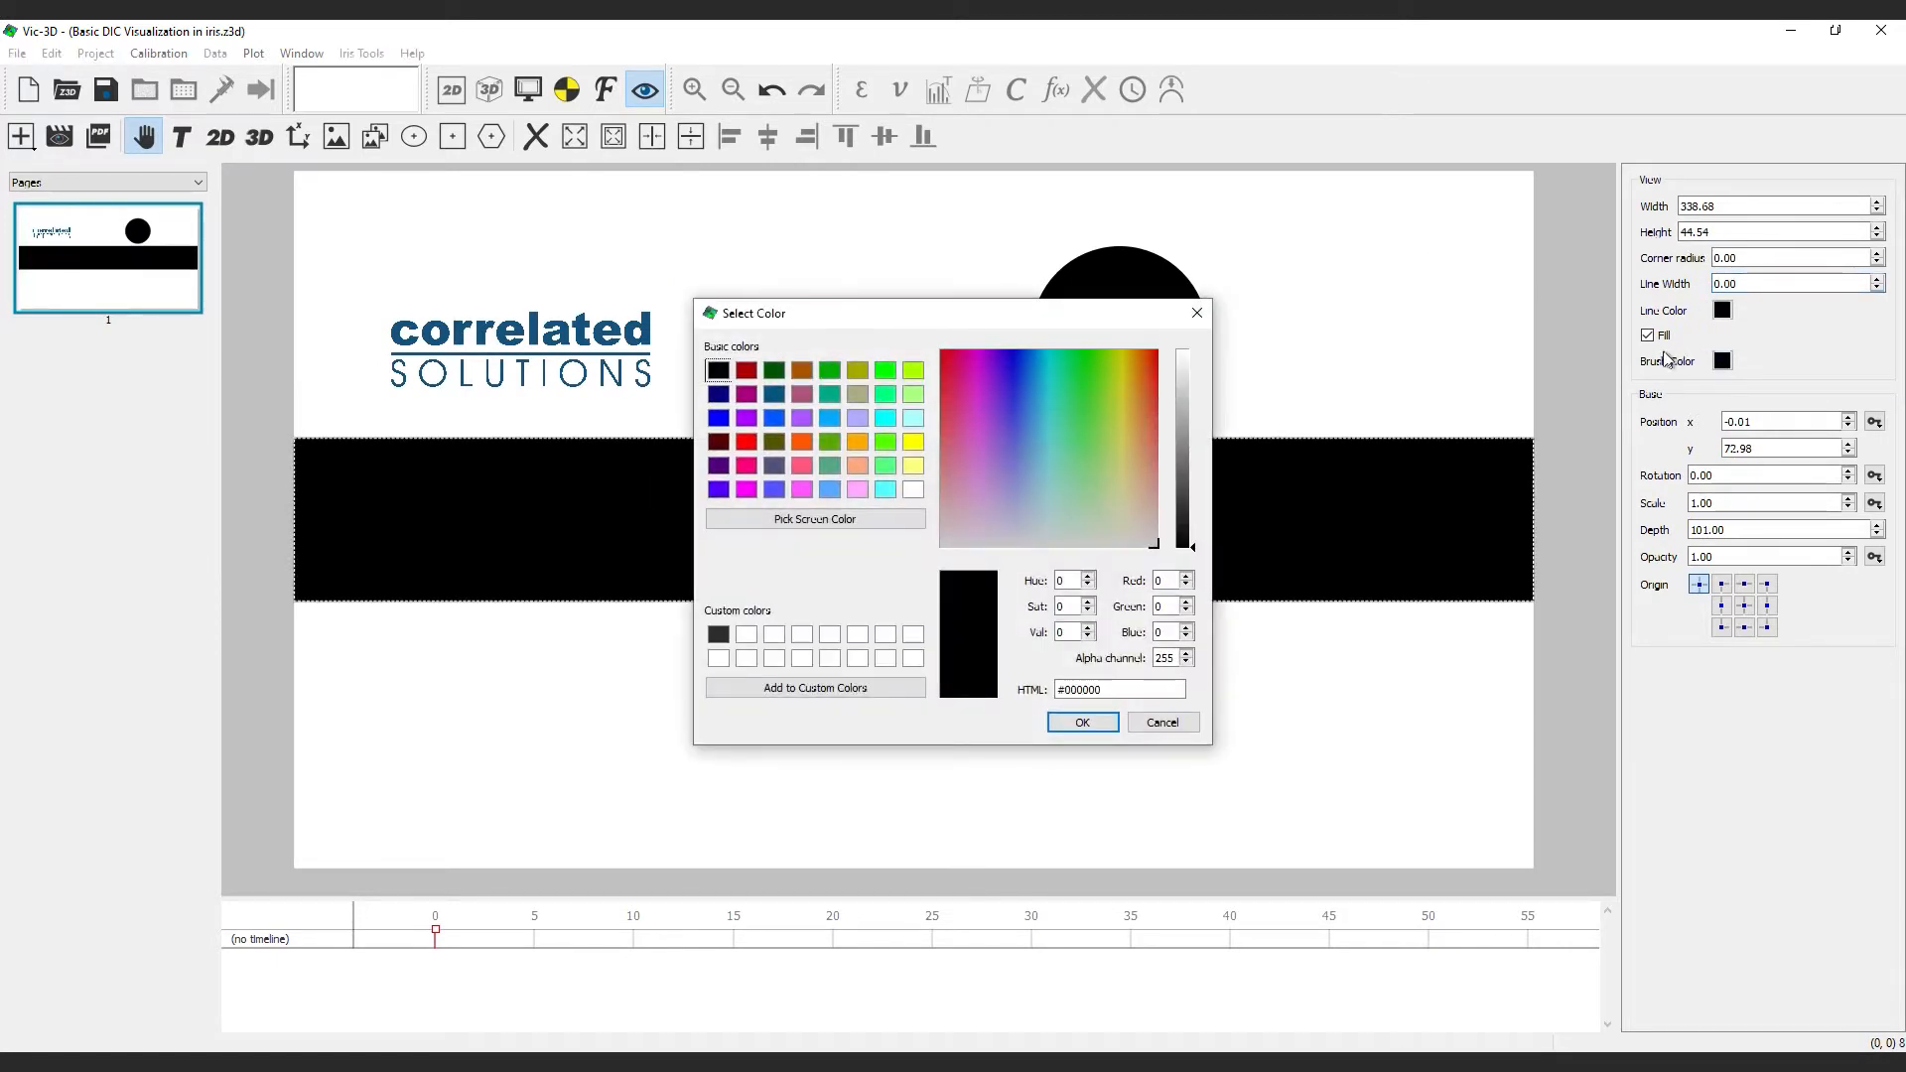
{"action": "left_click", "coordinate": [836, 521]}
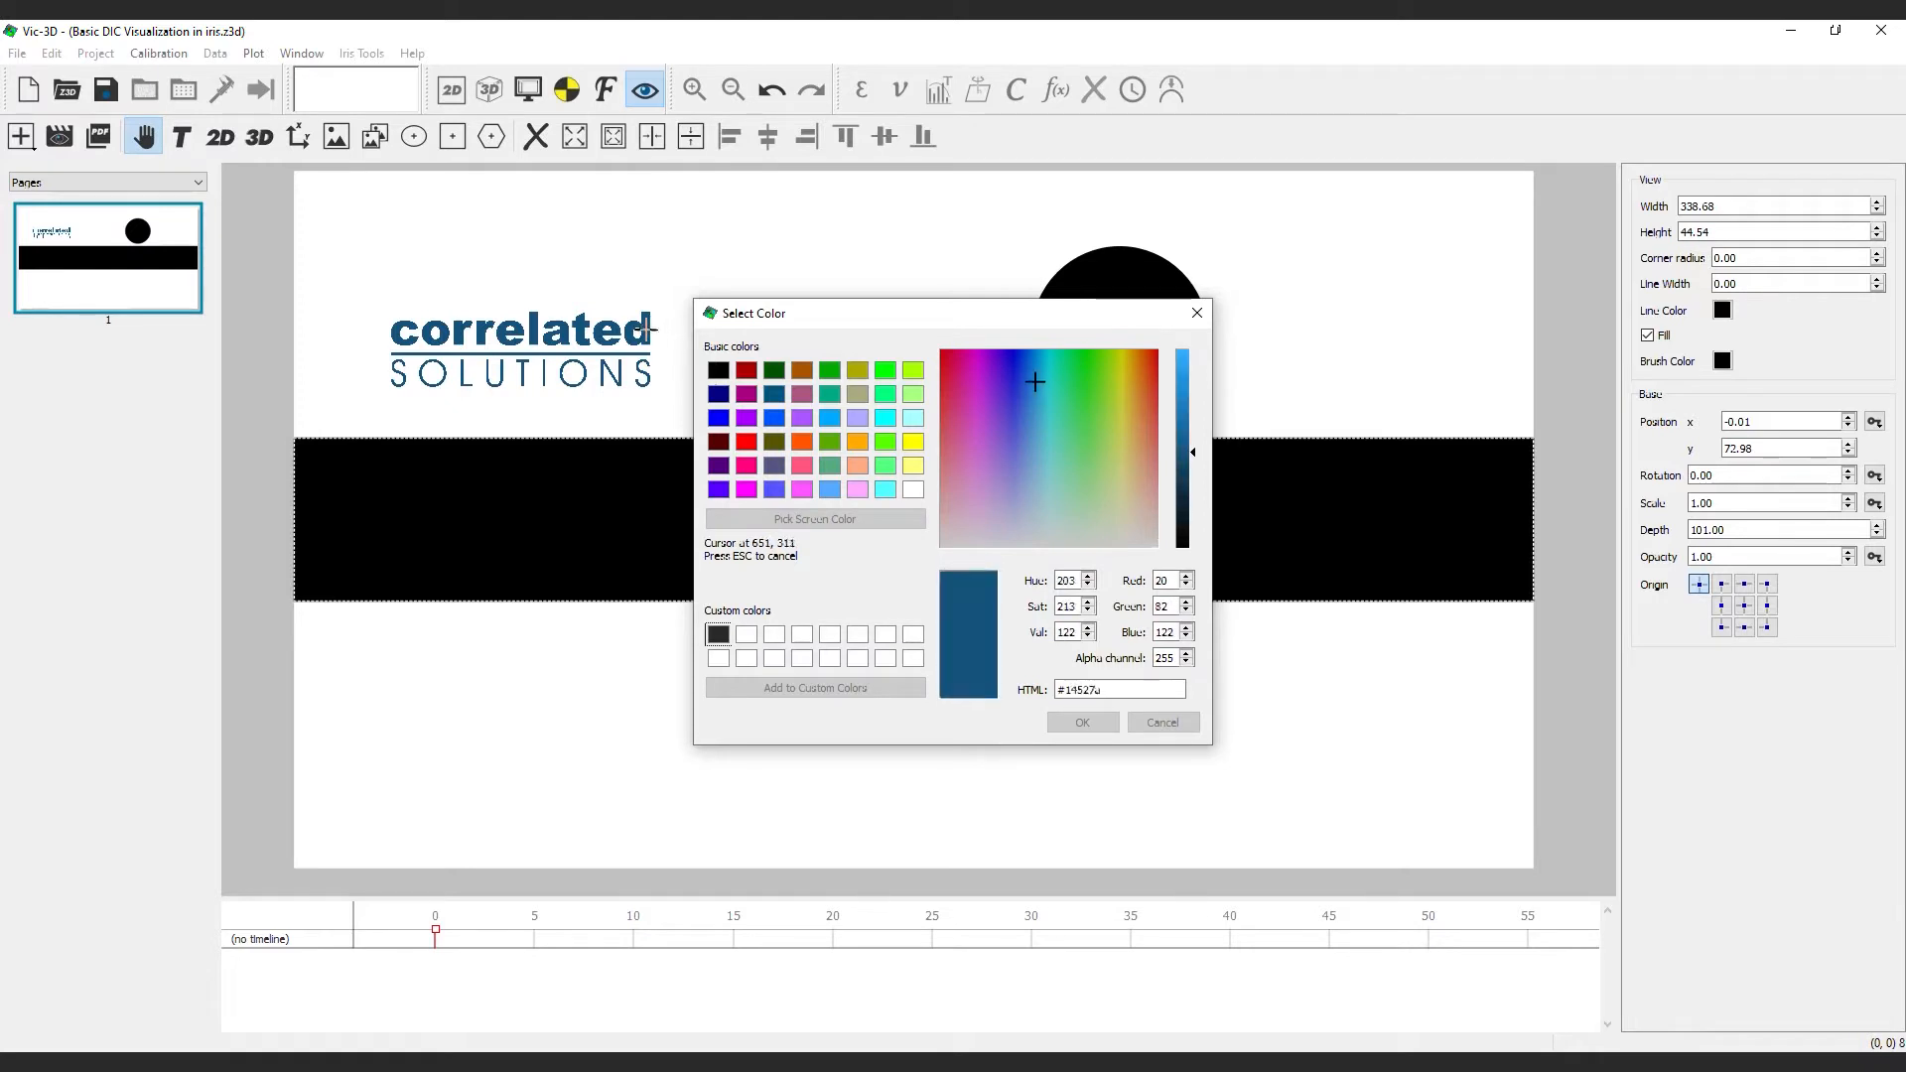
{"action": "left_click", "coordinate": [645, 334]}
{"action": "left_click", "coordinate": [1072, 724]}
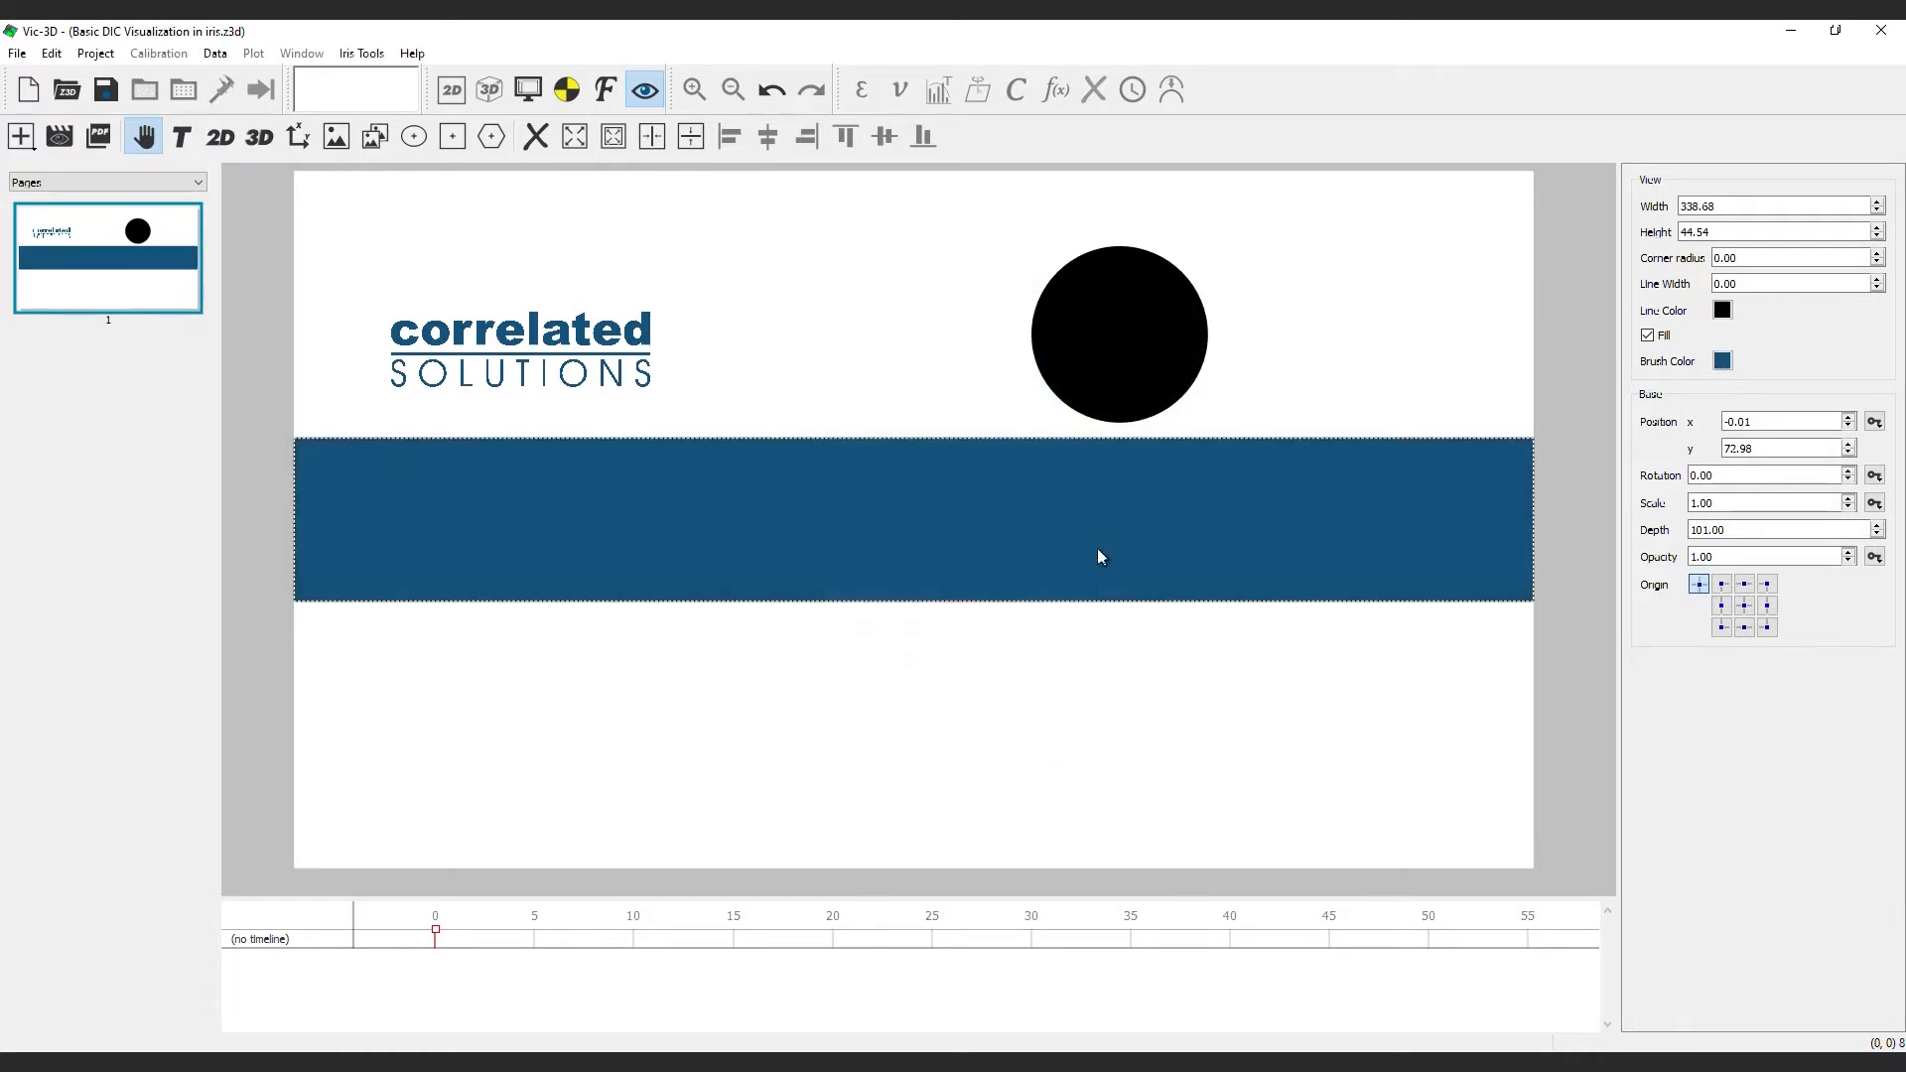
Set the circle's brush color to light grey, #c6c6c6
{"action": "left_click", "coordinate": [1121, 336]}
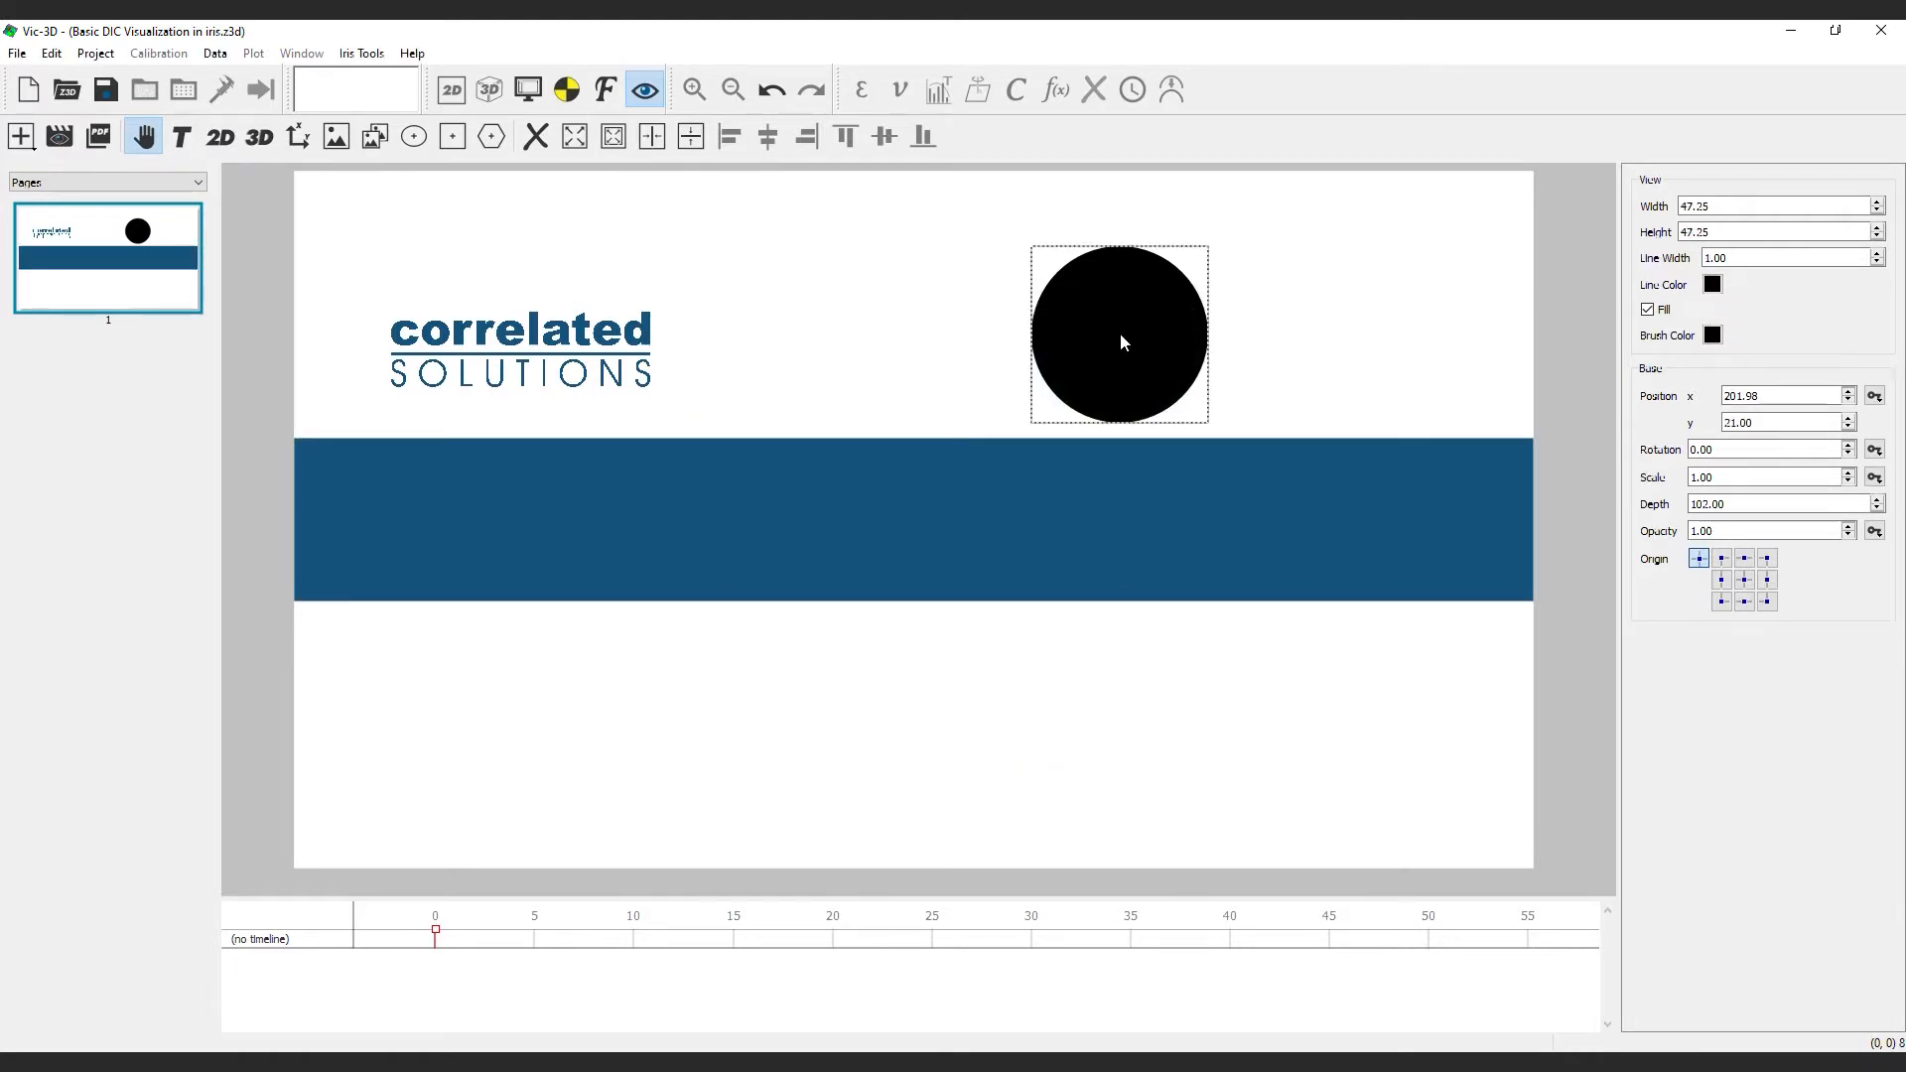
{"action": "left_click", "coordinate": [1712, 336]}
{"action": "left_click", "coordinate": [1184, 396]}
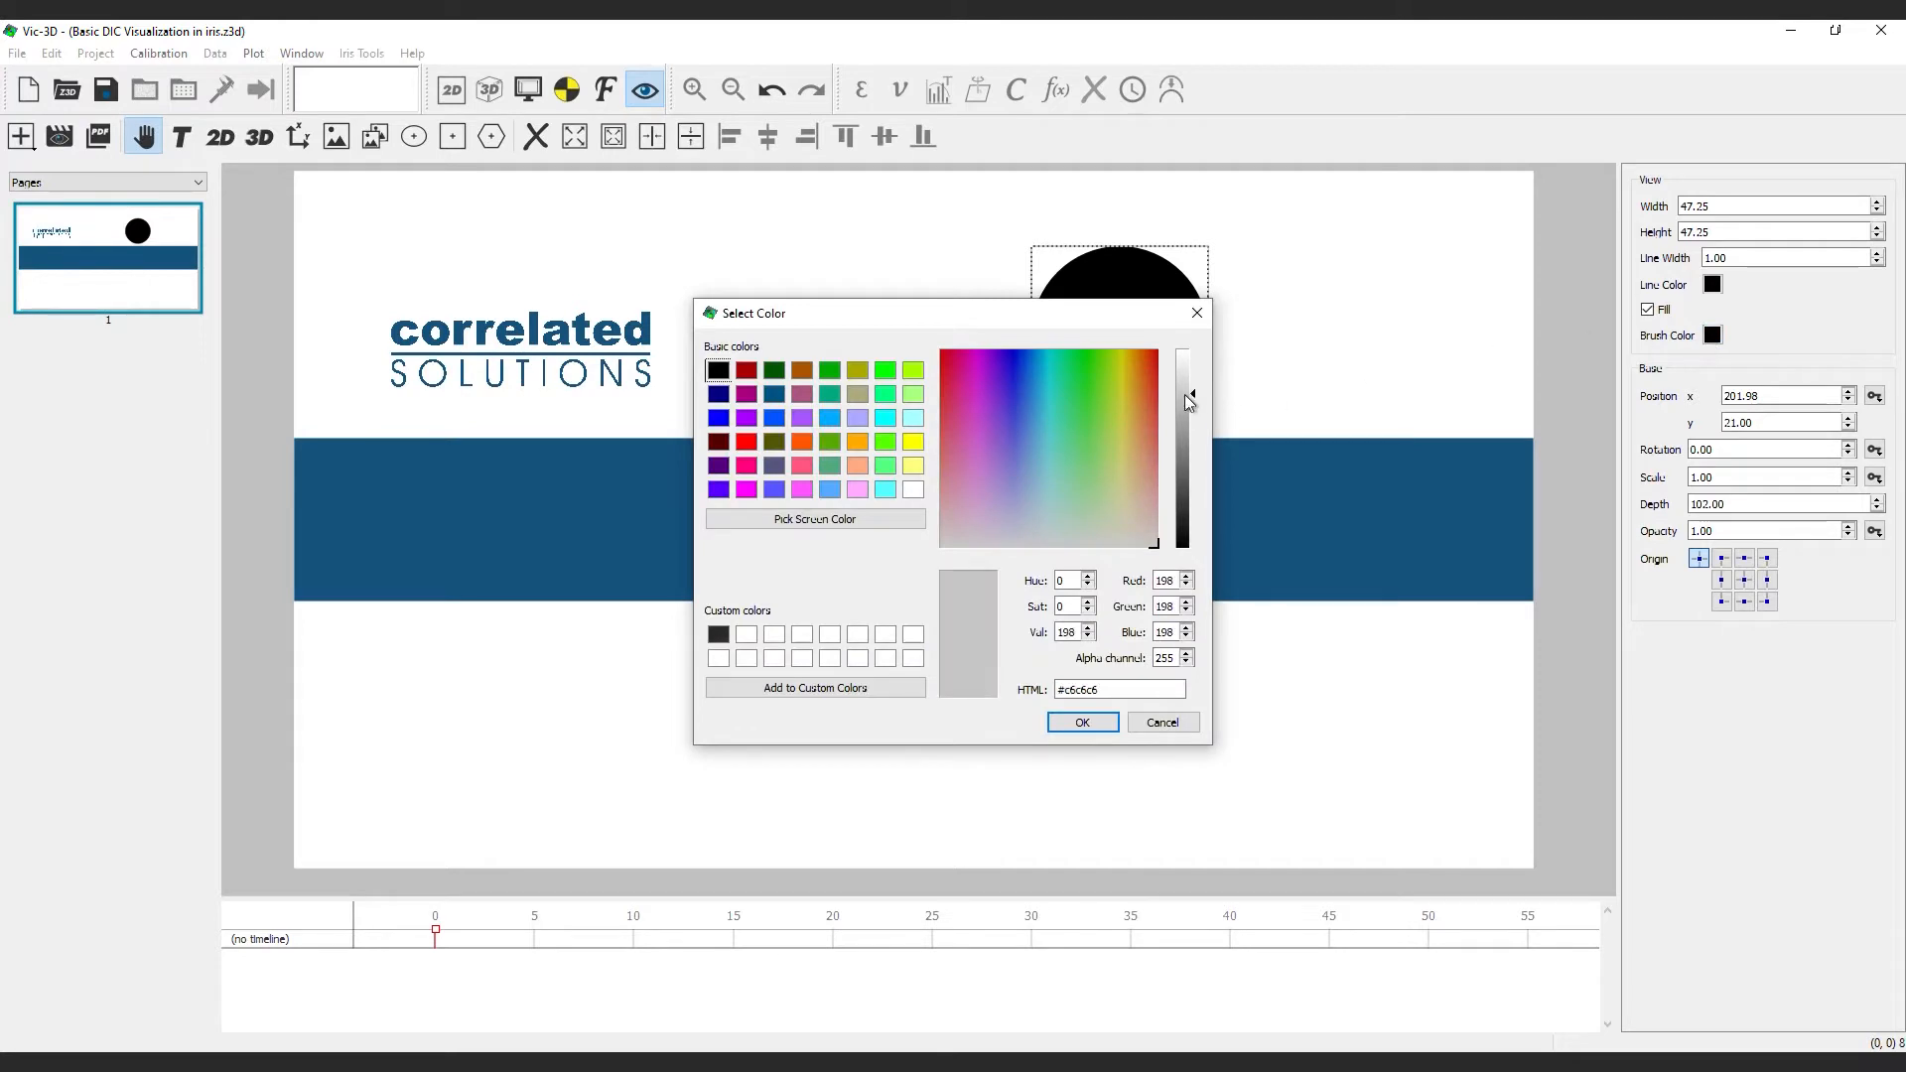
{"action": "left_click", "coordinate": [1062, 721]}
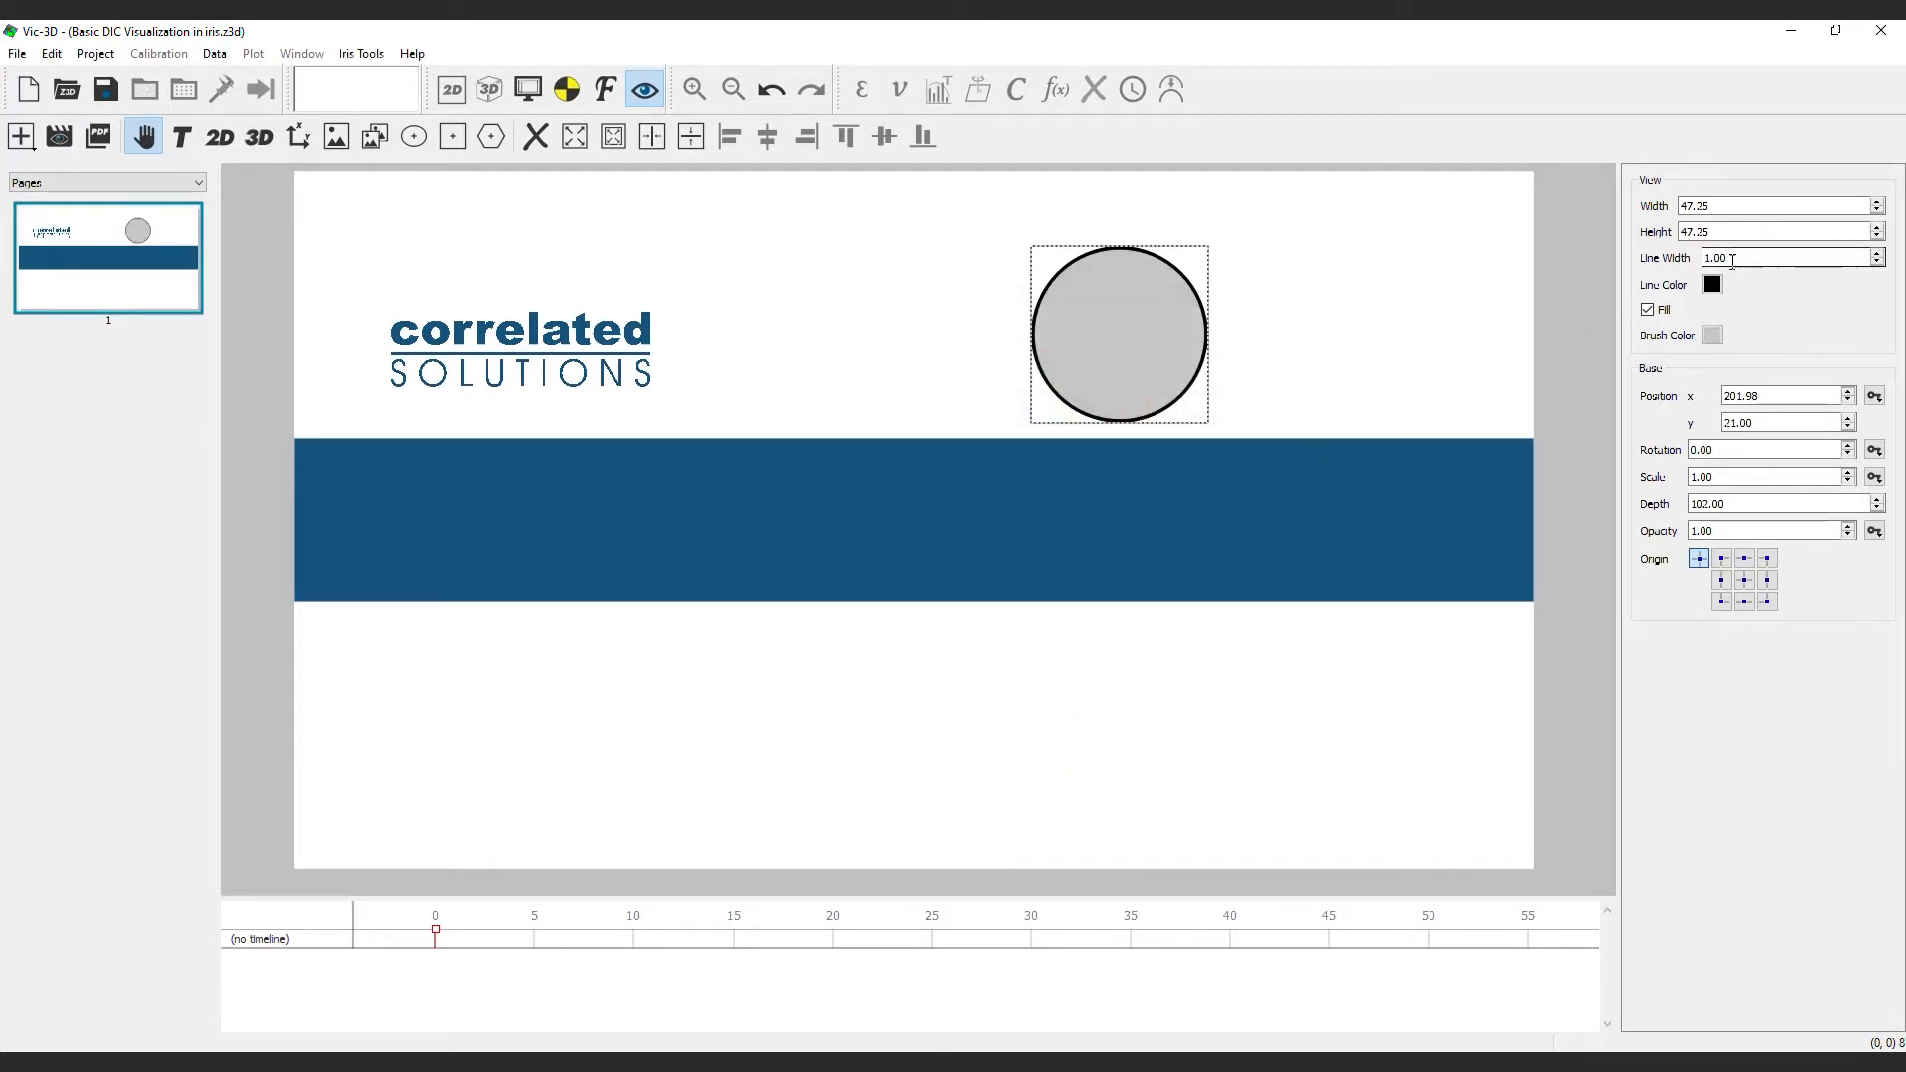
Set the circle's line width to 0 and place it, enlarged to about 63 in diameter, vertically centered over the blue band's left part
{"action": "left_click_drag", "start_coordinate": [1736, 258], "coordinate": [1690, 264]}
{"action": "type", "text": "0"}
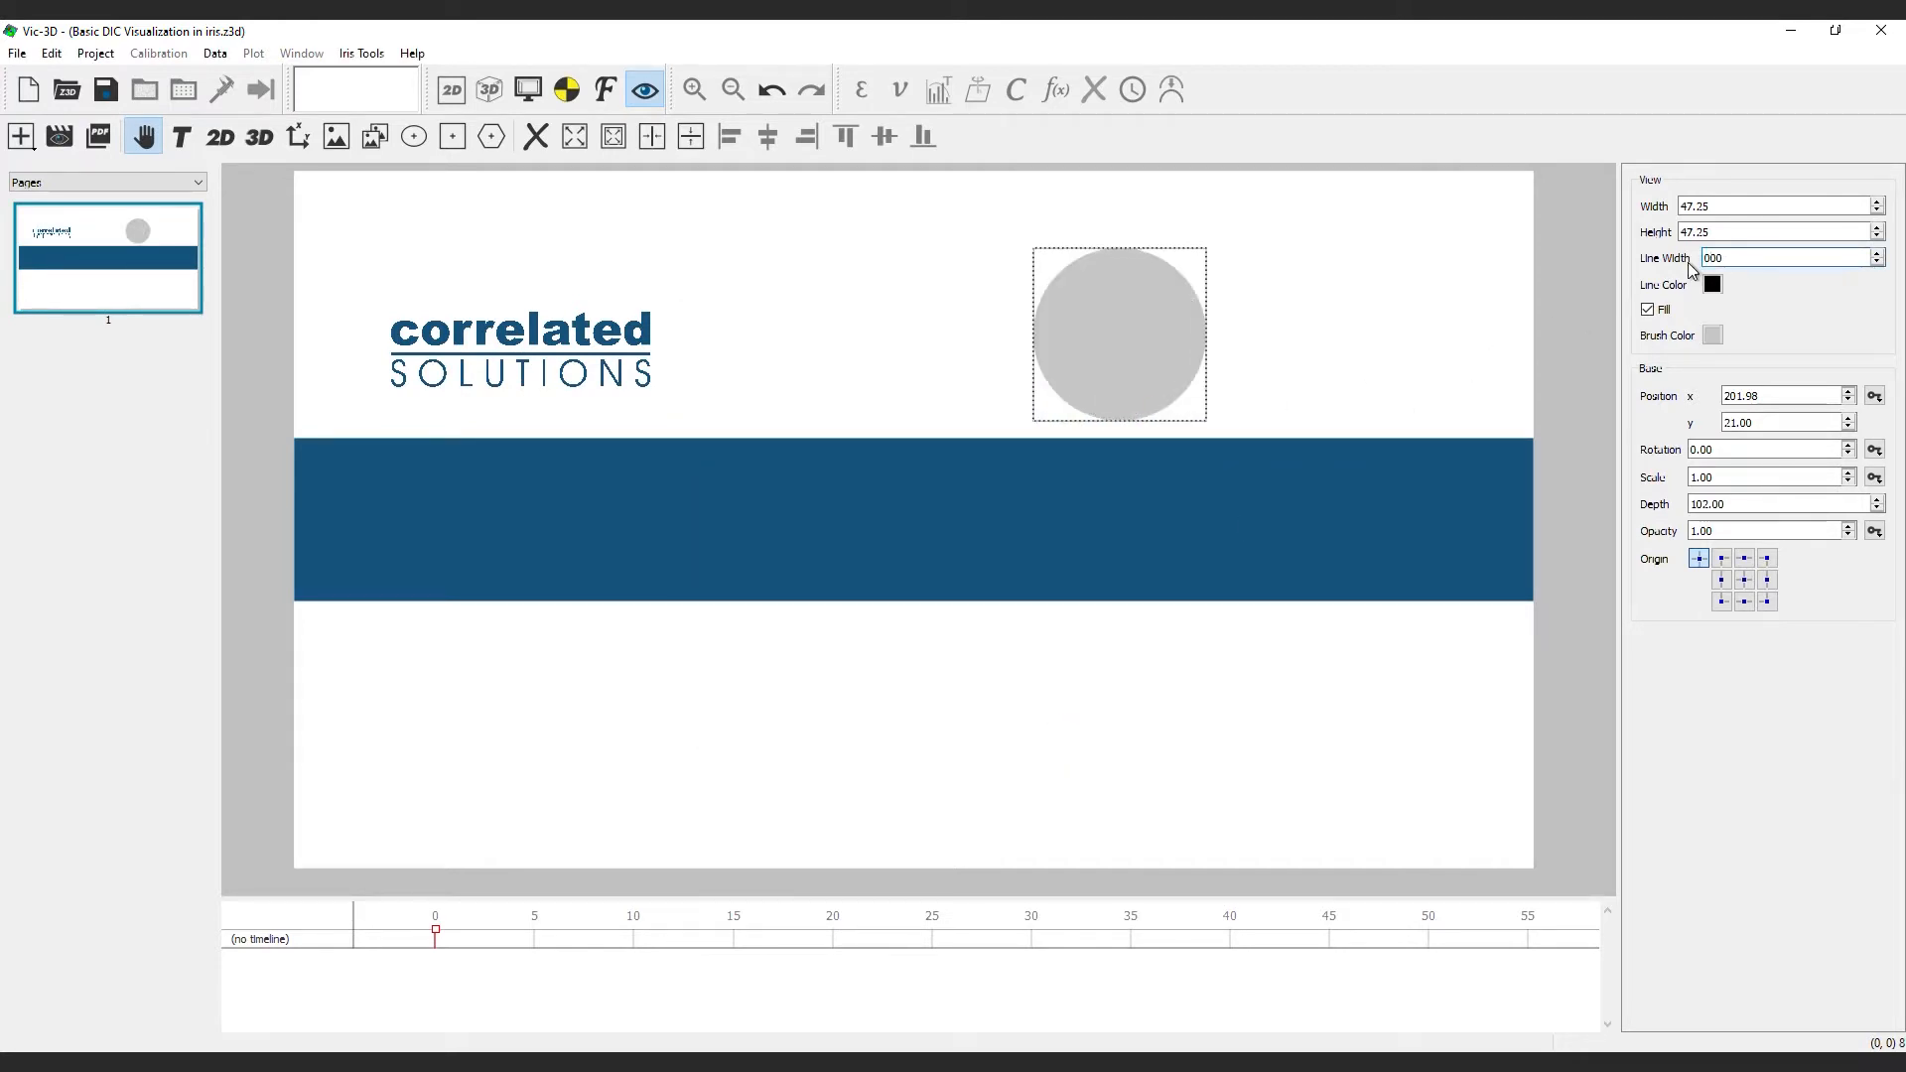
{"action": "left_click_drag", "start_coordinate": [1147, 348], "coordinate": [644, 536]}
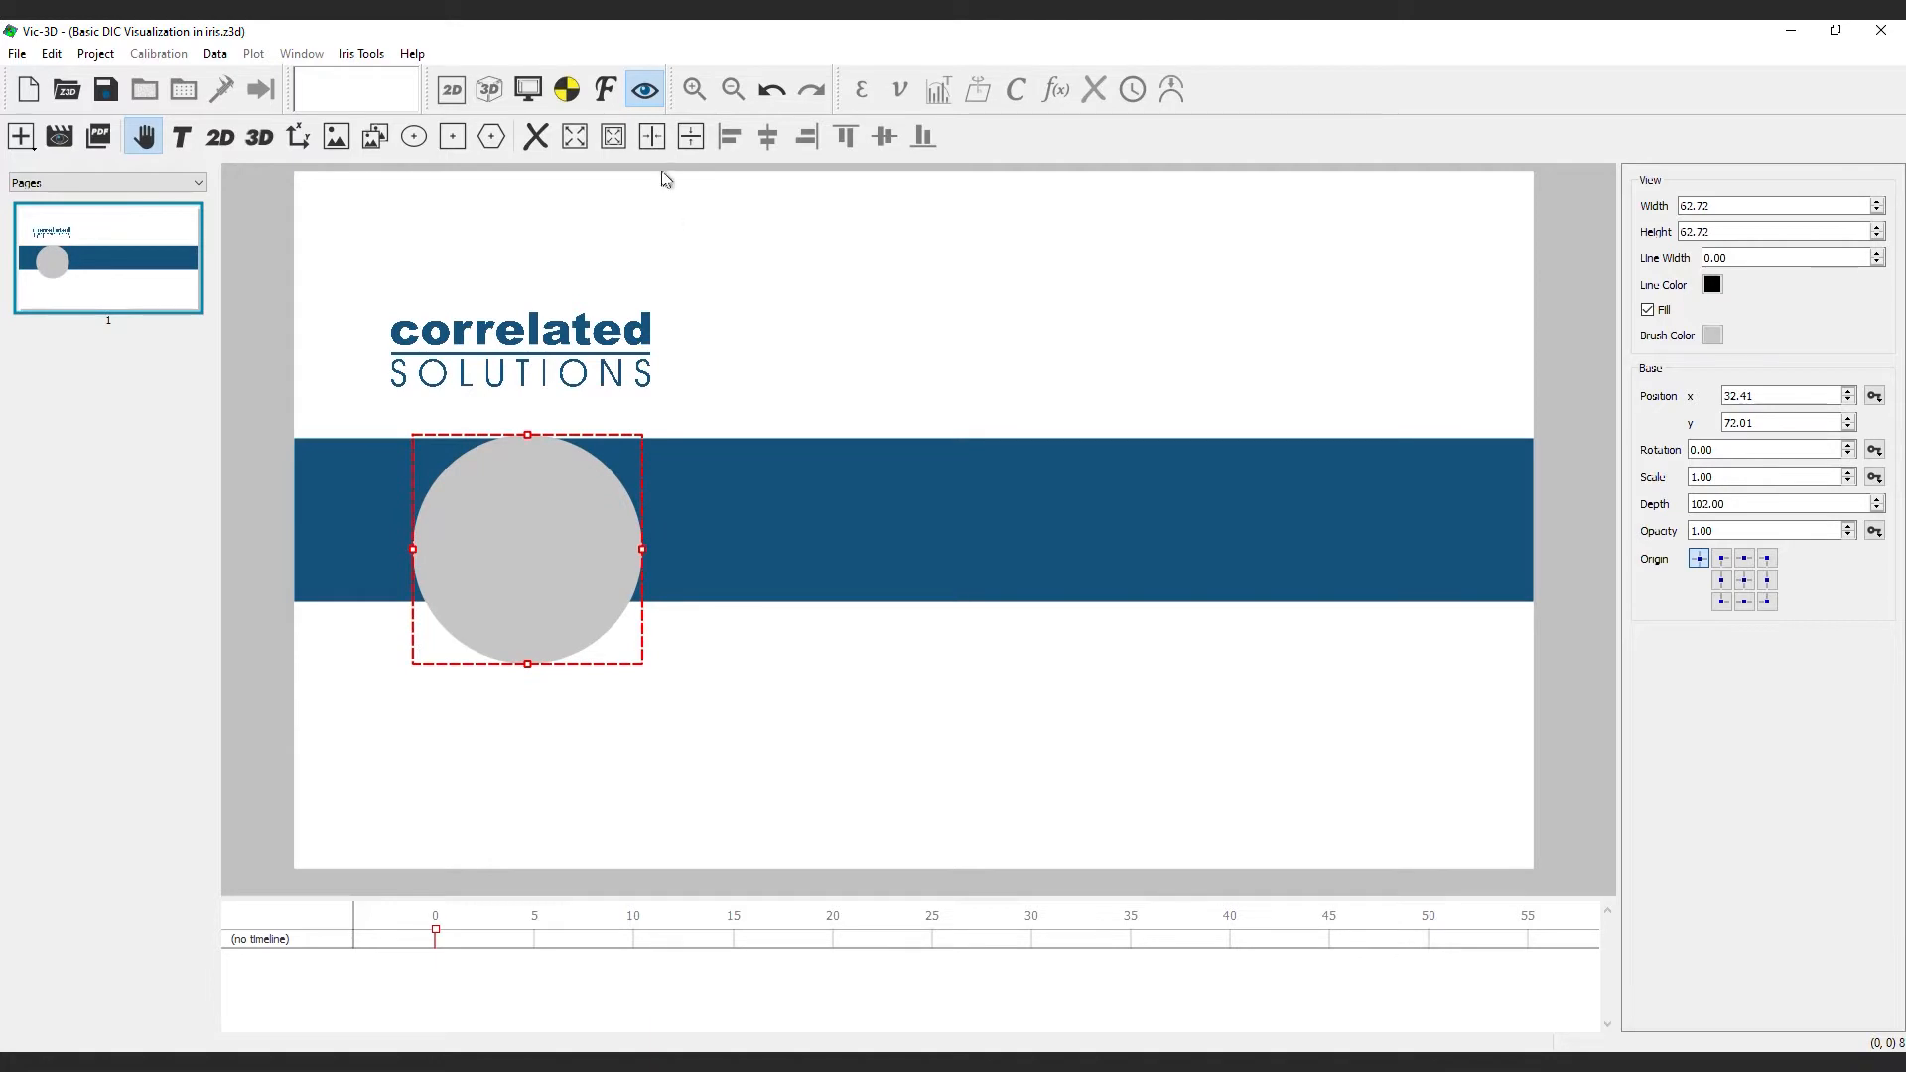
Move the logo down so it overlaps the grey circle and raise its depth to 103
{"action": "left_click", "coordinate": [623, 334]}
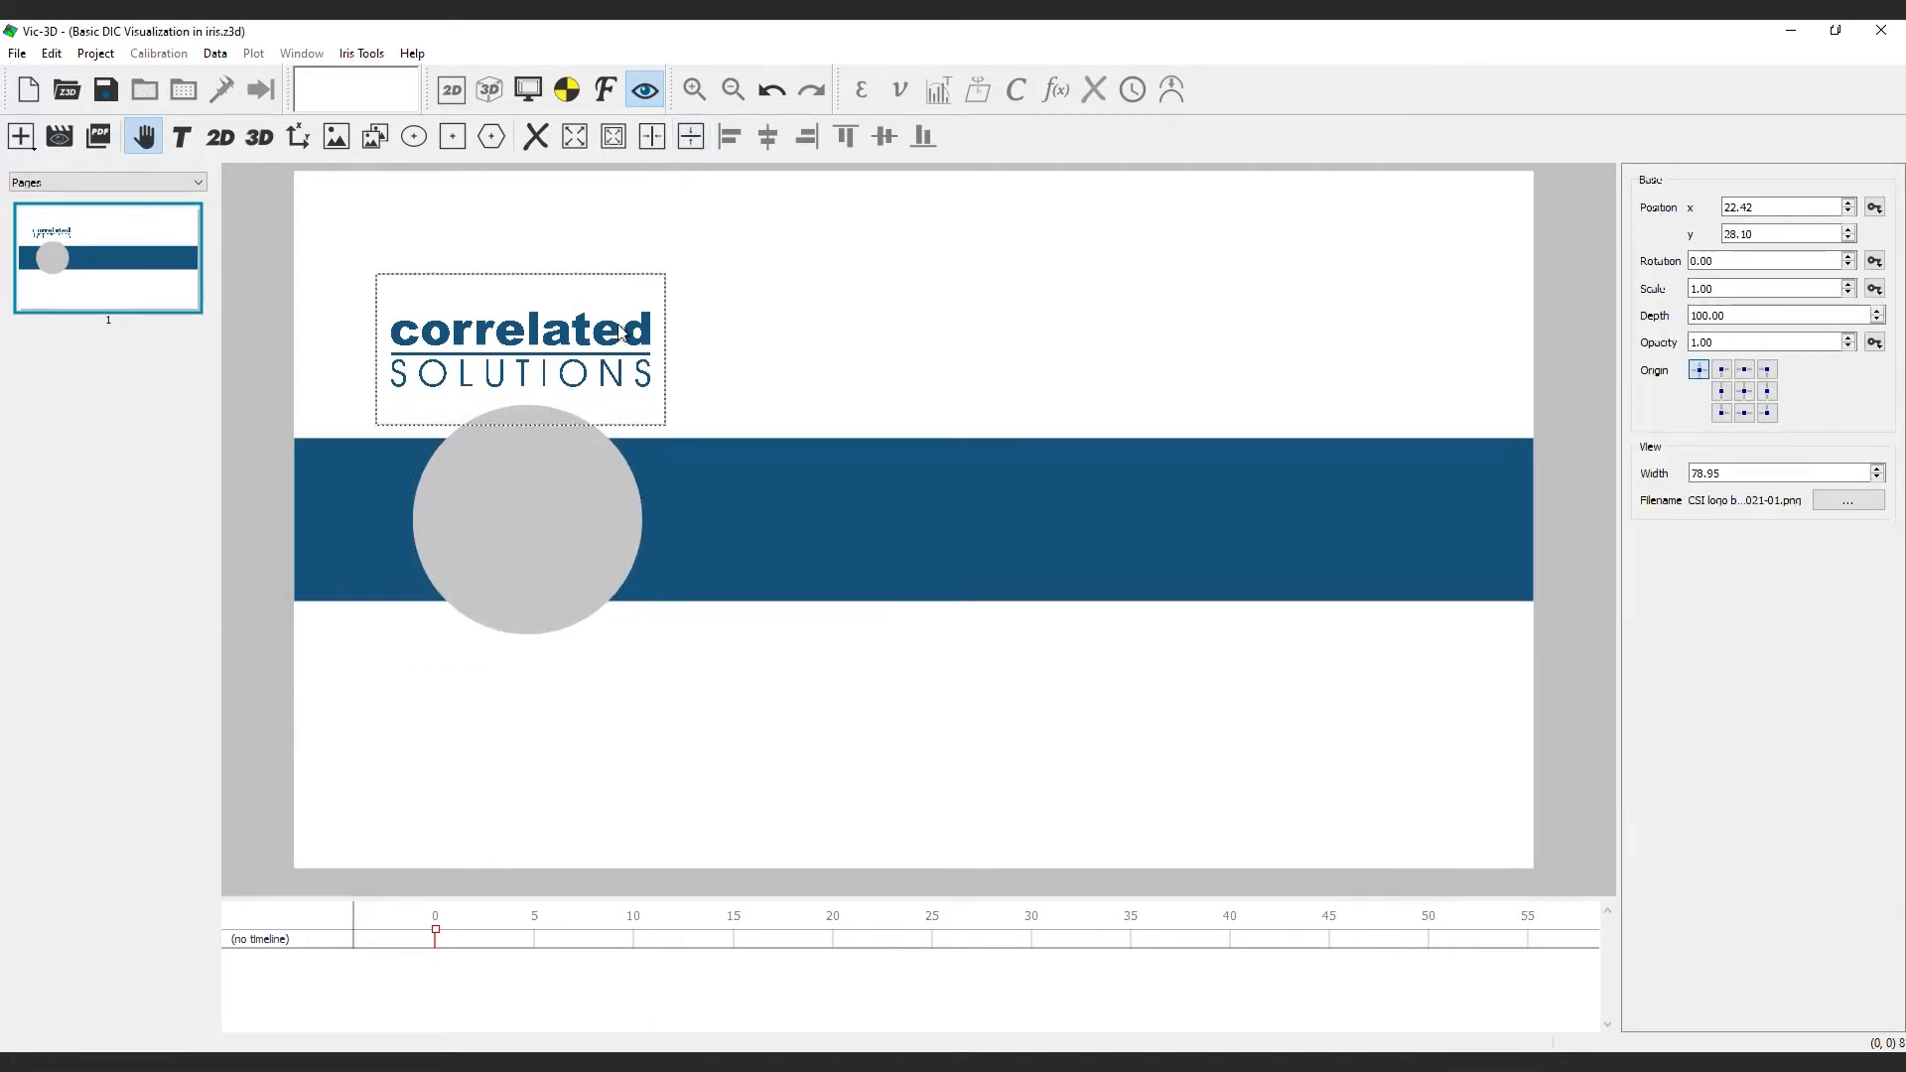
{"action": "left_click_drag", "start_coordinate": [607, 330], "coordinate": [600, 403]}
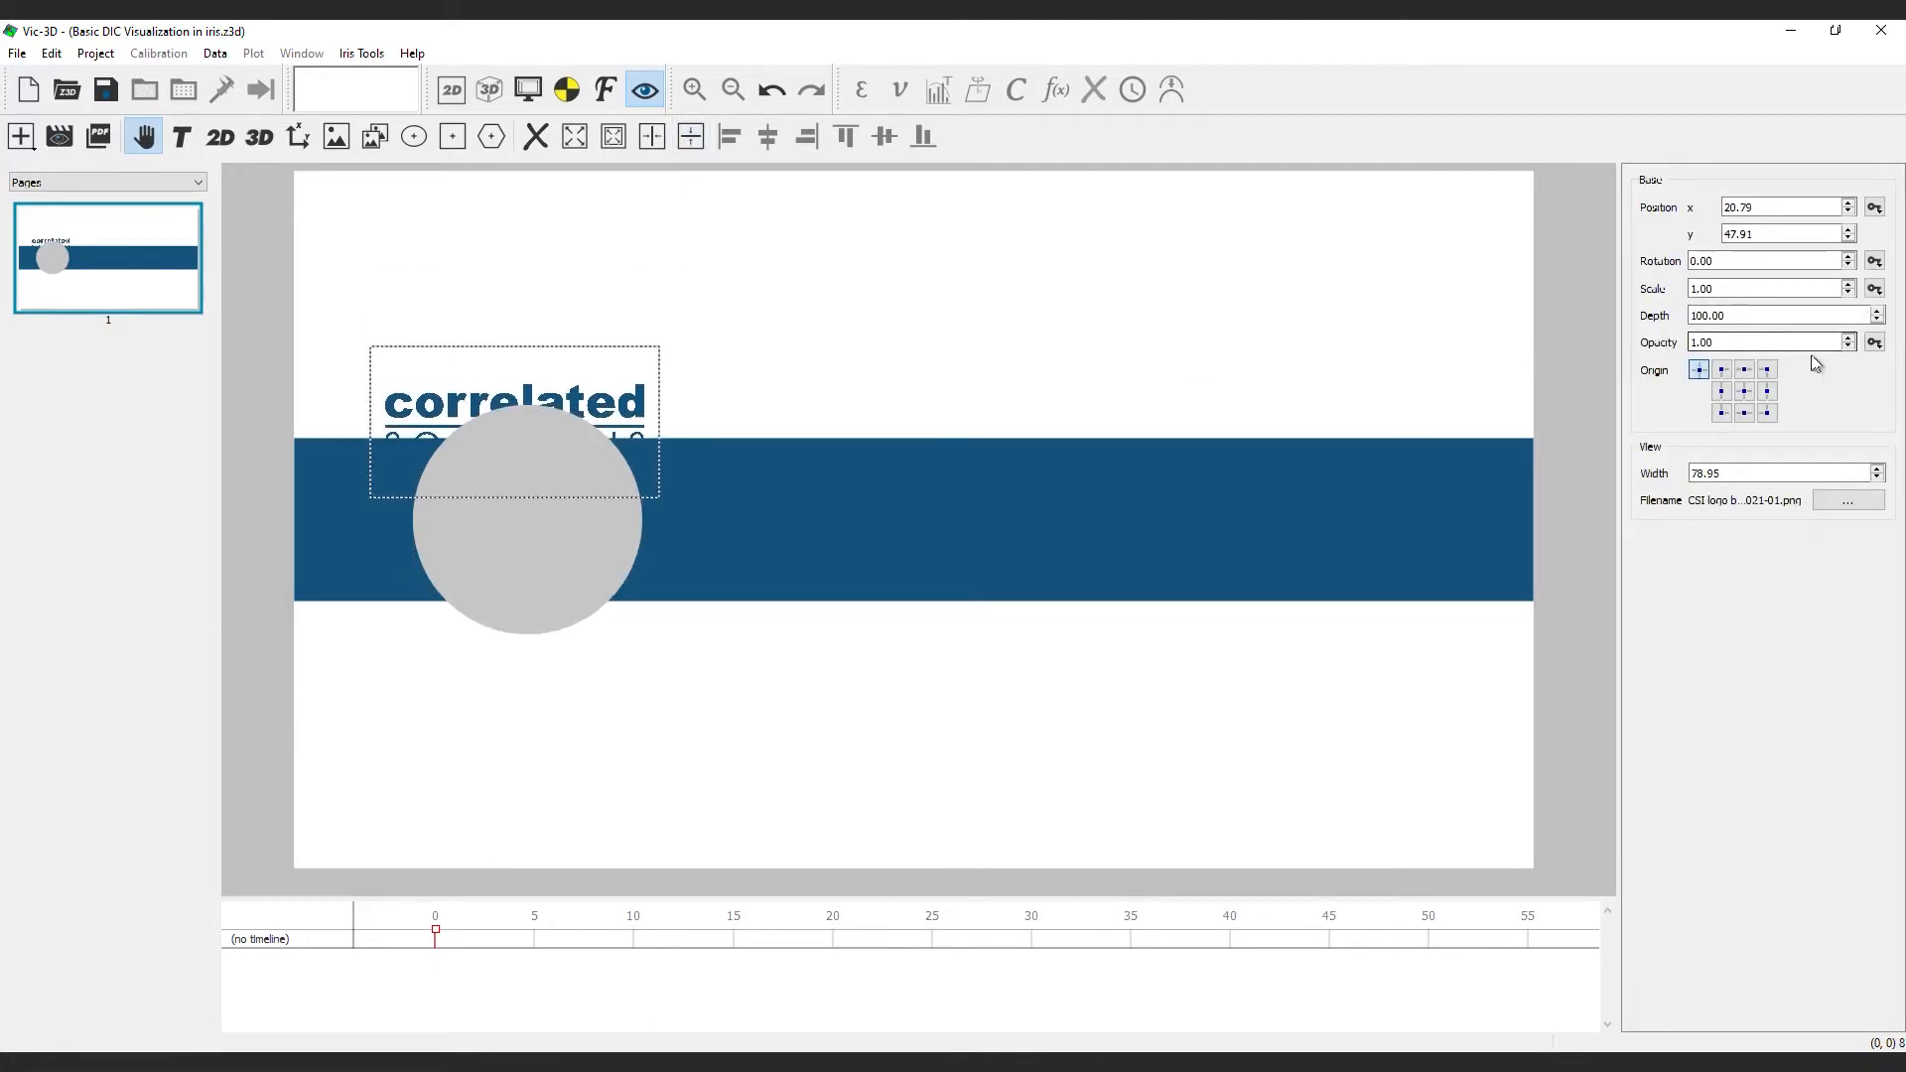
{"action": "left_click", "coordinate": [1876, 311]}
{"action": "left_click", "coordinate": [1877, 311]}
{"action": "left_click", "coordinate": [1876, 311]}
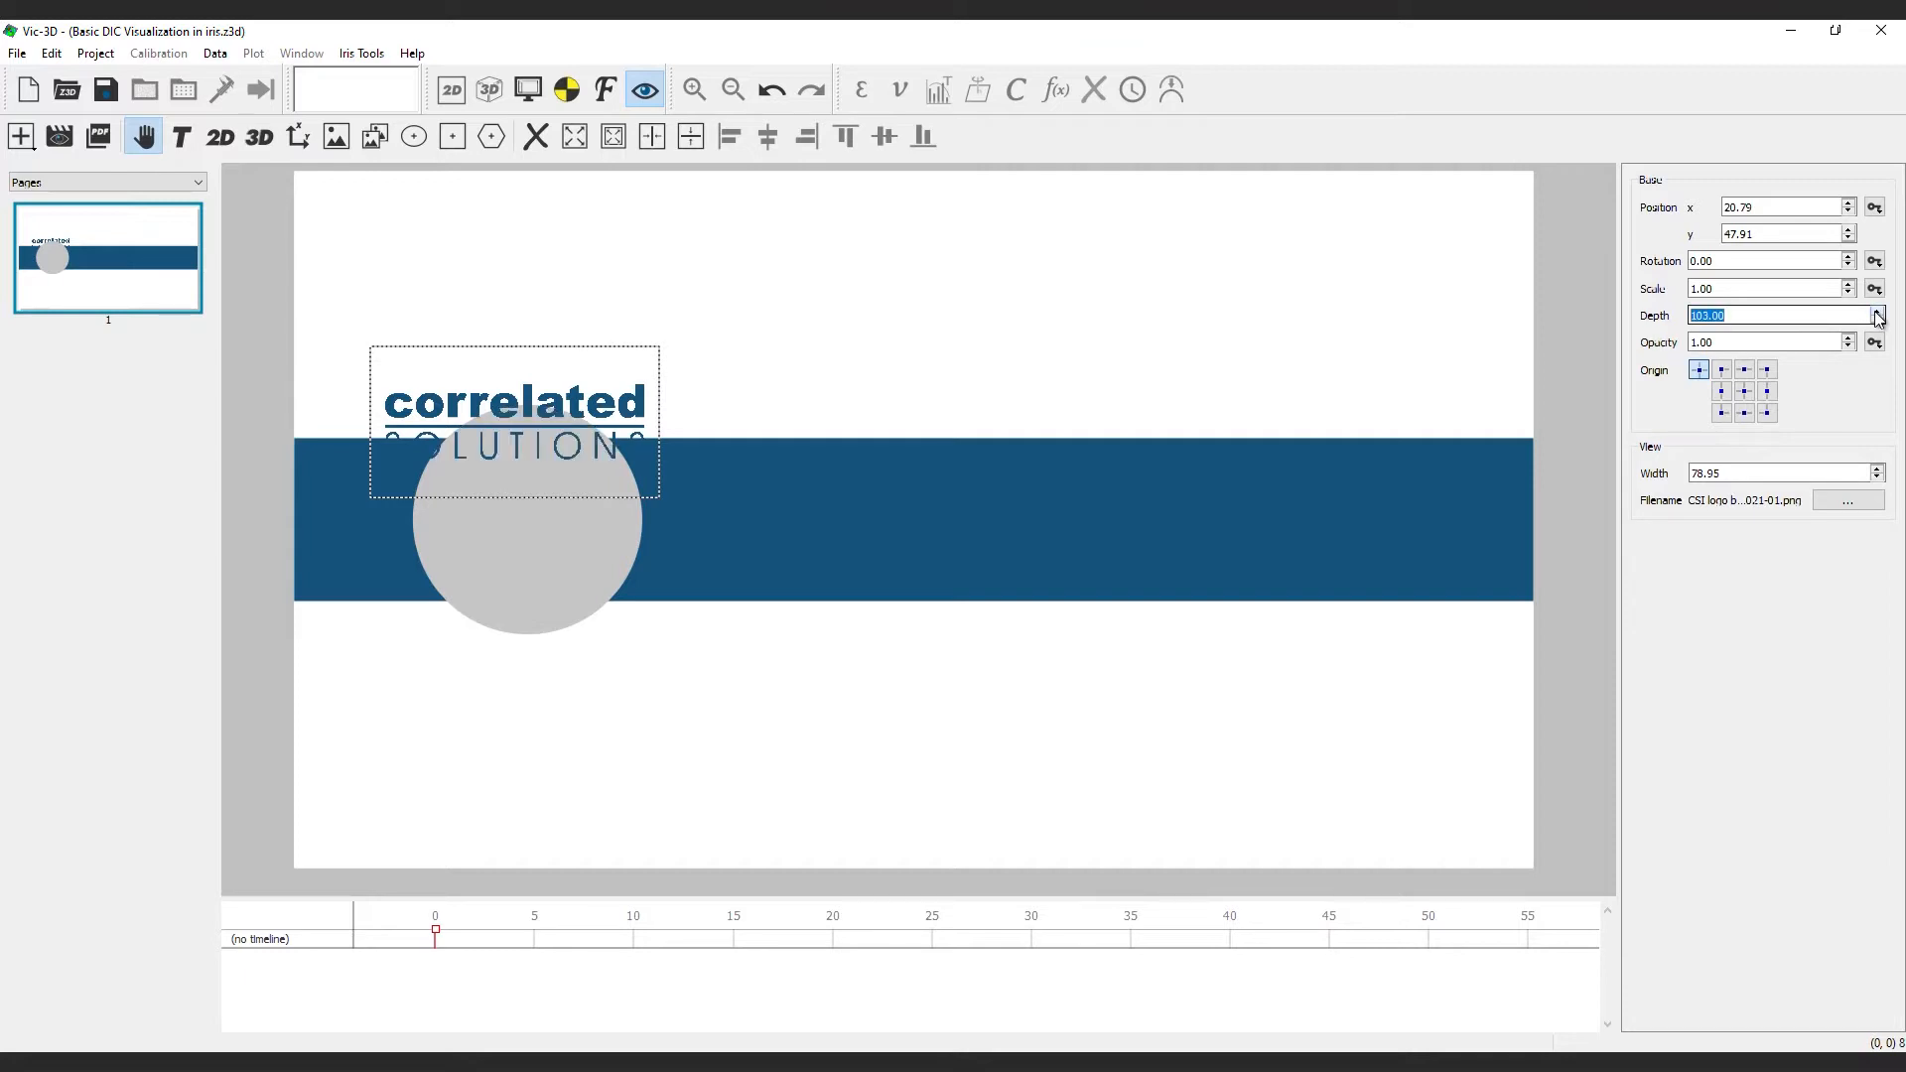
Shrink the logo to a width of about 54 and place it centered inside the grey circle
{"action": "left_click", "coordinate": [541, 409]}
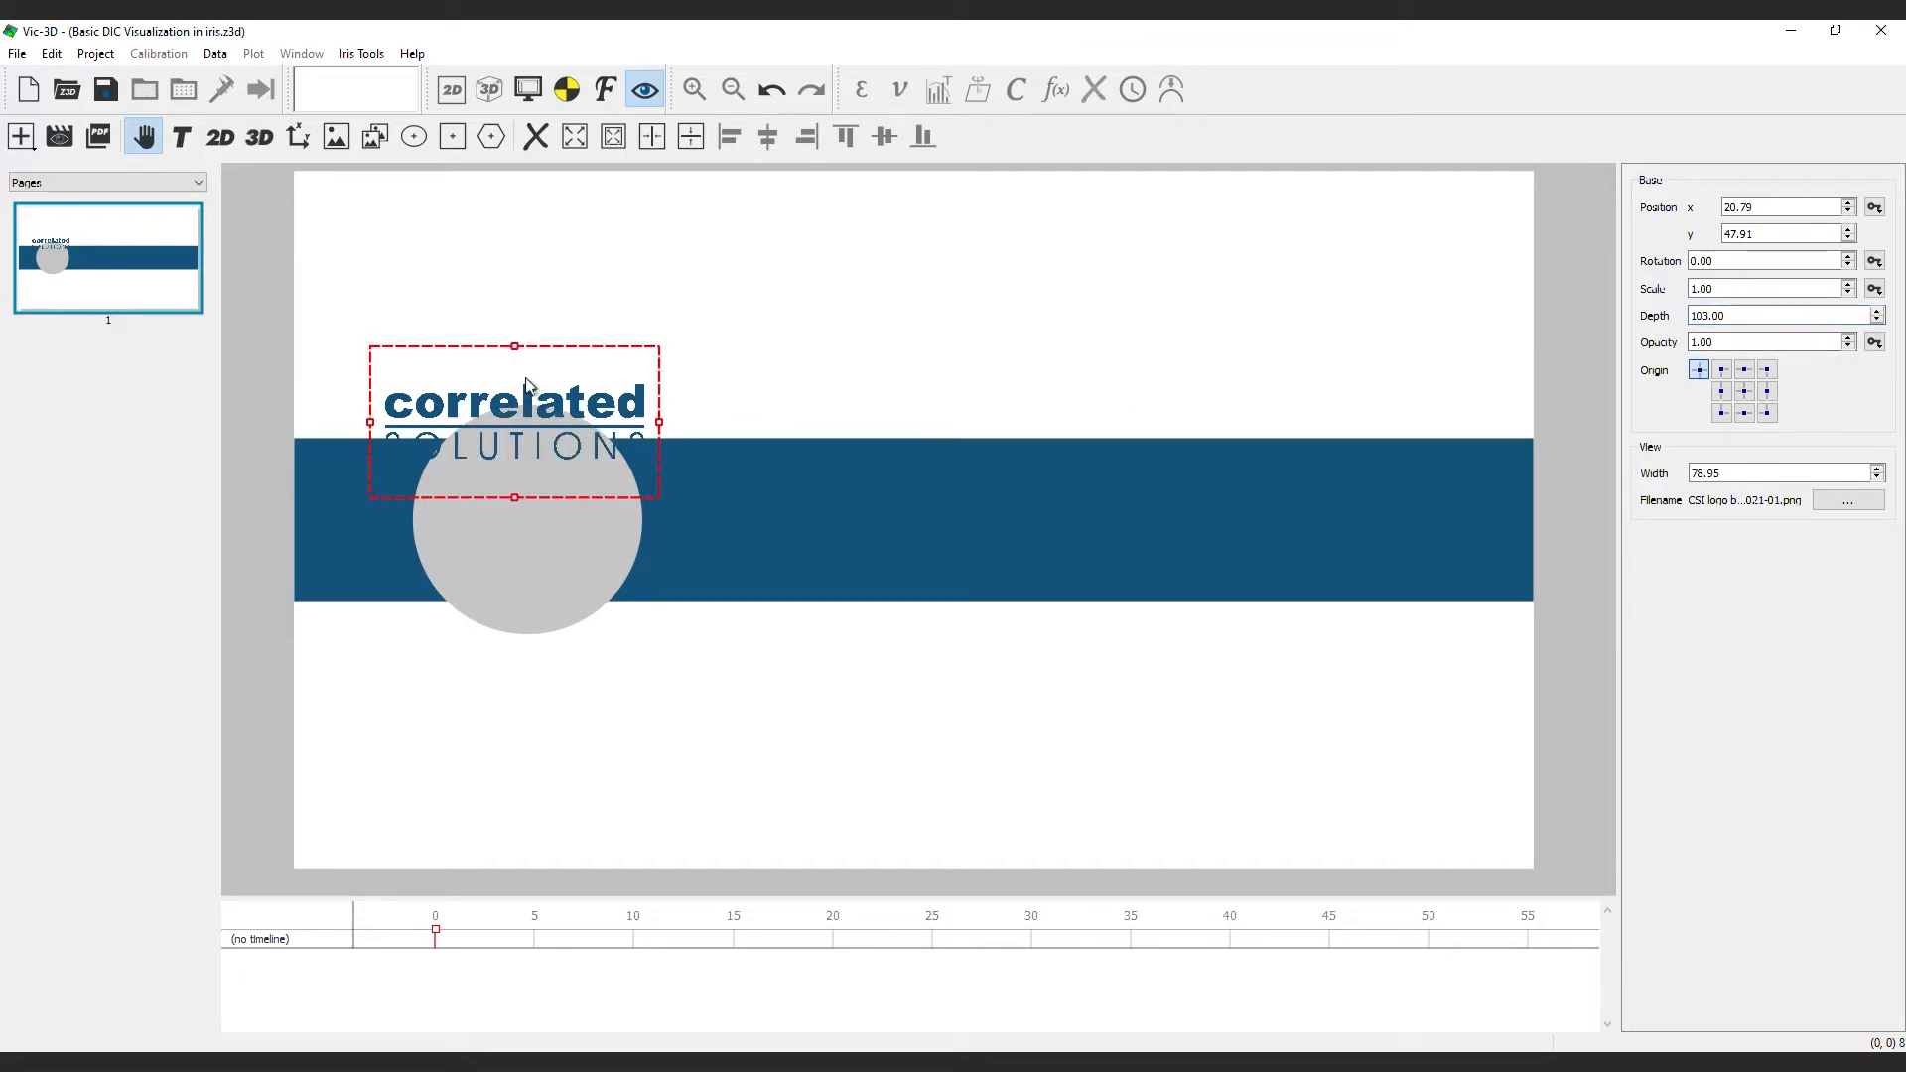
{"action": "left_click_drag", "start_coordinate": [514, 347], "coordinate": [509, 513]}
{"action": "left_click", "coordinate": [592, 392]}
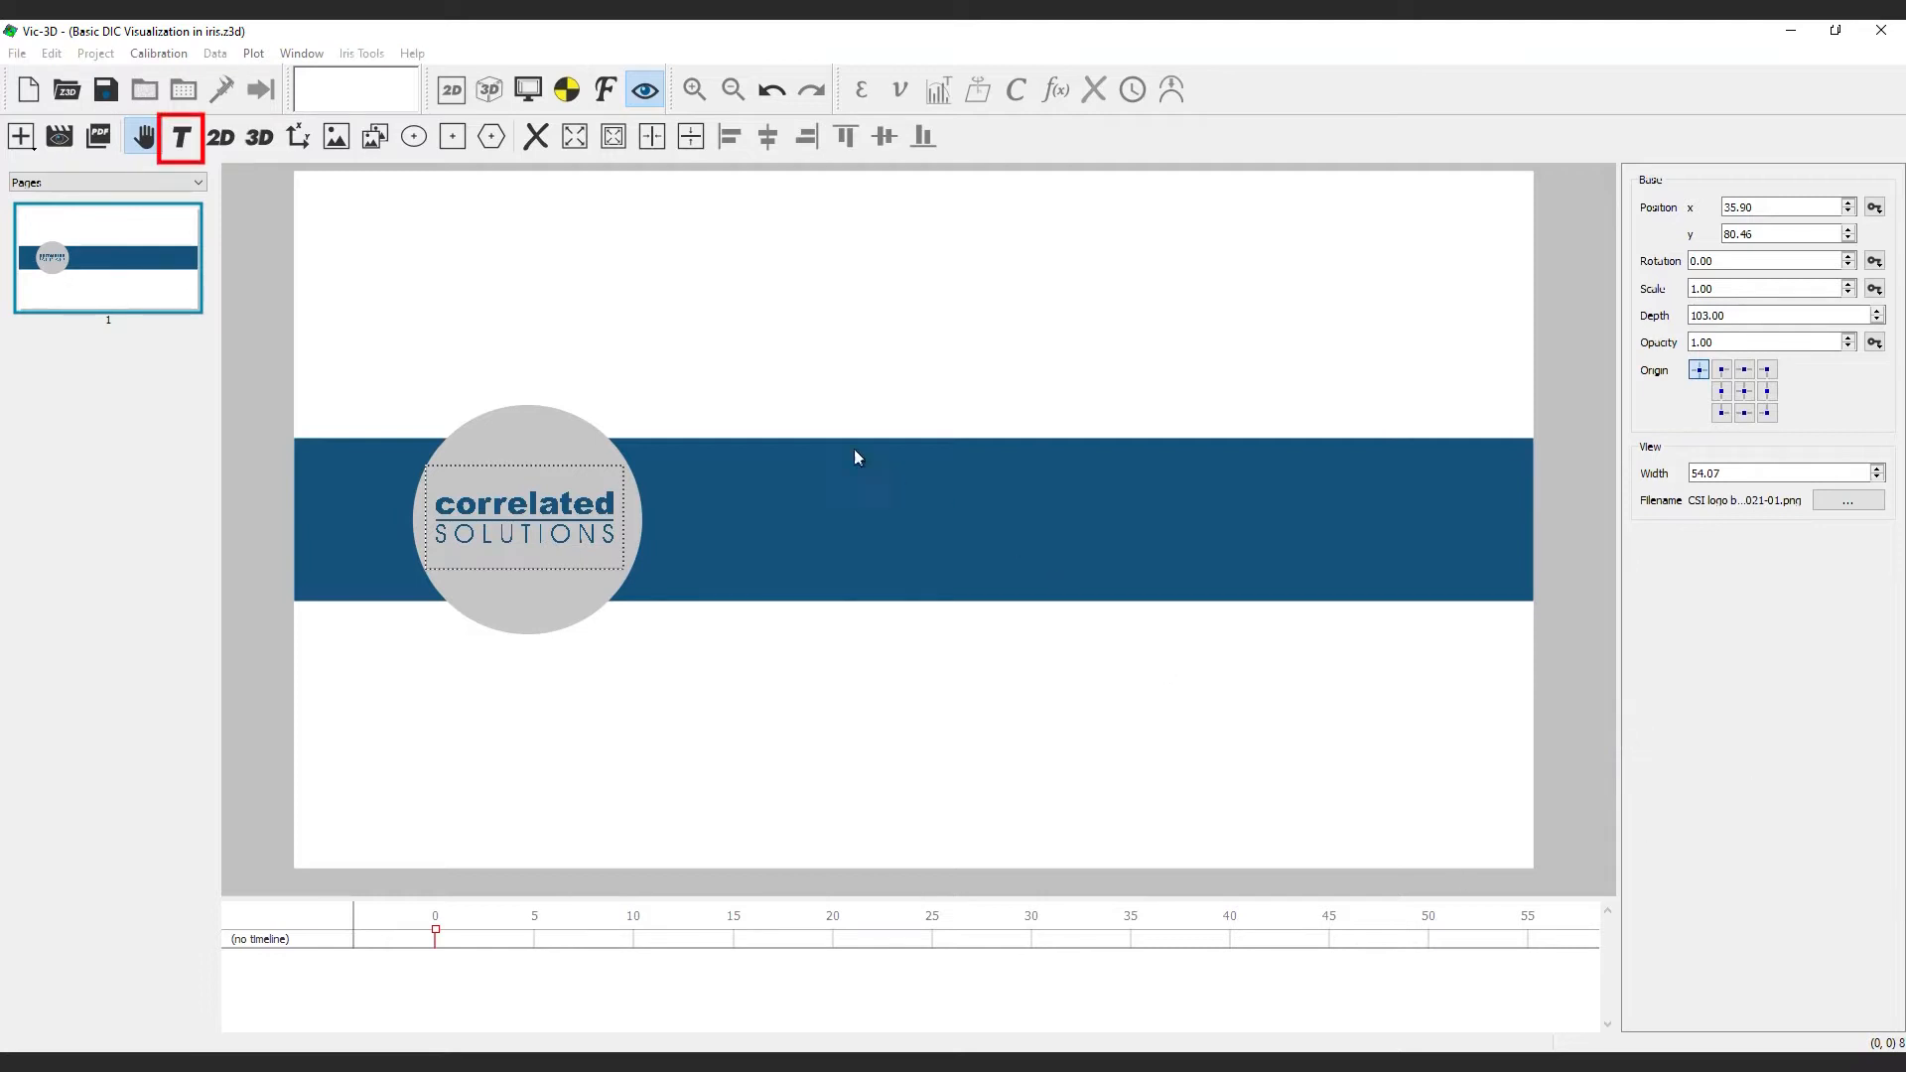
Add the text "Basic DIC Visualization" on the blue band, beside the grey circle
{"action": "left_click", "coordinate": [180, 136]}
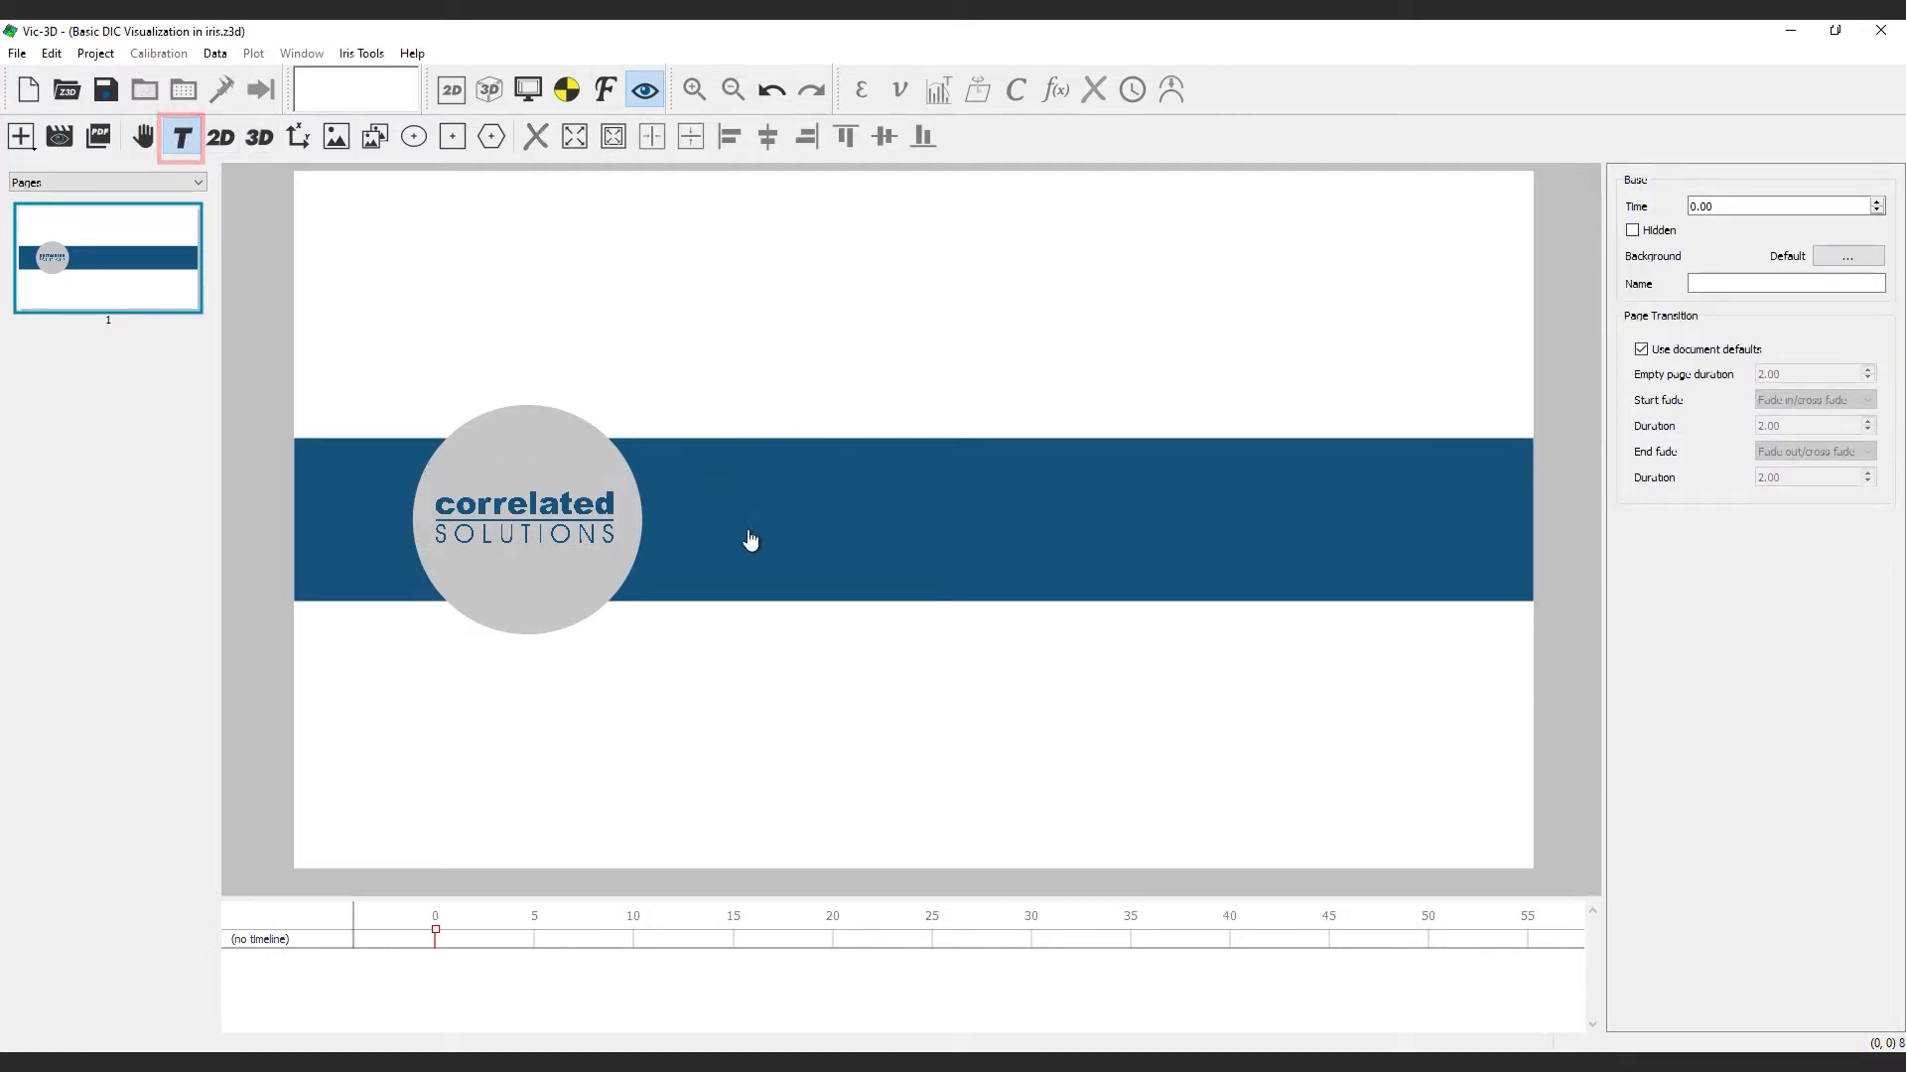
{"action": "left_click", "coordinate": [777, 502]}
{"action": "type", "text": "B"}
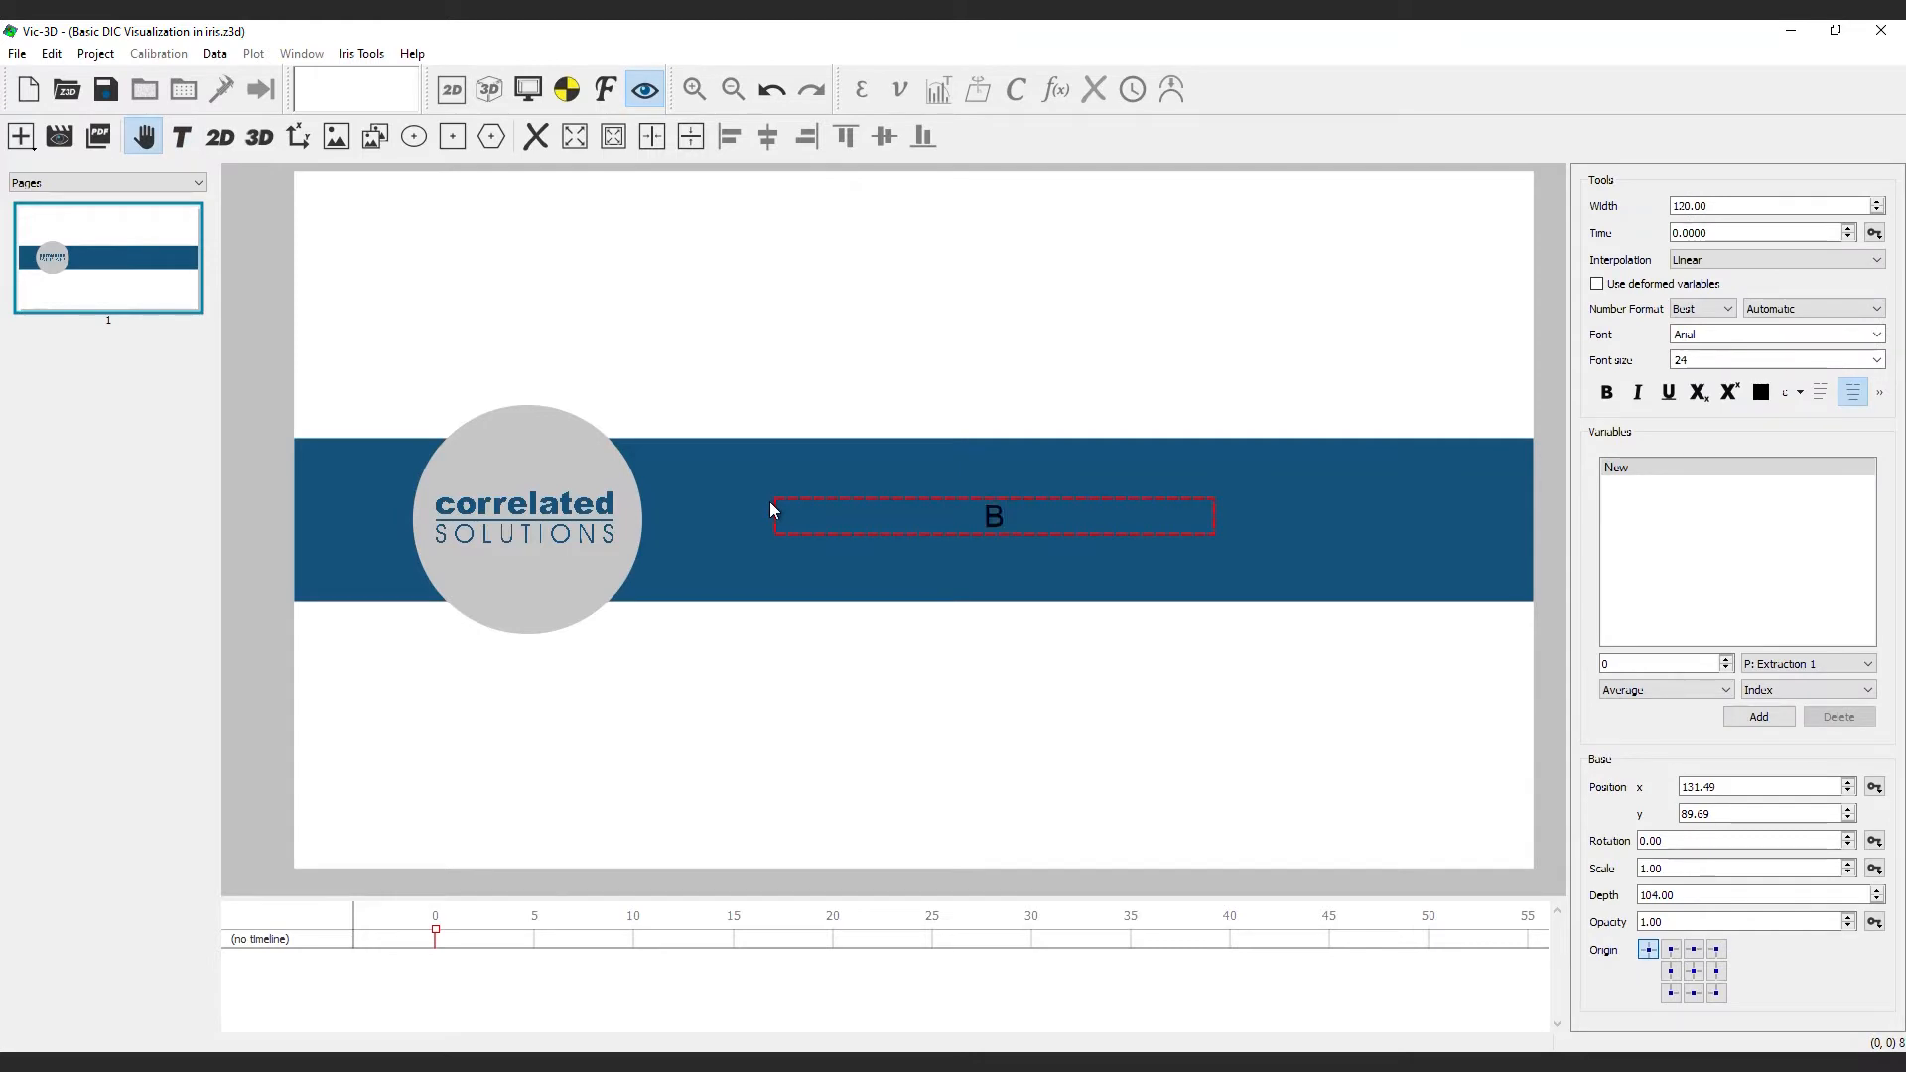
{"action": "type", "text": "asic"}
{"action": "type", "text": "C Vi"}
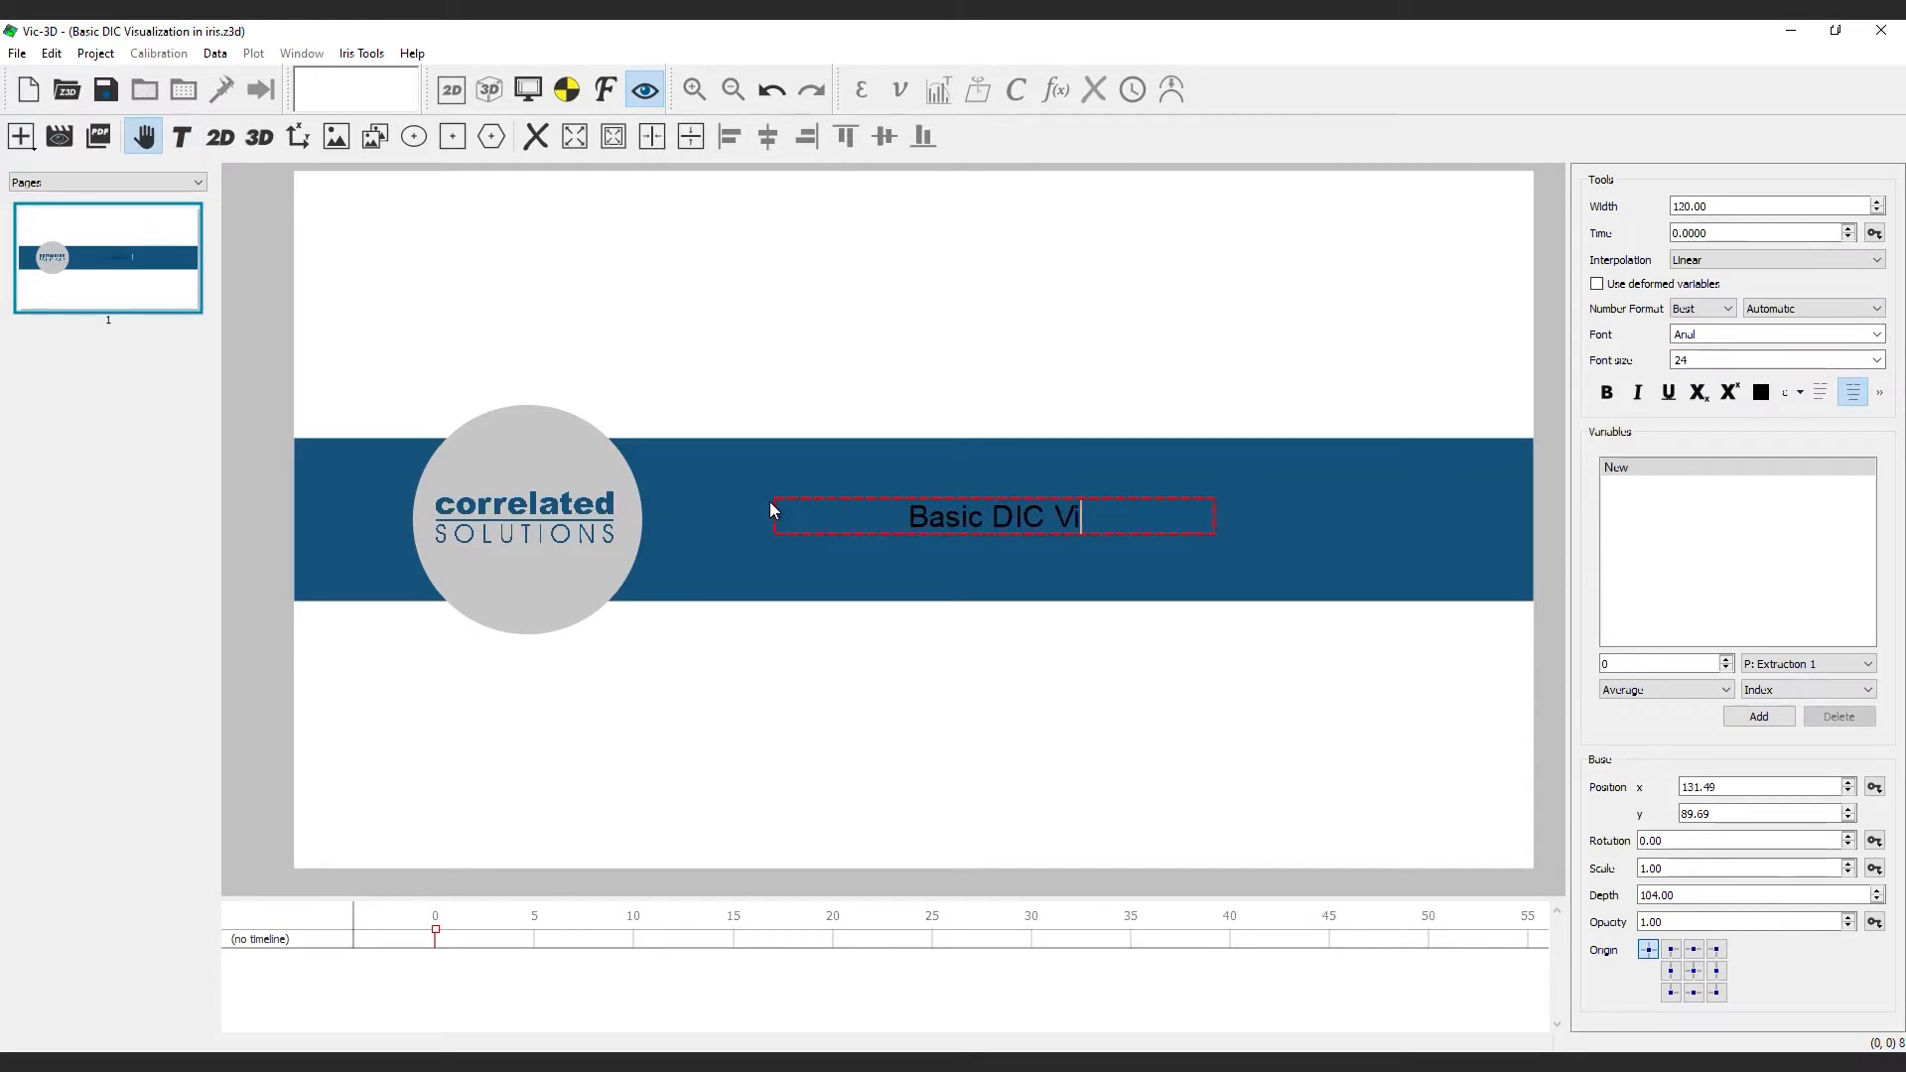
{"action": "type", "text": "sualization"}
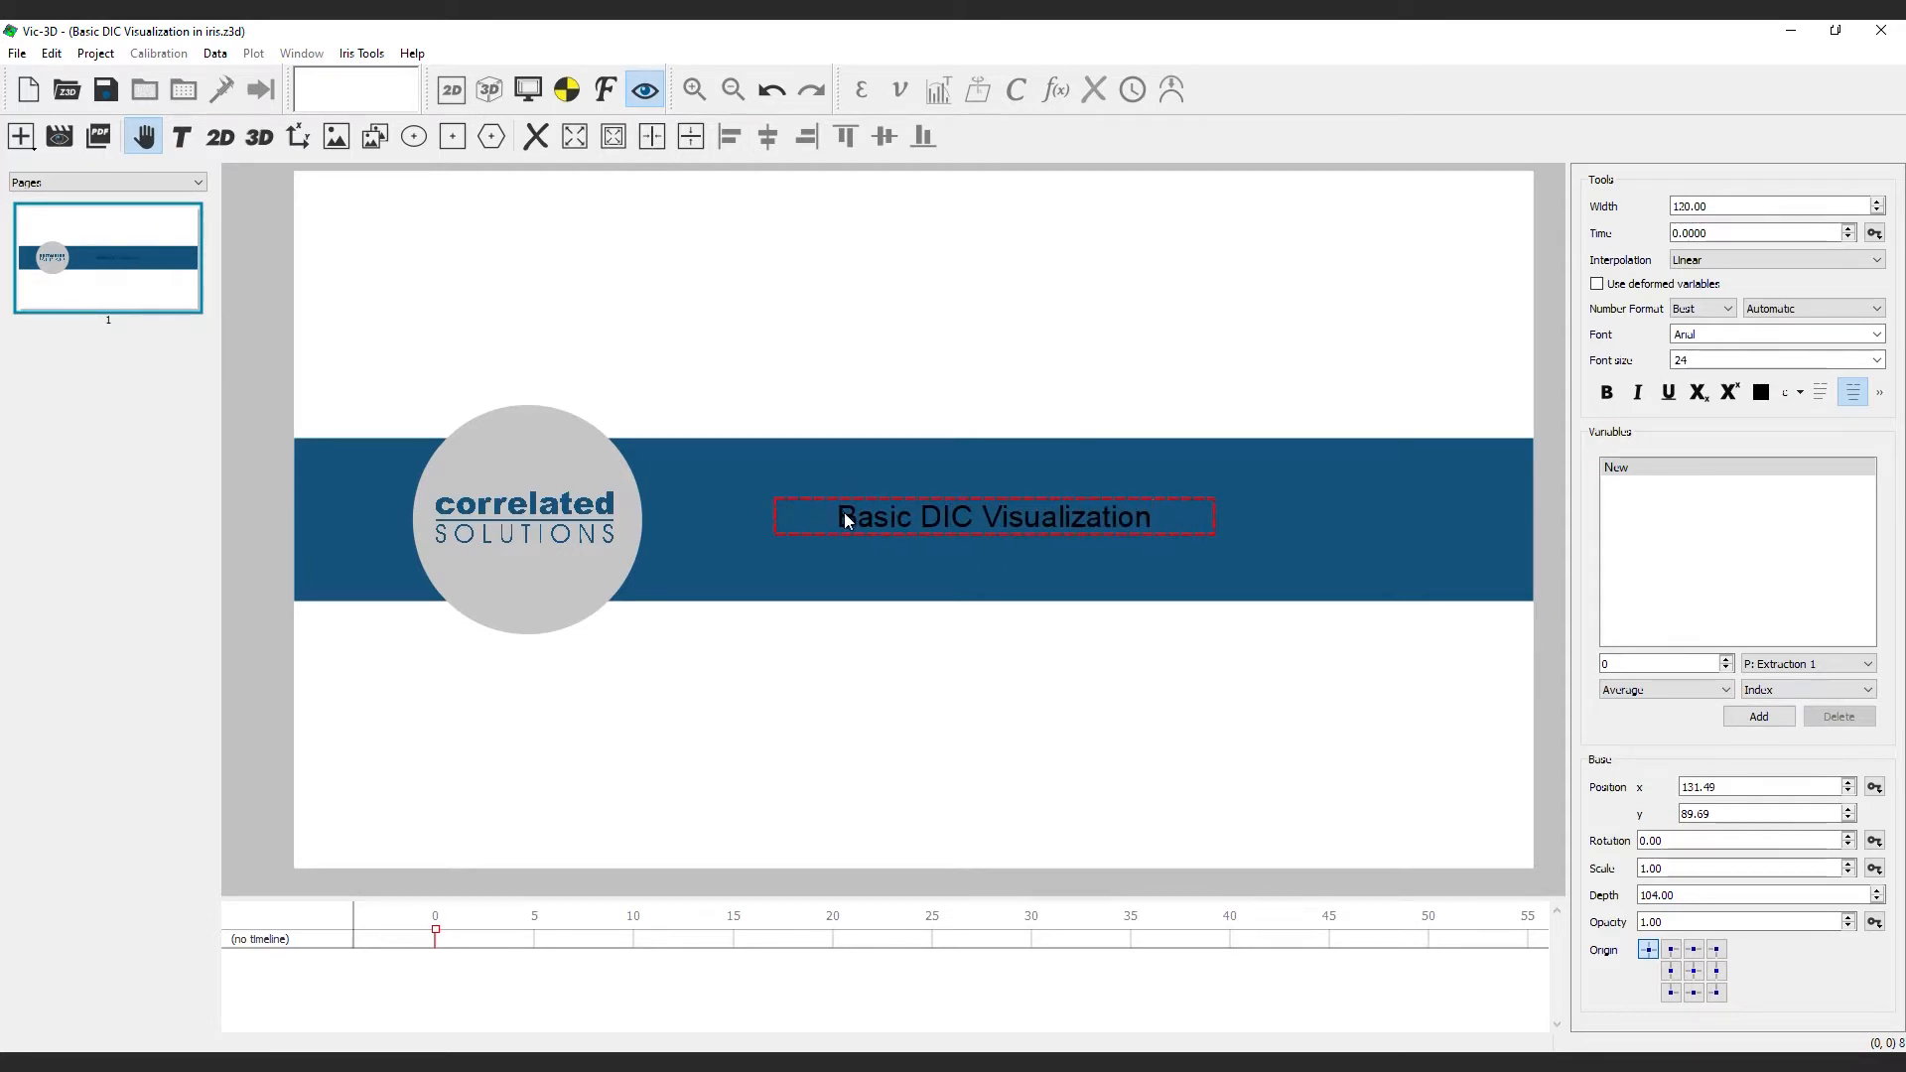
Set the whole title text to white with a font size of 36
{"action": "left_click_drag", "start_coordinate": [844, 512], "coordinate": [794, 517]}
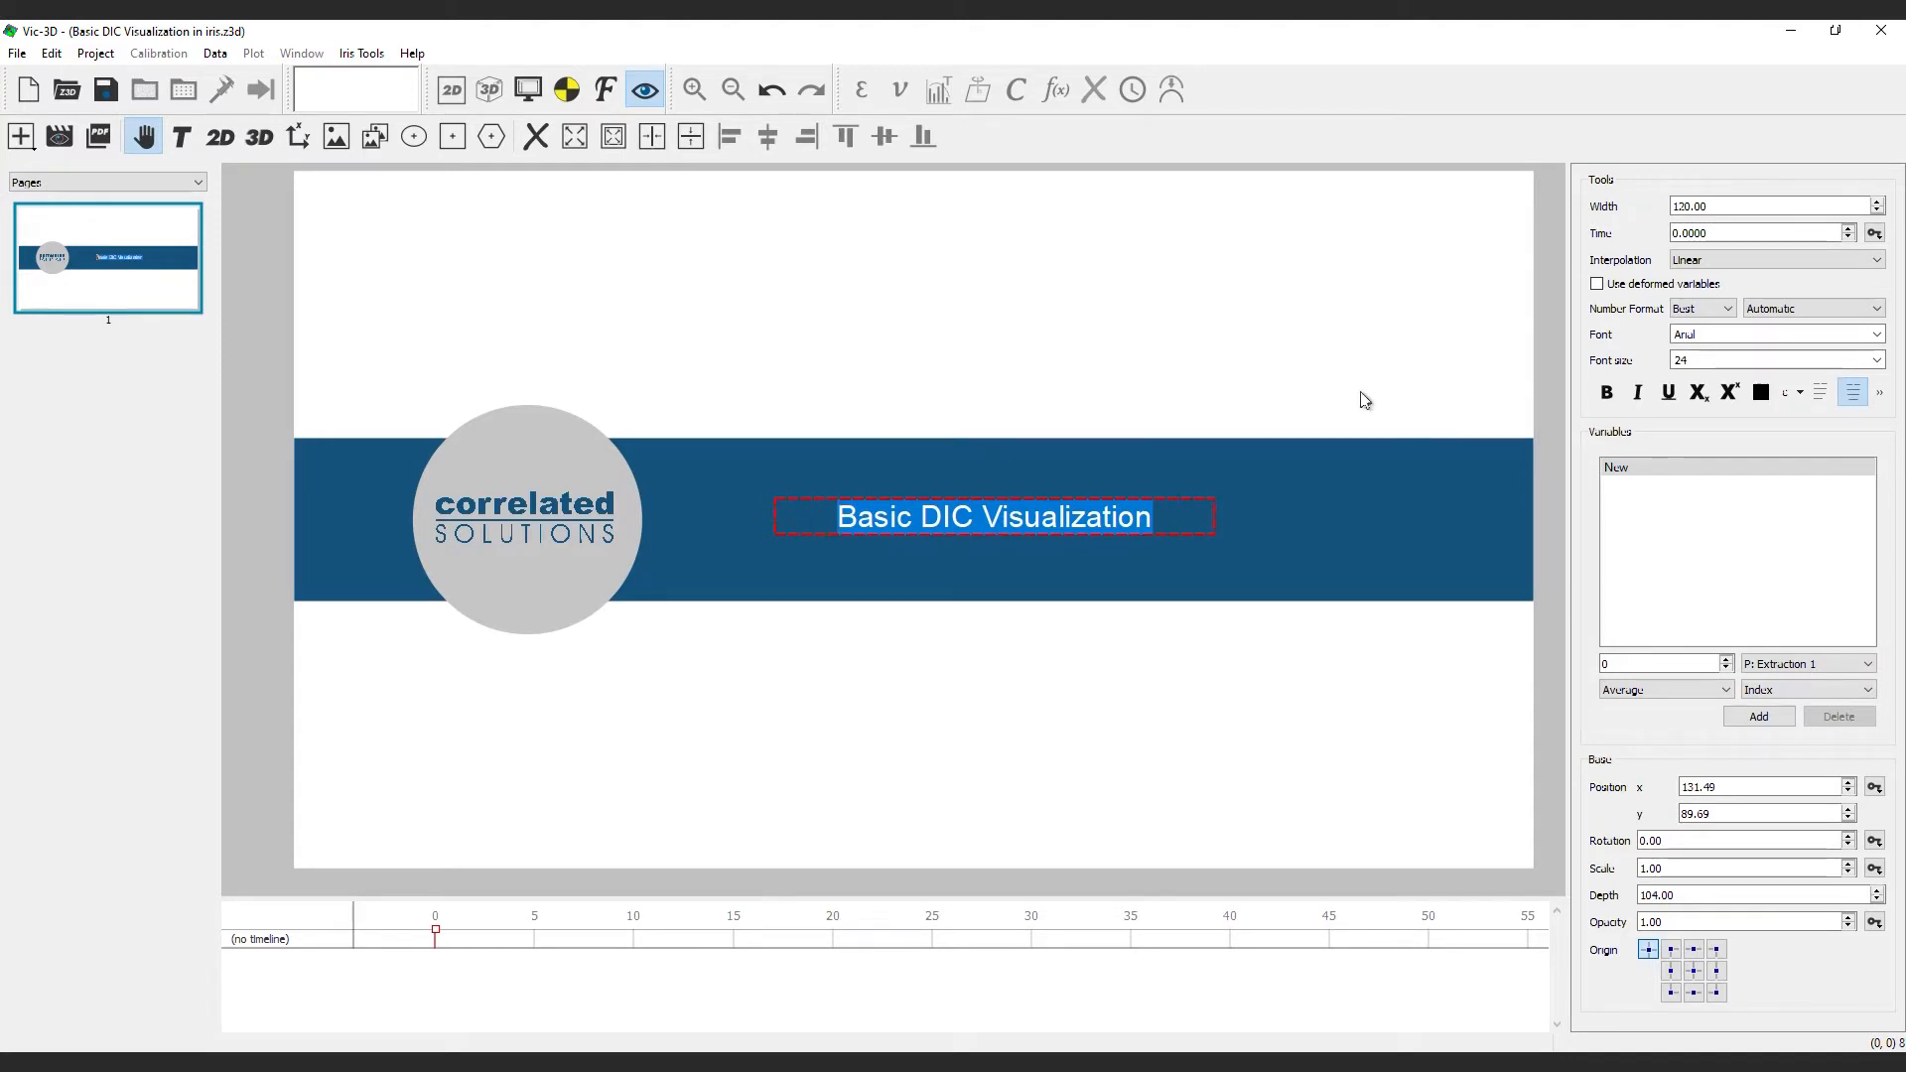
{"action": "left_click", "coordinate": [1761, 392]}
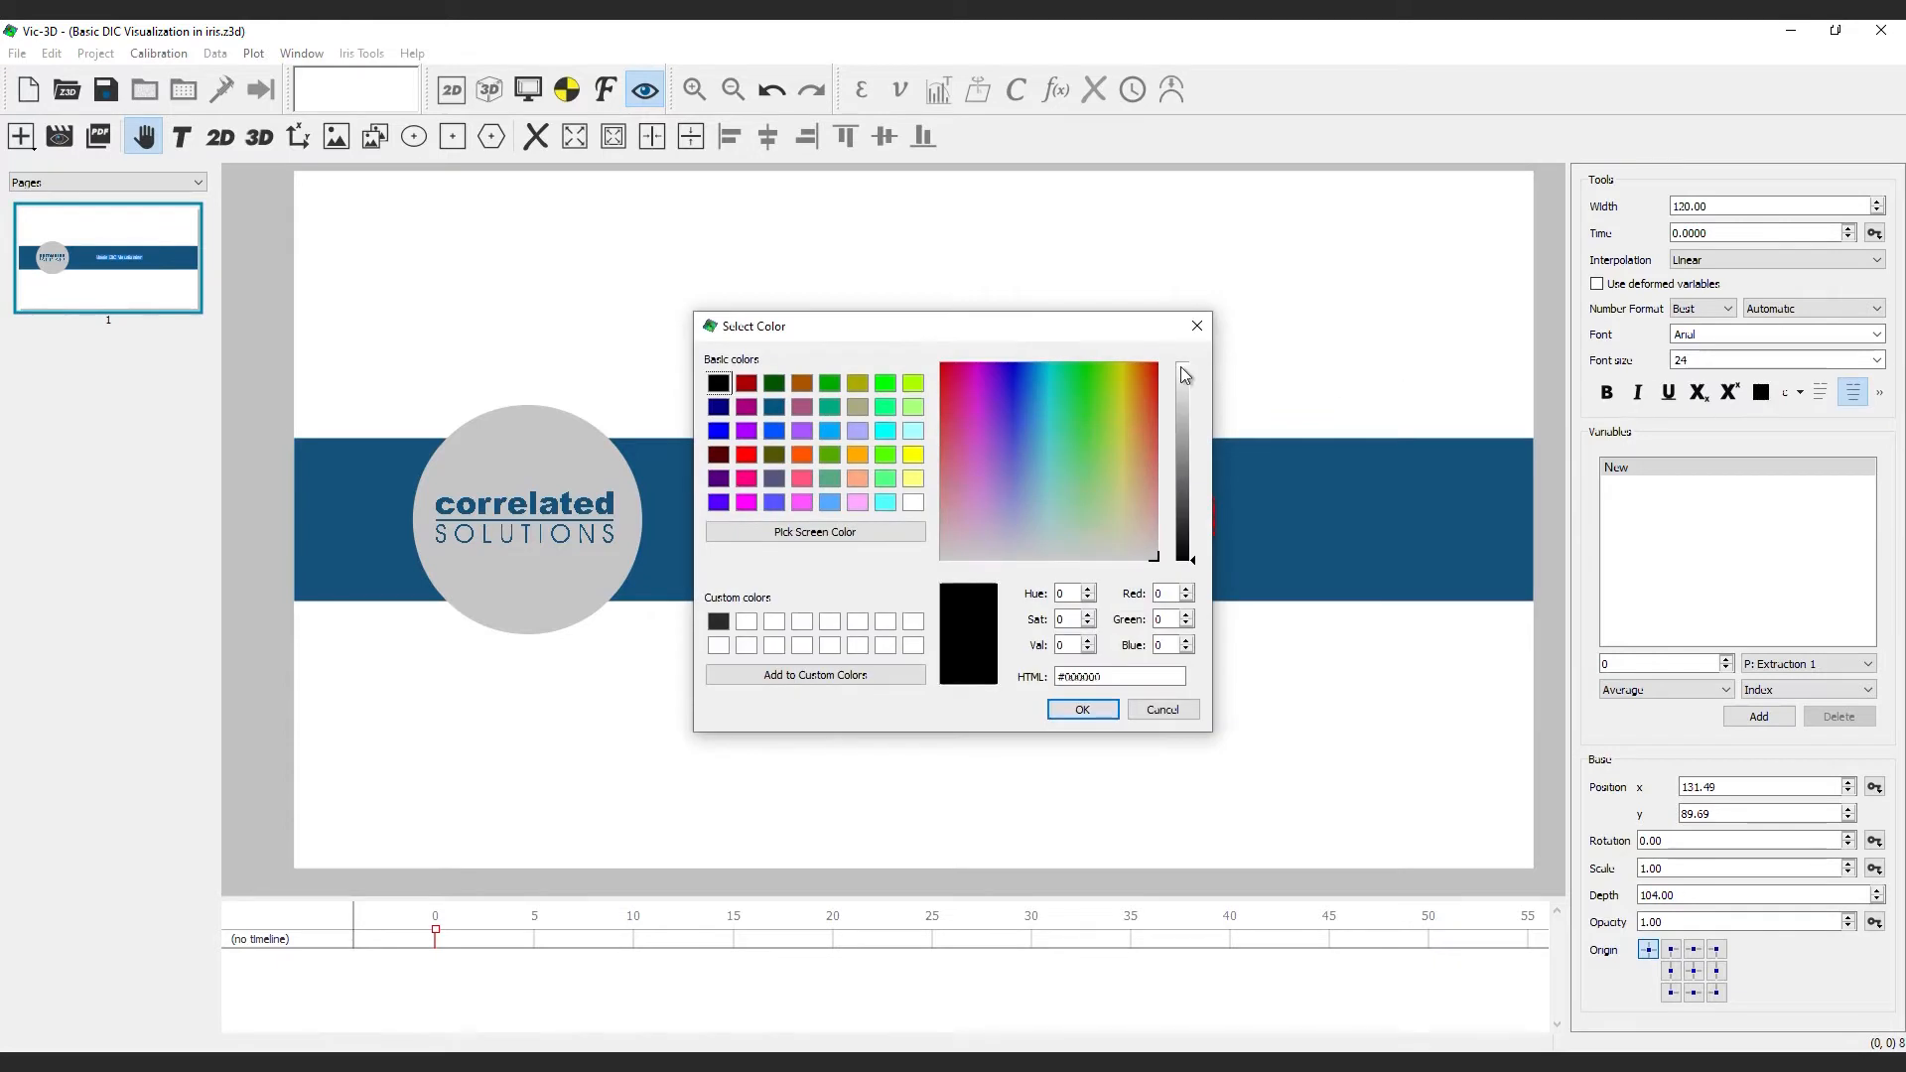
{"action": "left_click", "coordinate": [1181, 372]}
{"action": "left_click", "coordinate": [1104, 711]}
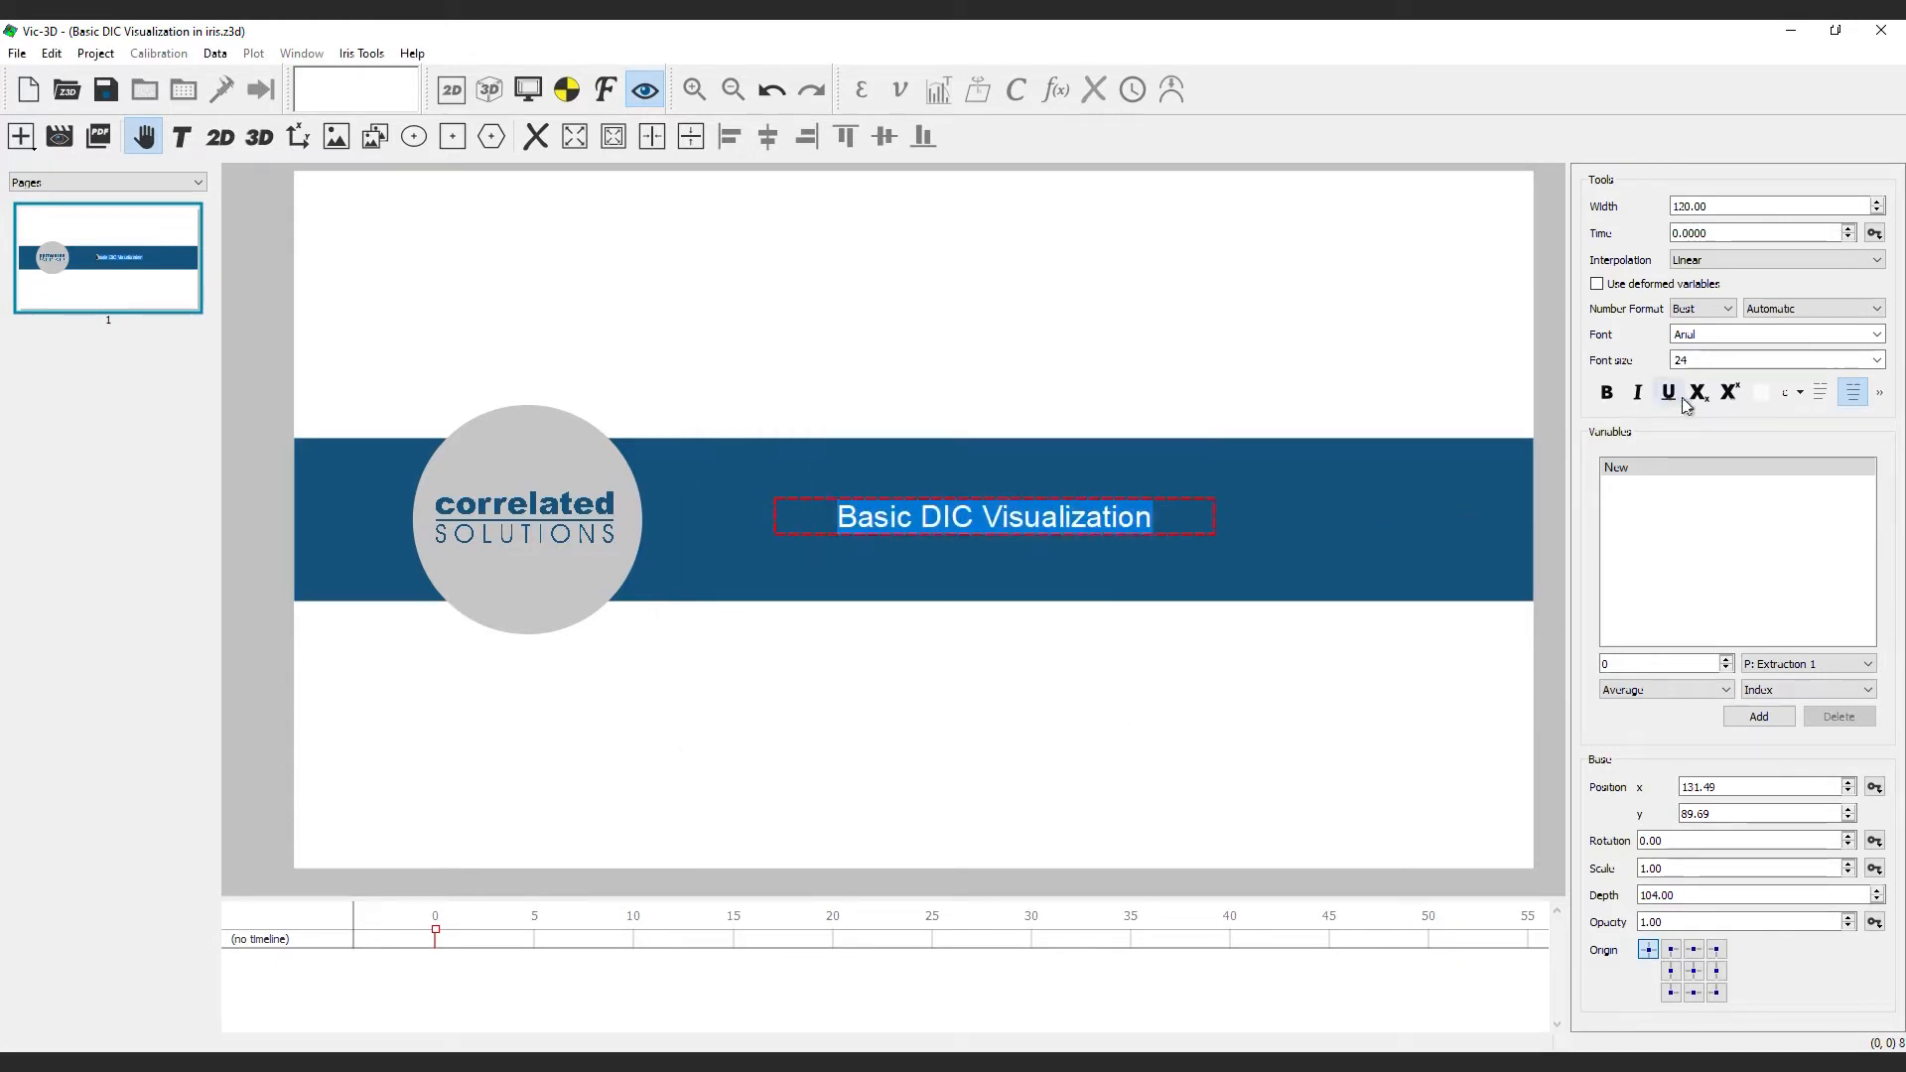
{"action": "left_click", "coordinate": [1877, 359]}
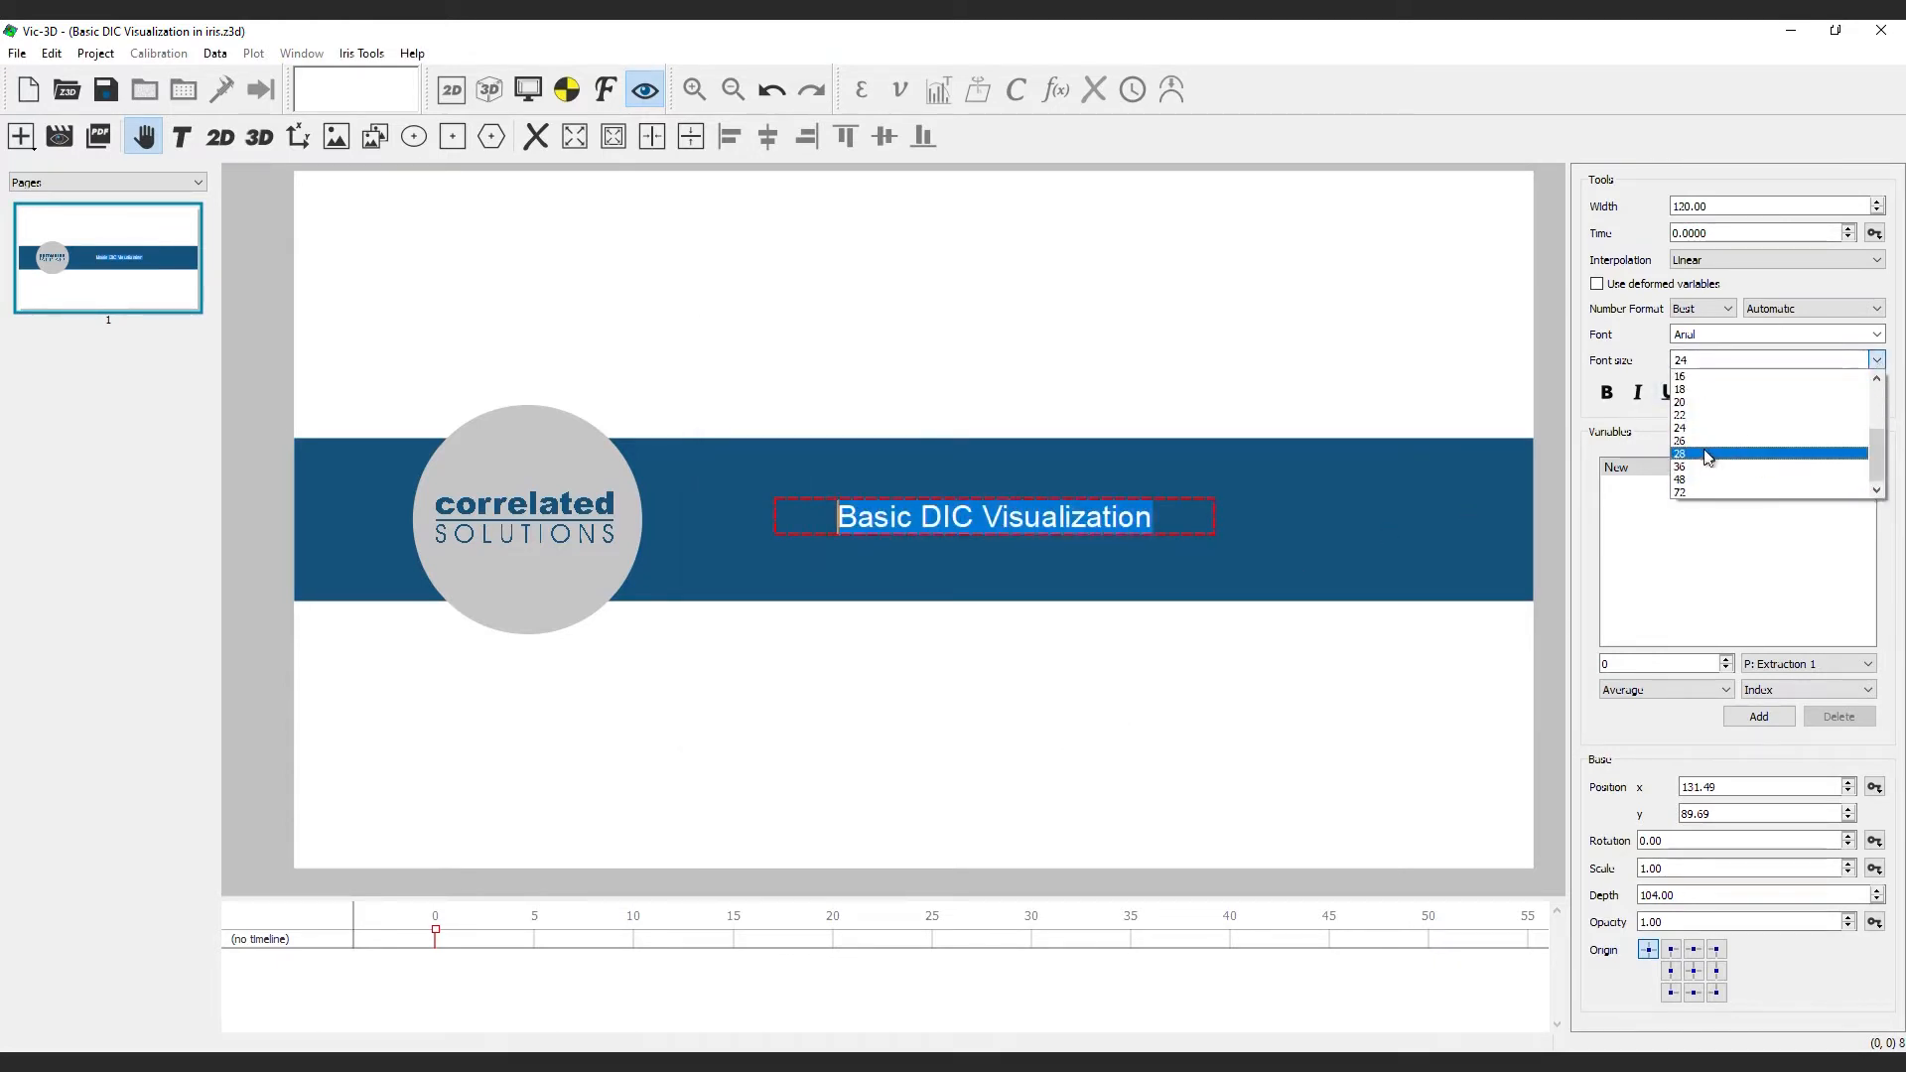
{"action": "left_click", "coordinate": [1686, 466]}
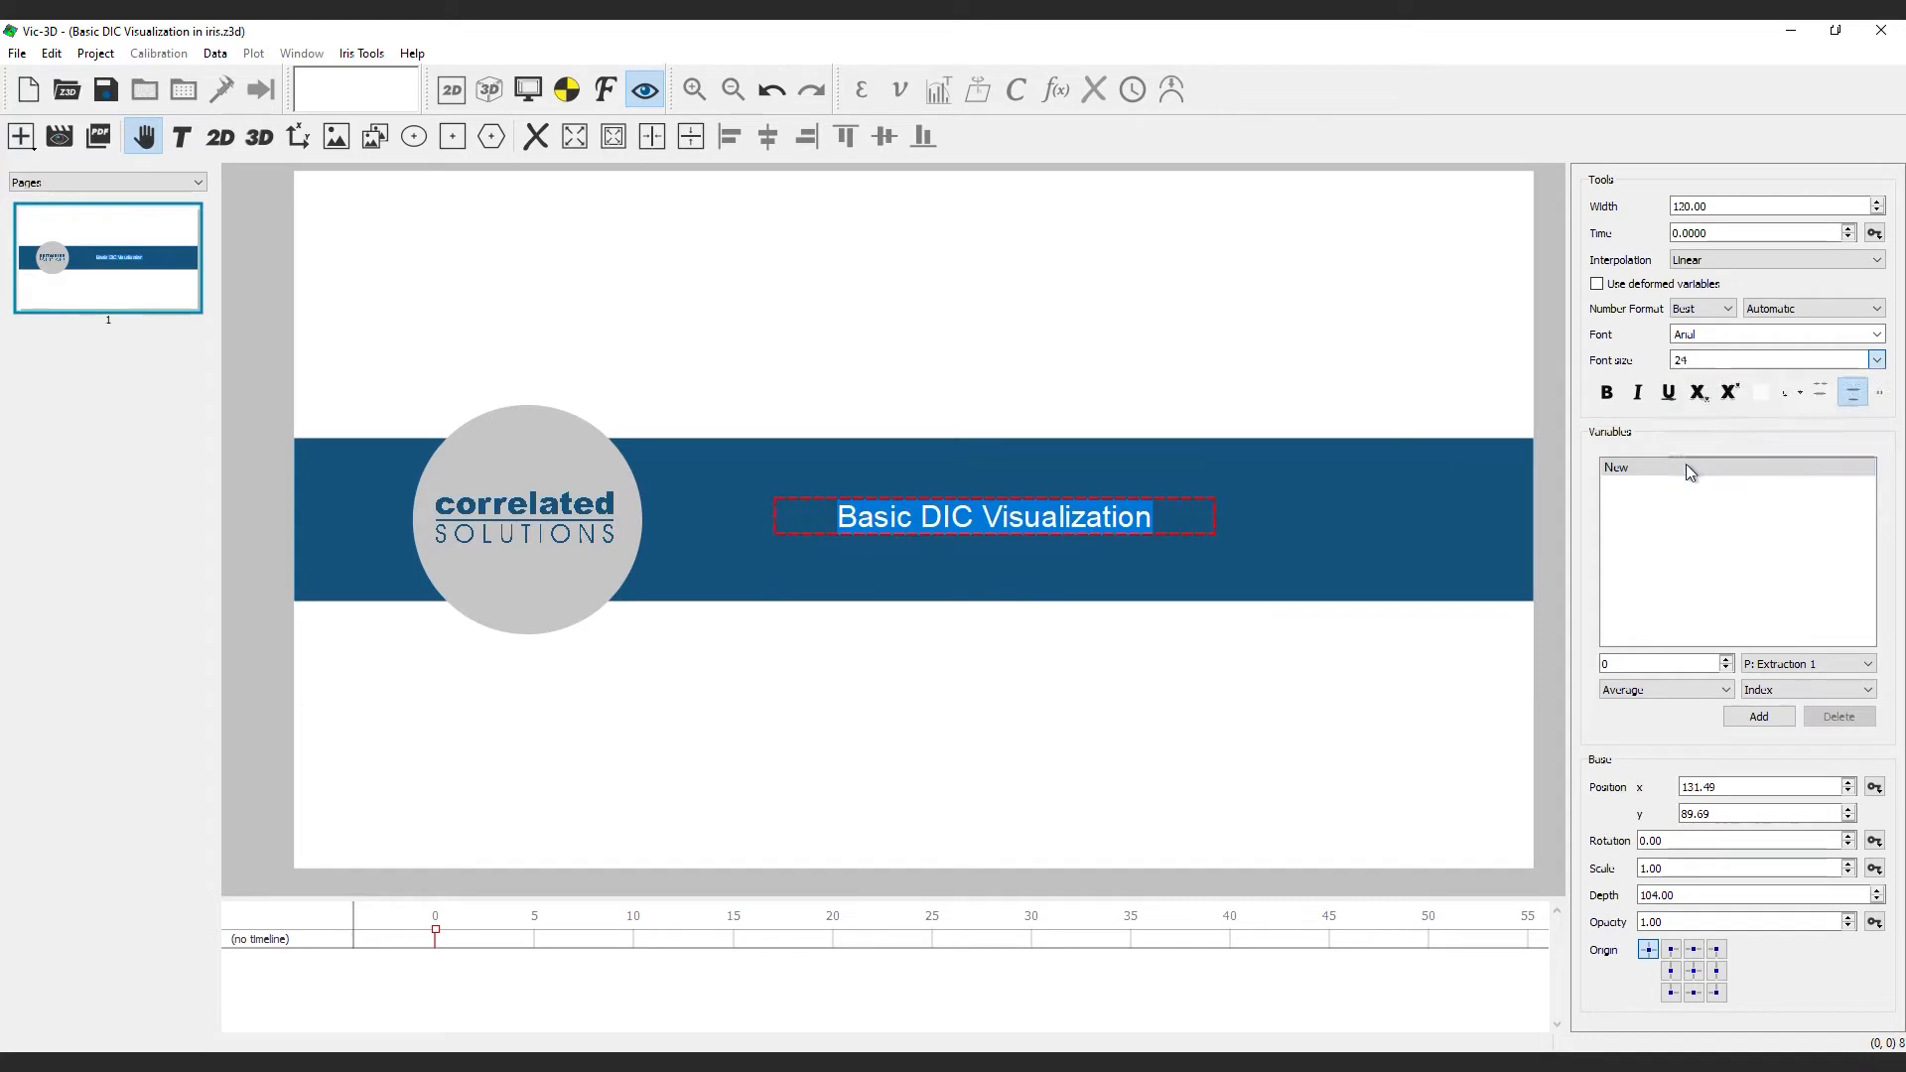
Widen the title text box to 145 and place it vertically centered on the blue band, clear of the circle
{"action": "left_click", "coordinate": [1881, 202]}
{"action": "left_click", "coordinate": [1880, 202]}
{"action": "left_click", "coordinate": [1881, 202]}
{"action": "left_click", "coordinate": [1880, 203]}
{"action": "left_click", "coordinate": [1881, 202]}
{"action": "left_click", "coordinate": [1200, 679]}
{"action": "left_click_drag", "start_coordinate": [1210, 530], "coordinate": [1233, 527]}
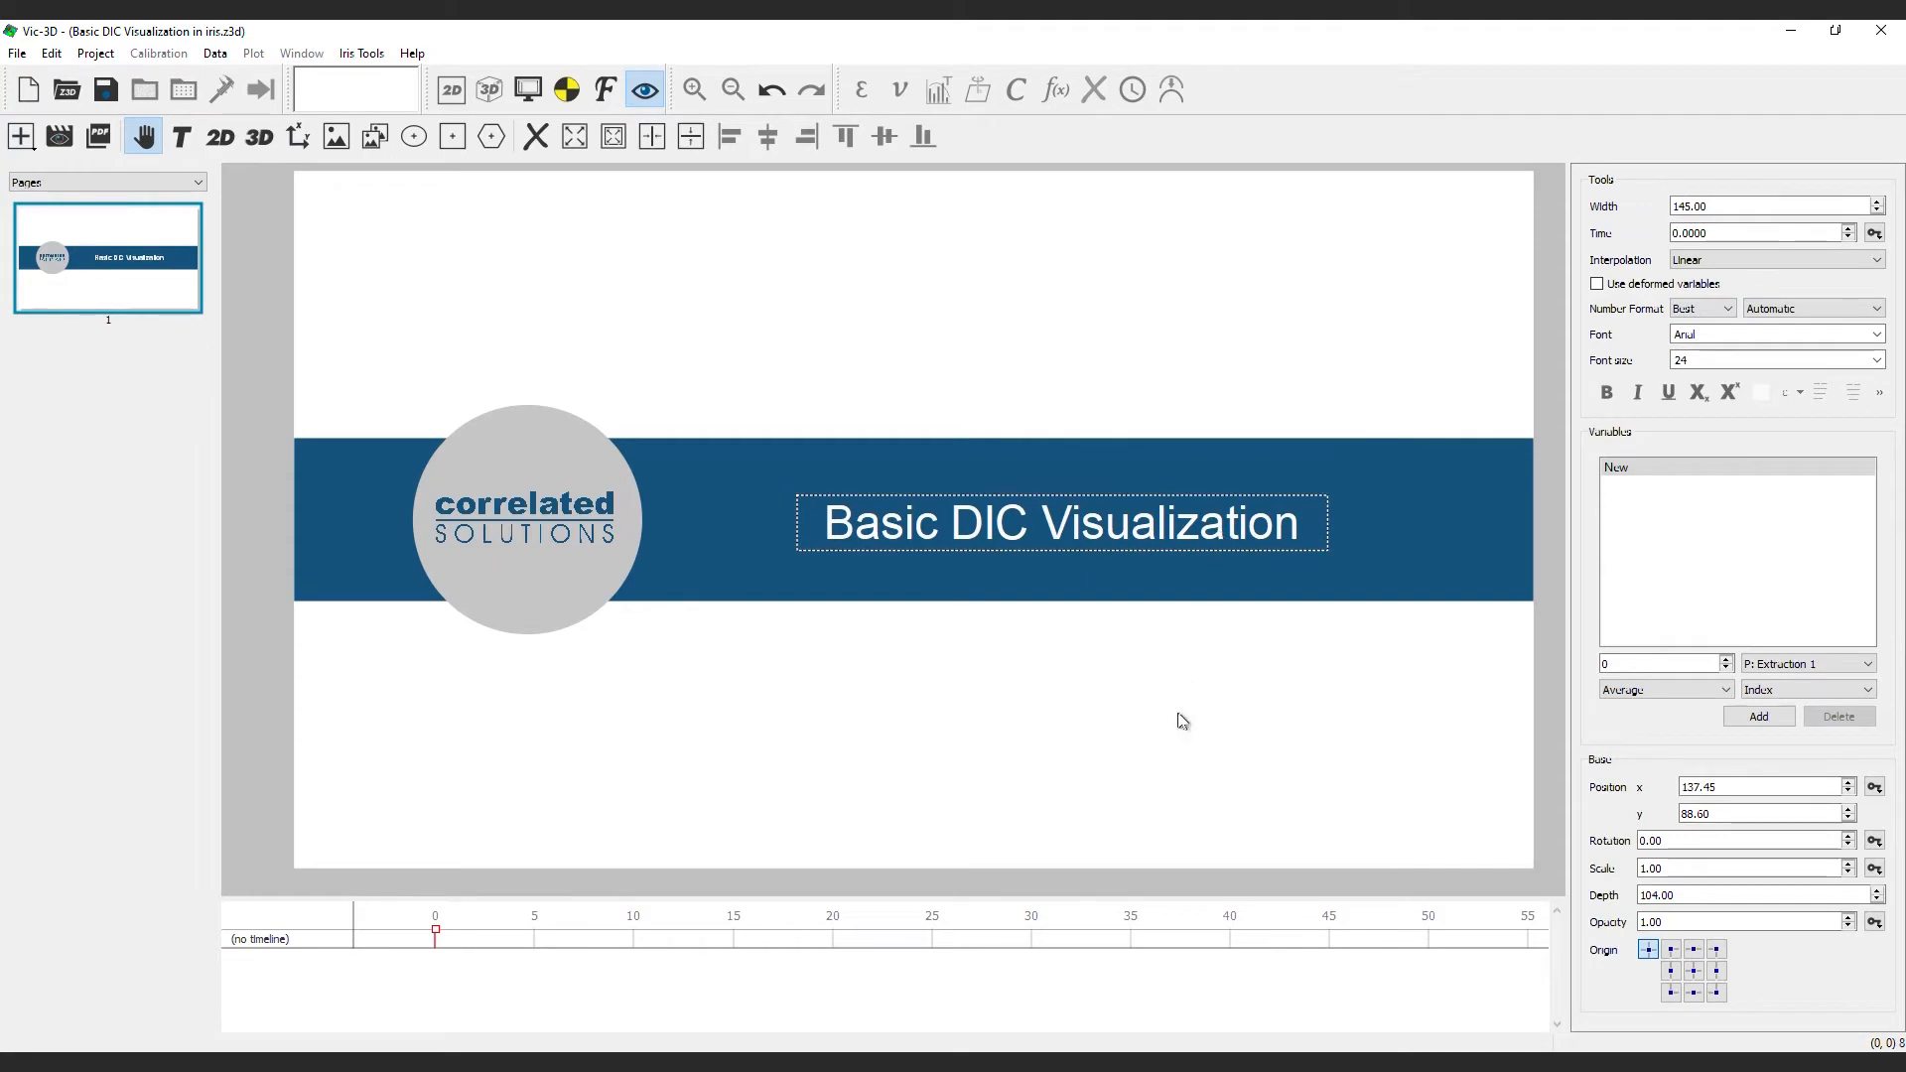
{"action": "left_click", "coordinate": [1170, 743]}
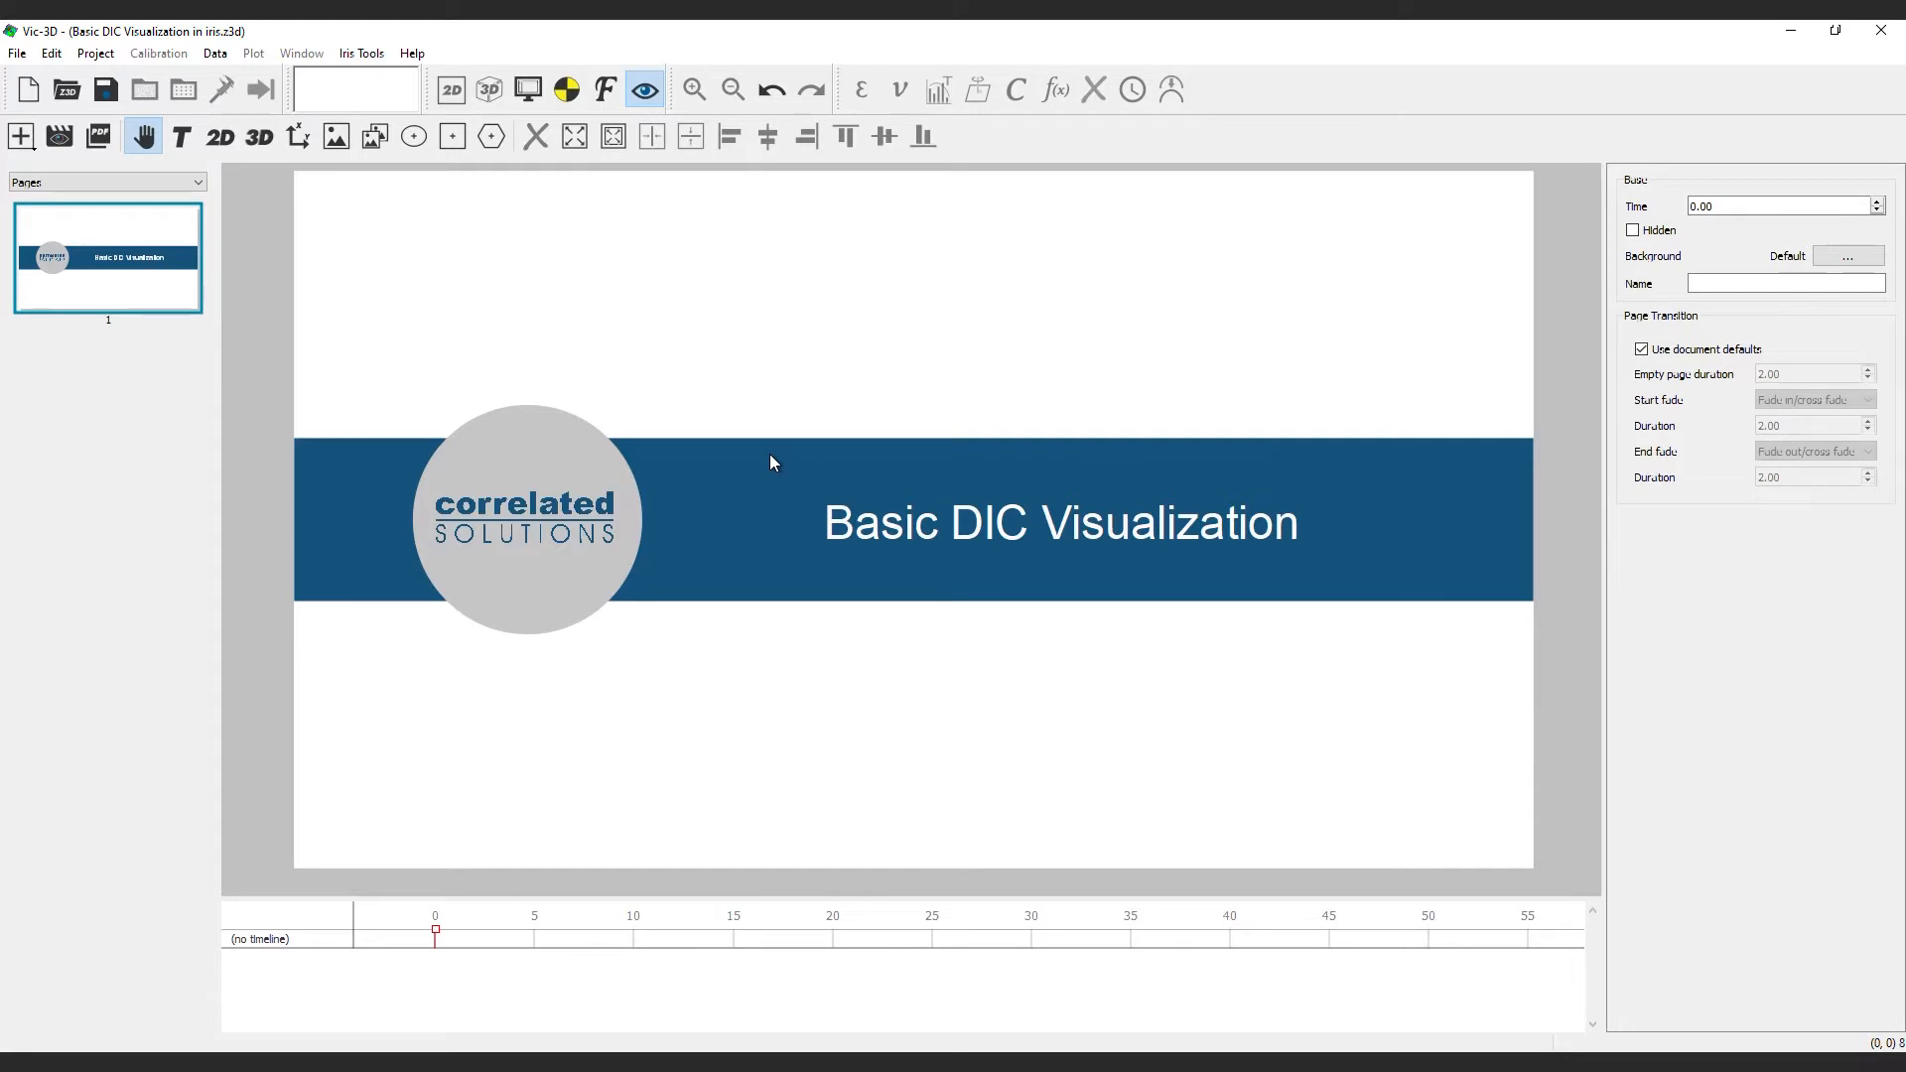
Duplicate the title page and move the blue band on the copy up to the top of the page
{"action": "right_click", "coordinate": [81, 244]}
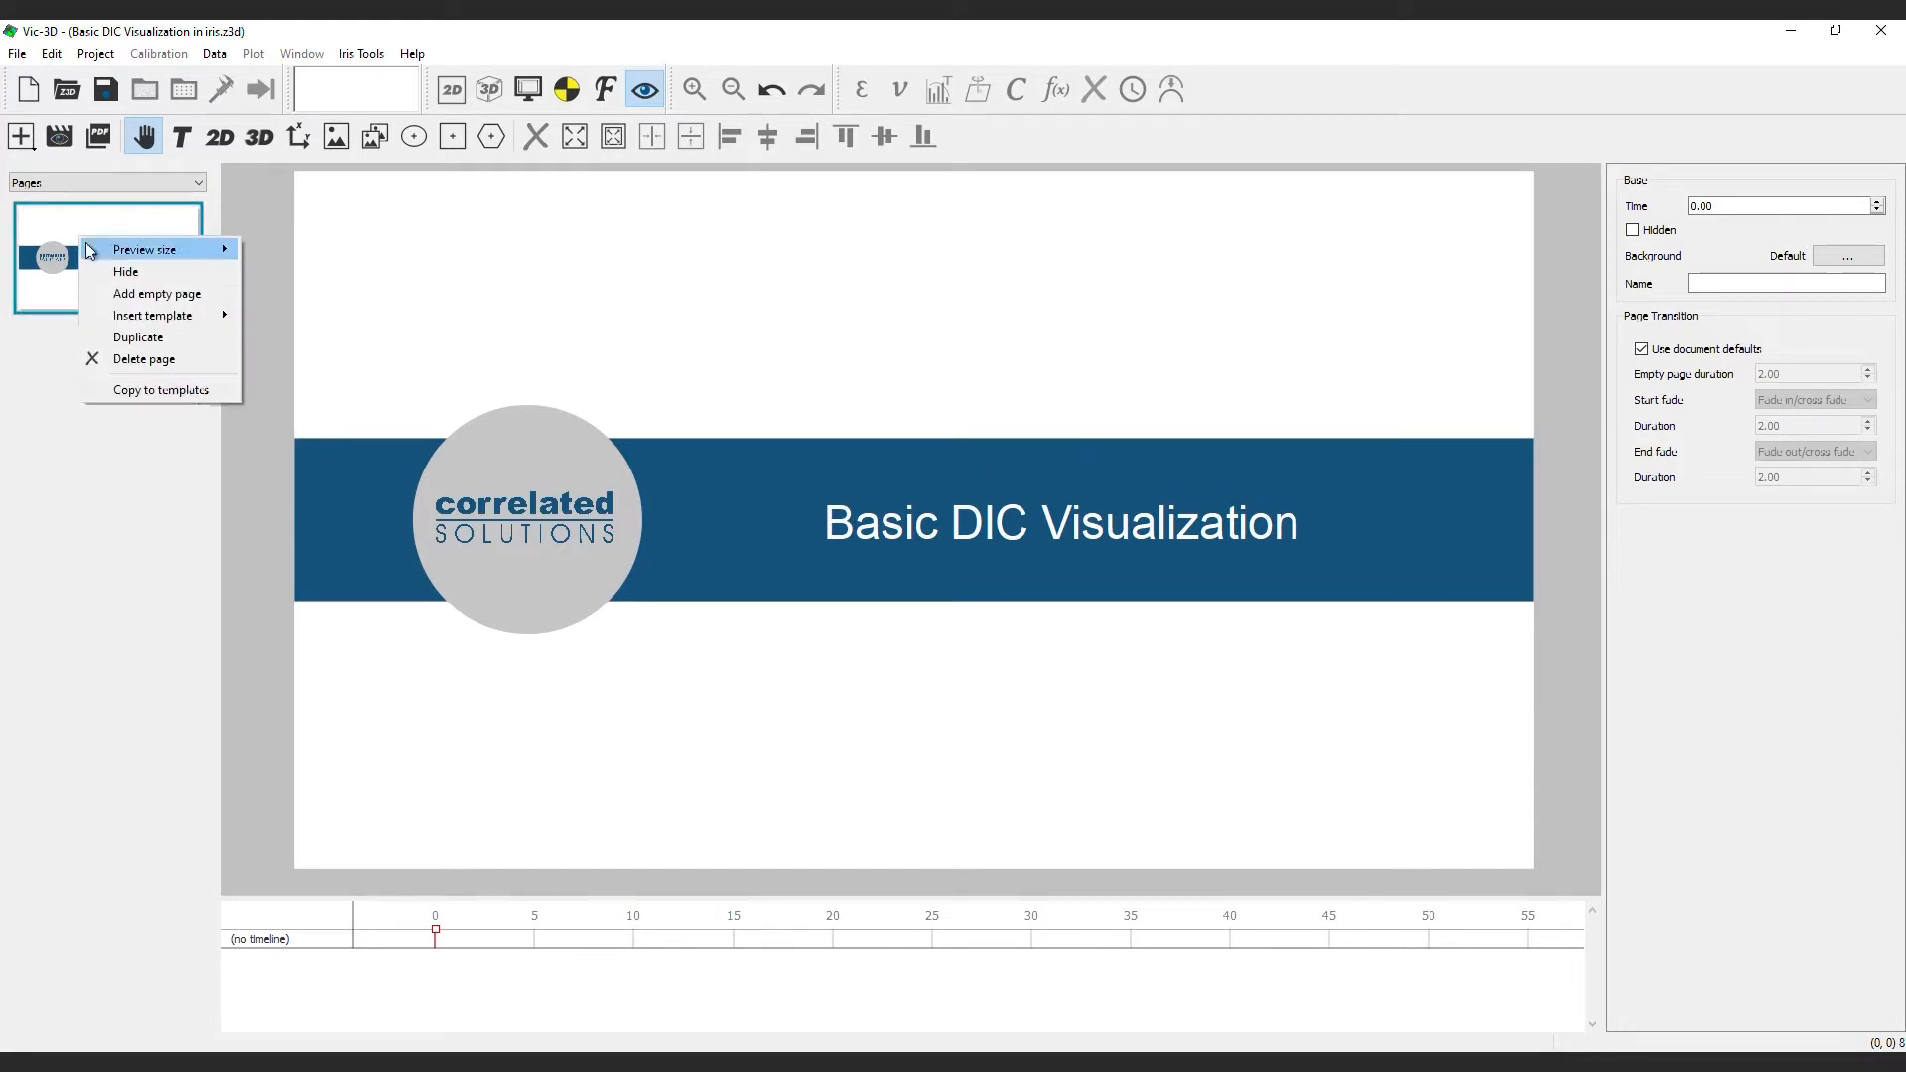
{"action": "left_click", "coordinate": [140, 340]}
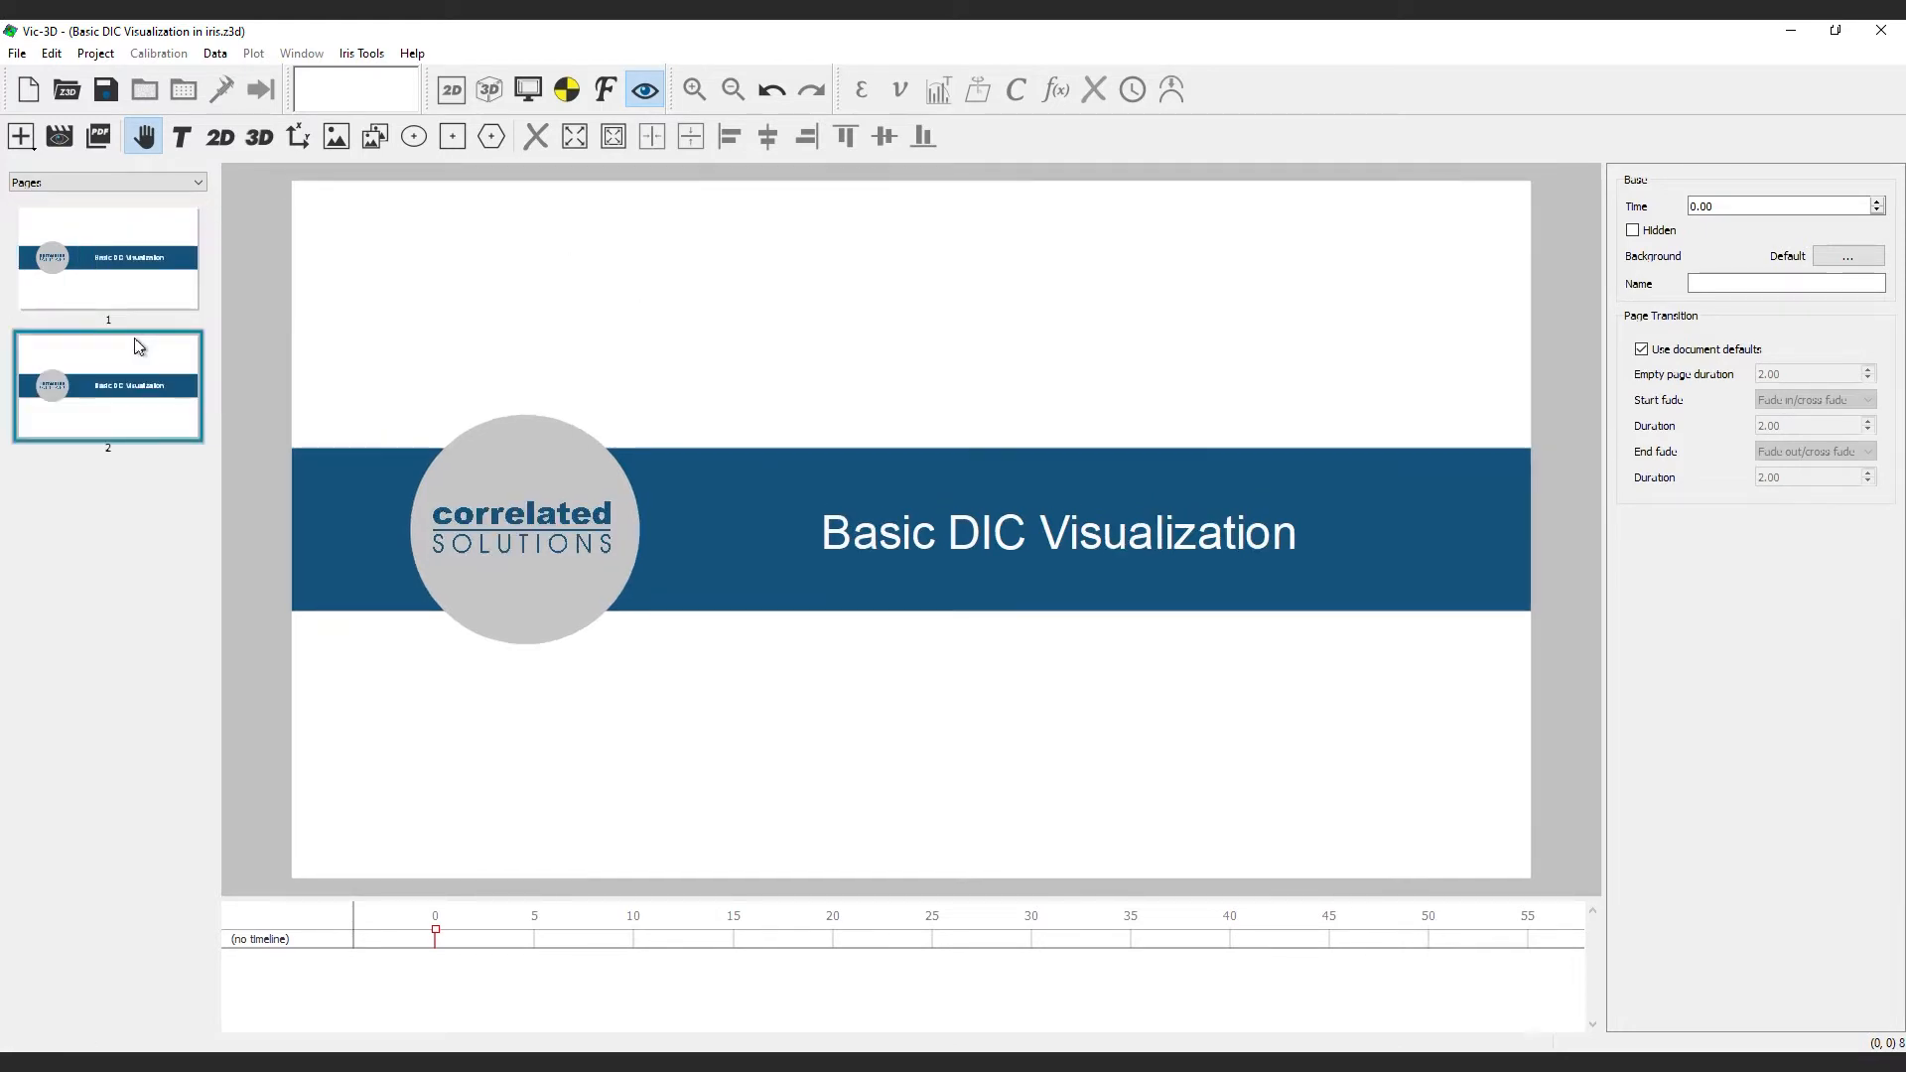
{"action": "left_click", "coordinate": [330, 497]}
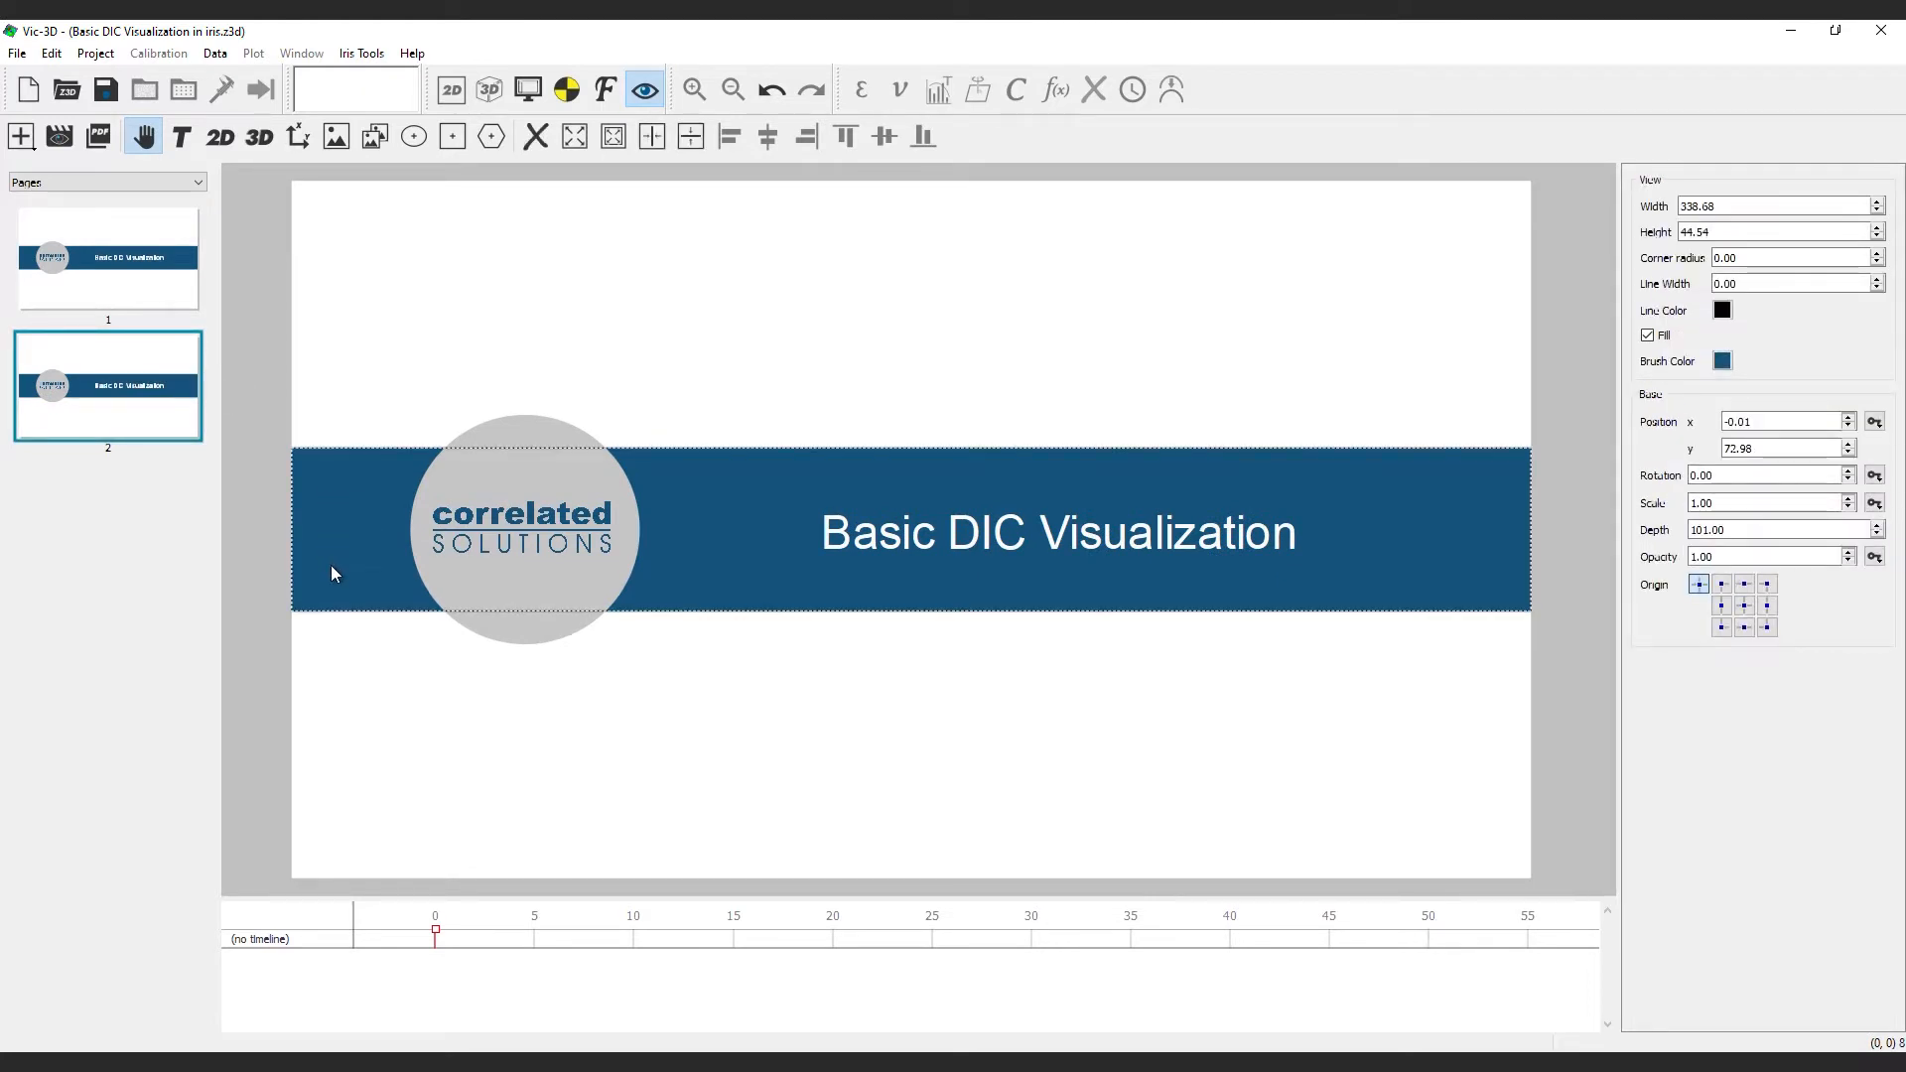
{"action": "left_click_drag", "start_coordinate": [330, 564], "coordinate": [333, 316]}
On page 2, move the title to the band's right end and place the logo and circle, both shrunk, at its left end
{"action": "left_click", "coordinate": [864, 536]}
{"action": "left_click_drag", "start_coordinate": [863, 536], "coordinate": [1018, 280]}
{"action": "left_click_drag", "start_coordinate": [514, 563], "coordinate": [465, 310]}
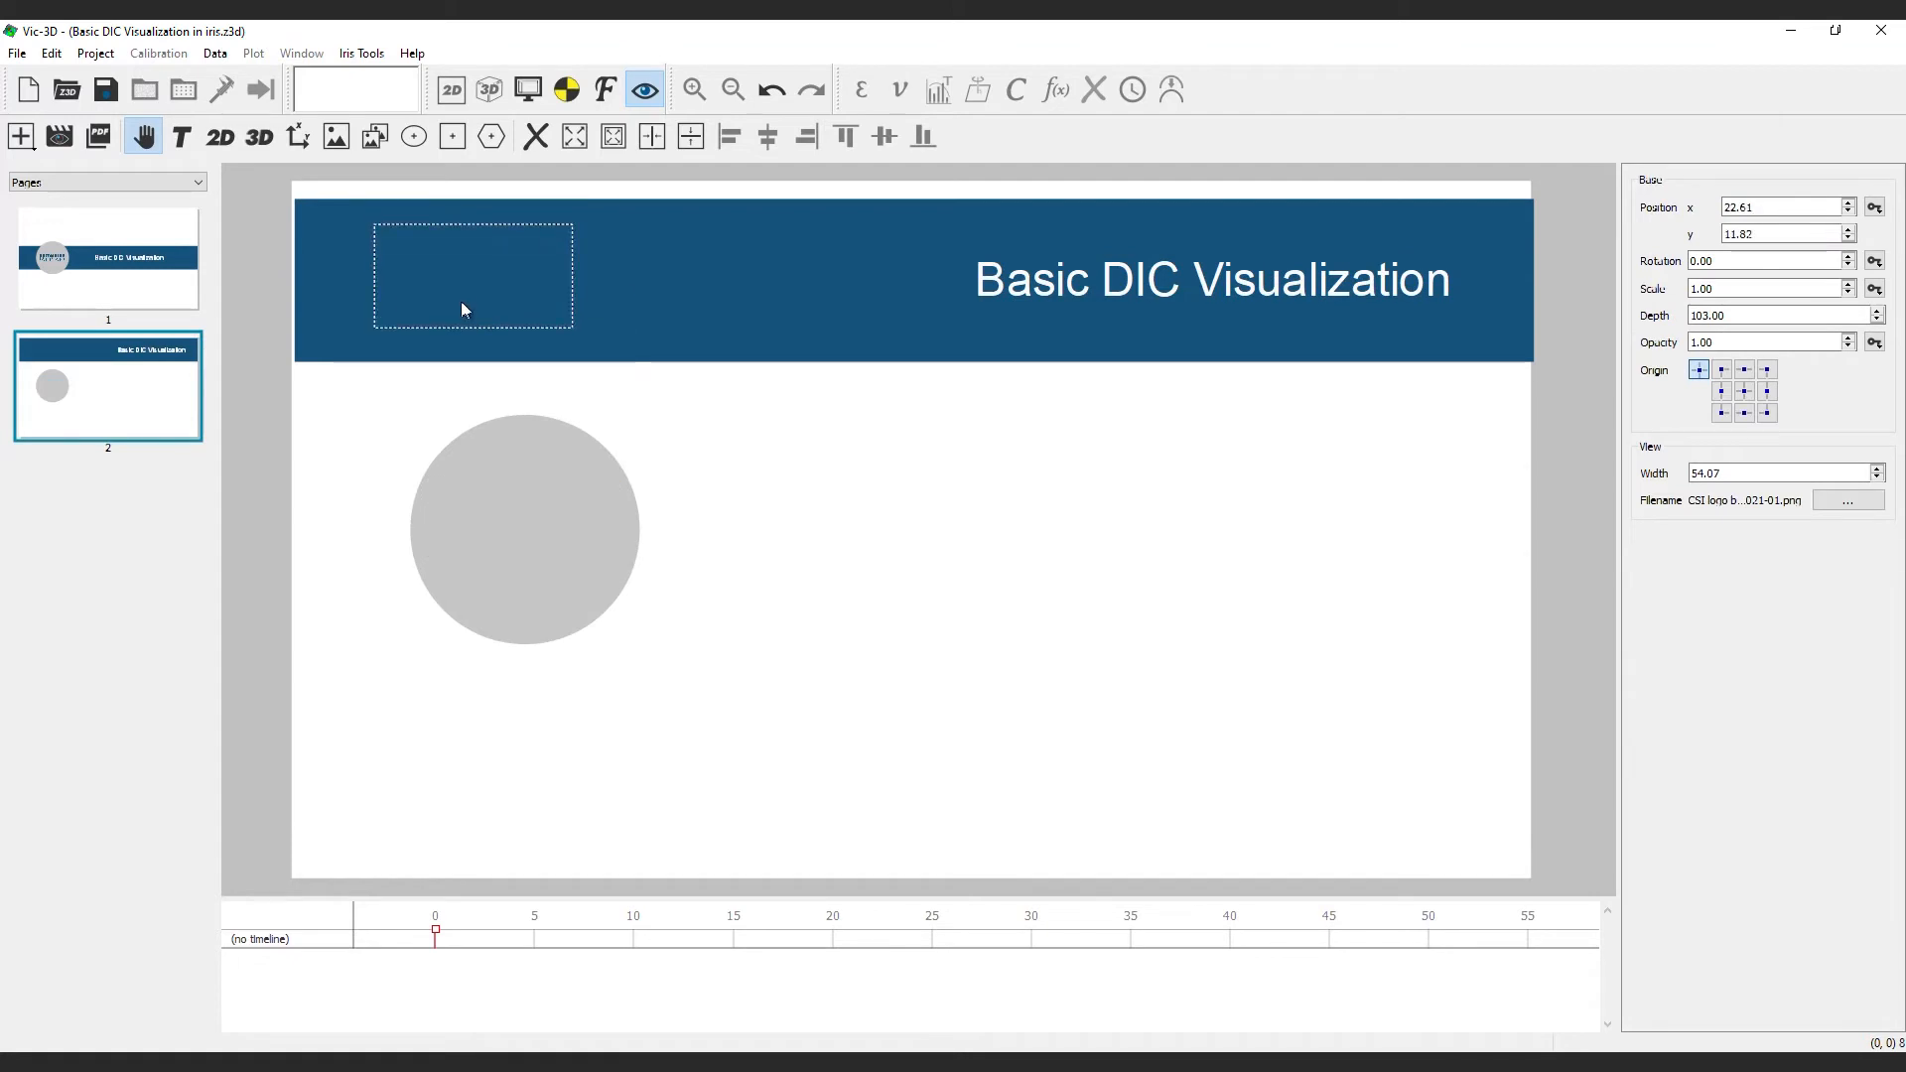
{"action": "left_click_drag", "start_coordinate": [514, 516], "coordinate": [461, 292]}
{"action": "left_click_drag", "start_coordinate": [473, 419], "coordinate": [413, 269]}
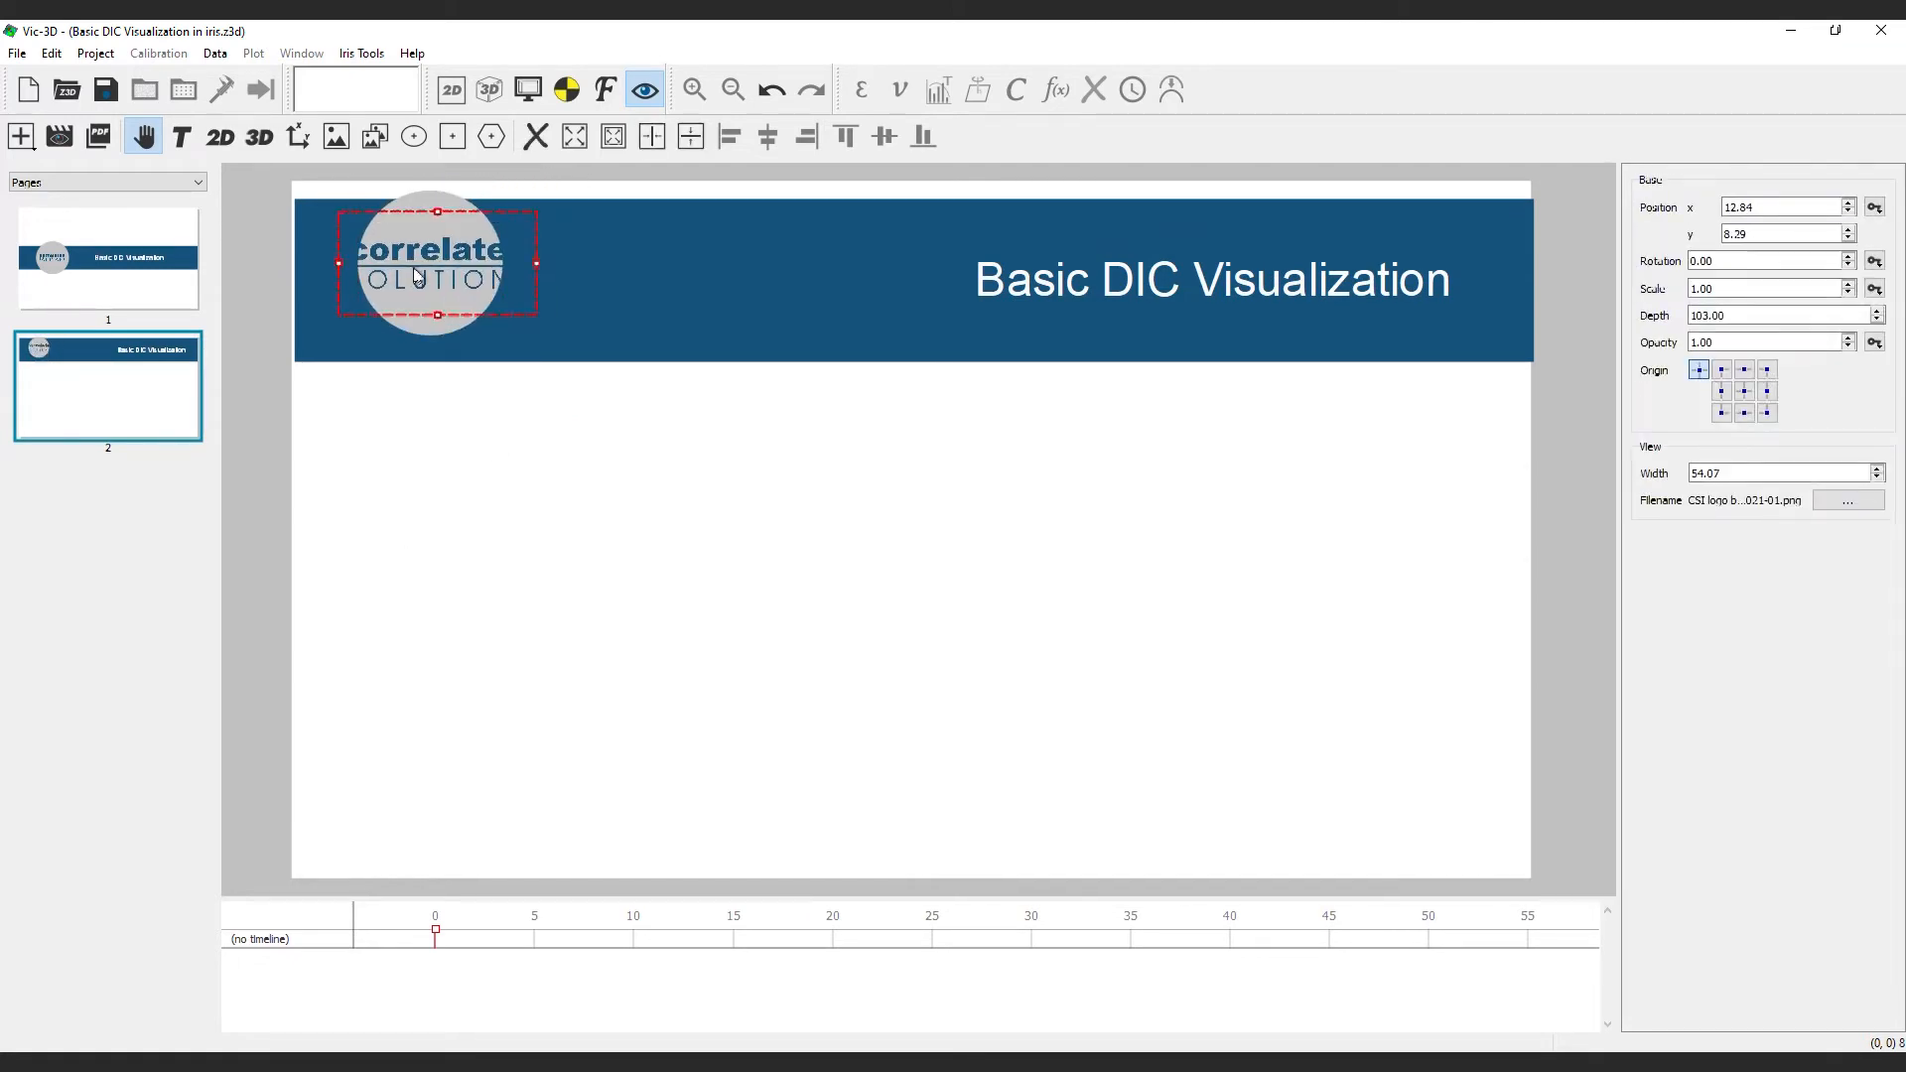
{"action": "left_click_drag", "start_coordinate": [538, 264], "coordinate": [452, 255]}
Reduce the header band's height from both its lower and upper edges and center the title text vertically within it
{"action": "left_click", "coordinate": [908, 331]}
{"action": "left_click_drag", "start_coordinate": [914, 362], "coordinate": [914, 326]}
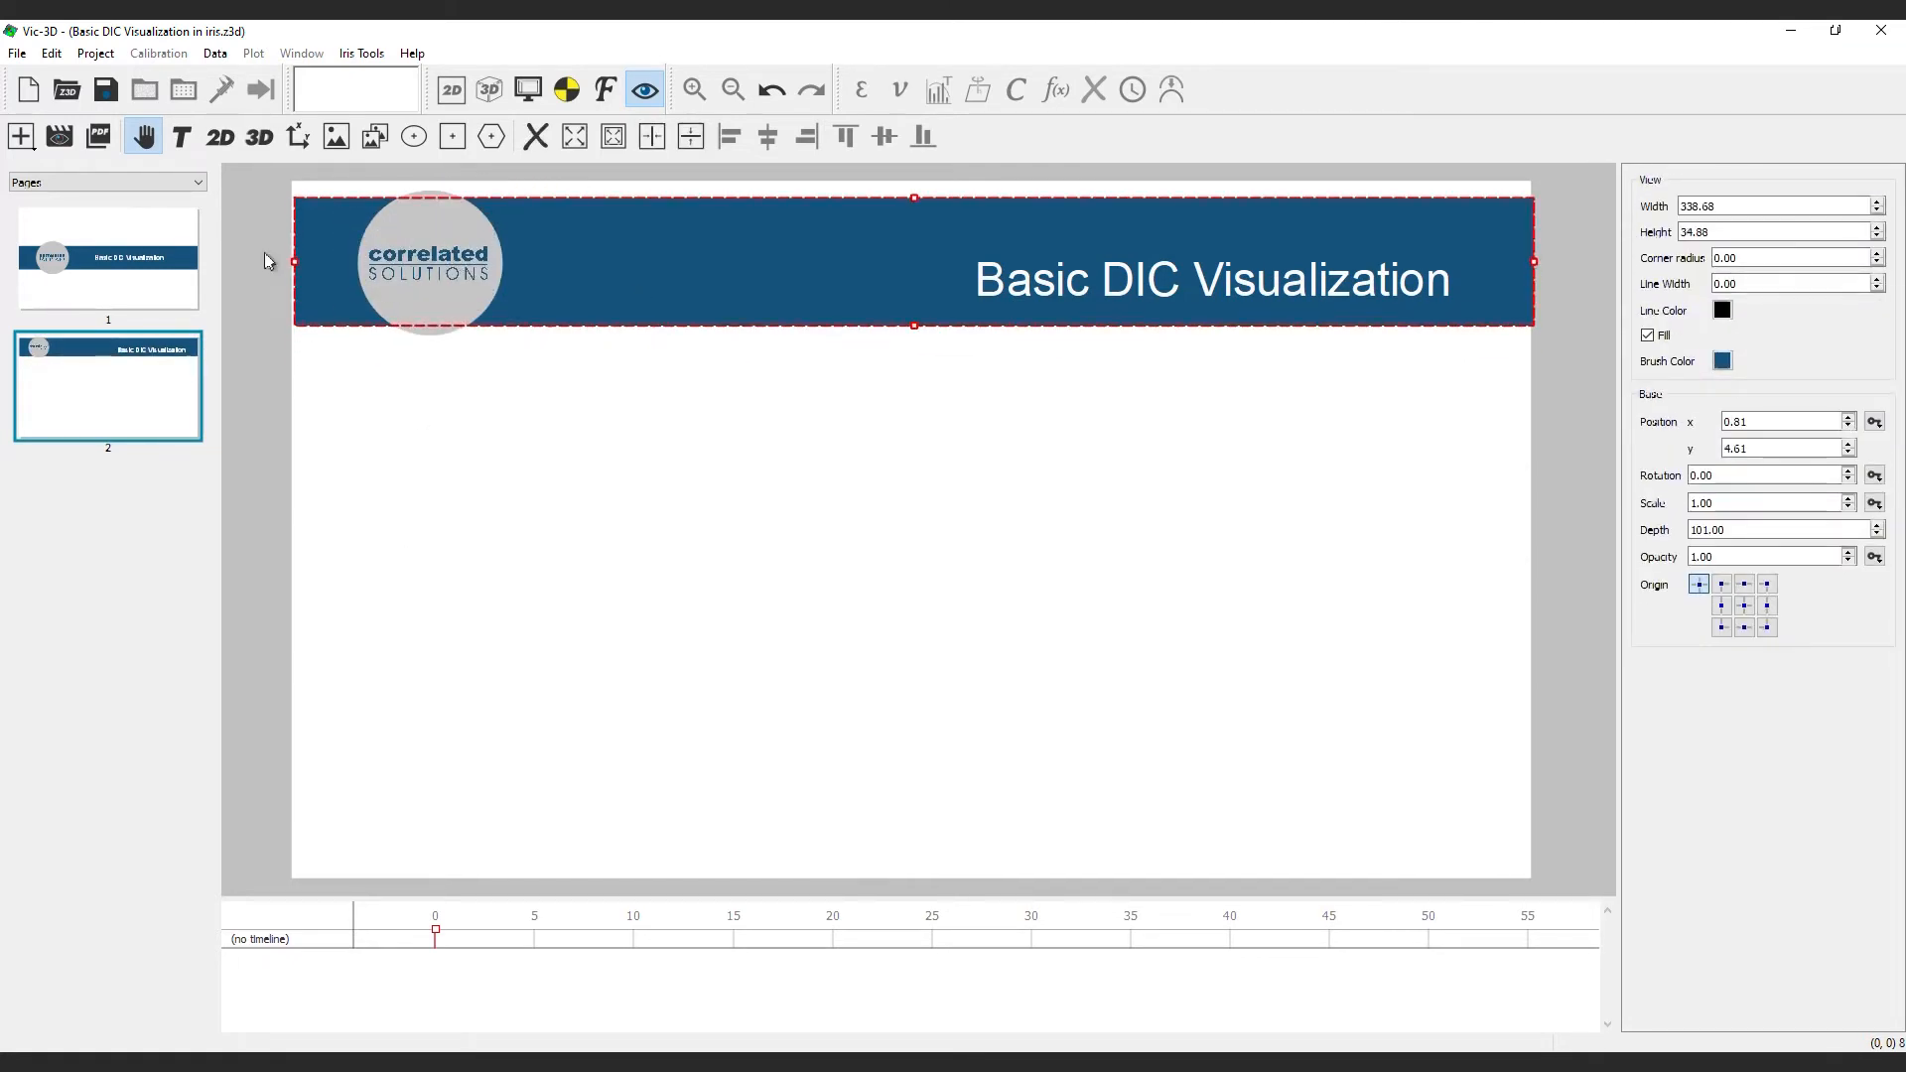
{"action": "left_click_drag", "start_coordinate": [914, 198], "coordinate": [915, 210]}
{"action": "left_click", "coordinate": [1301, 348]}
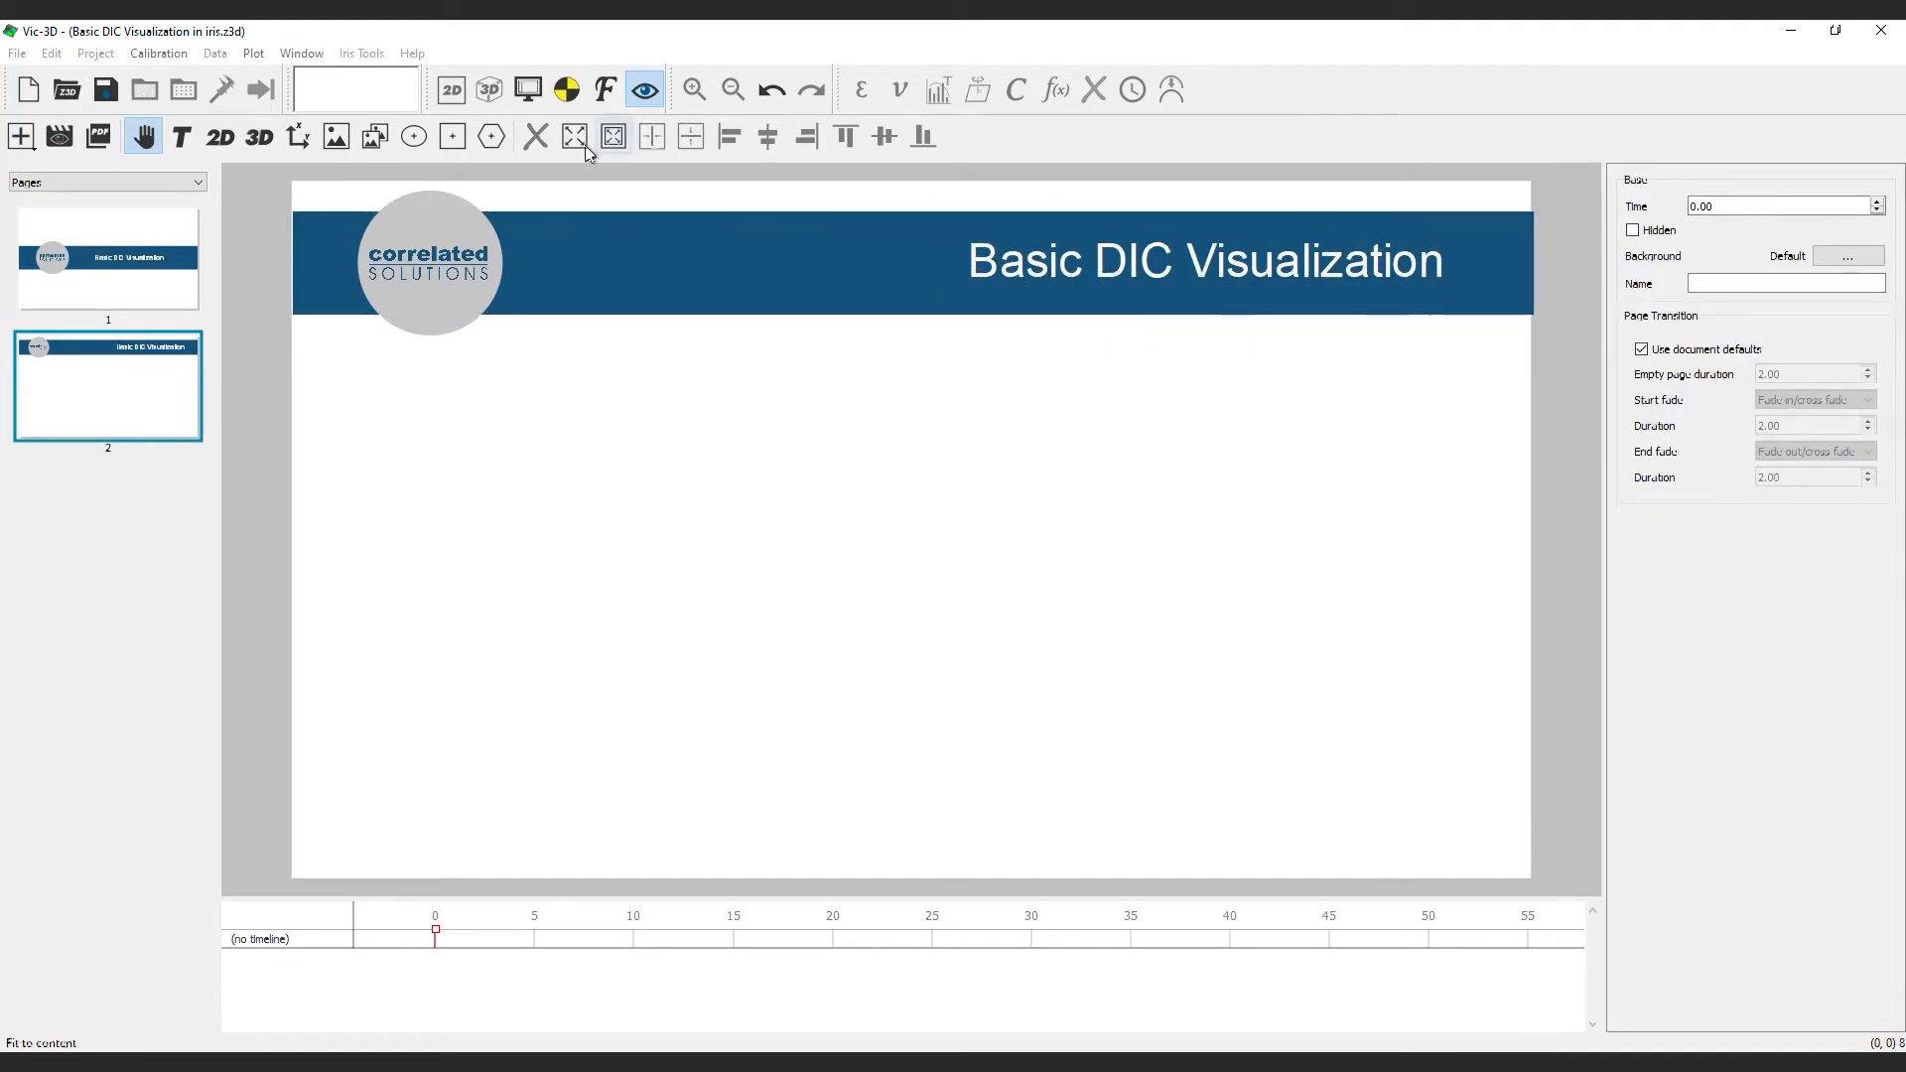
Insert a 2D contour plot on page 2 and place it near the middle, below the header band
{"action": "left_click", "coordinate": [220, 137]}
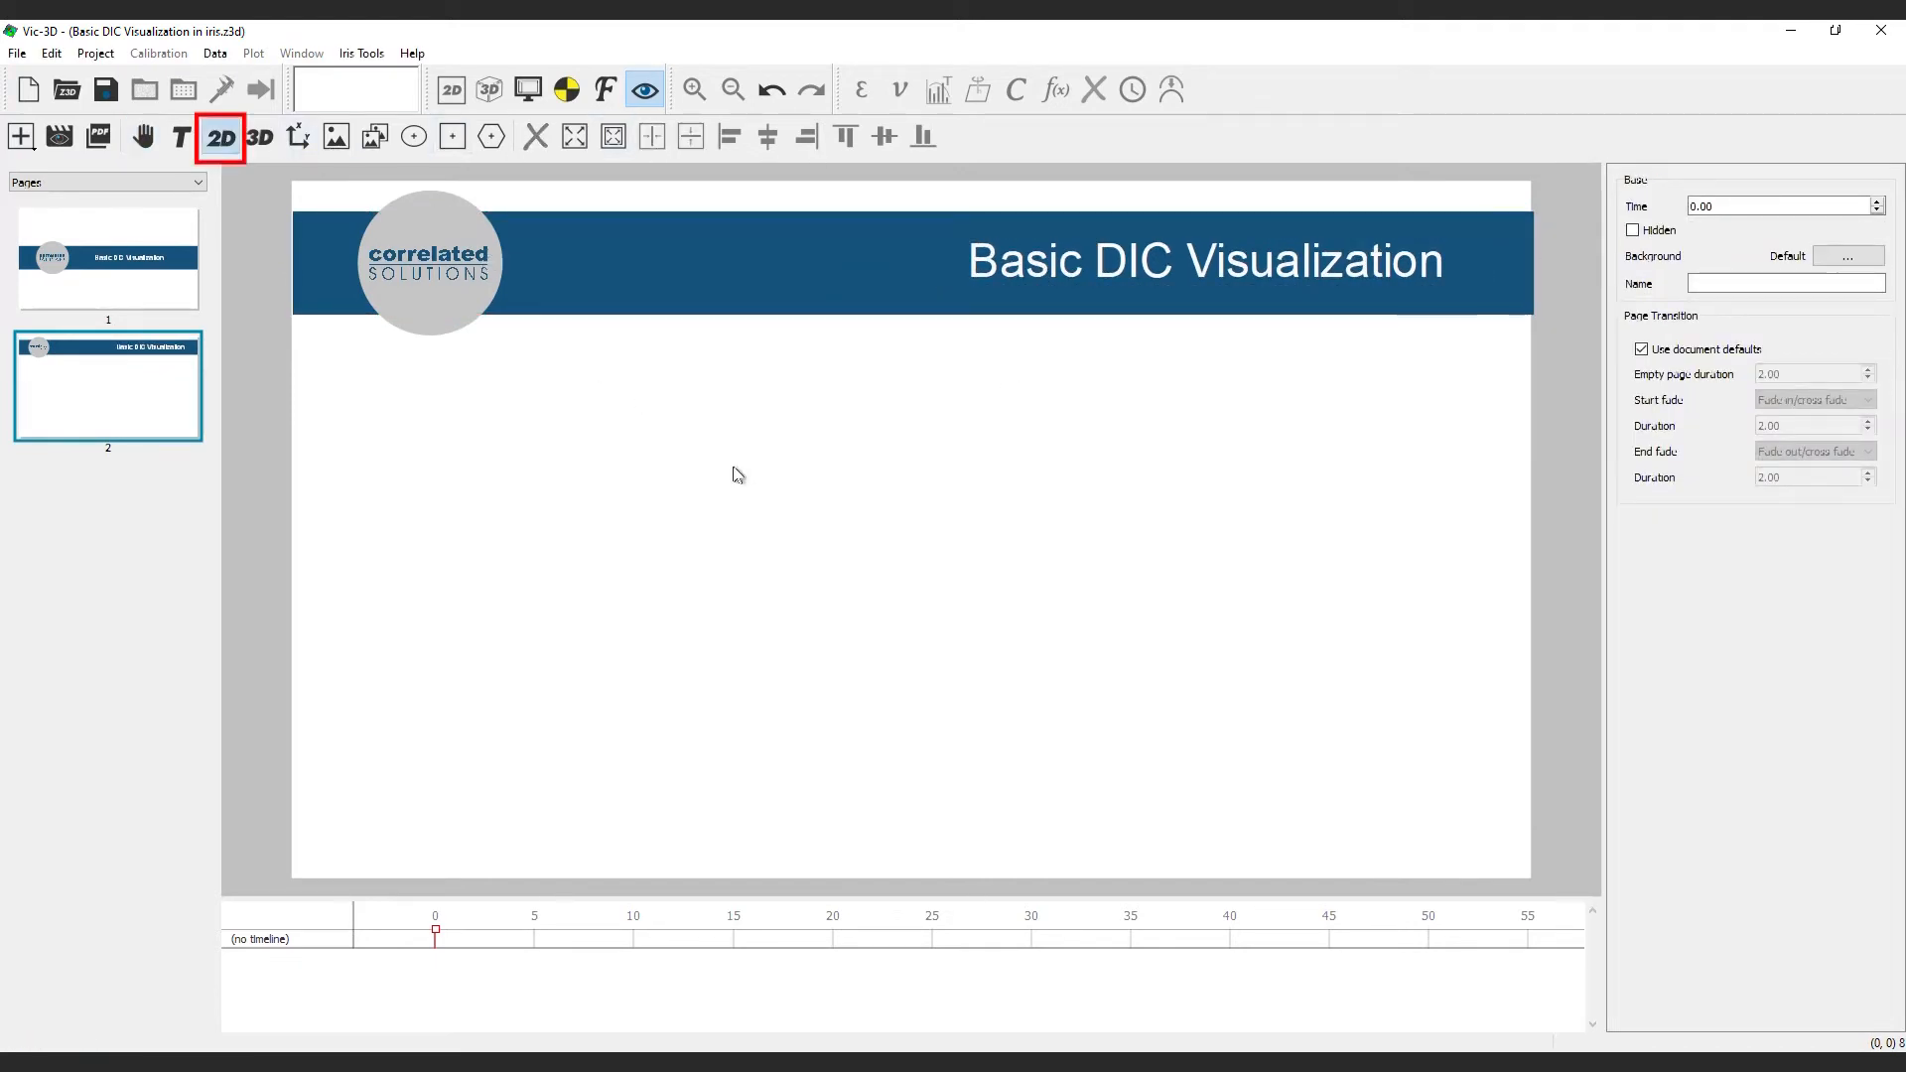
{"action": "left_click", "coordinate": [735, 475]}
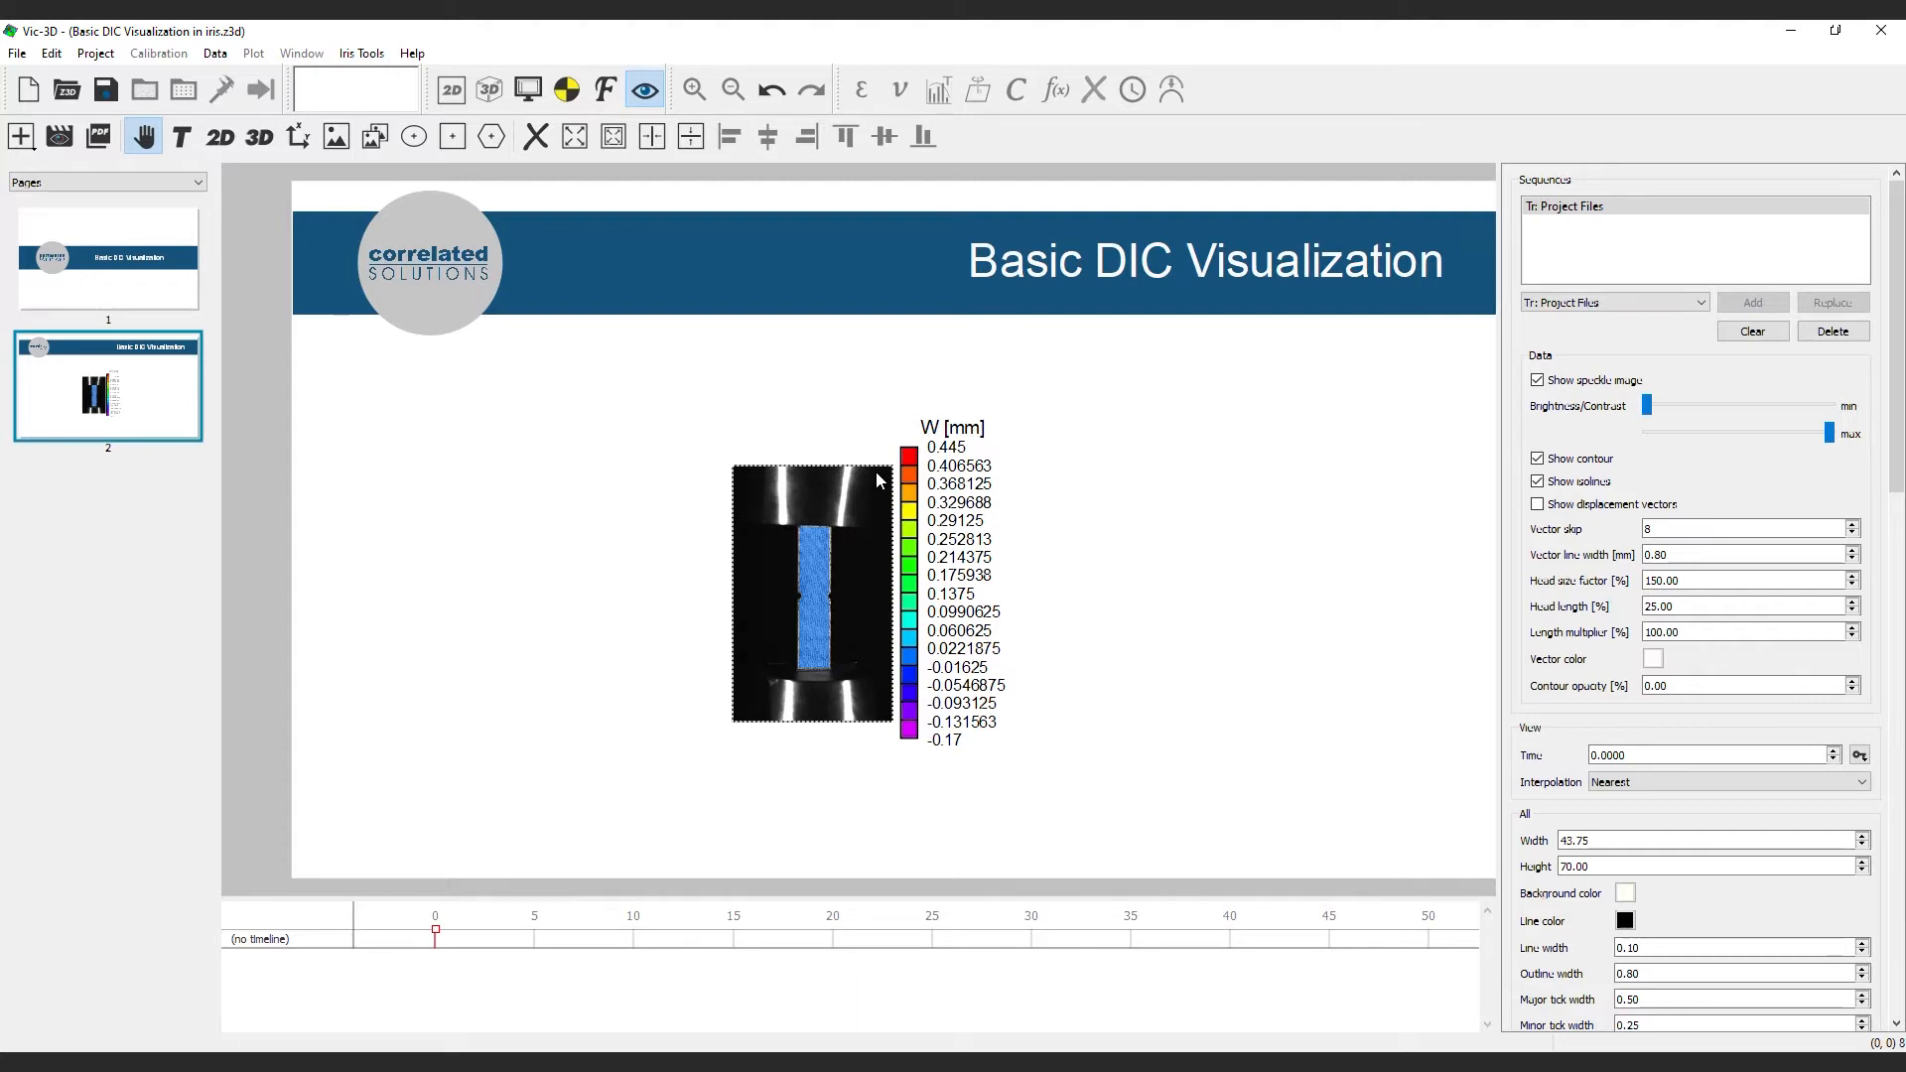
{"action": "left_click_drag", "start_coordinate": [875, 471], "coordinate": [907, 508]}
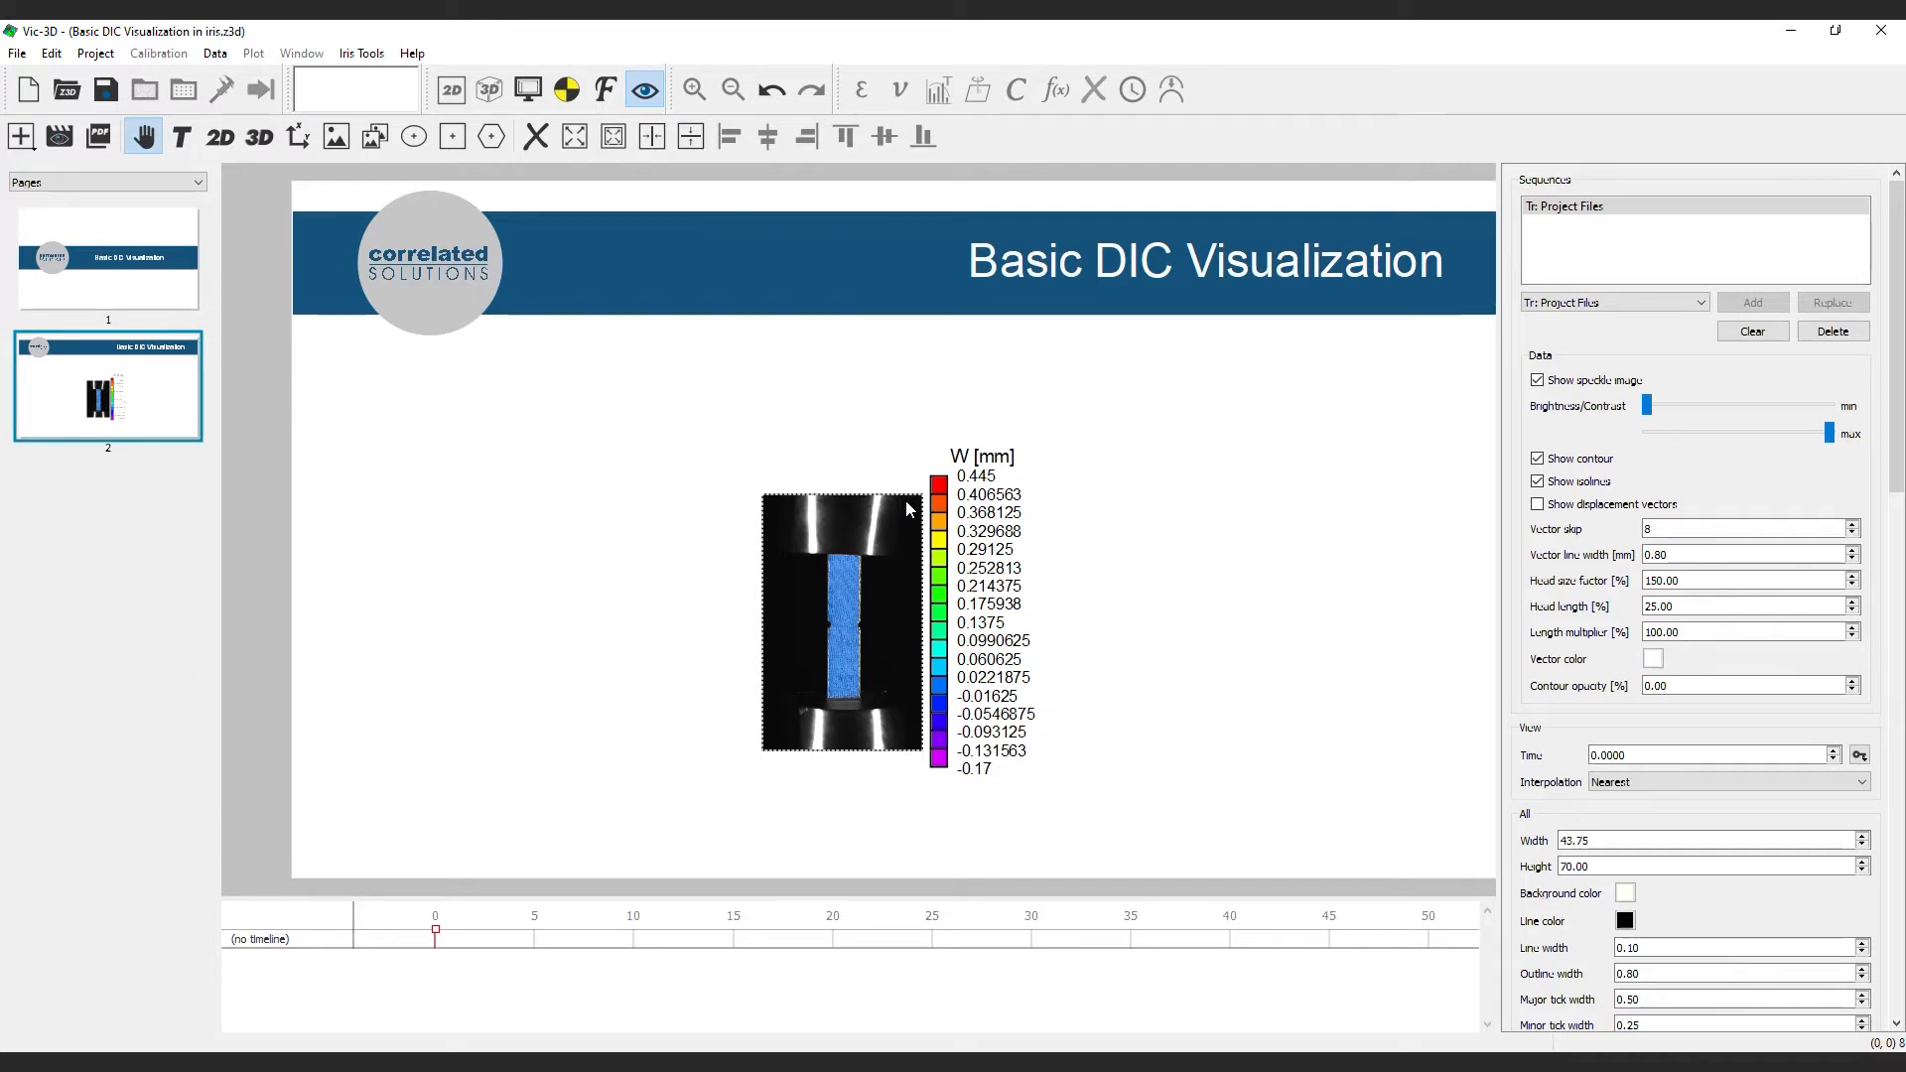
{"action": "left_click", "coordinate": [523, 541]}
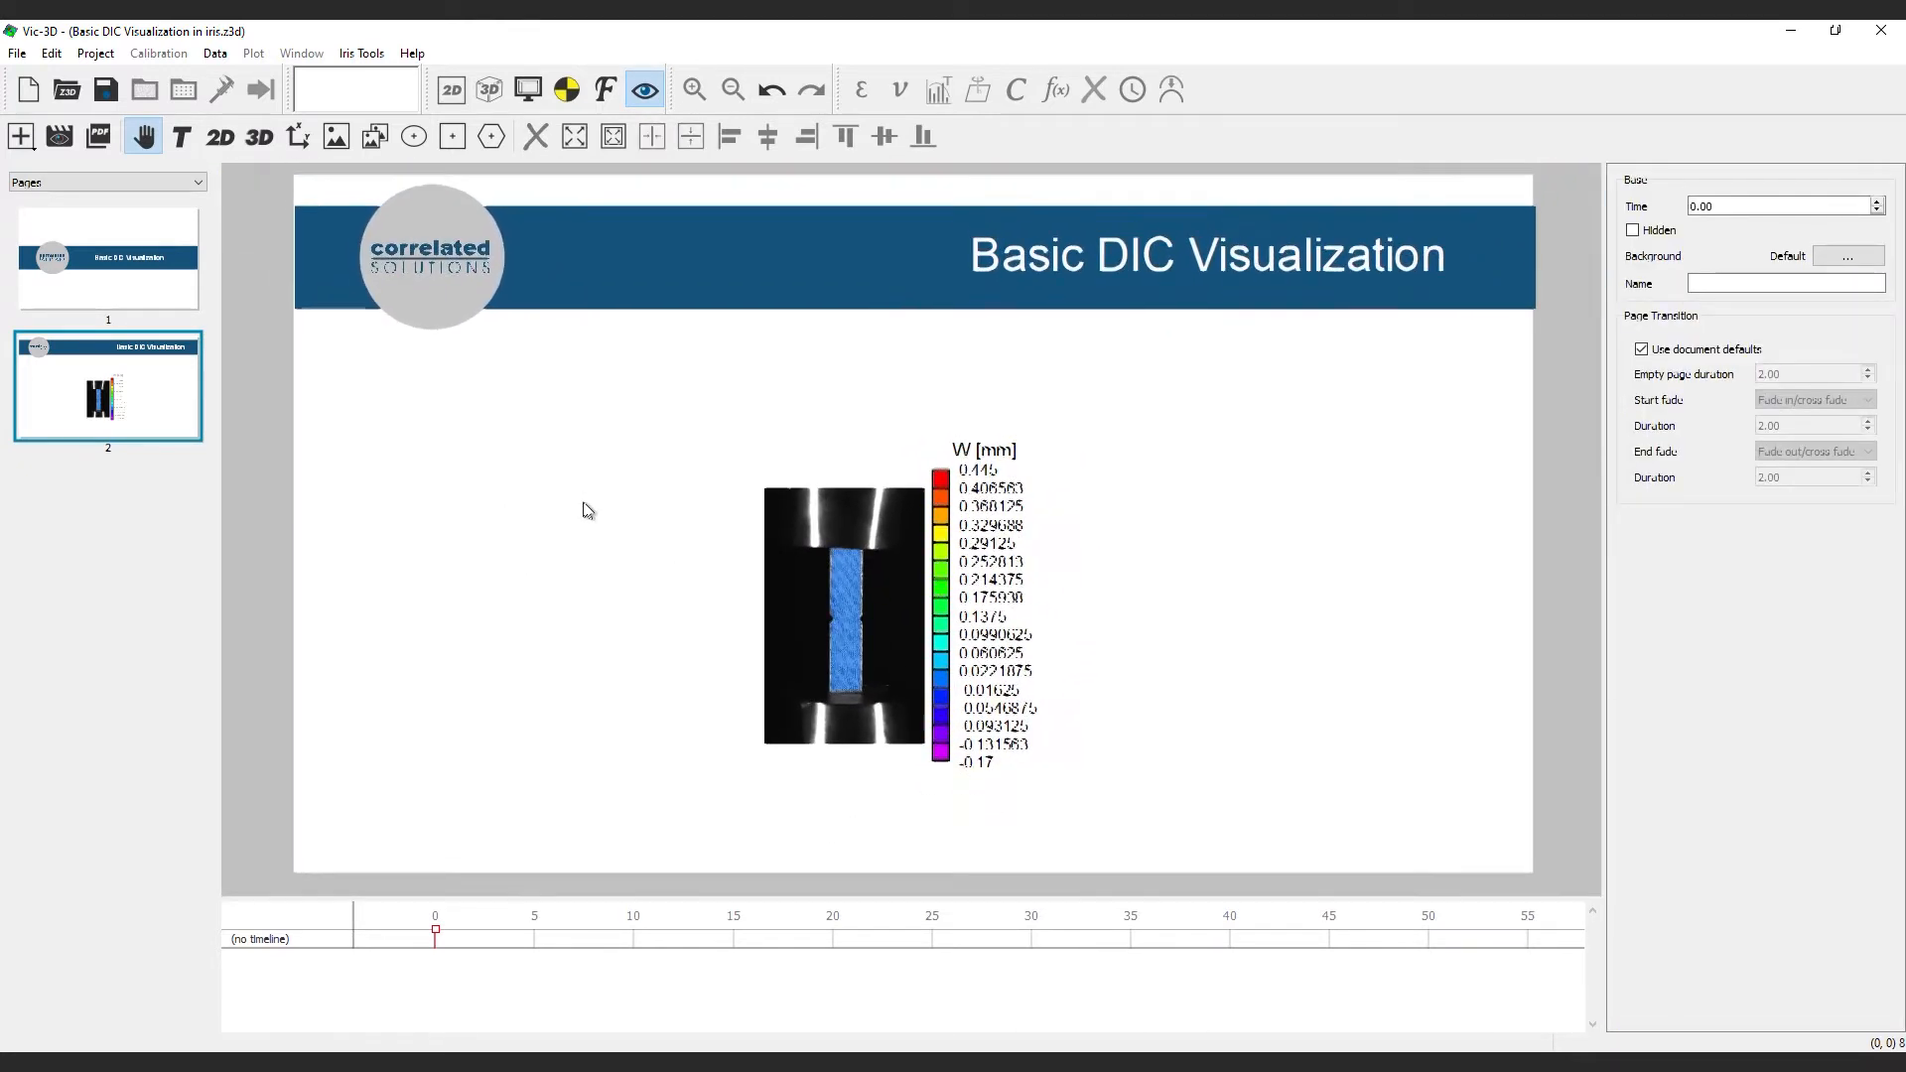
Zoom the page view in and out, fit it to the content, and return it to the full page fit
{"action": "scroll", "coordinate": [584, 504], "scroll_direction": "up", "scroll_amount": 3}
{"action": "scroll", "coordinate": [577, 515], "scroll_direction": "down", "scroll_amount": 4}
{"action": "scroll", "coordinate": [576, 515], "scroll_direction": "up", "scroll_amount": 4}
{"action": "scroll", "coordinate": [577, 518], "scroll_direction": "down", "scroll_amount": 3}
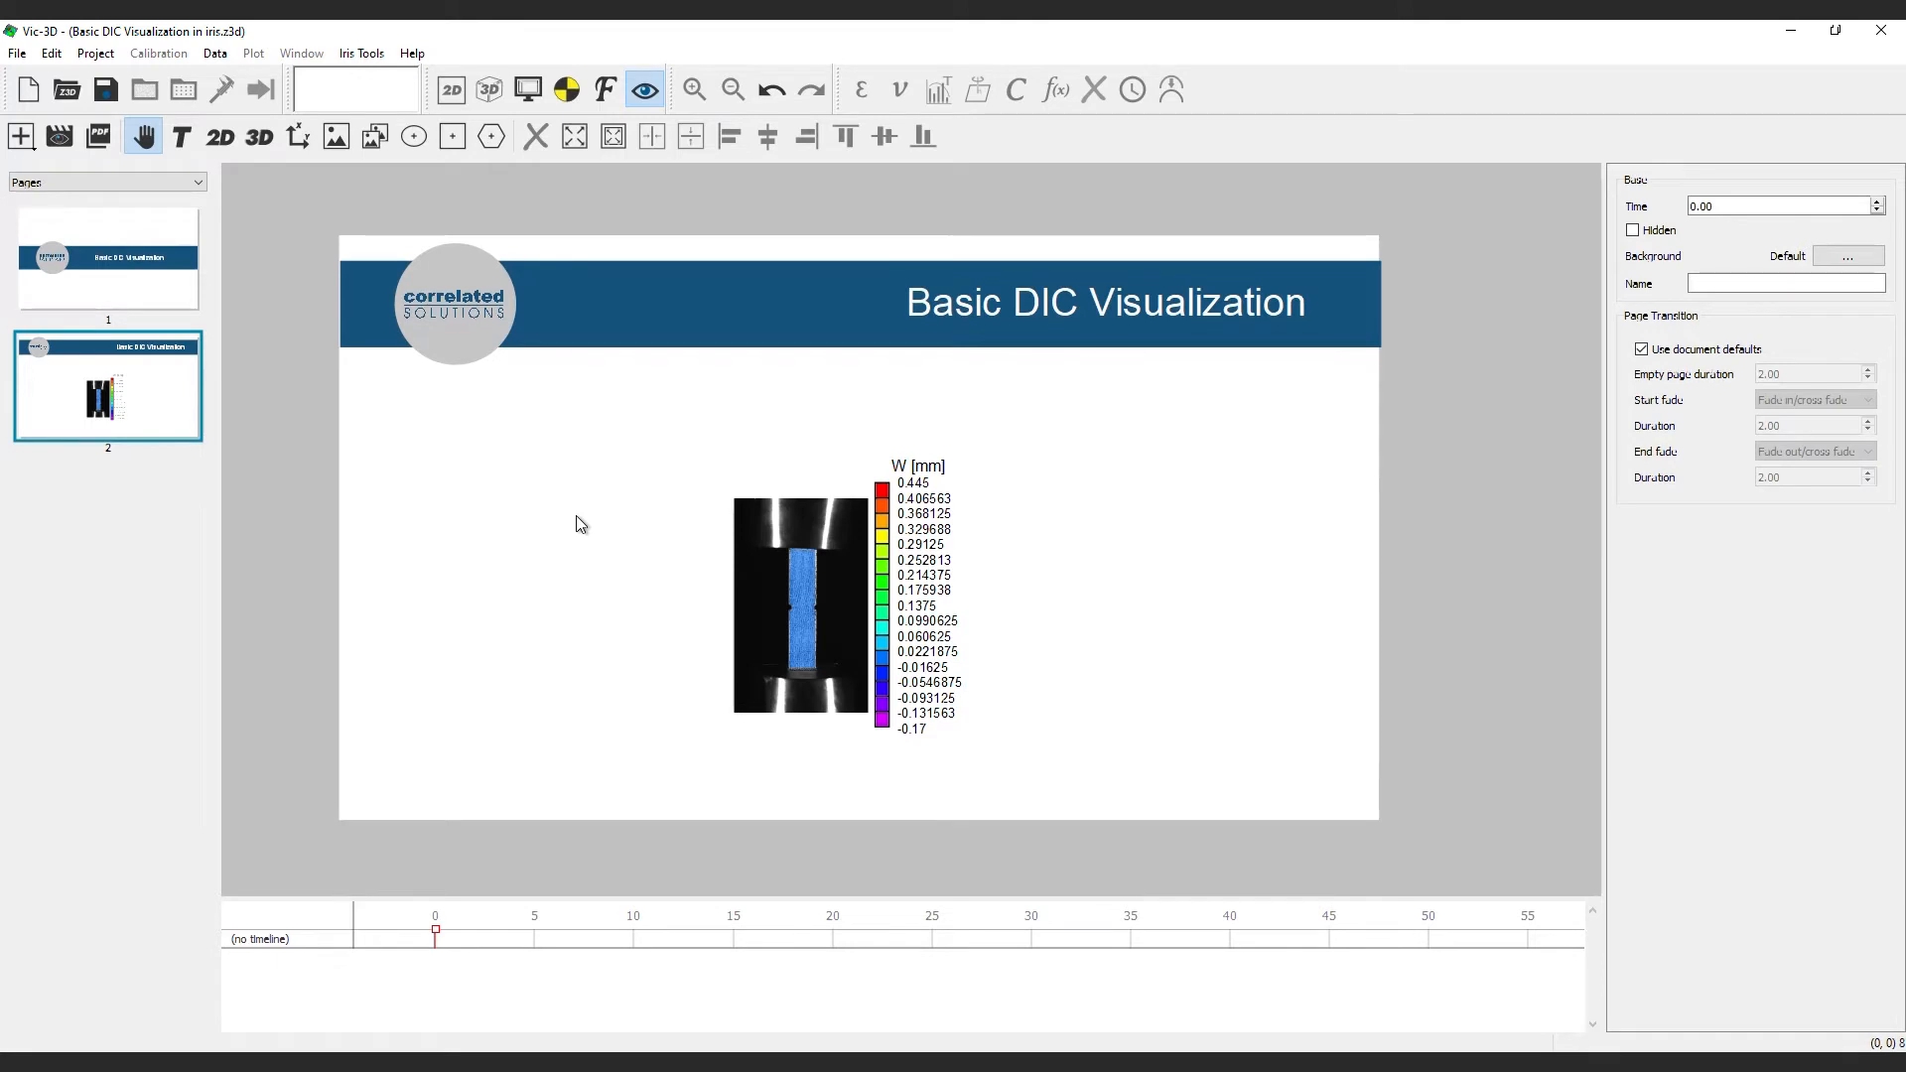
{"action": "left_click", "coordinate": [614, 139]}
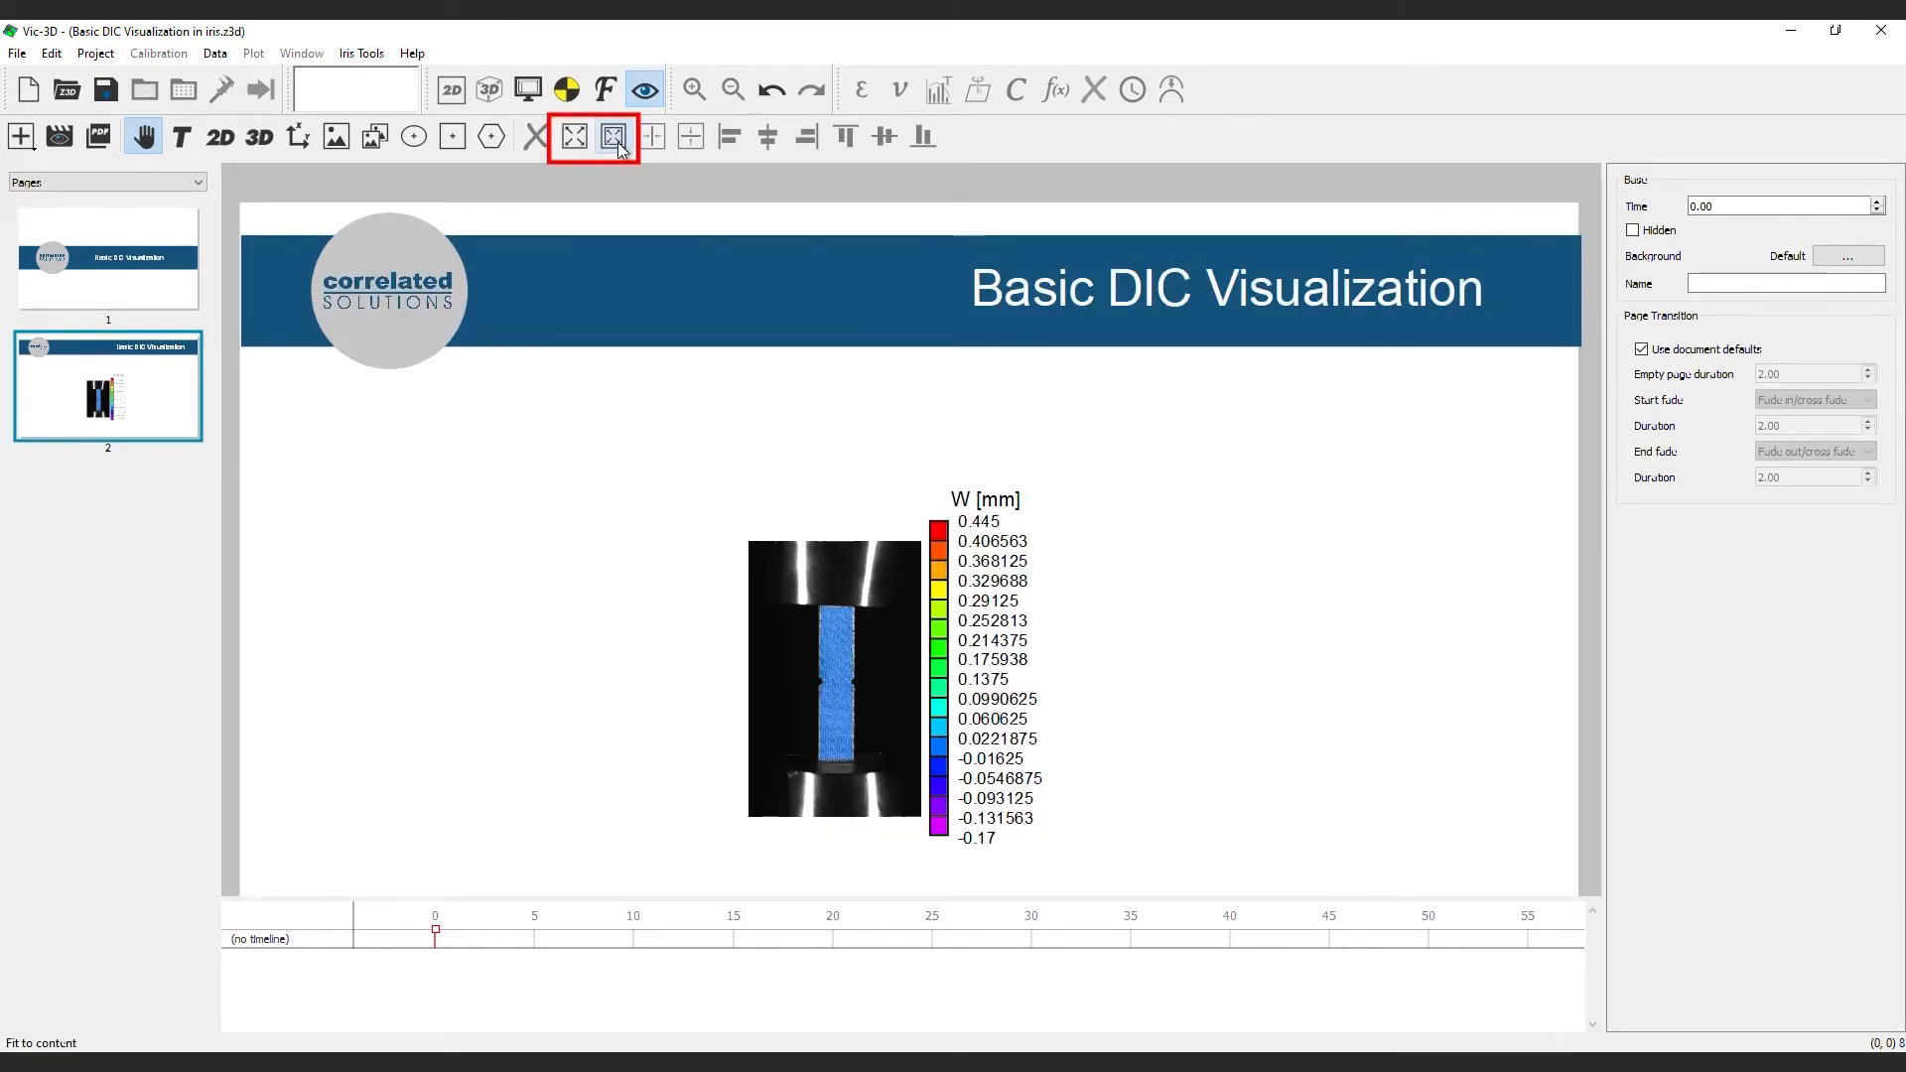
{"action": "left_click", "coordinate": [580, 144]}
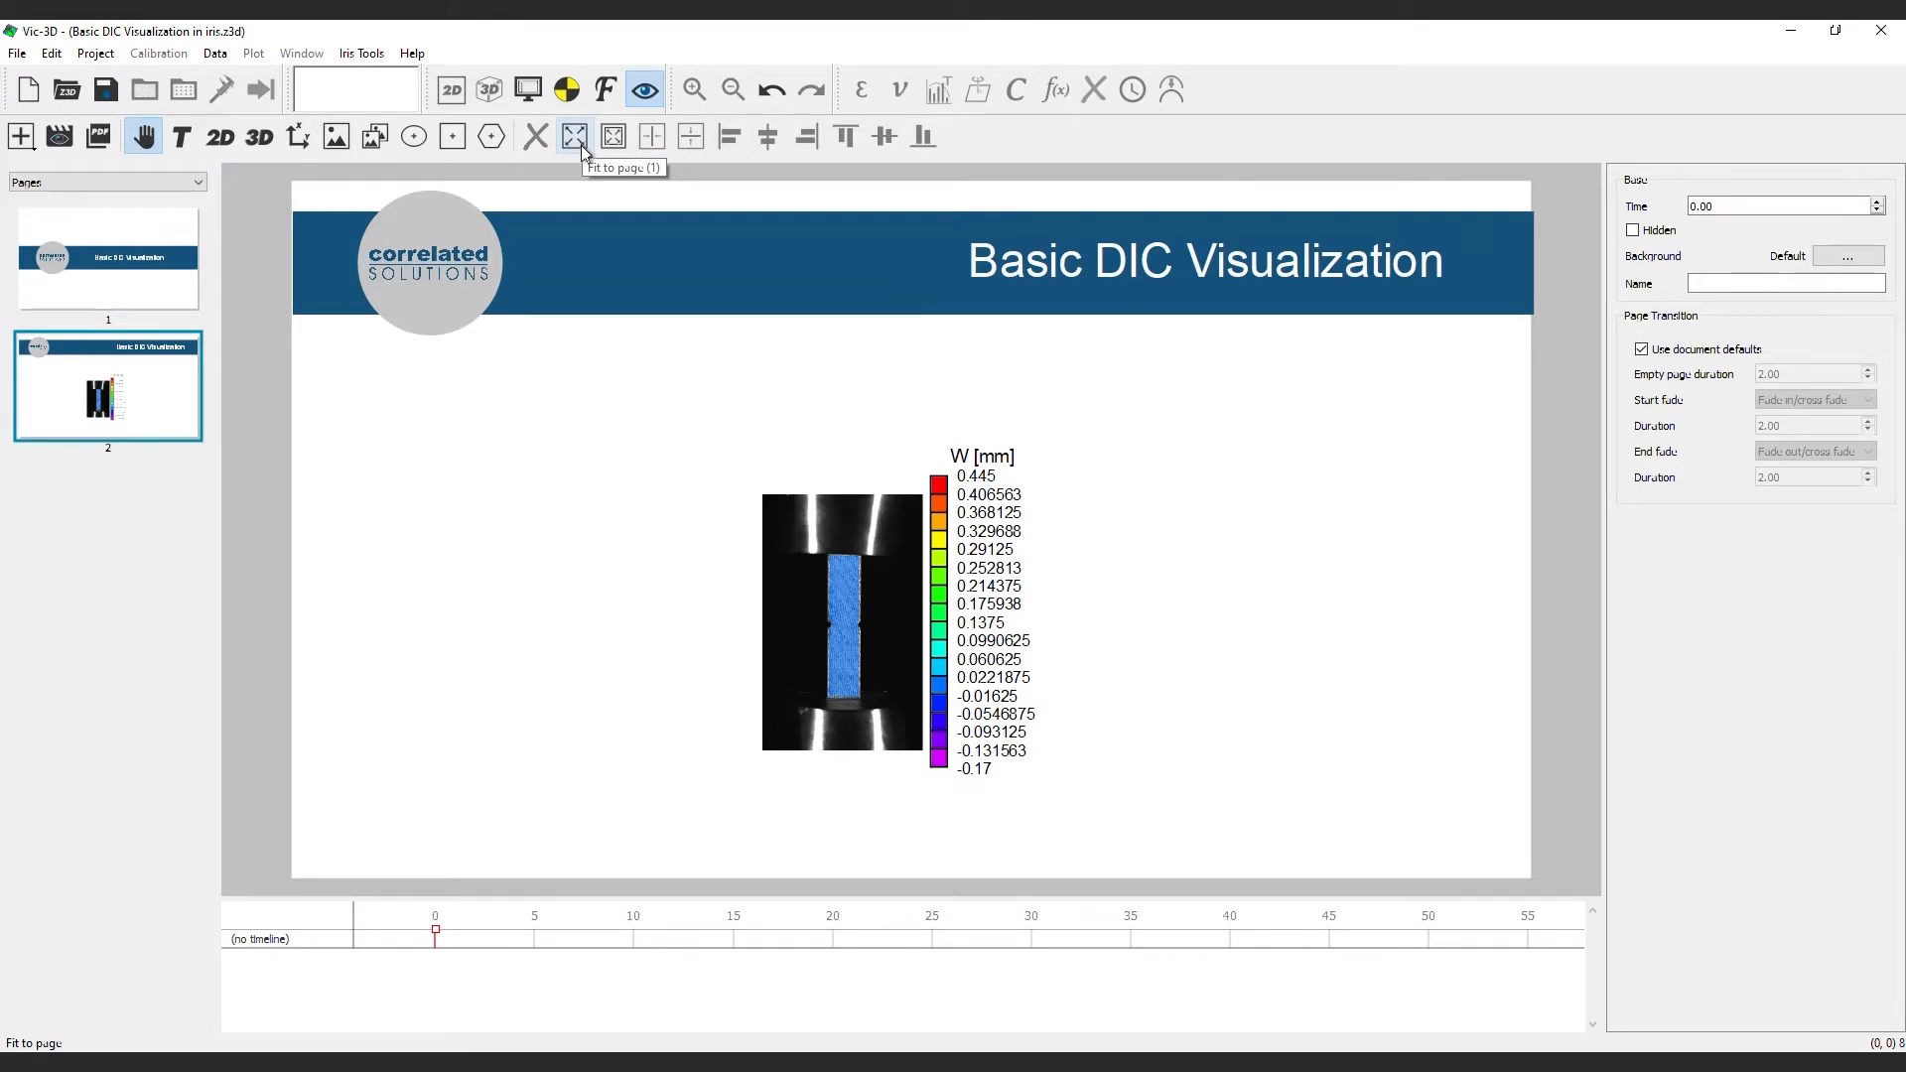
Set the contour variable of the 2D plot's color legend to eyy [1] - Lagrange
{"action": "left_click", "coordinate": [985, 523]}
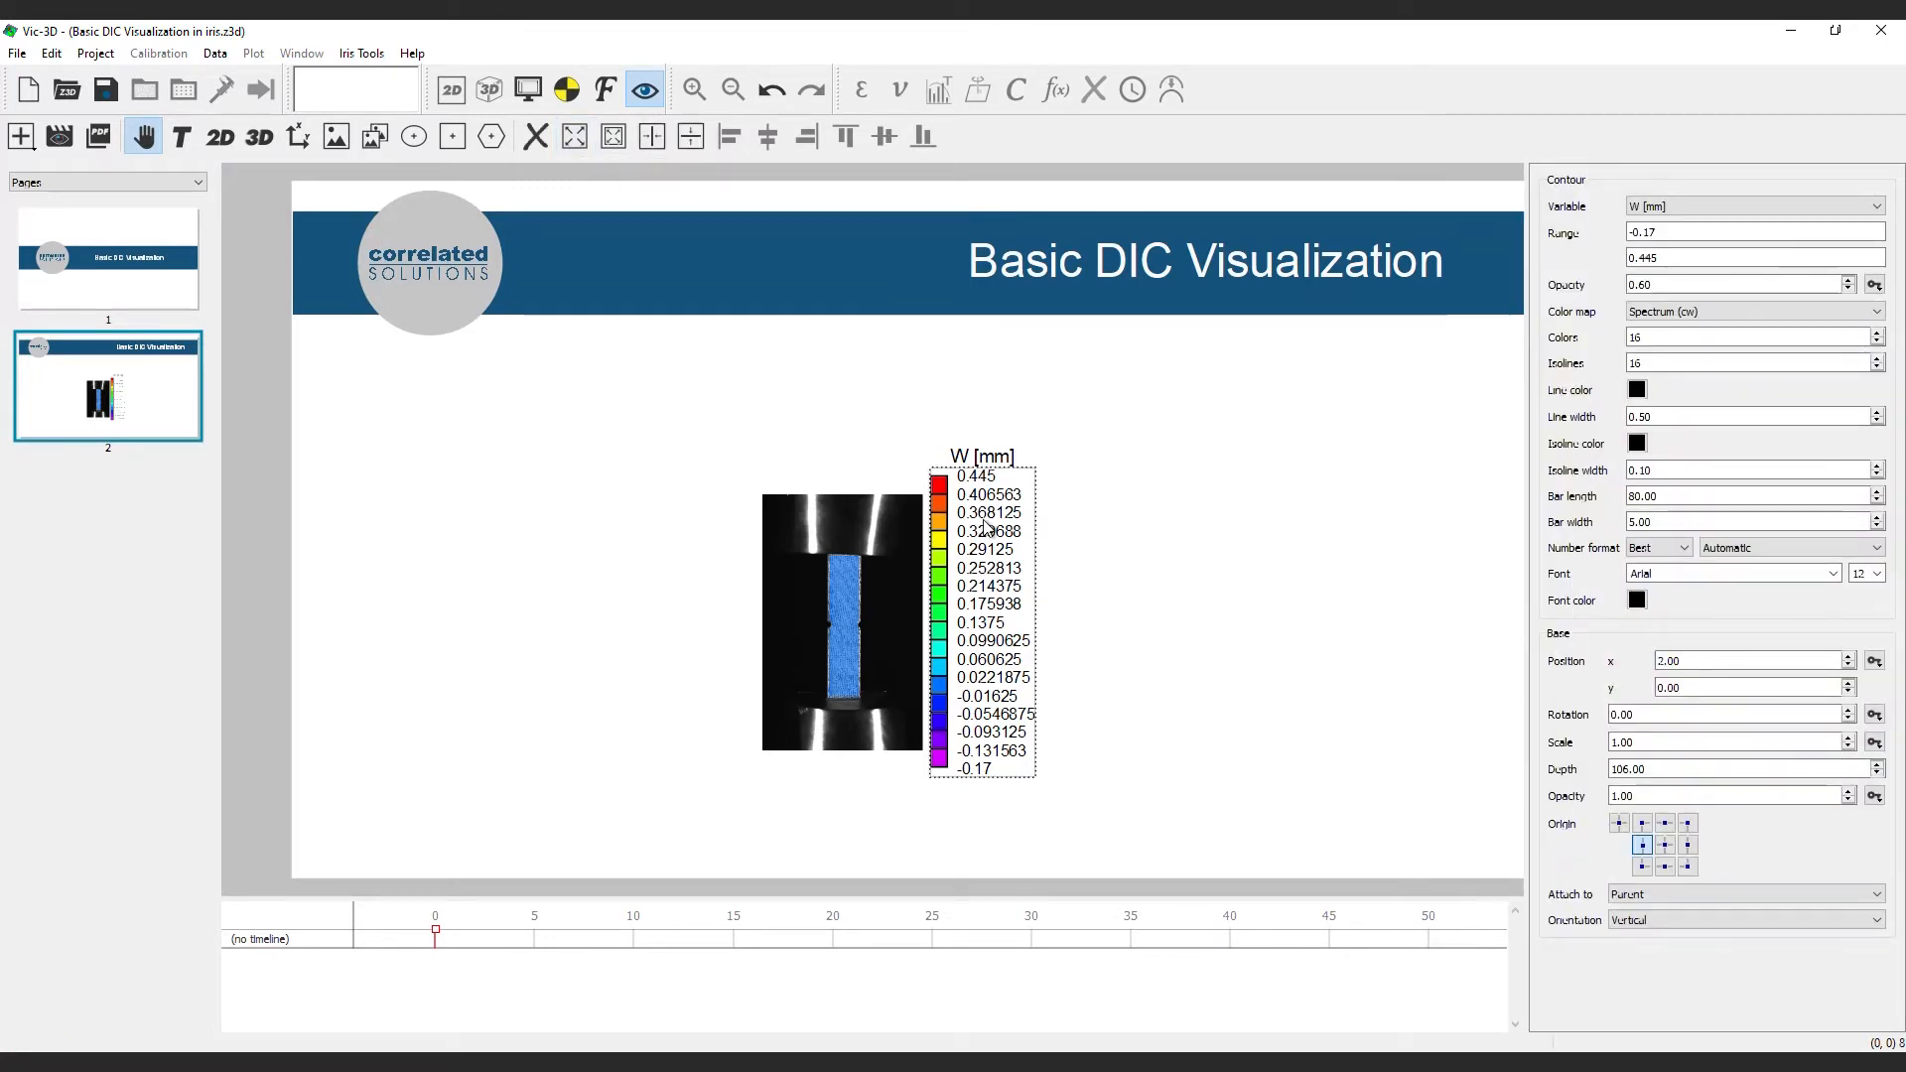
{"action": "left_click", "coordinate": [1710, 206]}
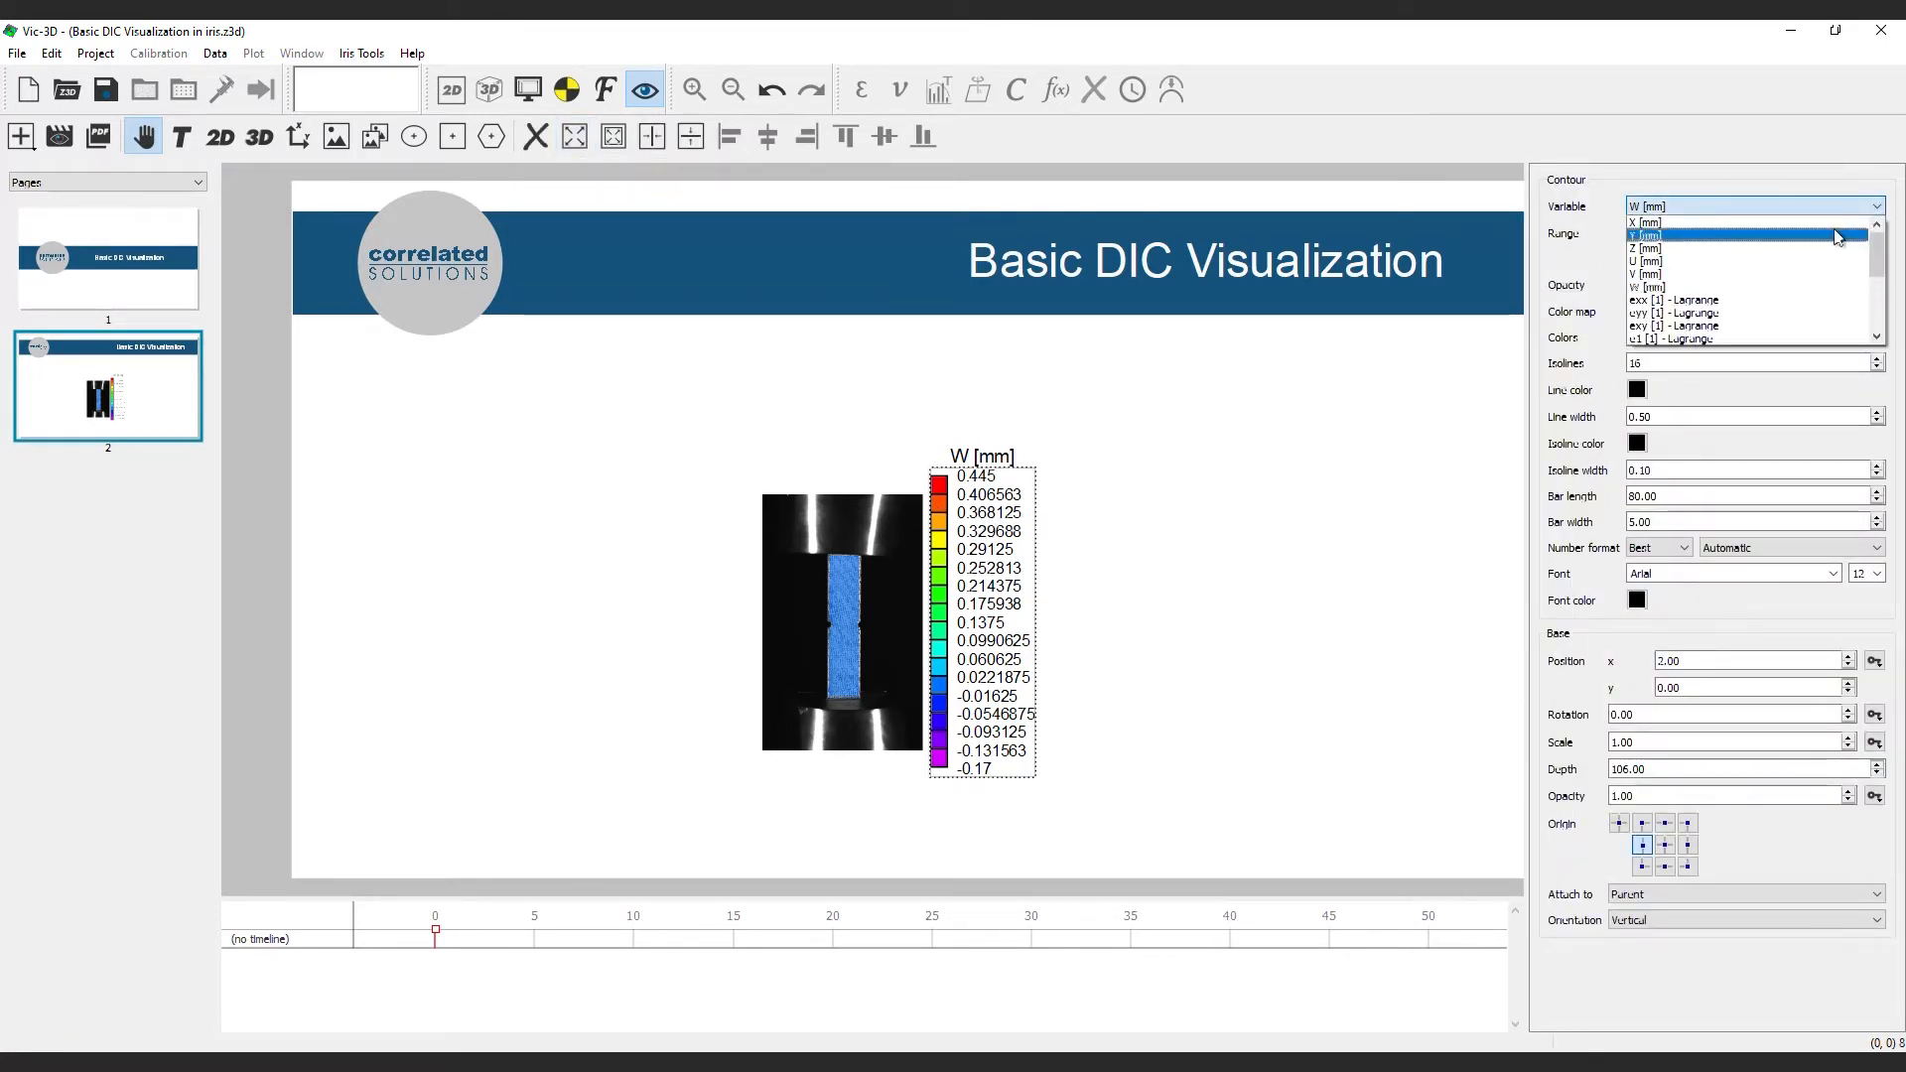
{"action": "left_click", "coordinate": [1693, 313]}
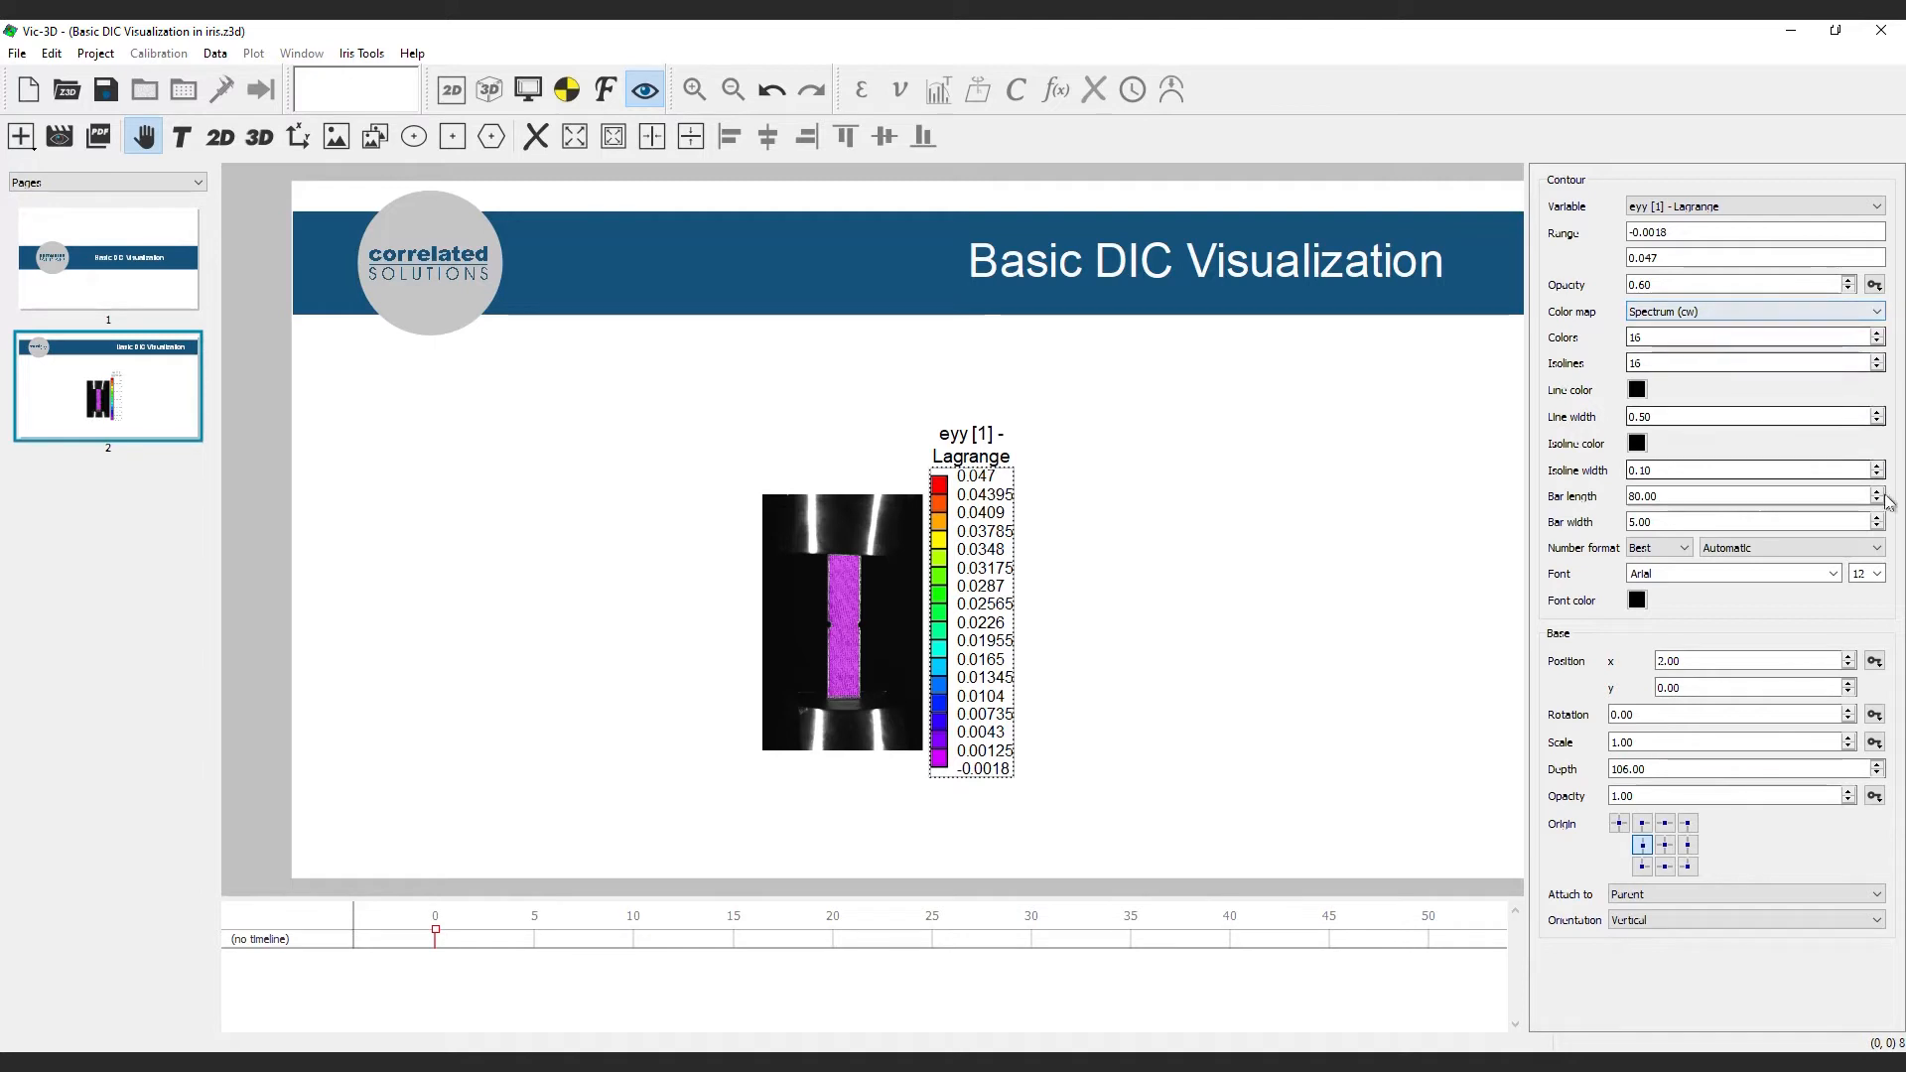
Scale the color legend to 0.85 and move it slightly away from the plot image, to x position 6.88
{"action": "left_click", "coordinate": [1849, 747]}
{"action": "left_click", "coordinate": [1848, 747]}
{"action": "left_click", "coordinate": [1849, 747]}
{"action": "left_click_drag", "start_coordinate": [968, 600], "coordinate": [986, 601]}
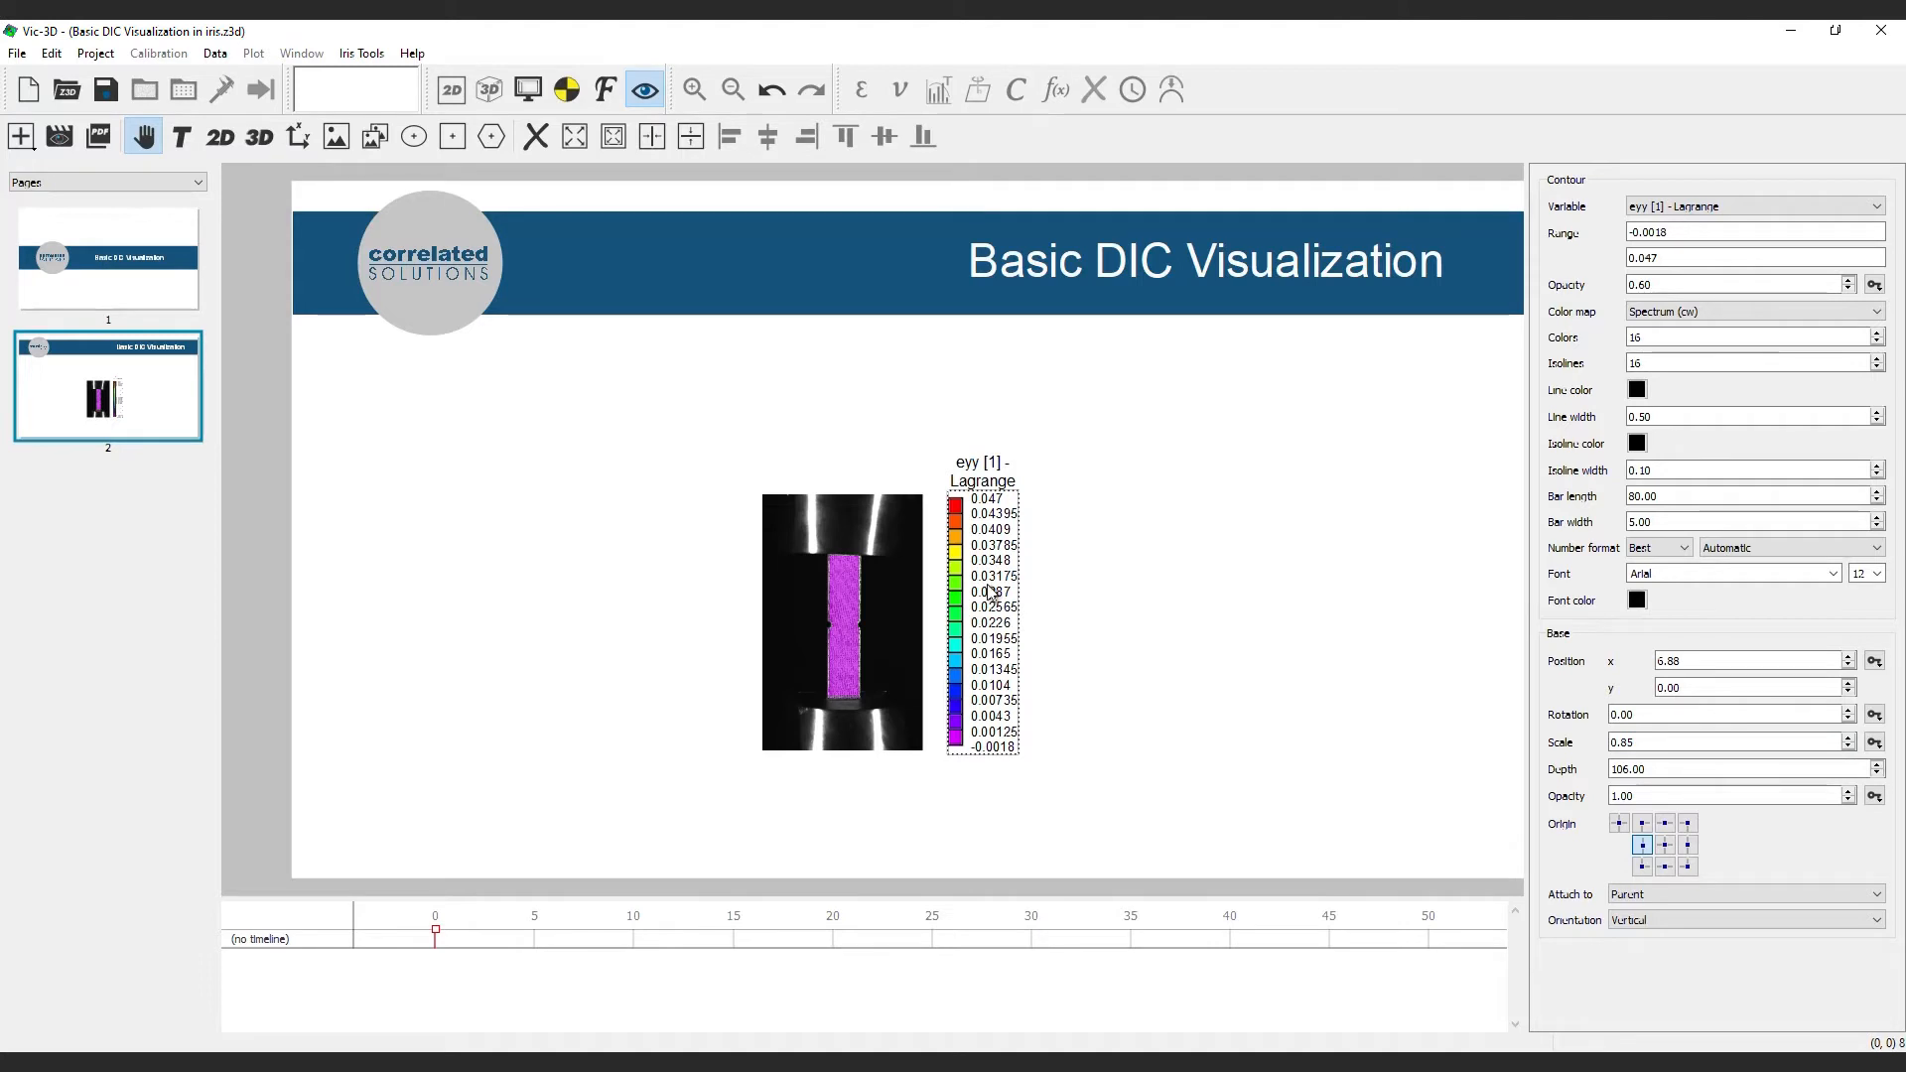
Set the legend's number format to Number with 3 decimal places
{"action": "left_click", "coordinate": [1658, 548]}
{"action": "left_click", "coordinate": [1671, 576]}
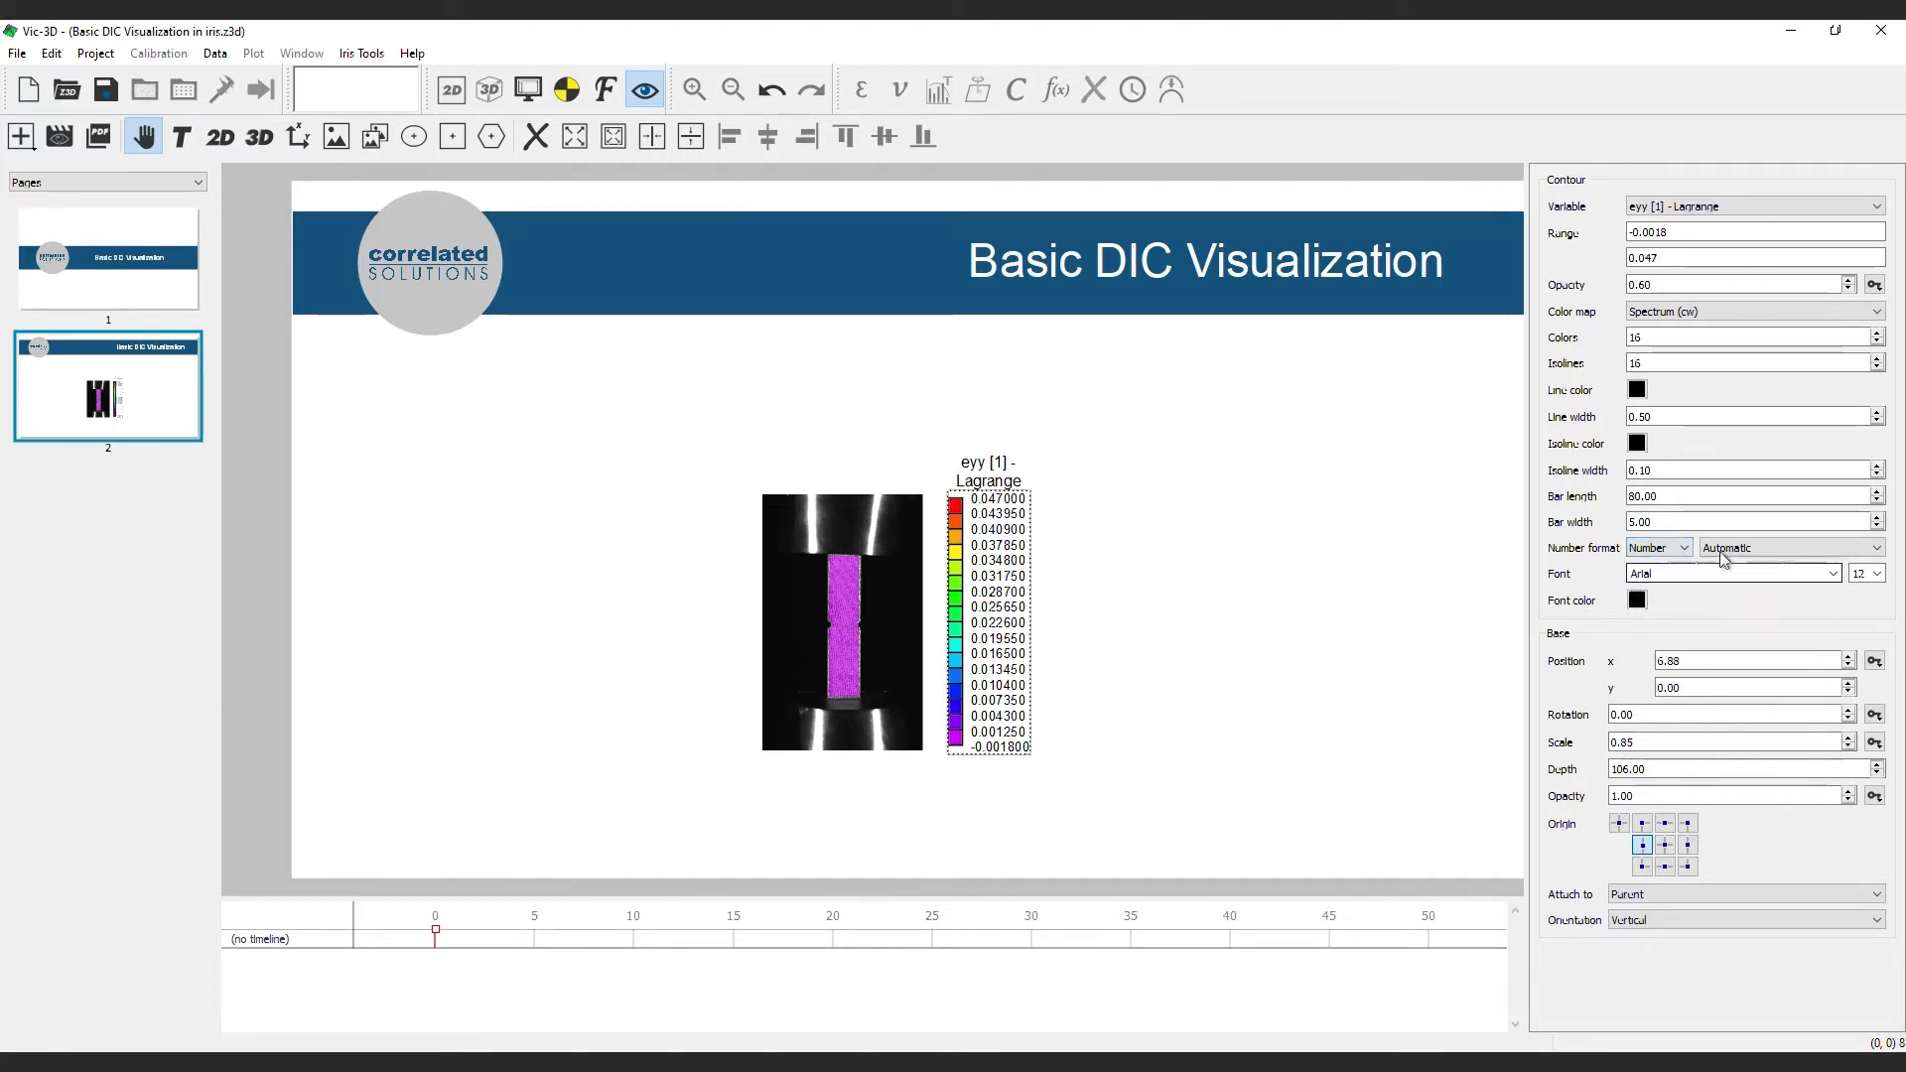
{"action": "left_click", "coordinate": [1873, 550]}
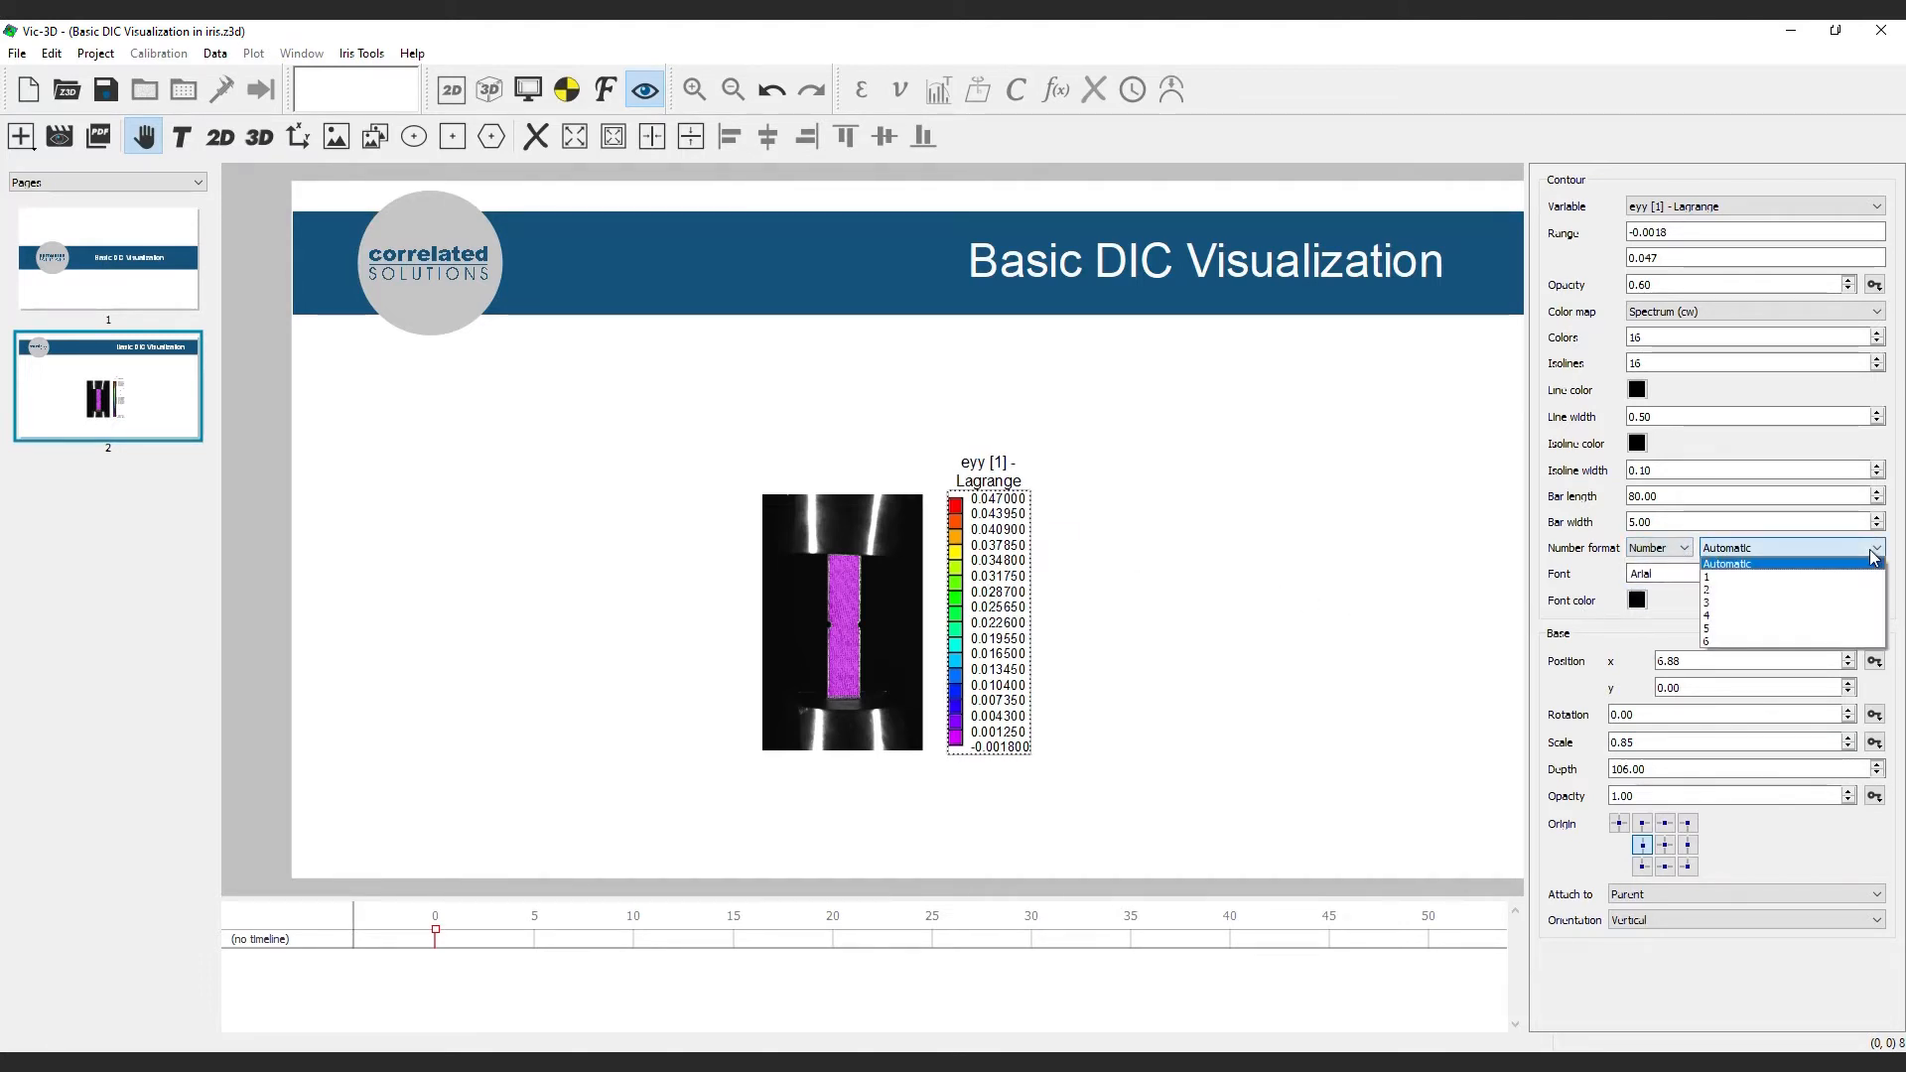
{"action": "left_click", "coordinate": [1722, 602]}
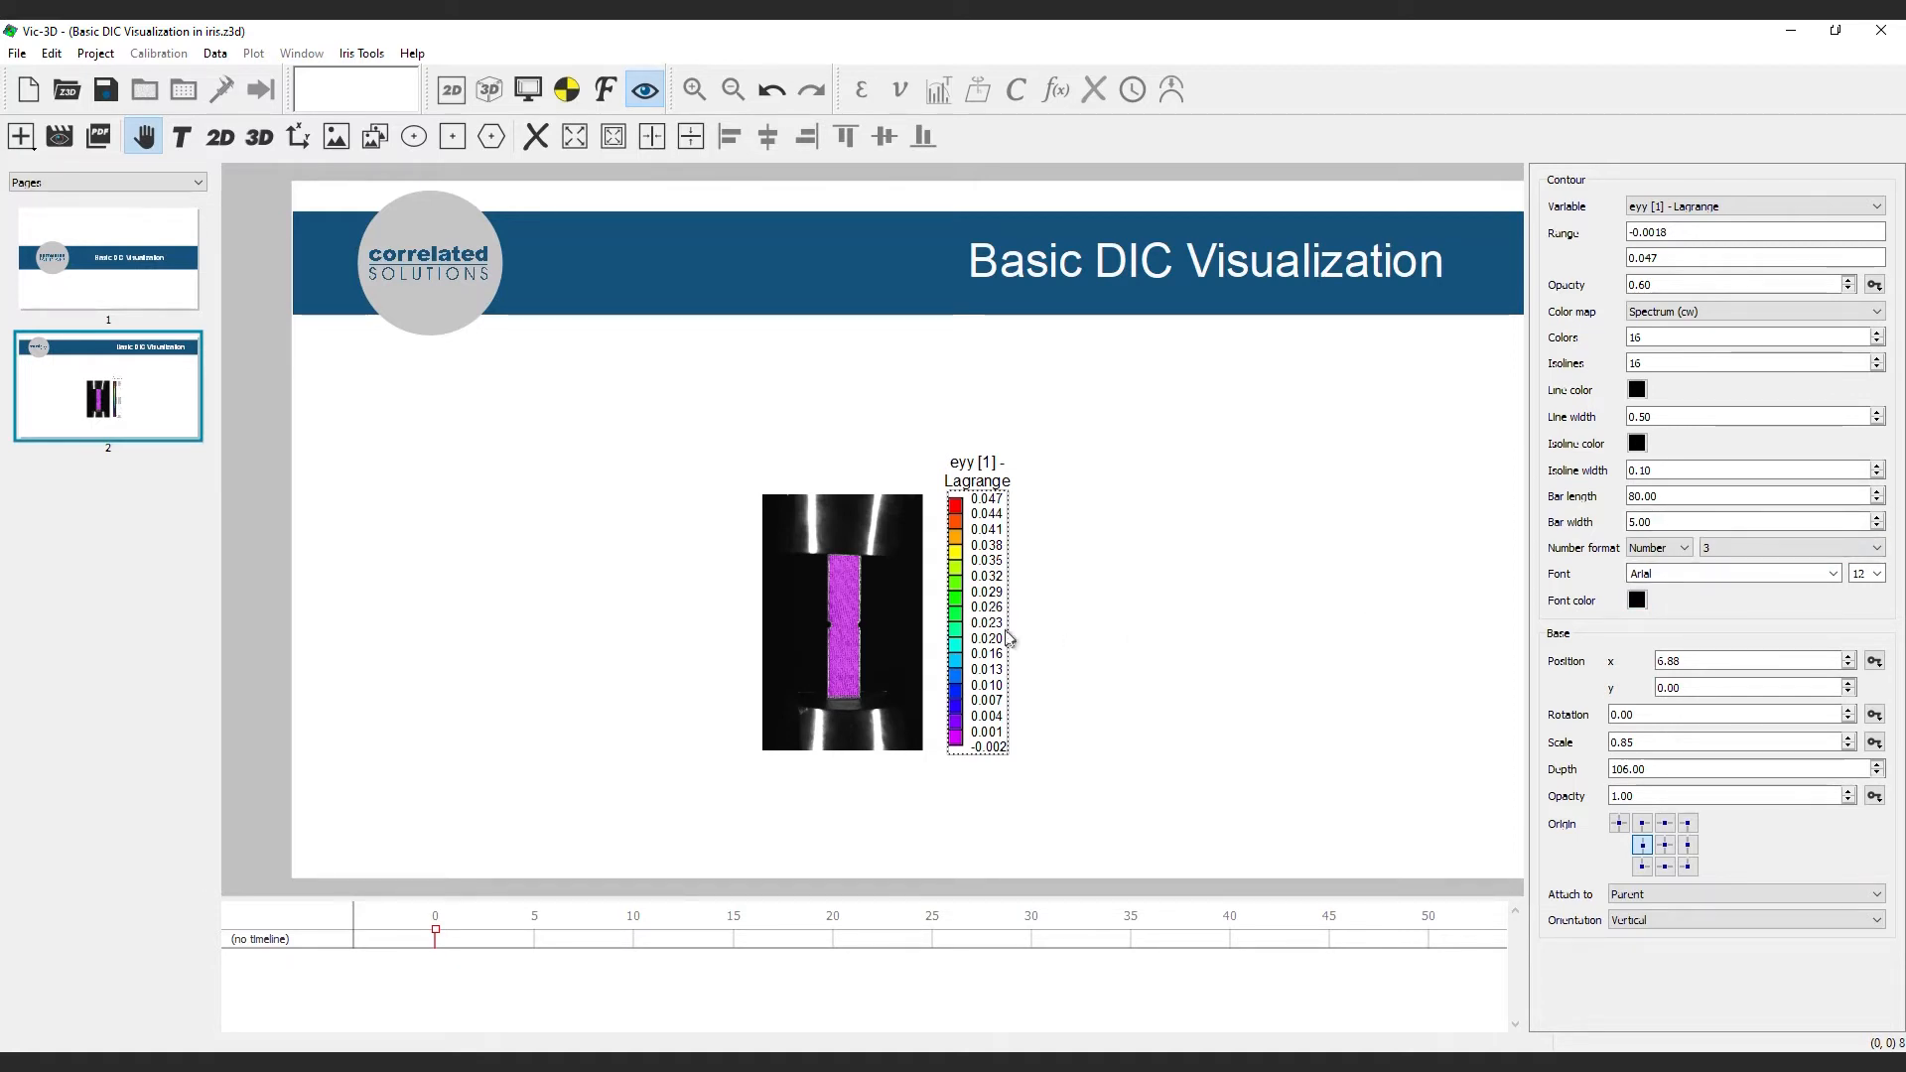
Enlarge the 2D plot, together with its attached legend, to a scale of 1.35
{"action": "left_click", "coordinate": [854, 633]}
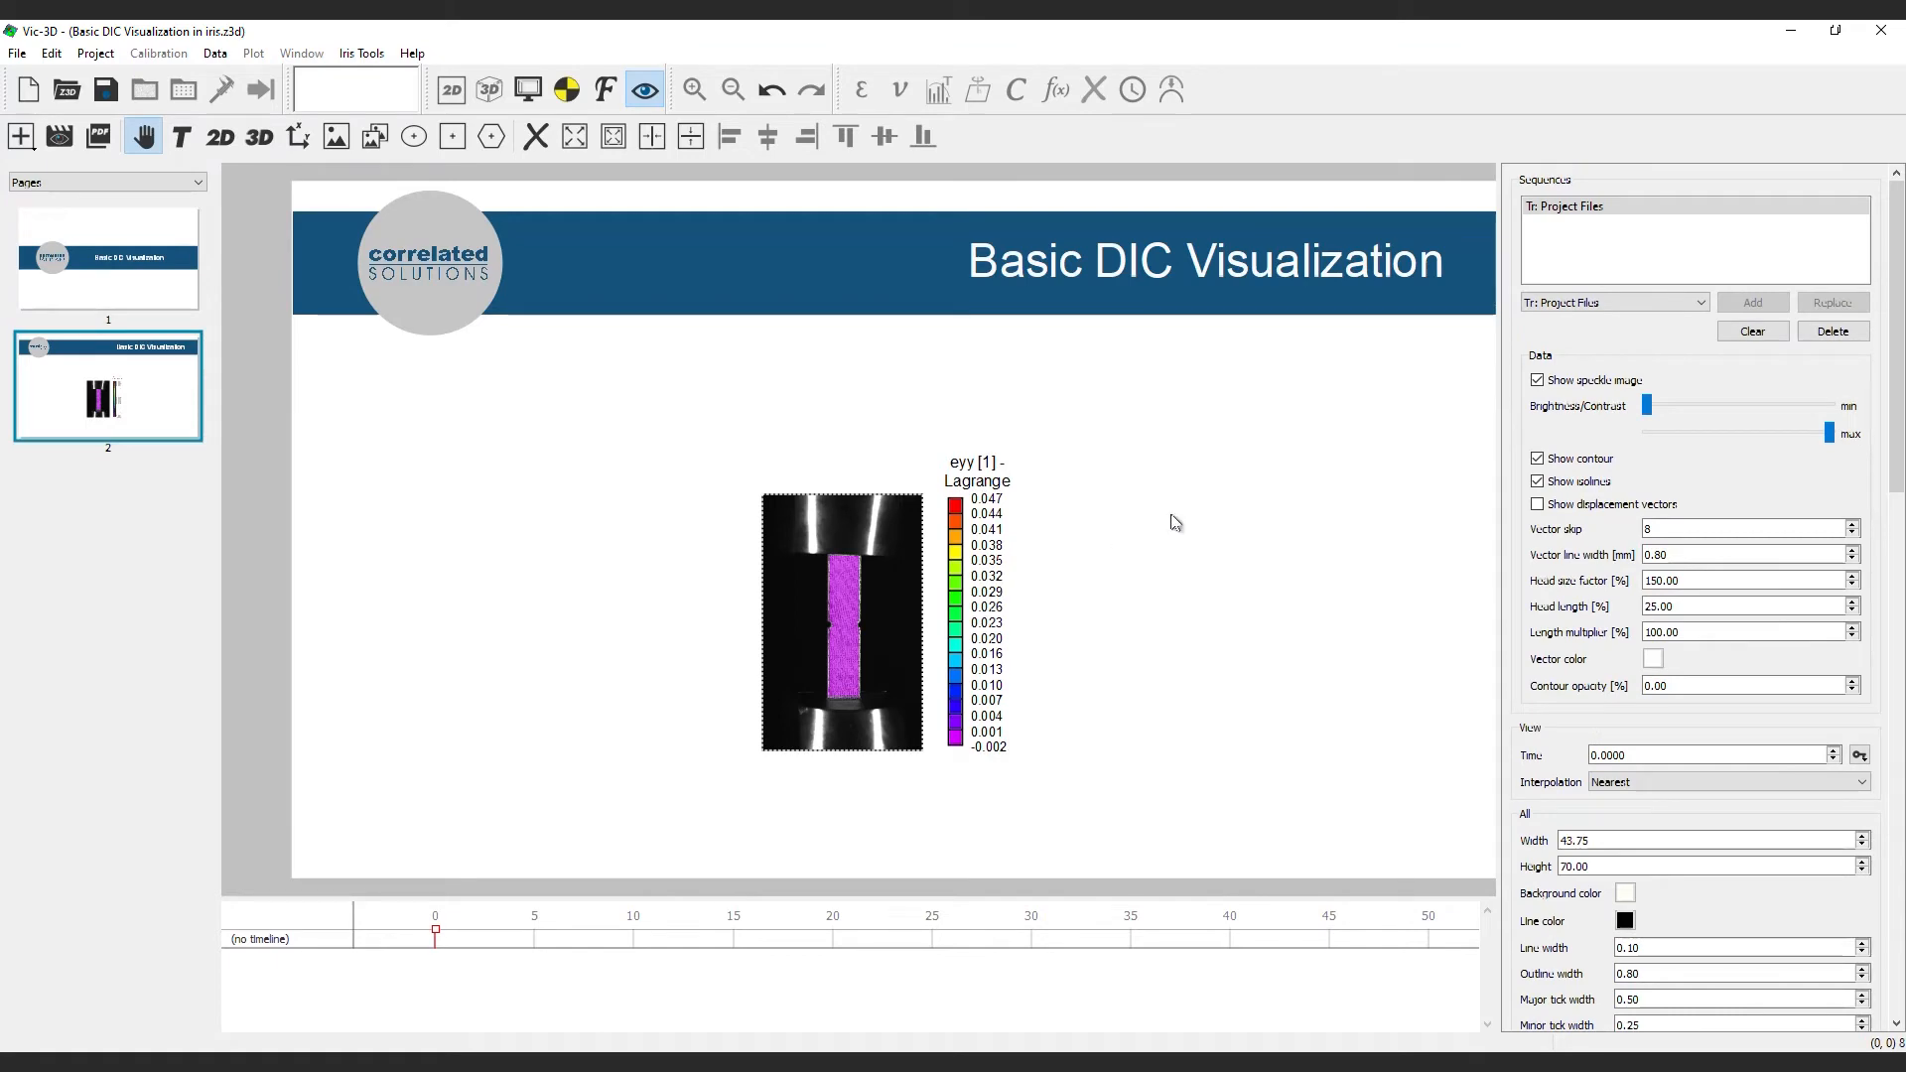
{"action": "left_click_drag", "start_coordinate": [1896, 358], "coordinate": [1862, 864]}
{"action": "scroll", "coordinate": [1864, 872], "scroll_direction": "down", "scroll_amount": 1}
{"action": "left_click", "coordinate": [1834, 874]}
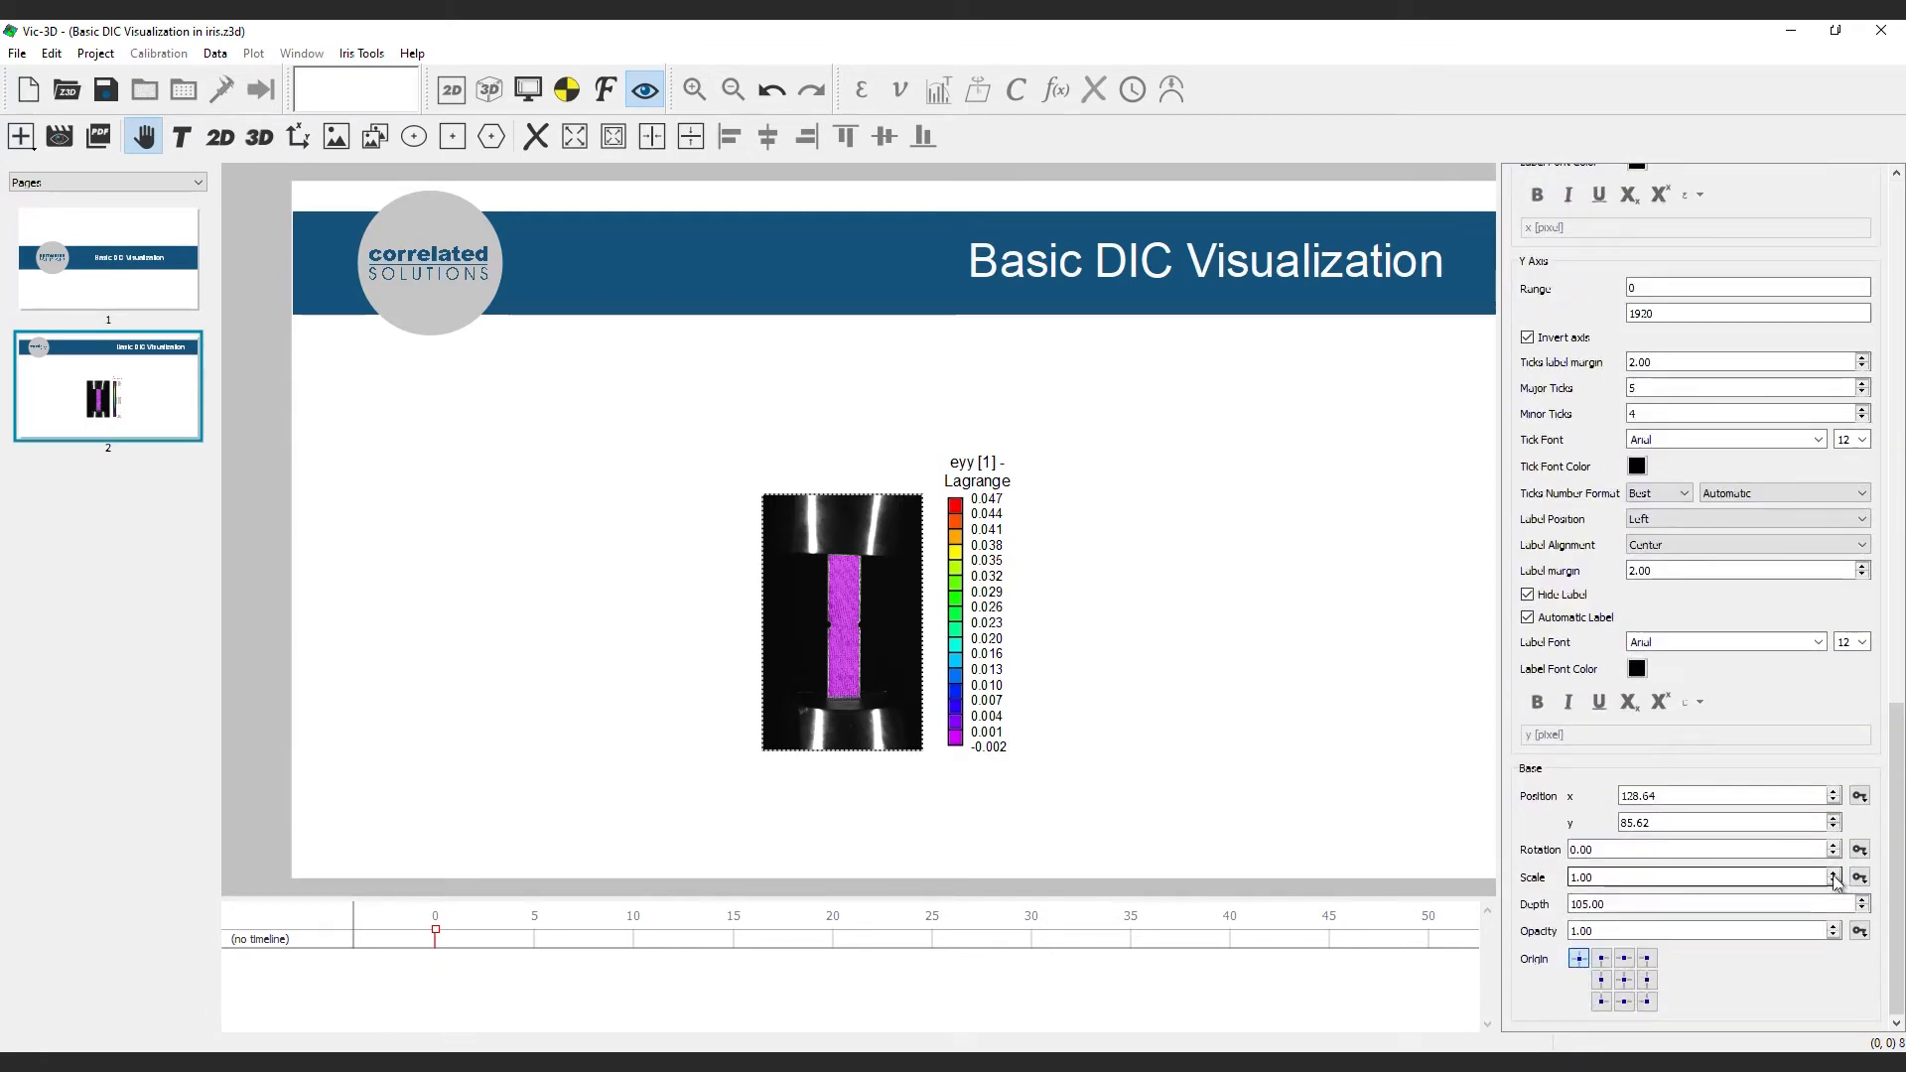
{"action": "left_click", "coordinate": [1834, 874]}
{"action": "left_click", "coordinate": [1834, 874]}
{"action": "left_click", "coordinate": [1834, 873]}
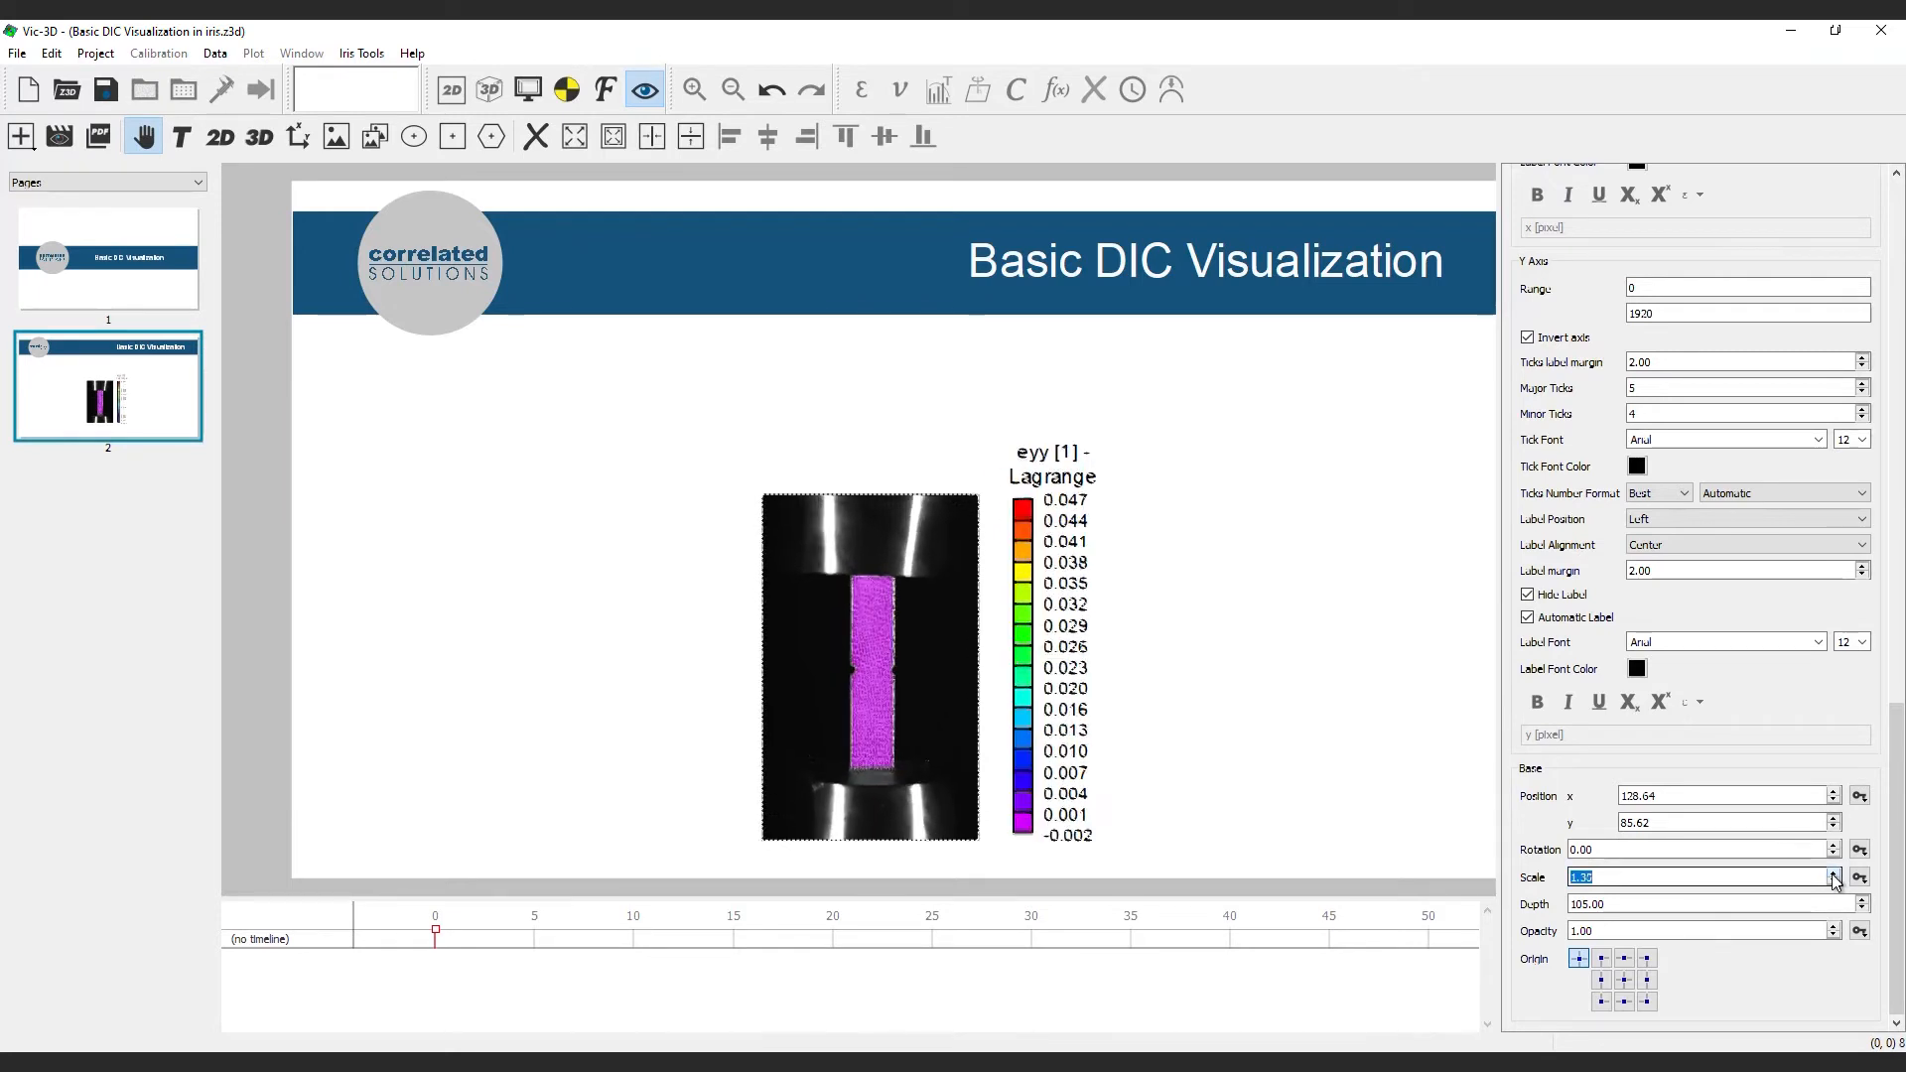
Set the 2D plot's scale to 1.50 and move the plot up into the free area below the title banner
{"action": "left_click", "coordinate": [1834, 874]}
{"action": "left_click", "coordinate": [1834, 875]}
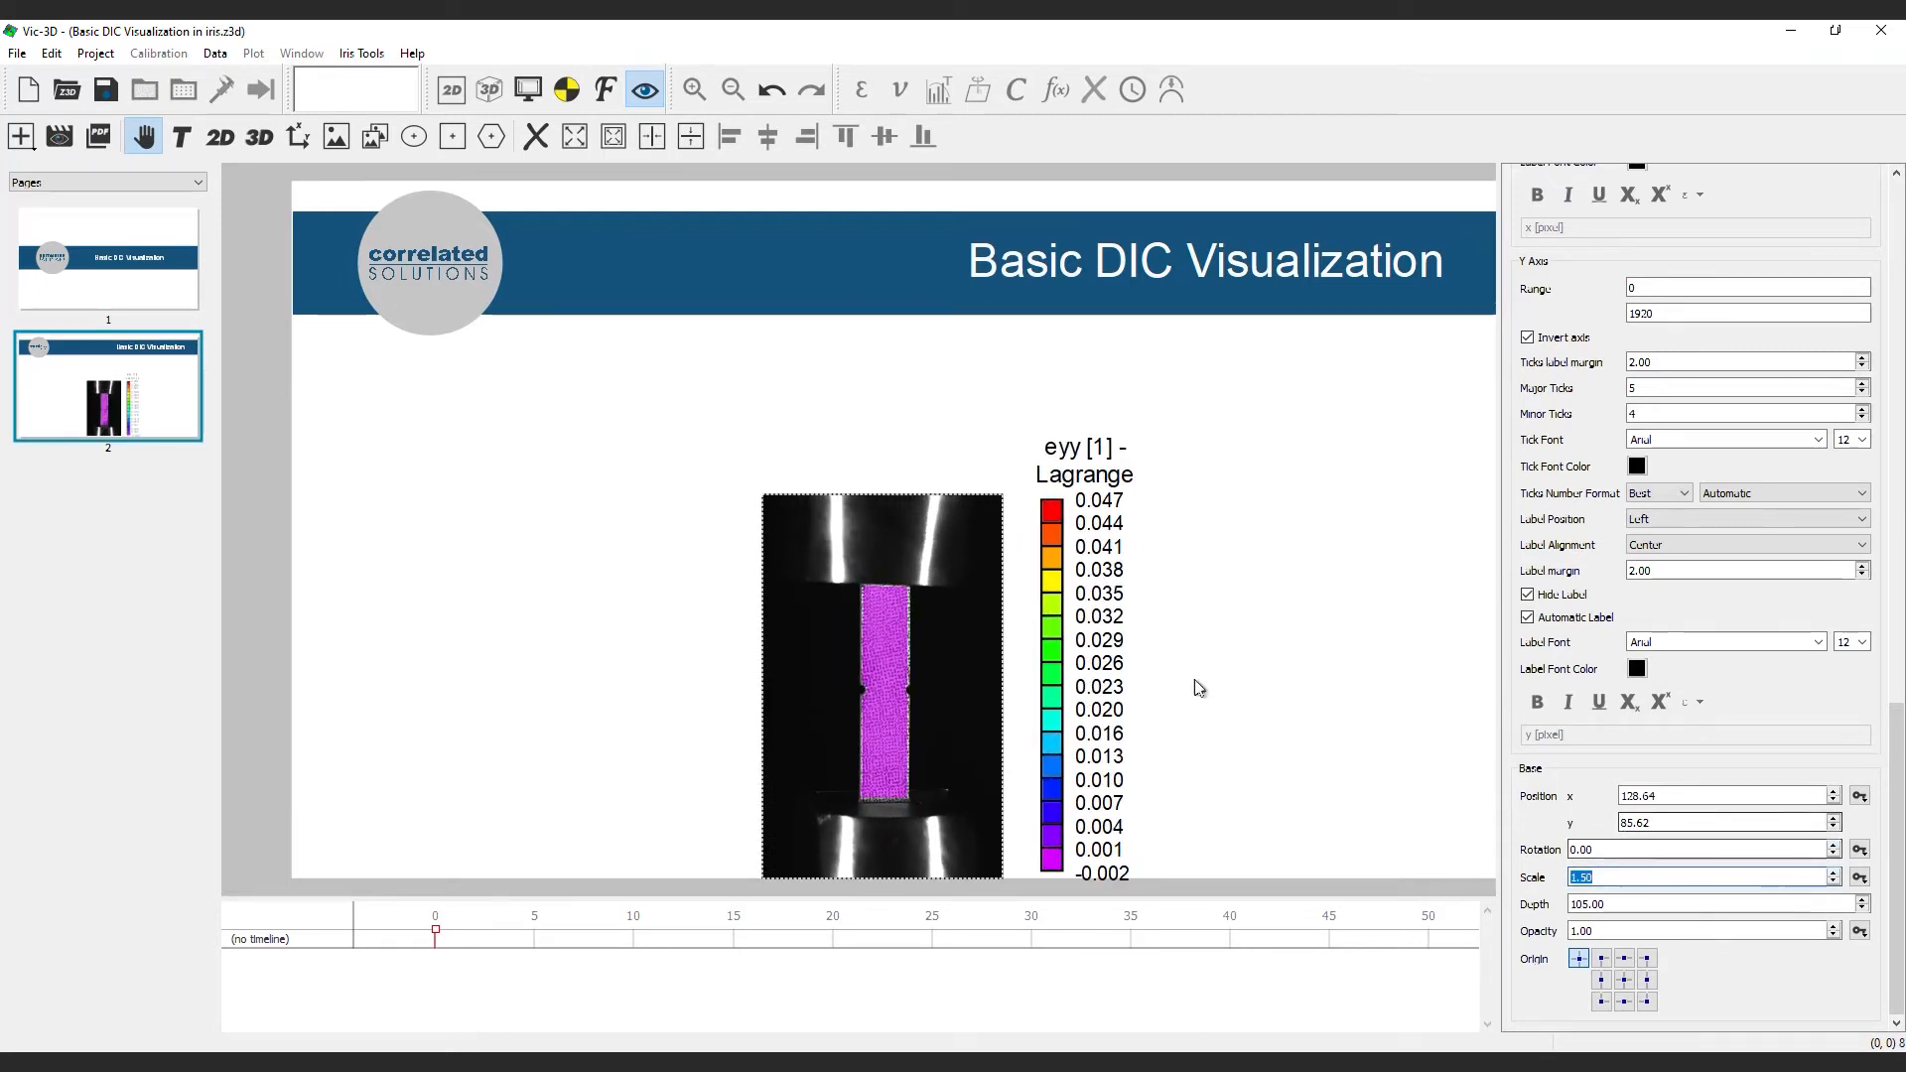
{"action": "left_click_drag", "start_coordinate": [933, 620], "coordinate": [913, 569]}
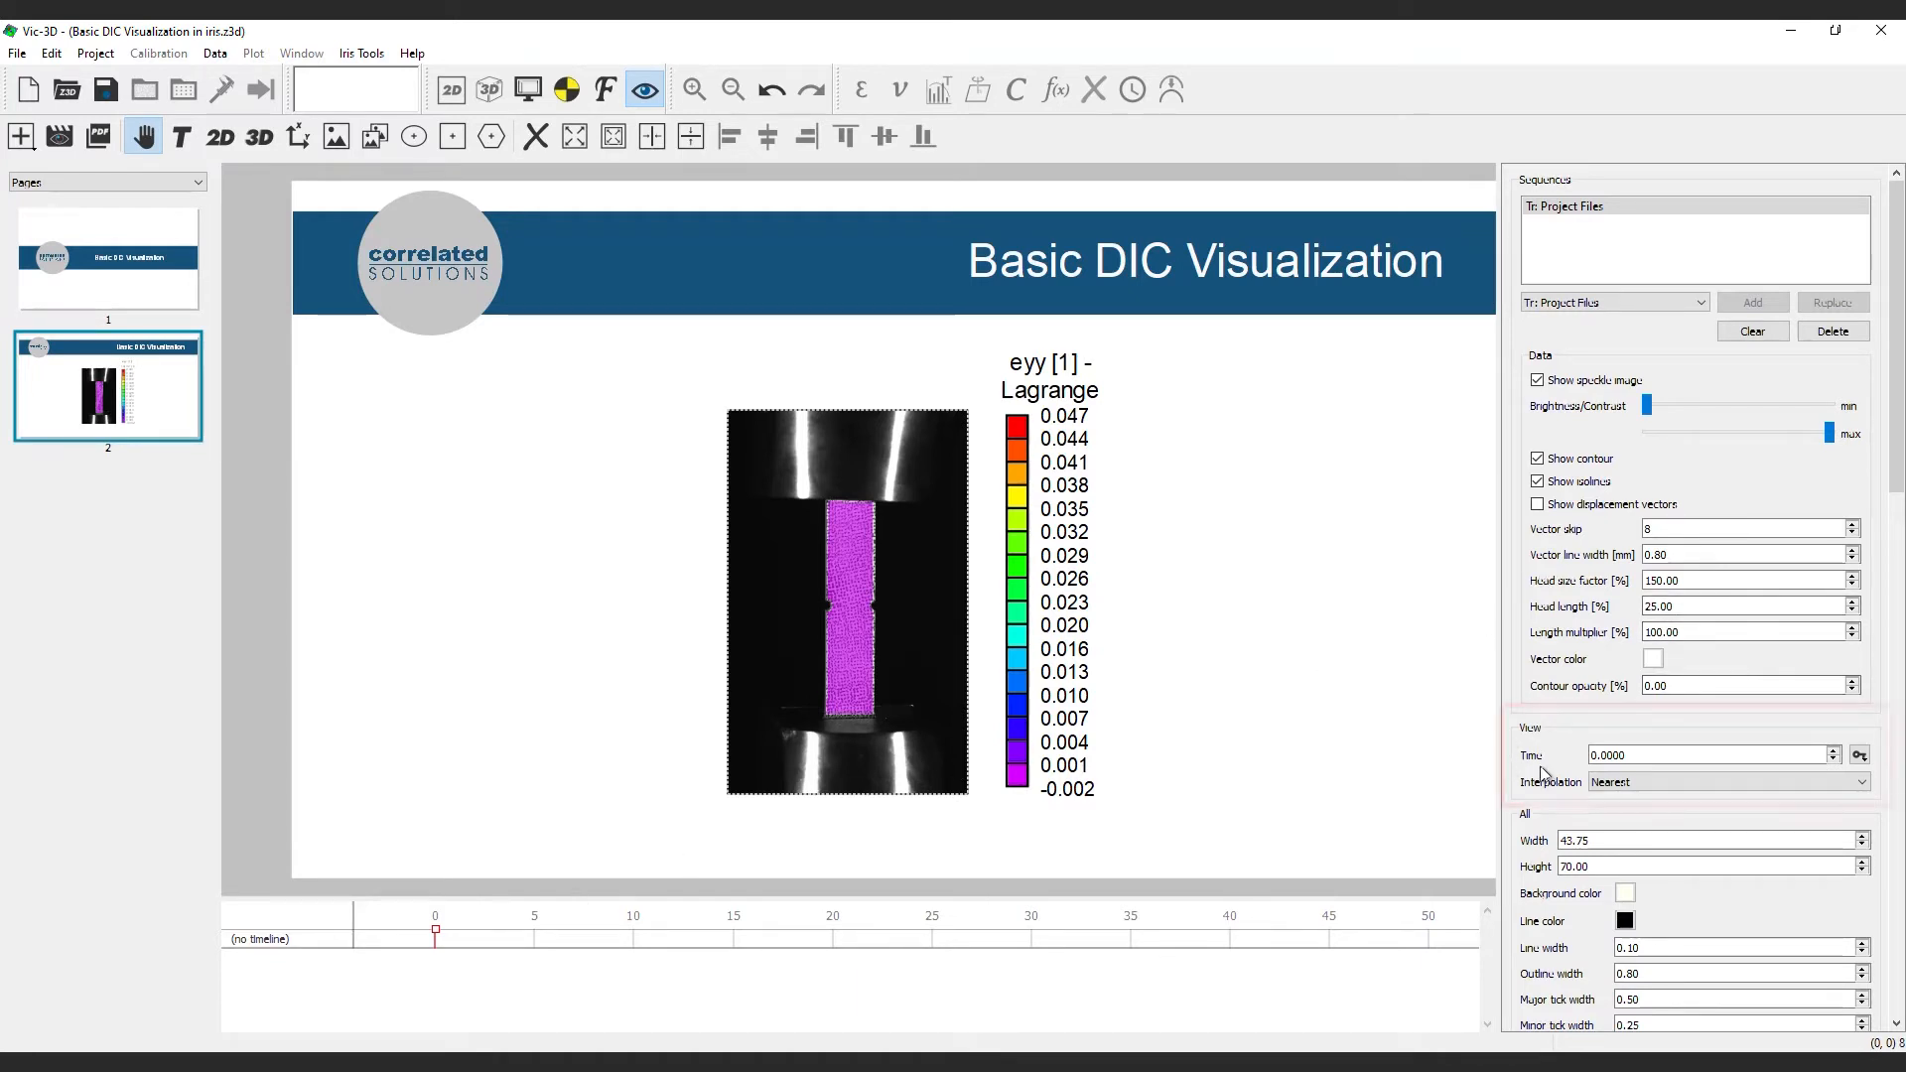
Animate the 2D plot's time with the Forward 10s keyframe preset and move its end keyframe to 15 on the timeline
{"action": "left_click", "coordinate": [1860, 756]}
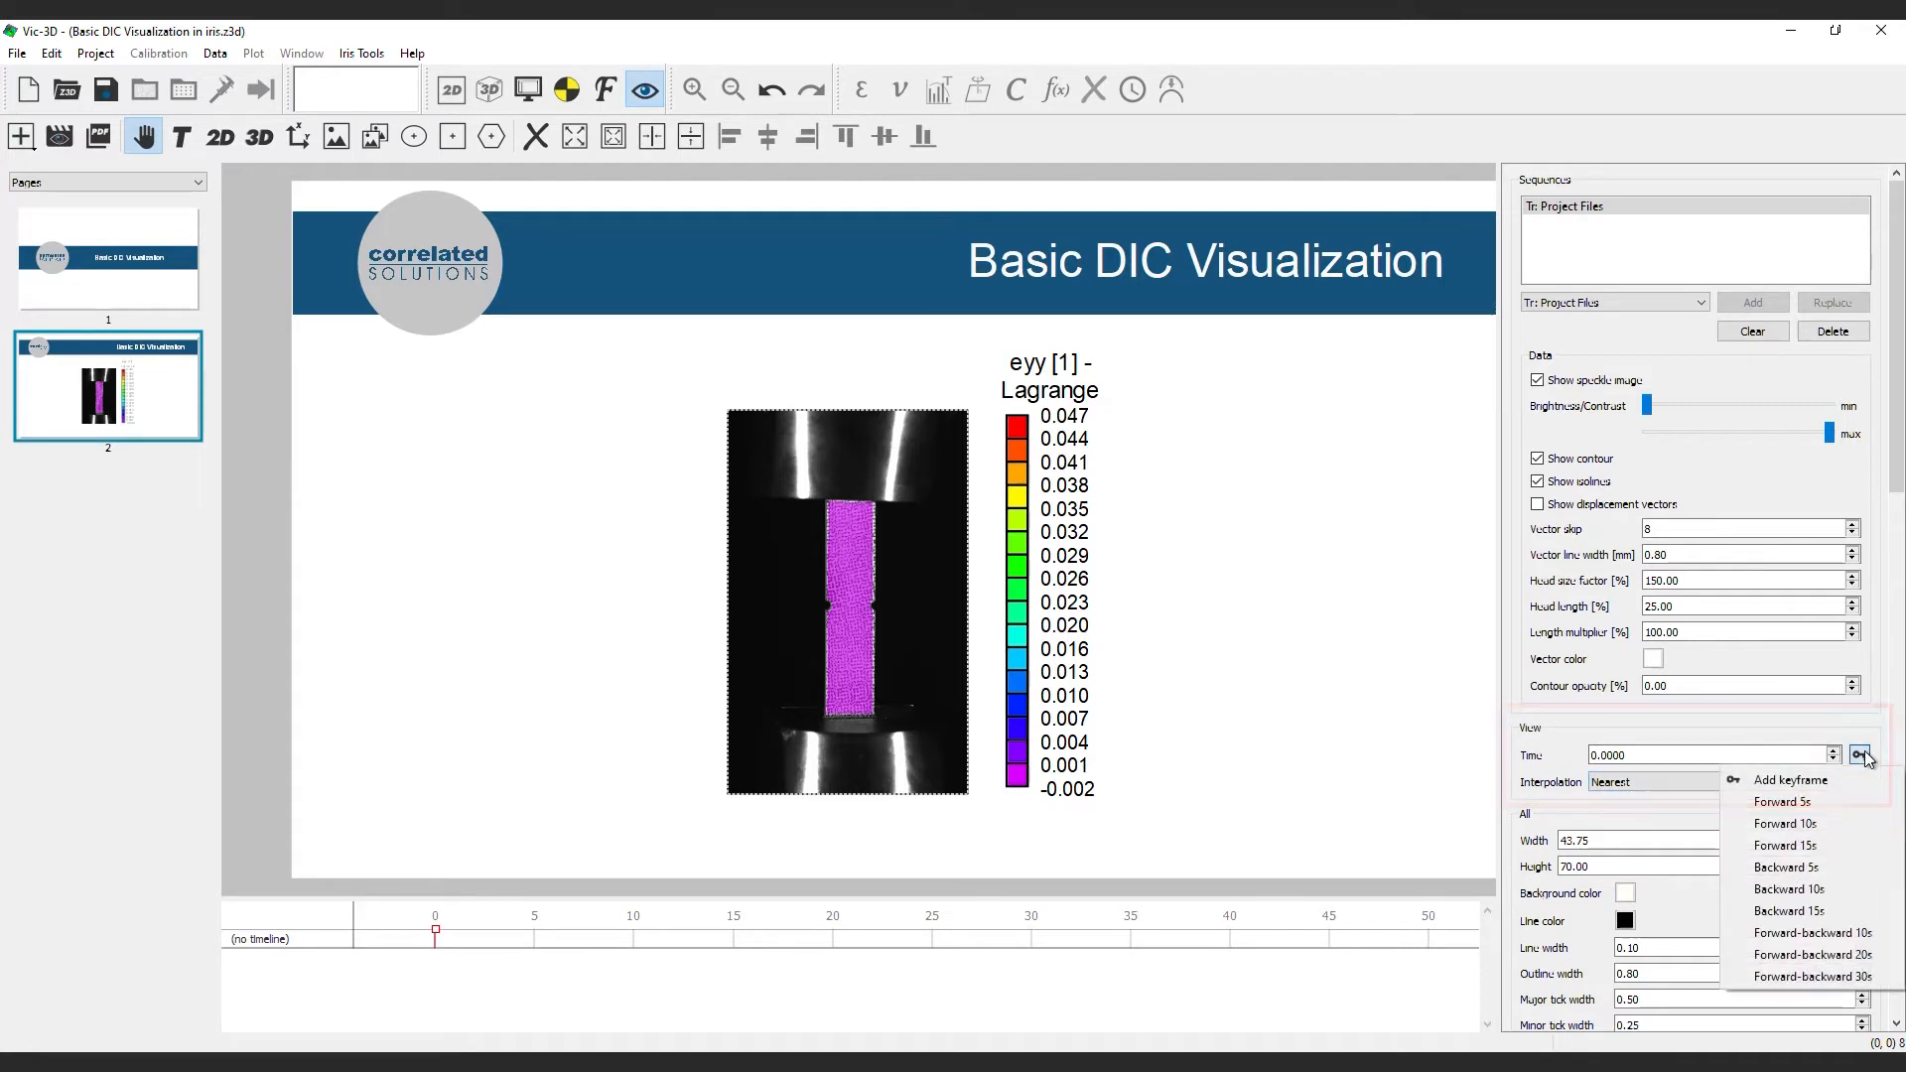
{"action": "left_click", "coordinate": [1813, 824]}
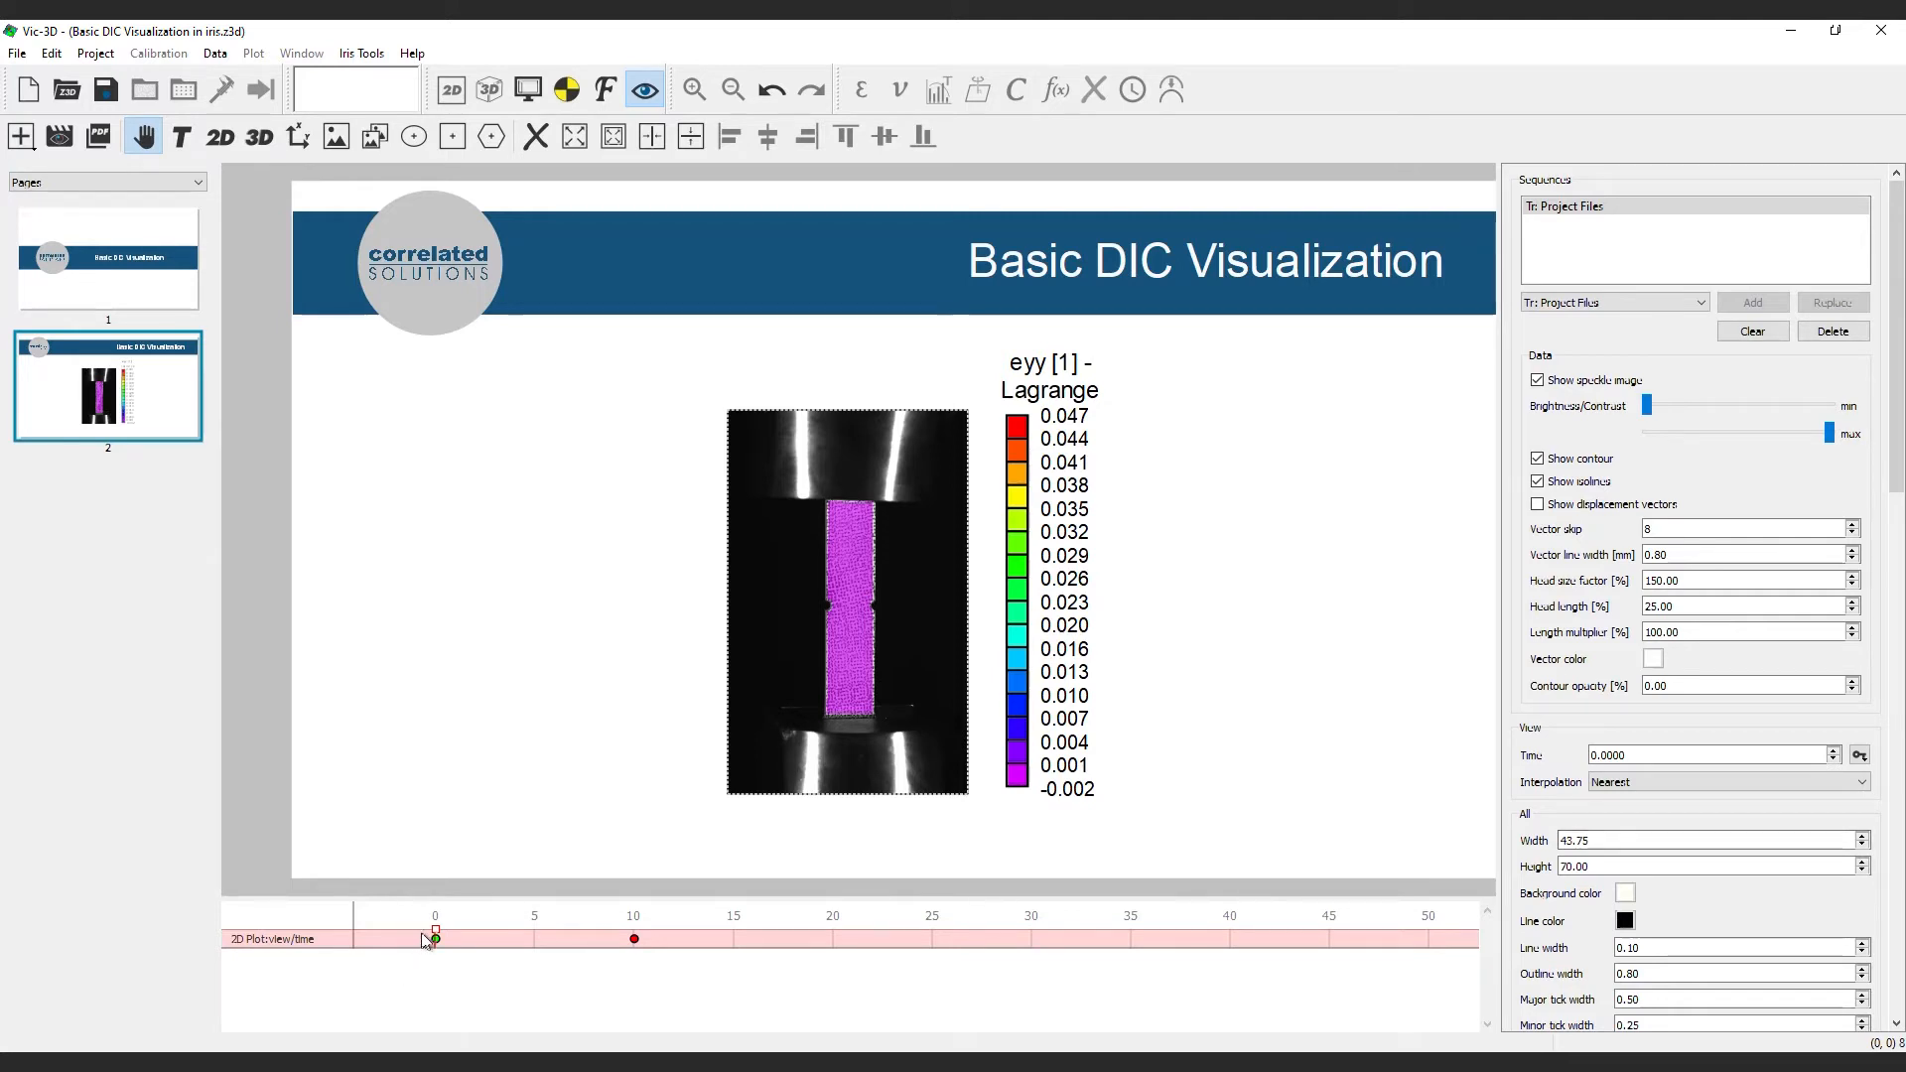
{"action": "mouse_move", "coordinate": [441, 937]}
{"action": "left_mouse_down"}
{"action": "mouse_move", "coordinate": [608, 900]}
{"action": "mouse_move", "coordinate": [439, 938]}
{"action": "left_mouse_up"}
{"action": "left_click_drag", "start_coordinate": [739, 946], "coordinate": [435, 938]}
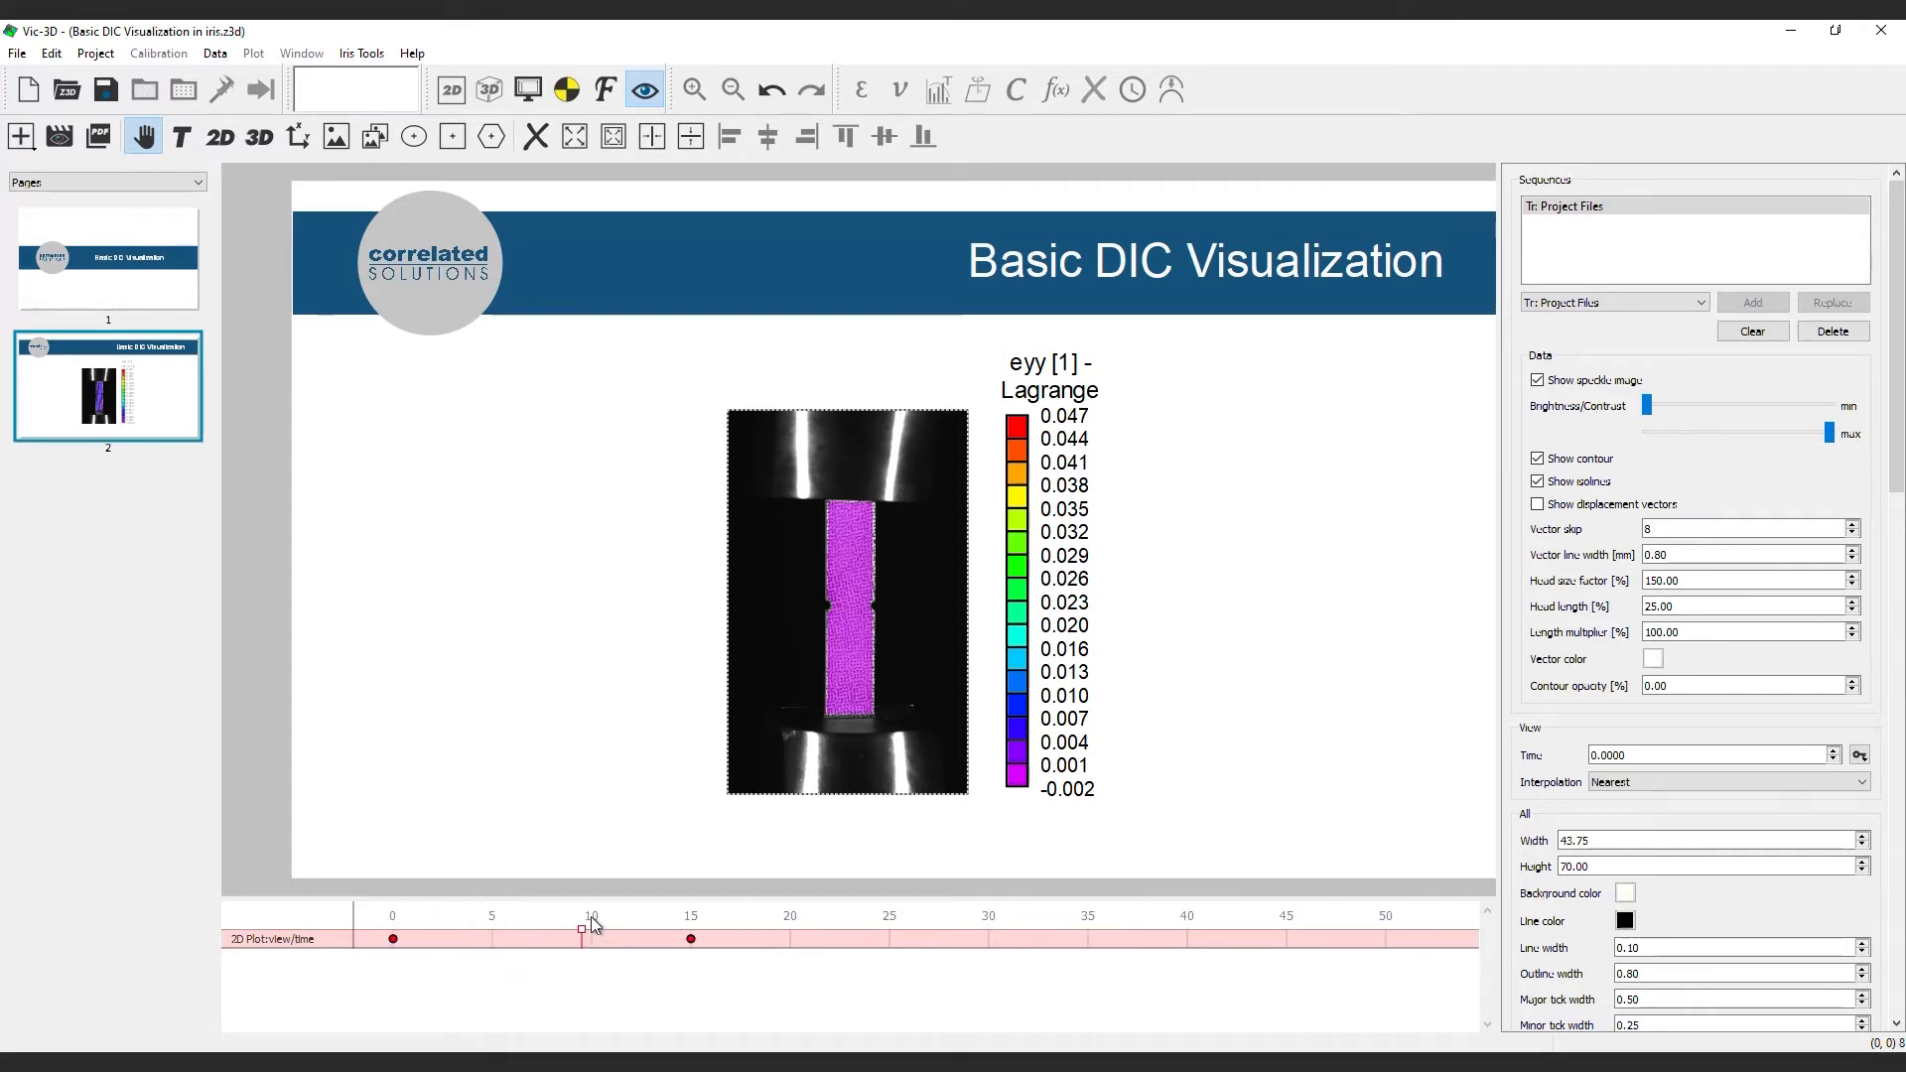
{"action": "scroll", "coordinate": [602, 969], "scroll_direction": "up", "scroll_amount": 3}
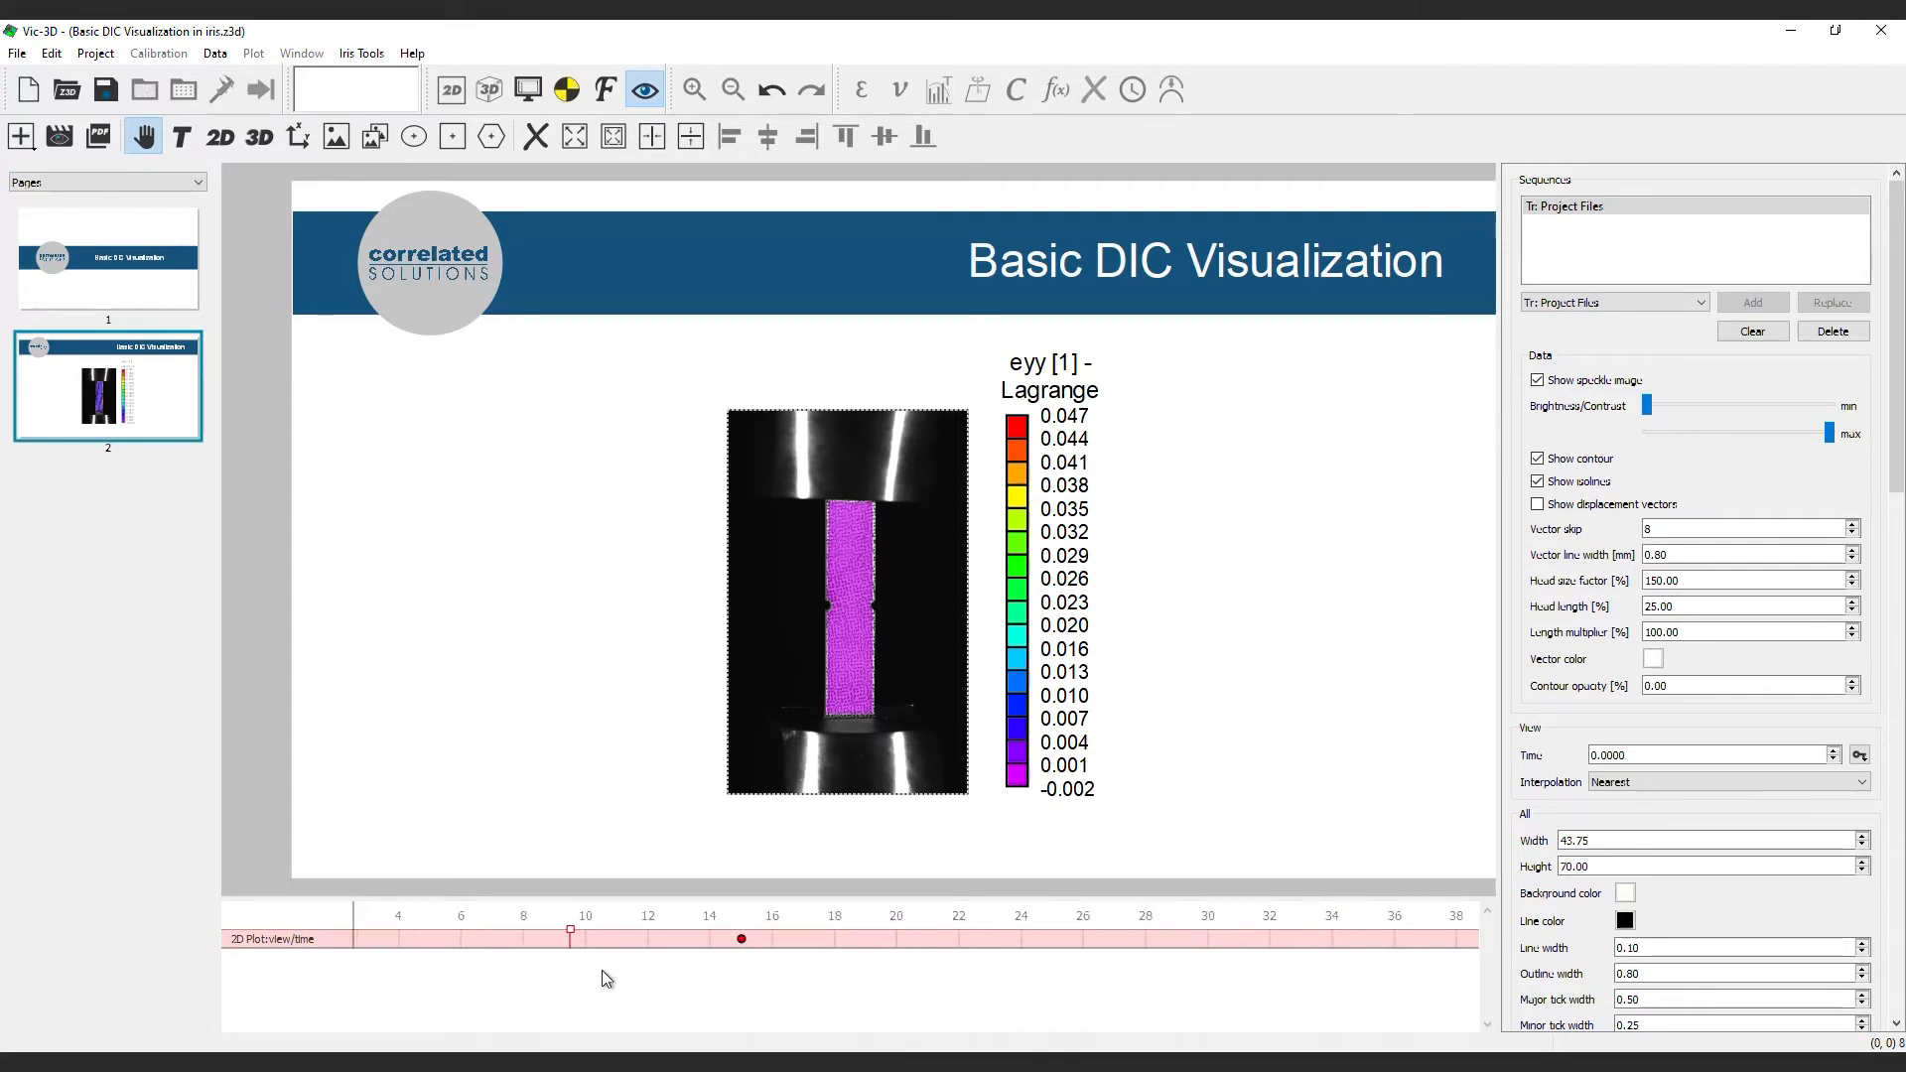
{"action": "mouse_move", "coordinate": [602, 969]}
{"action": "left_mouse_down"}
{"action": "mouse_move", "coordinate": [1093, 963]}
{"action": "mouse_move", "coordinate": [733, 983]}
{"action": "left_mouse_up"}
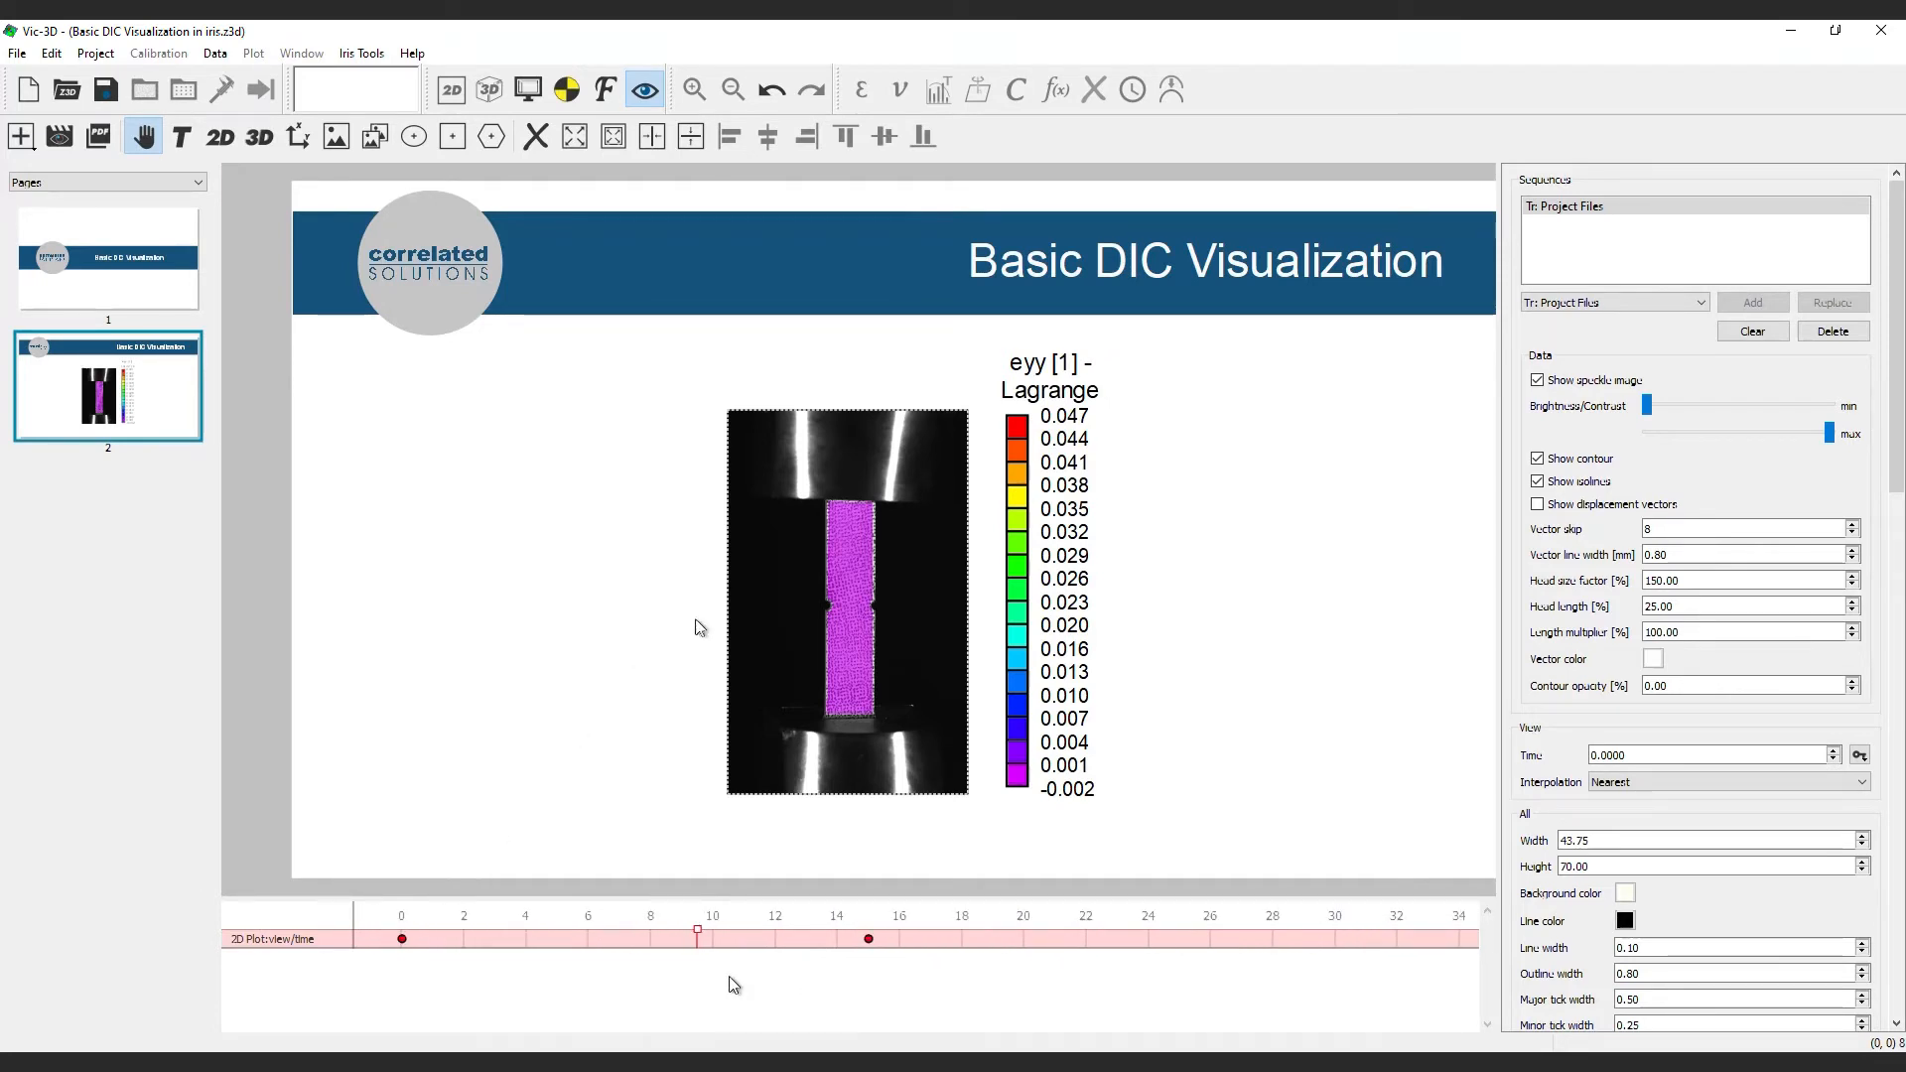
Change the title text of the second page to 2D Plot
{"action": "left_click", "coordinate": [1251, 268]}
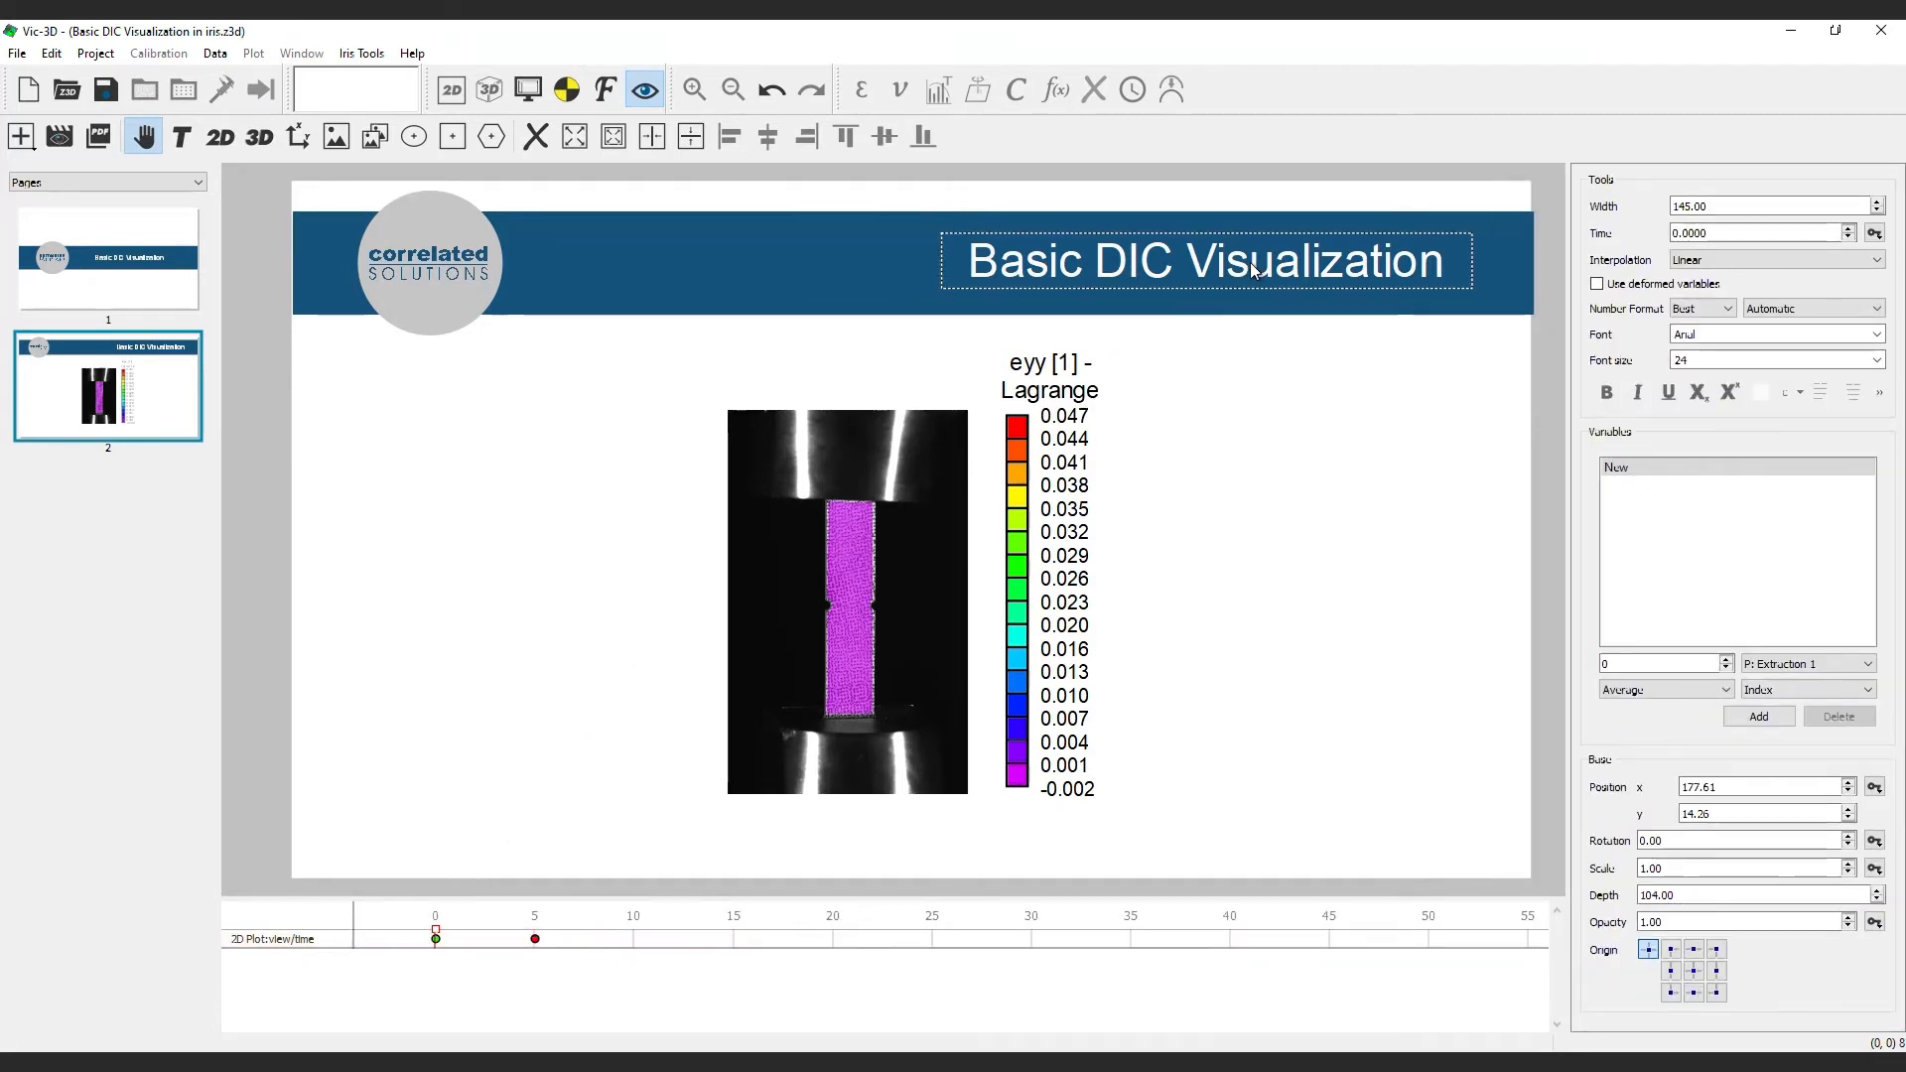
{"action": "triple_click", "coordinate": [983, 268]}
{"action": "type", "text": "2D Plot"}
{"action": "left_click", "coordinate": [1361, 523]}
Duplicate the 2D Plot page and delete the plot from the copy
{"action": "right_click", "coordinate": [77, 361]}
{"action": "left_click", "coordinate": [117, 483]}
{"action": "left_click", "coordinate": [804, 492]}
{"action": "key", "text": "Delete"}
Change the title of the duplicated third page to 3D Plot
{"action": "left_click", "coordinate": [1155, 263]}
{"action": "key", "text": "BackSpace"}
{"action": "type", "text": "3"}
{"action": "left_click", "coordinate": [1042, 460]}
Insert a 3D plot on the third page and position it near the page's center
{"action": "left_click", "coordinate": [262, 136]}
{"action": "left_click", "coordinate": [733, 463]}
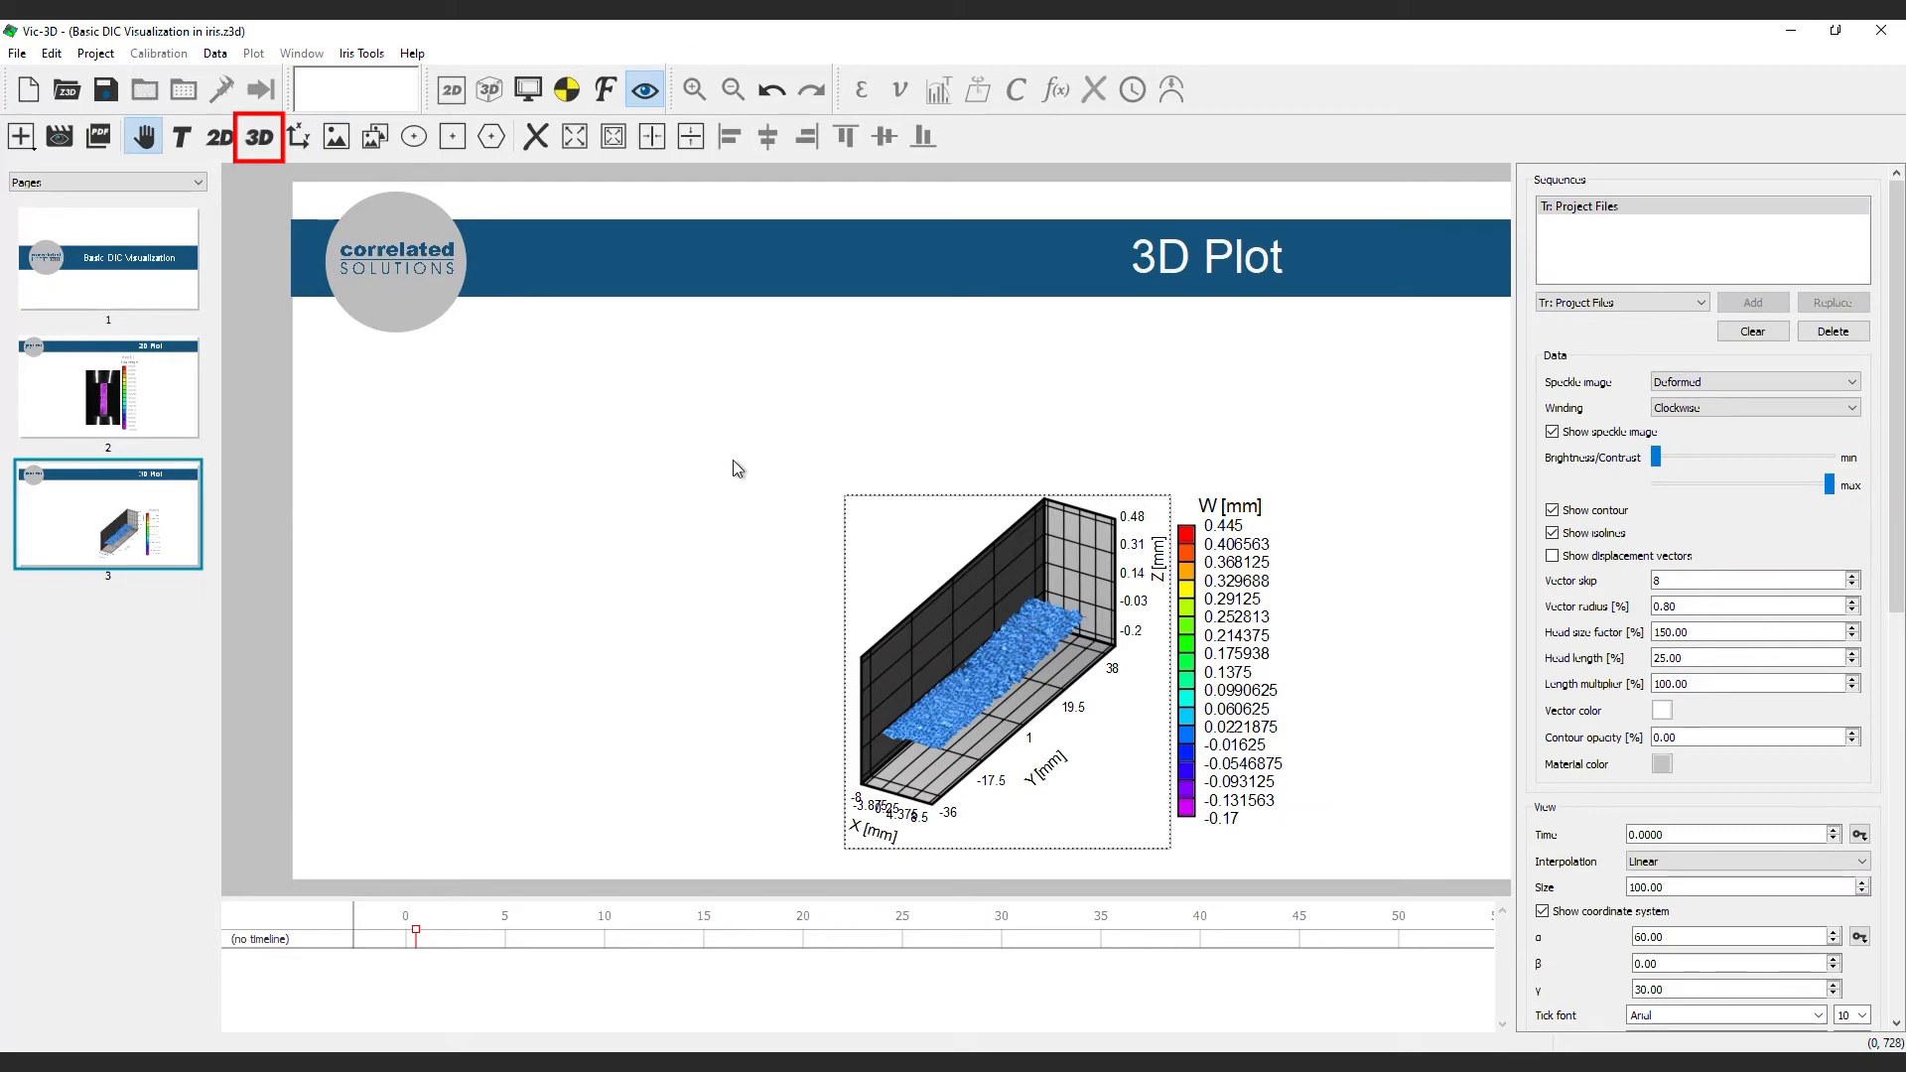
{"action": "left_click_drag", "start_coordinate": [1022, 593], "coordinate": [890, 476]}
Set the contour variable of the 3D plot's color legend to eyy [1] - Lagrange
{"action": "left_click", "coordinate": [1053, 483]}
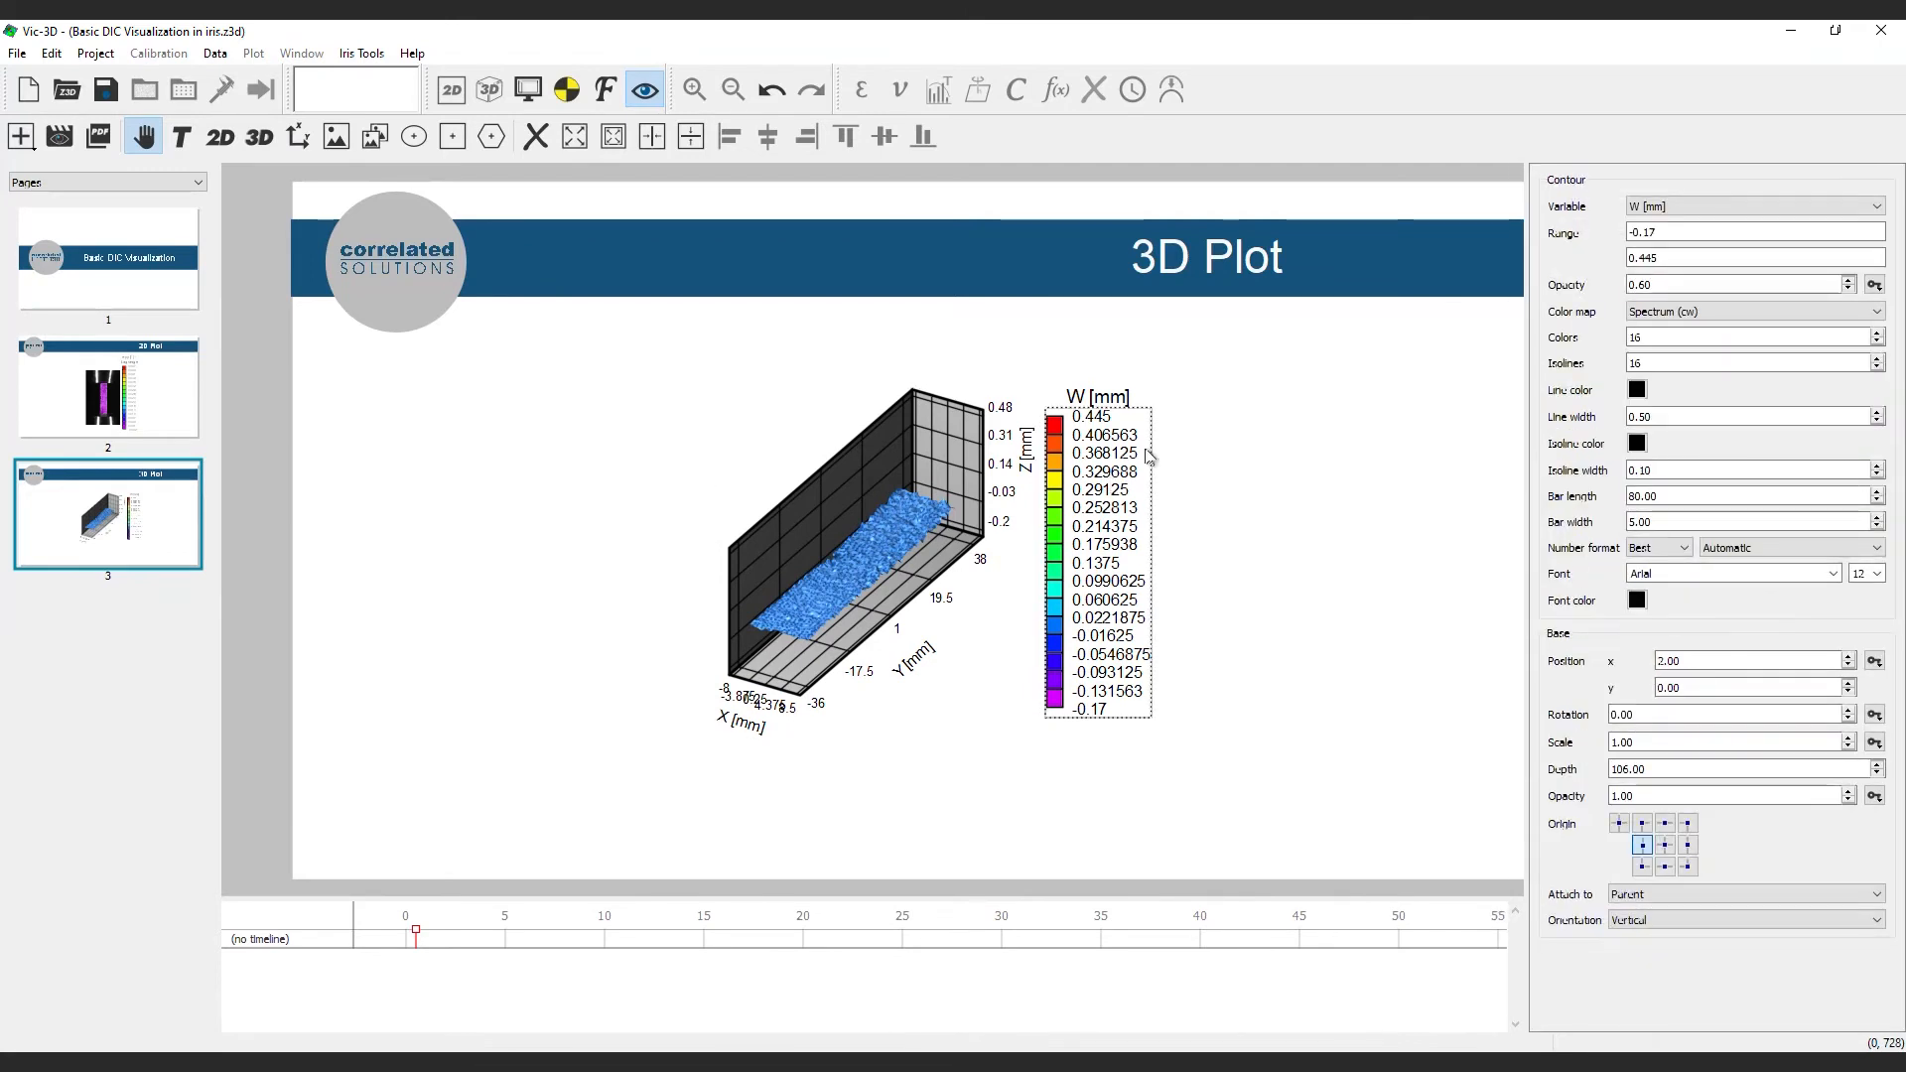
{"action": "left_click", "coordinate": [1883, 205]}
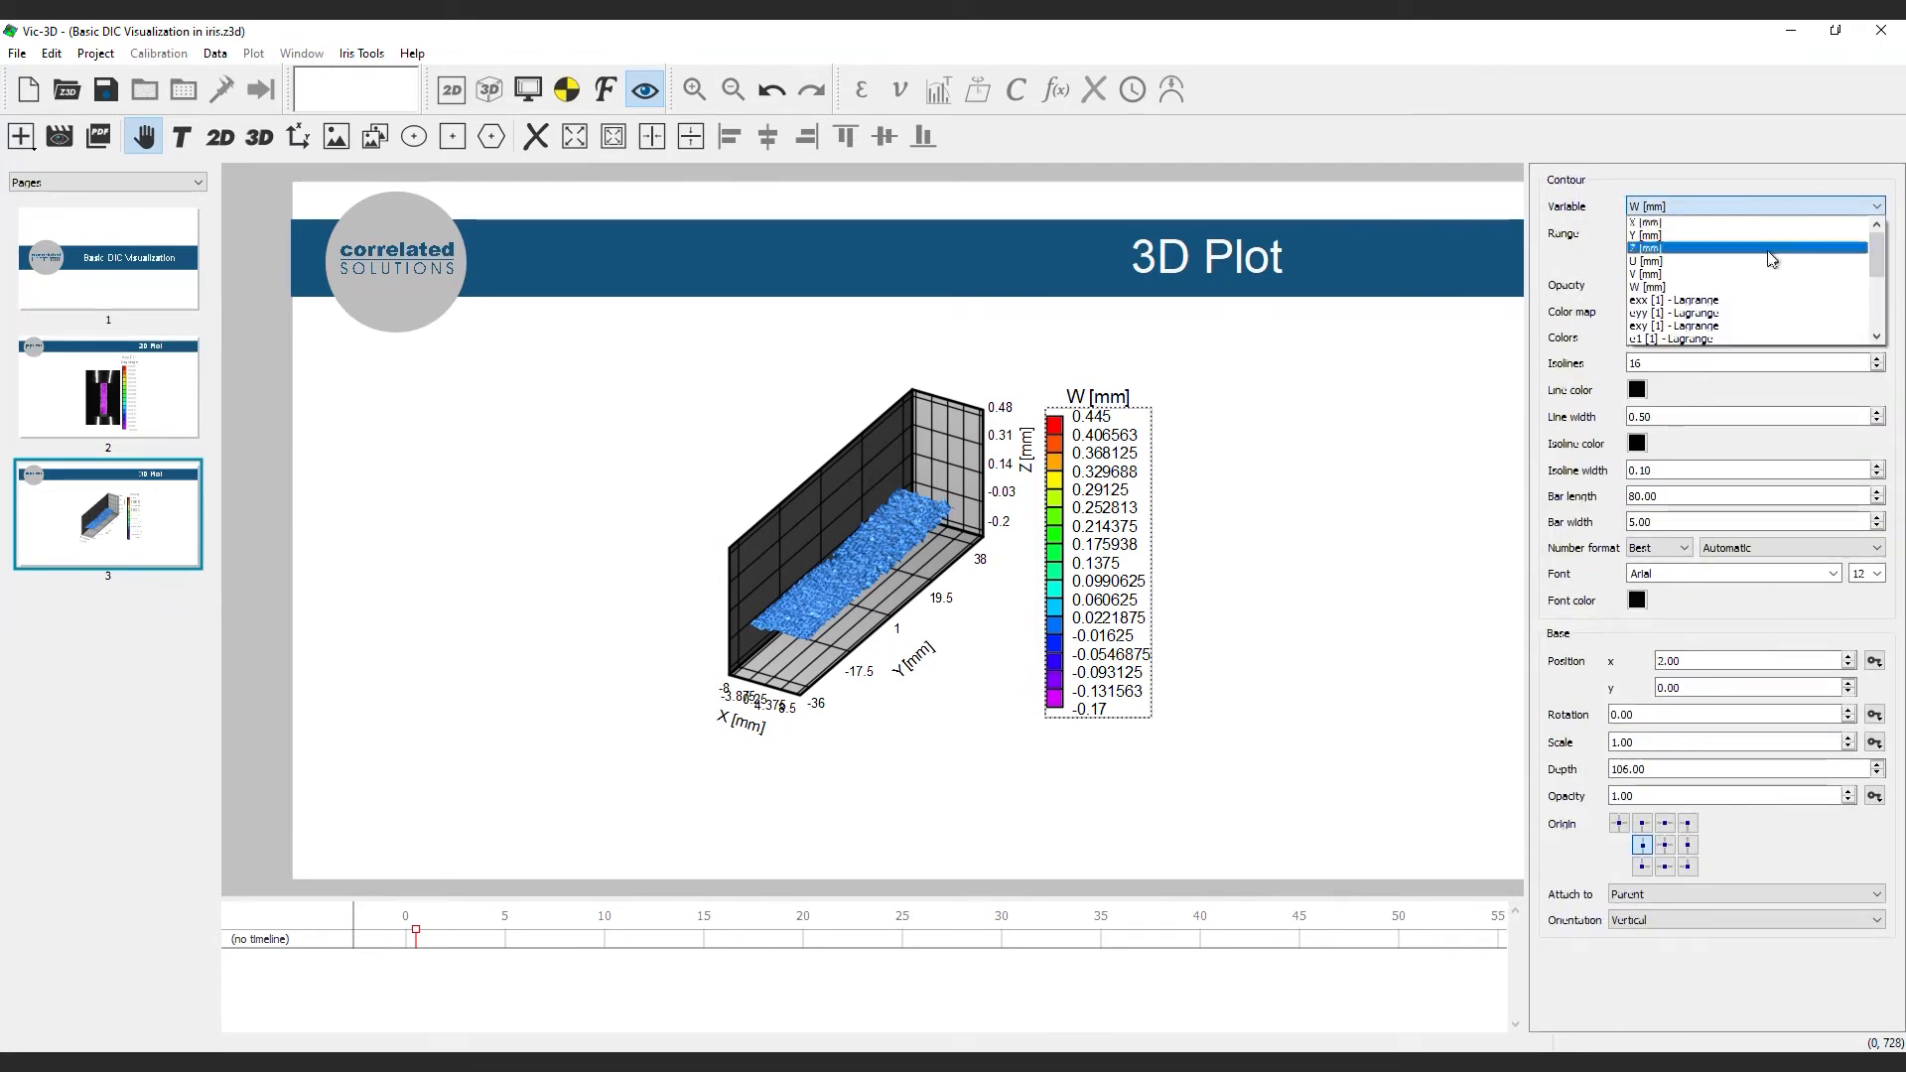
{"action": "left_click", "coordinate": [1681, 314]}
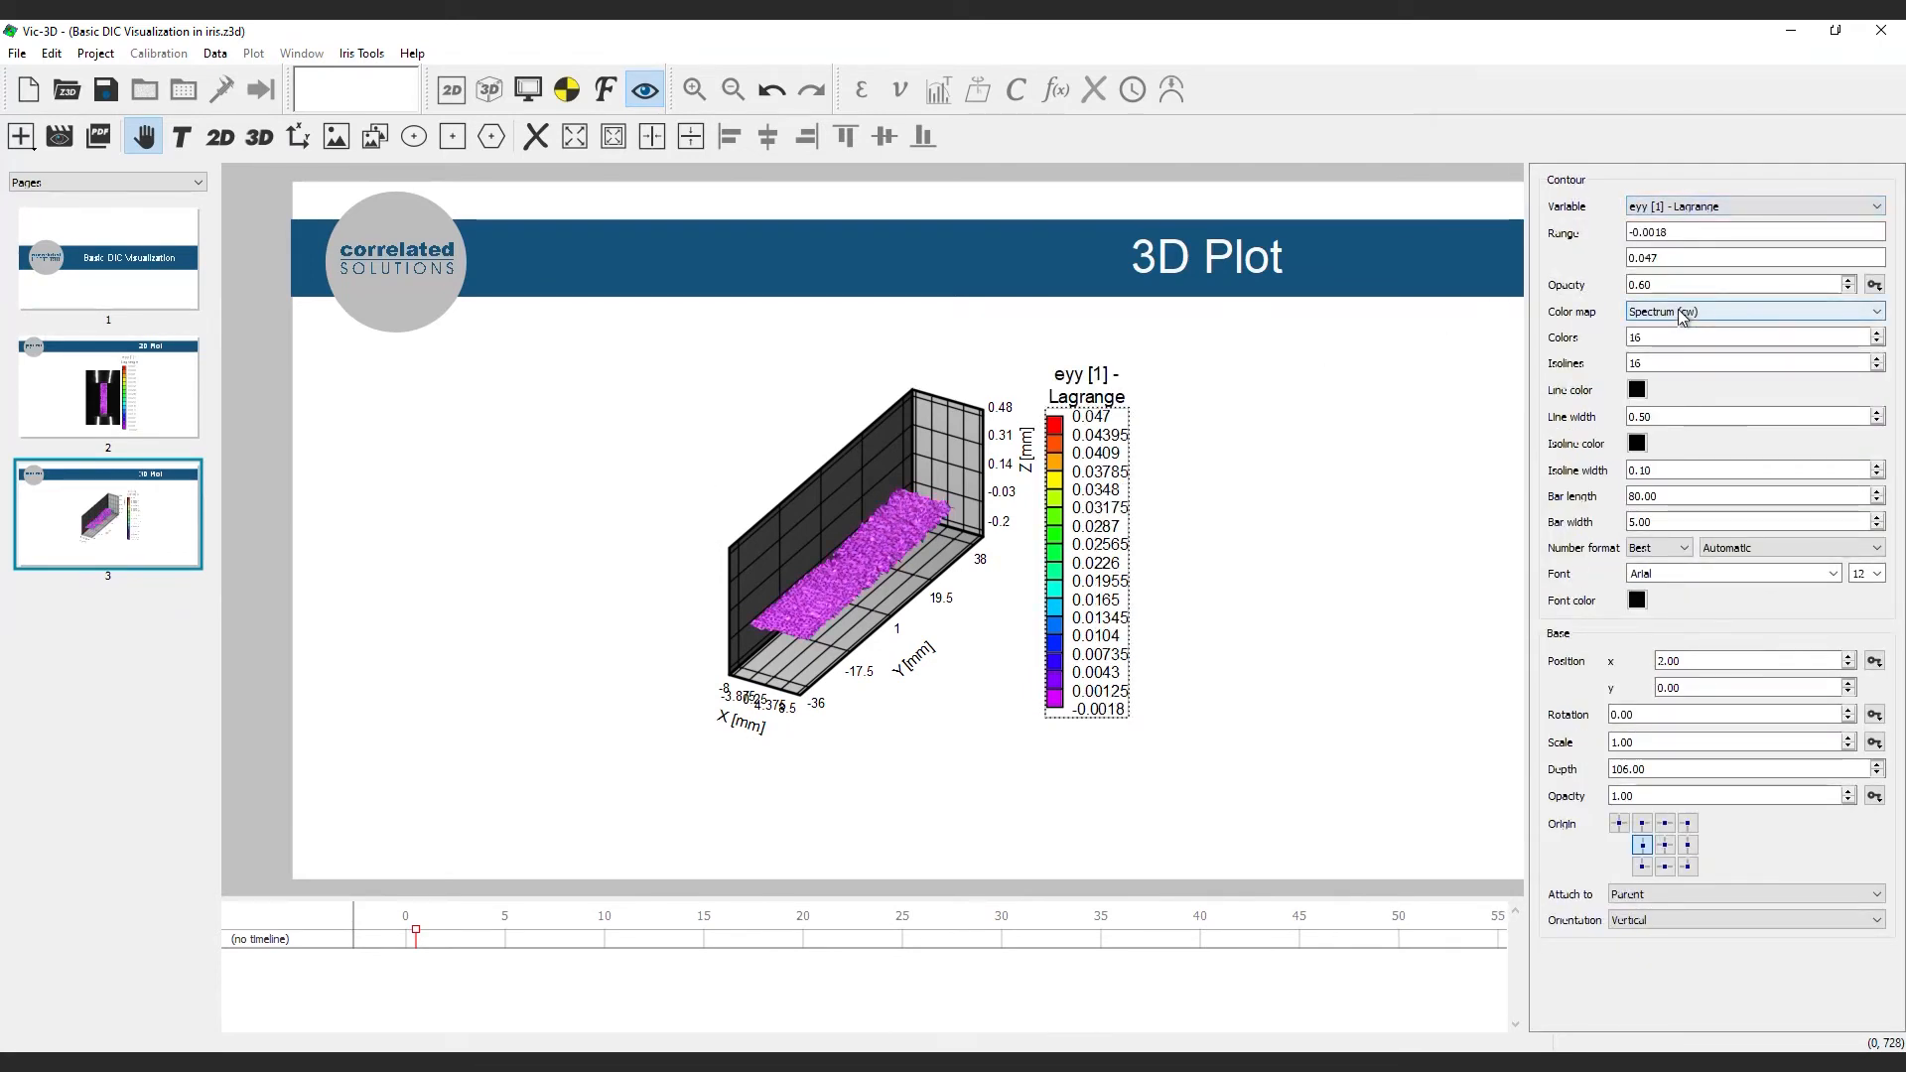
Set the 3D plot legend's number format to Number with 3 decimal places and its orientation to Horizontal
{"action": "left_click", "coordinate": [1688, 549]}
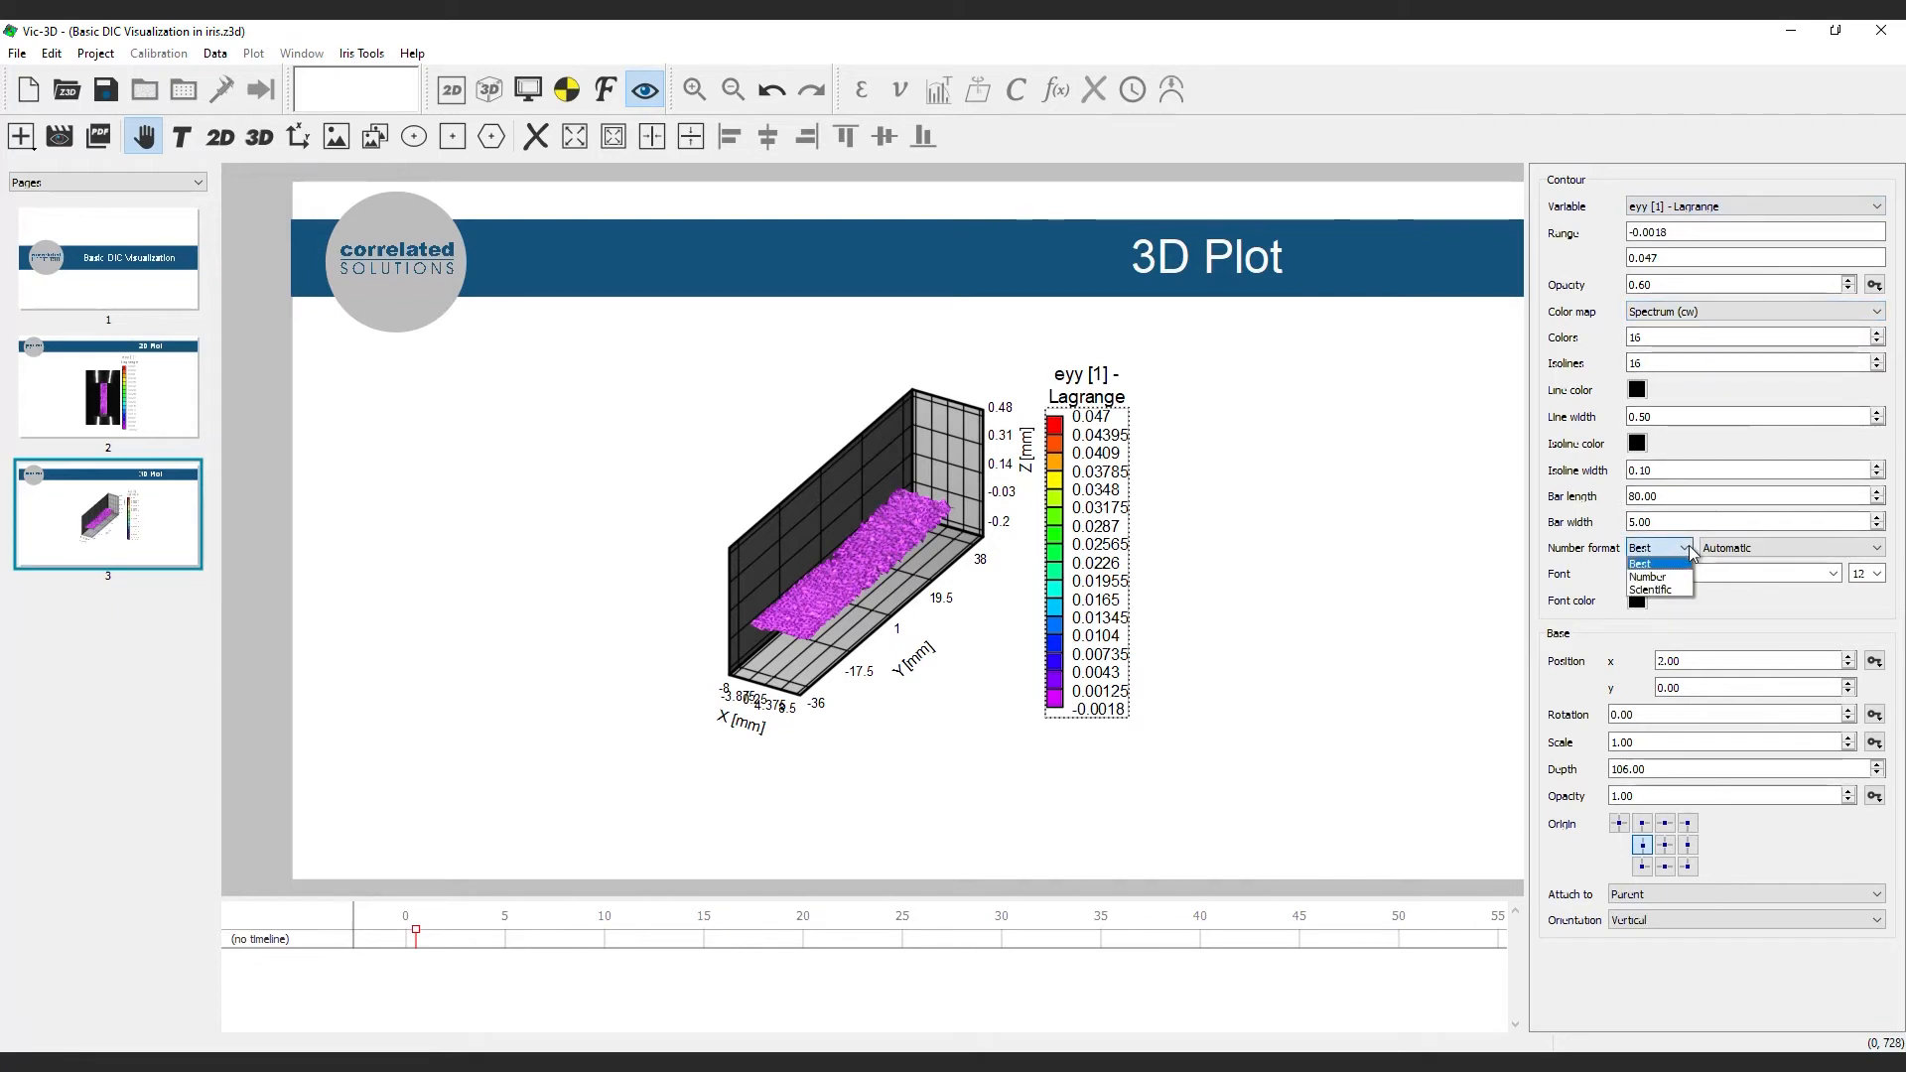
{"action": "left_click", "coordinate": [1648, 576]}
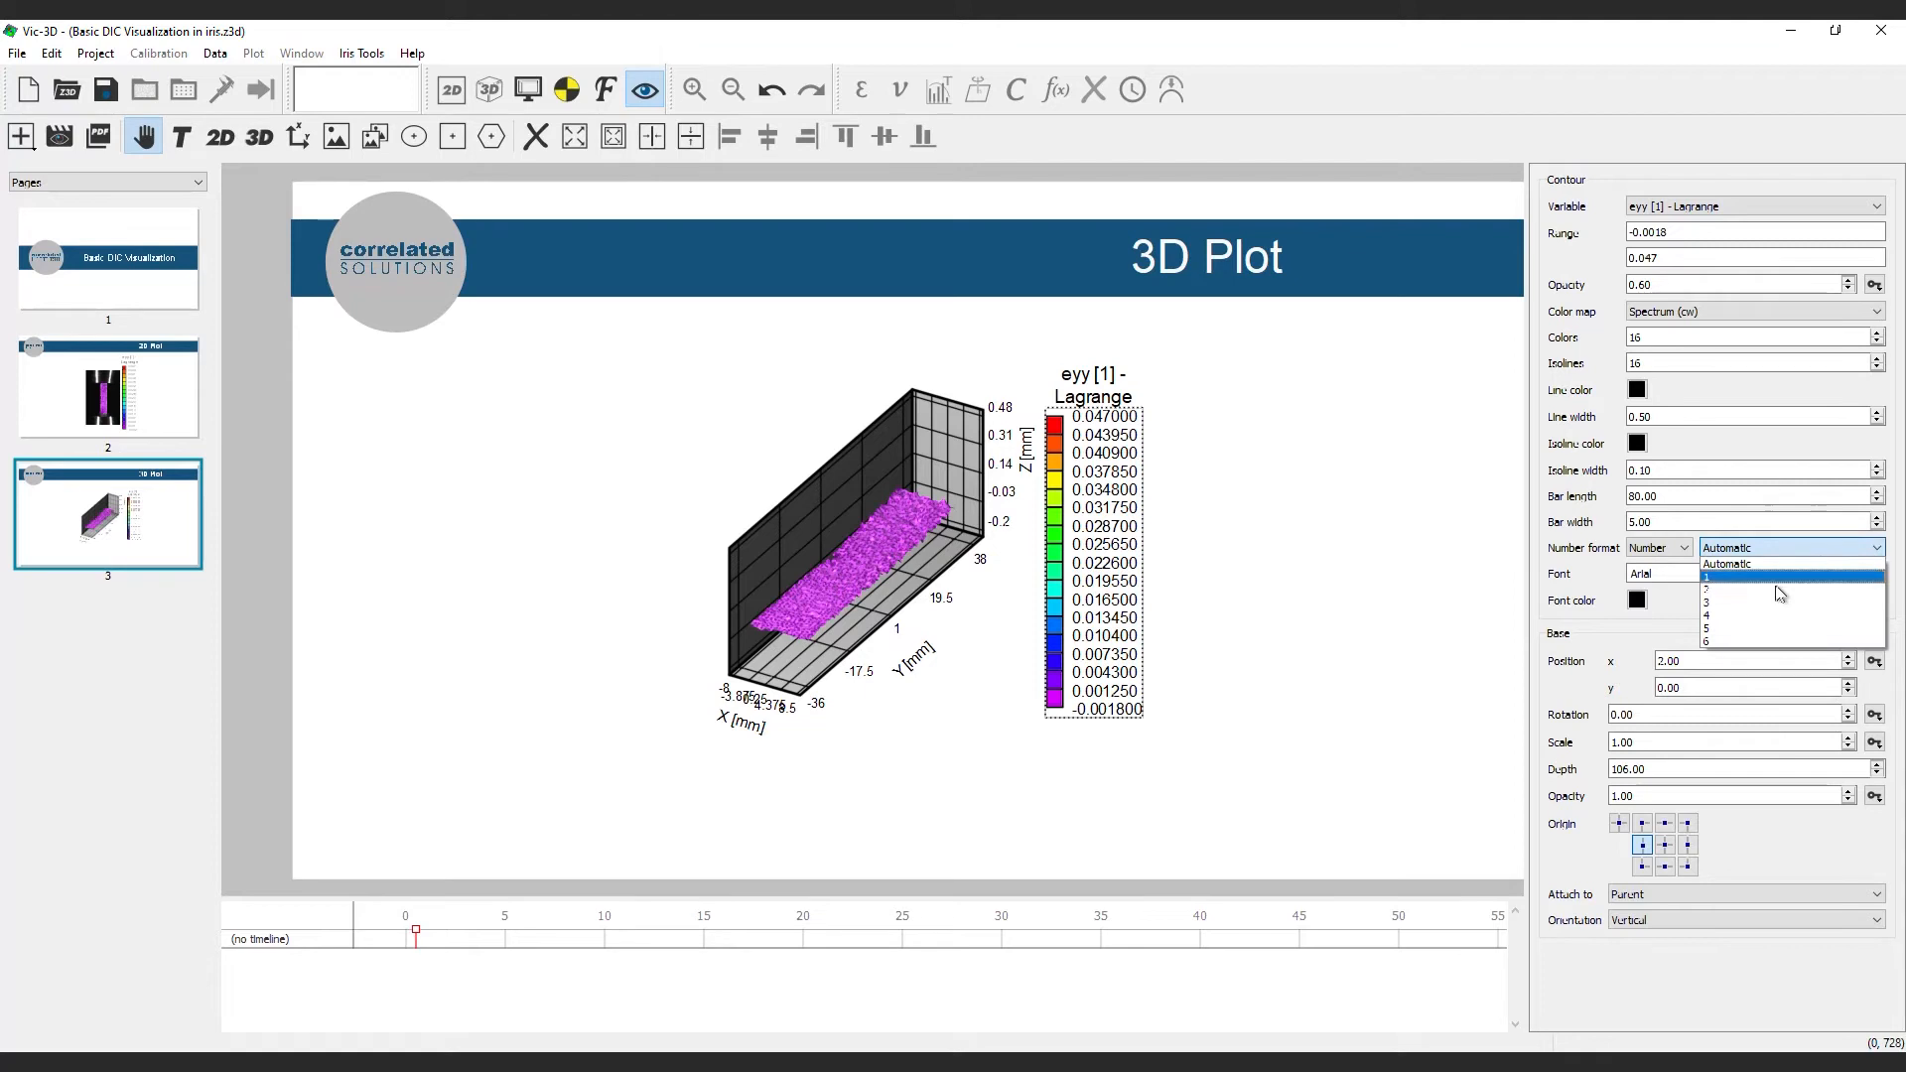
{"action": "left_click", "coordinate": [1749, 602]}
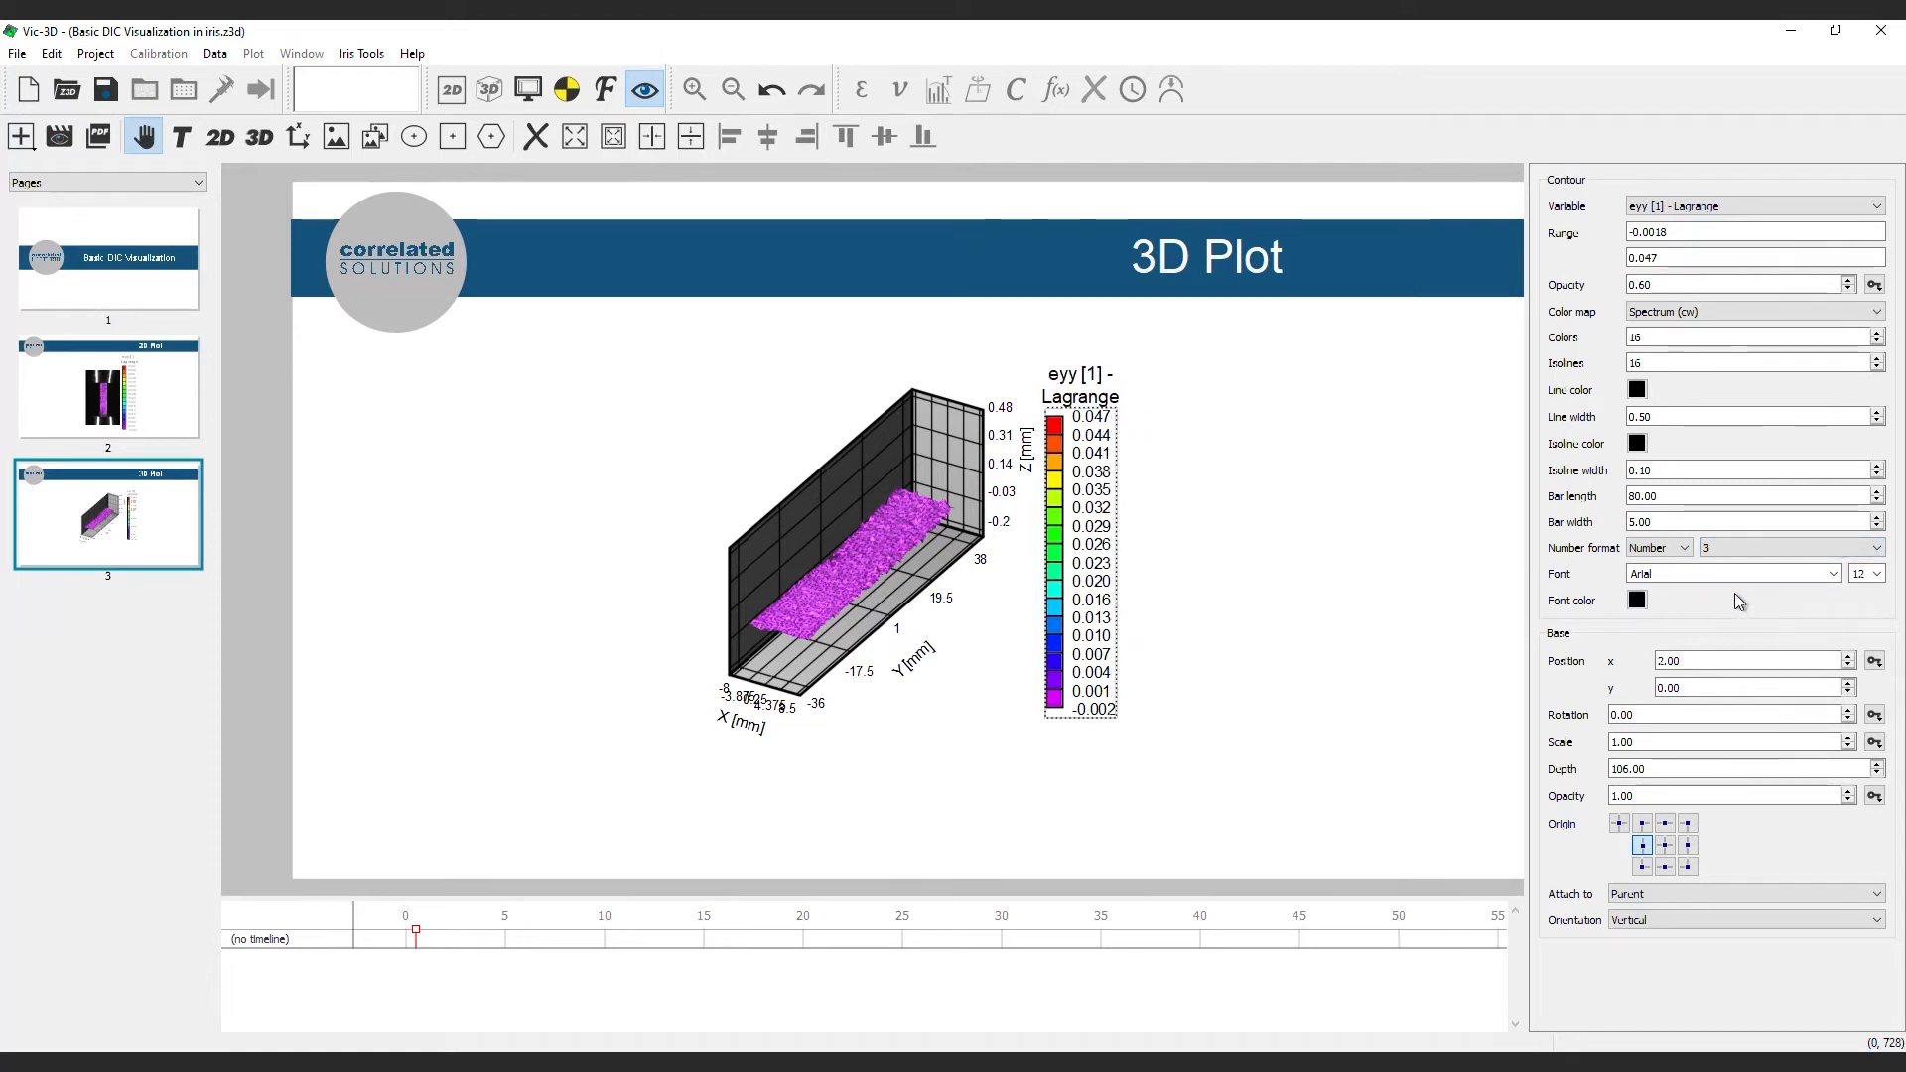
{"action": "left_click", "coordinate": [1877, 921]}
{"action": "left_click", "coordinate": [1691, 937]}
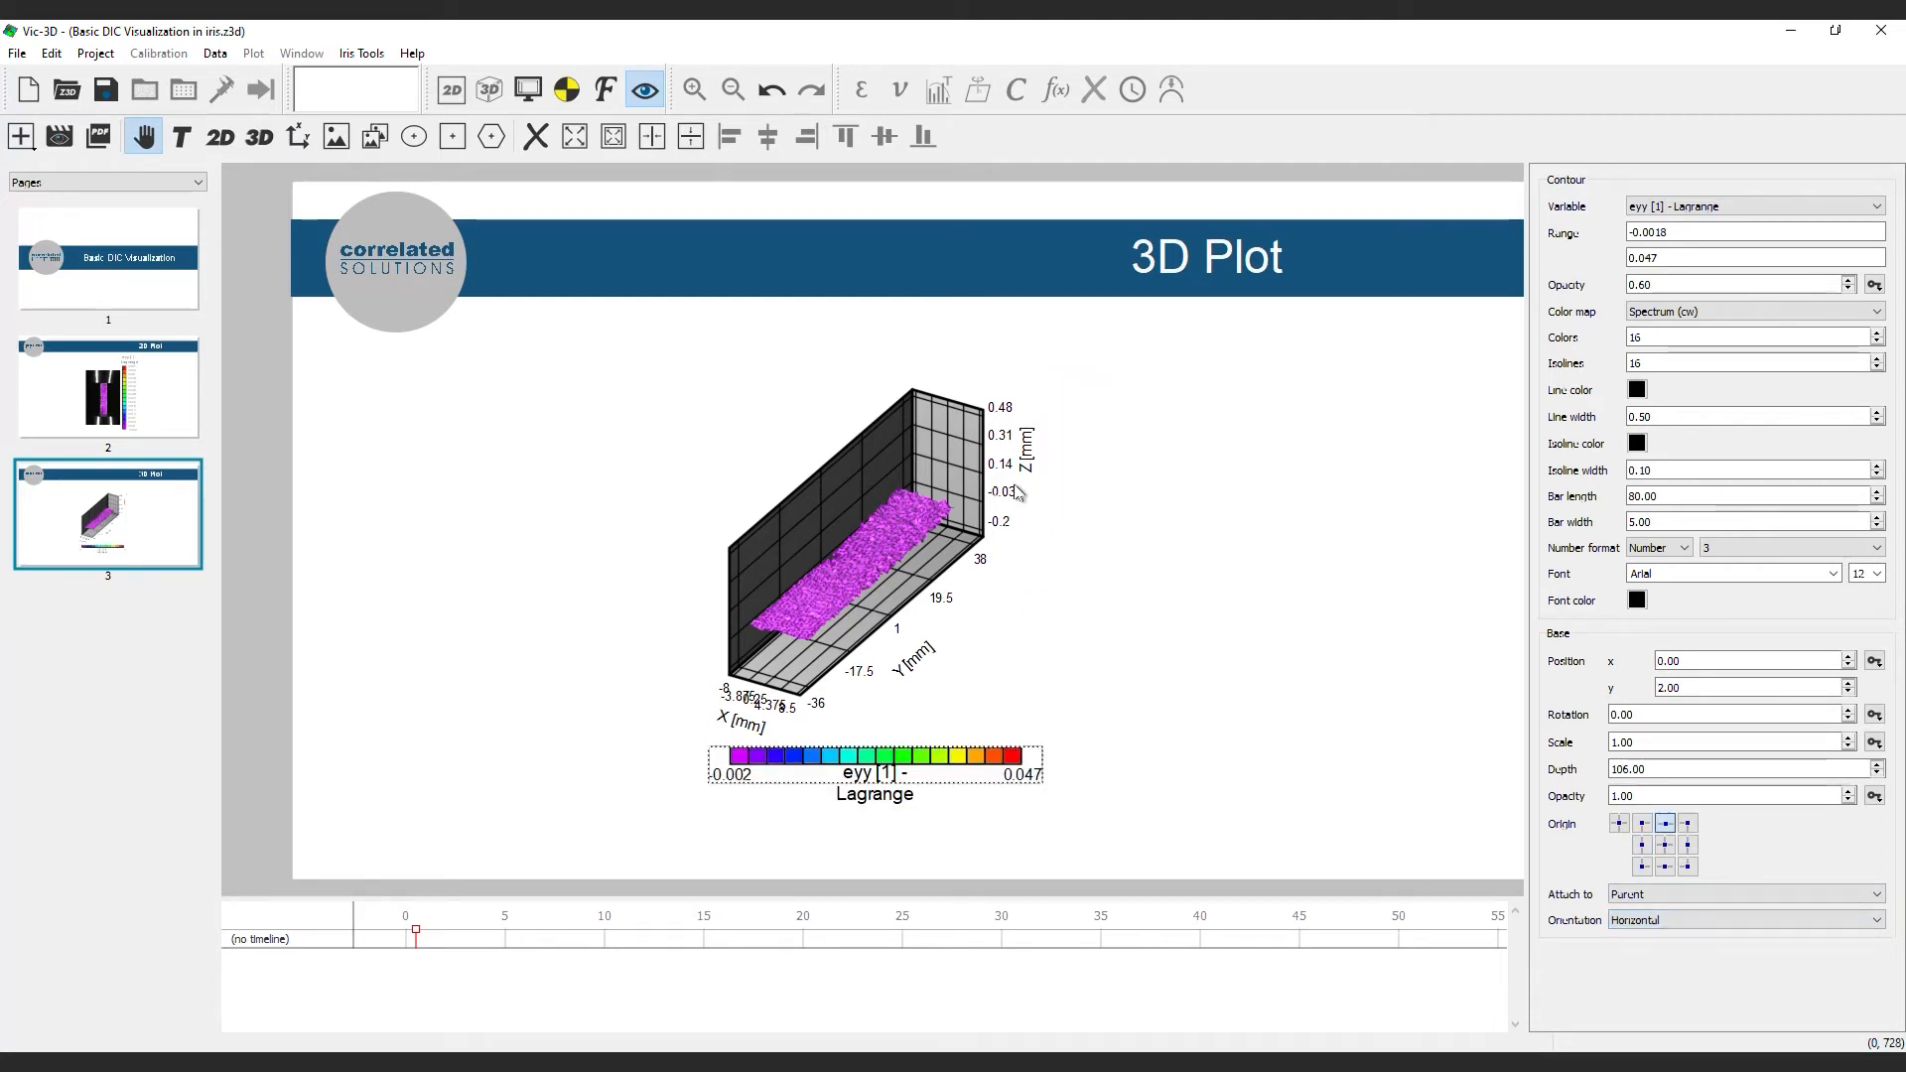
Enlarge the 3D plot with its attached legend by about 30 percent and move it up below the title banner
{"action": "left_click", "coordinate": [968, 496]}
{"action": "left_click_drag", "start_coordinate": [1897, 368], "coordinate": [1896, 770]}
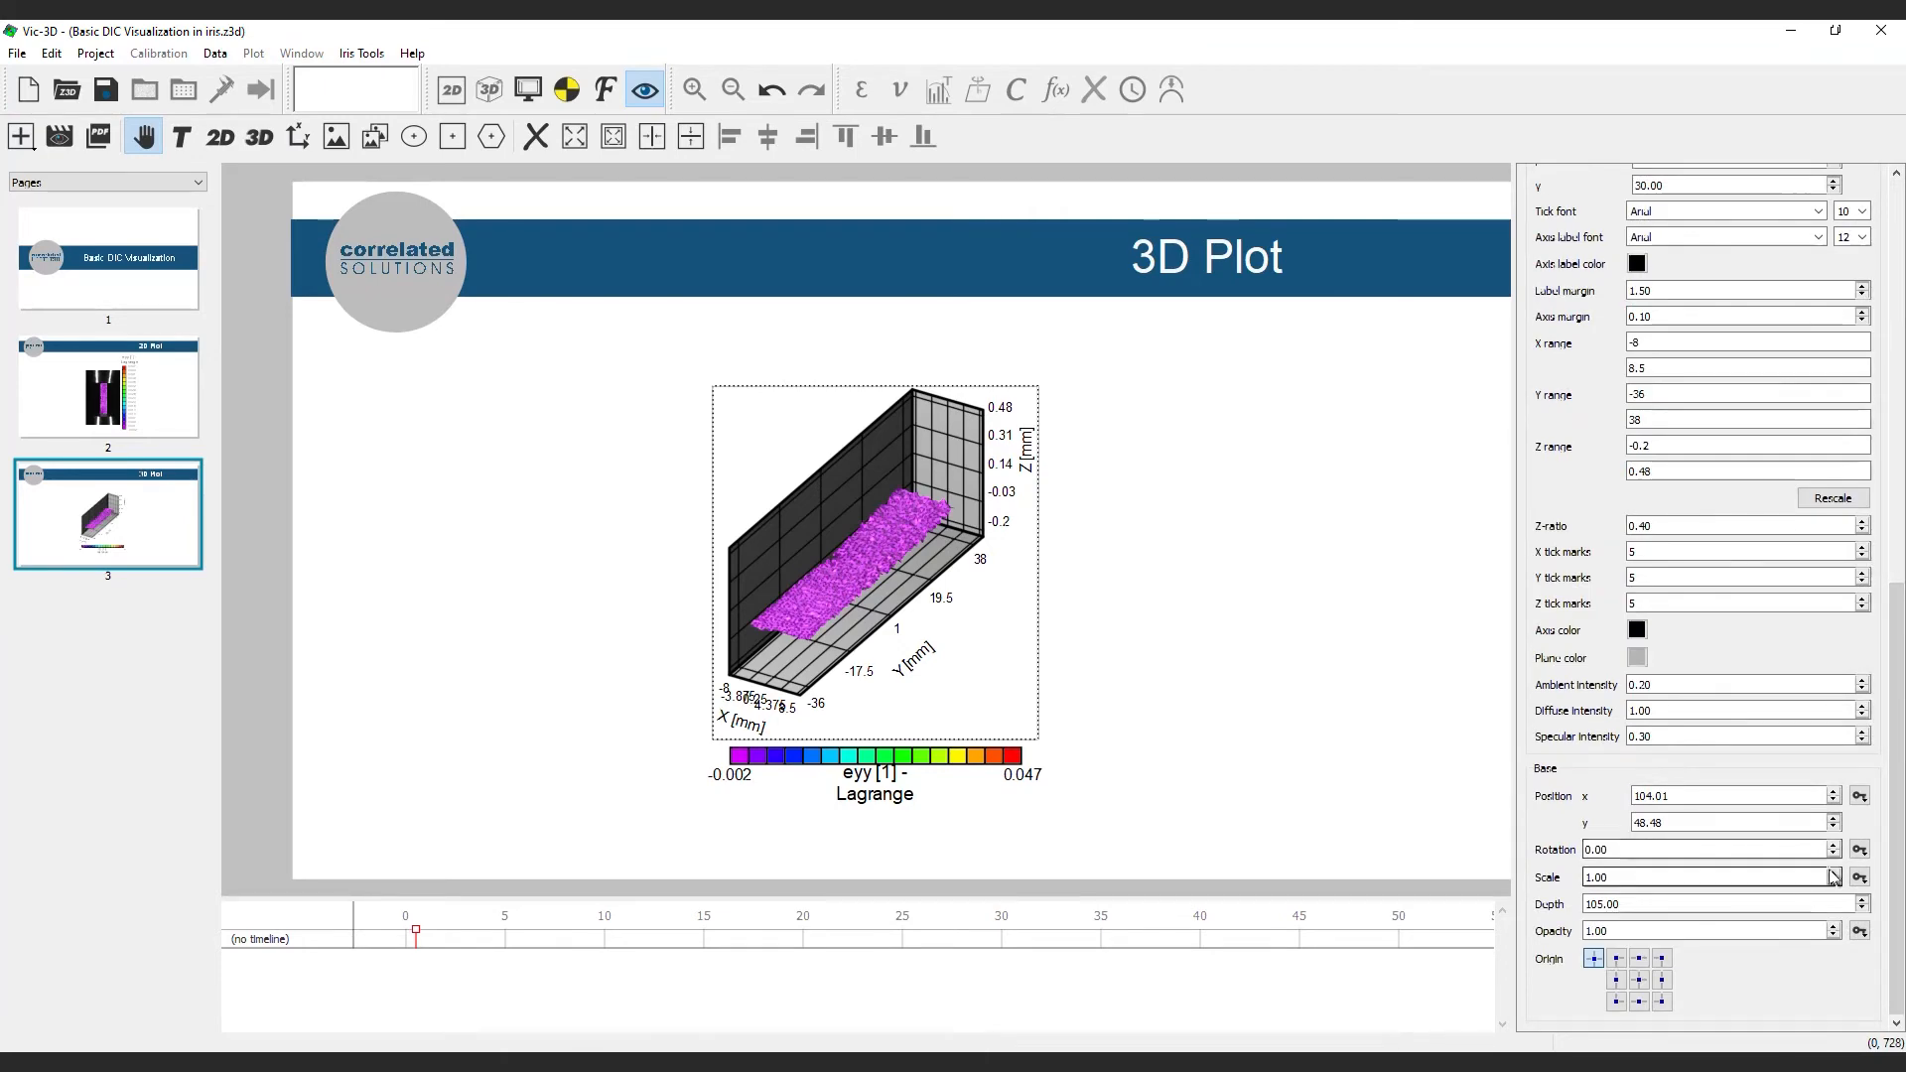
{"action": "left_click", "coordinate": [1833, 873]}
{"action": "left_click", "coordinate": [1833, 874]}
{"action": "left_click", "coordinate": [1833, 873]}
{"action": "left_click", "coordinate": [1832, 874]}
{"action": "left_click", "coordinate": [1833, 874]}
{"action": "left_click", "coordinate": [1833, 874]}
{"action": "left_click", "coordinate": [1241, 685]}
{"action": "left_click_drag", "start_coordinate": [913, 631], "coordinate": [892, 555]}
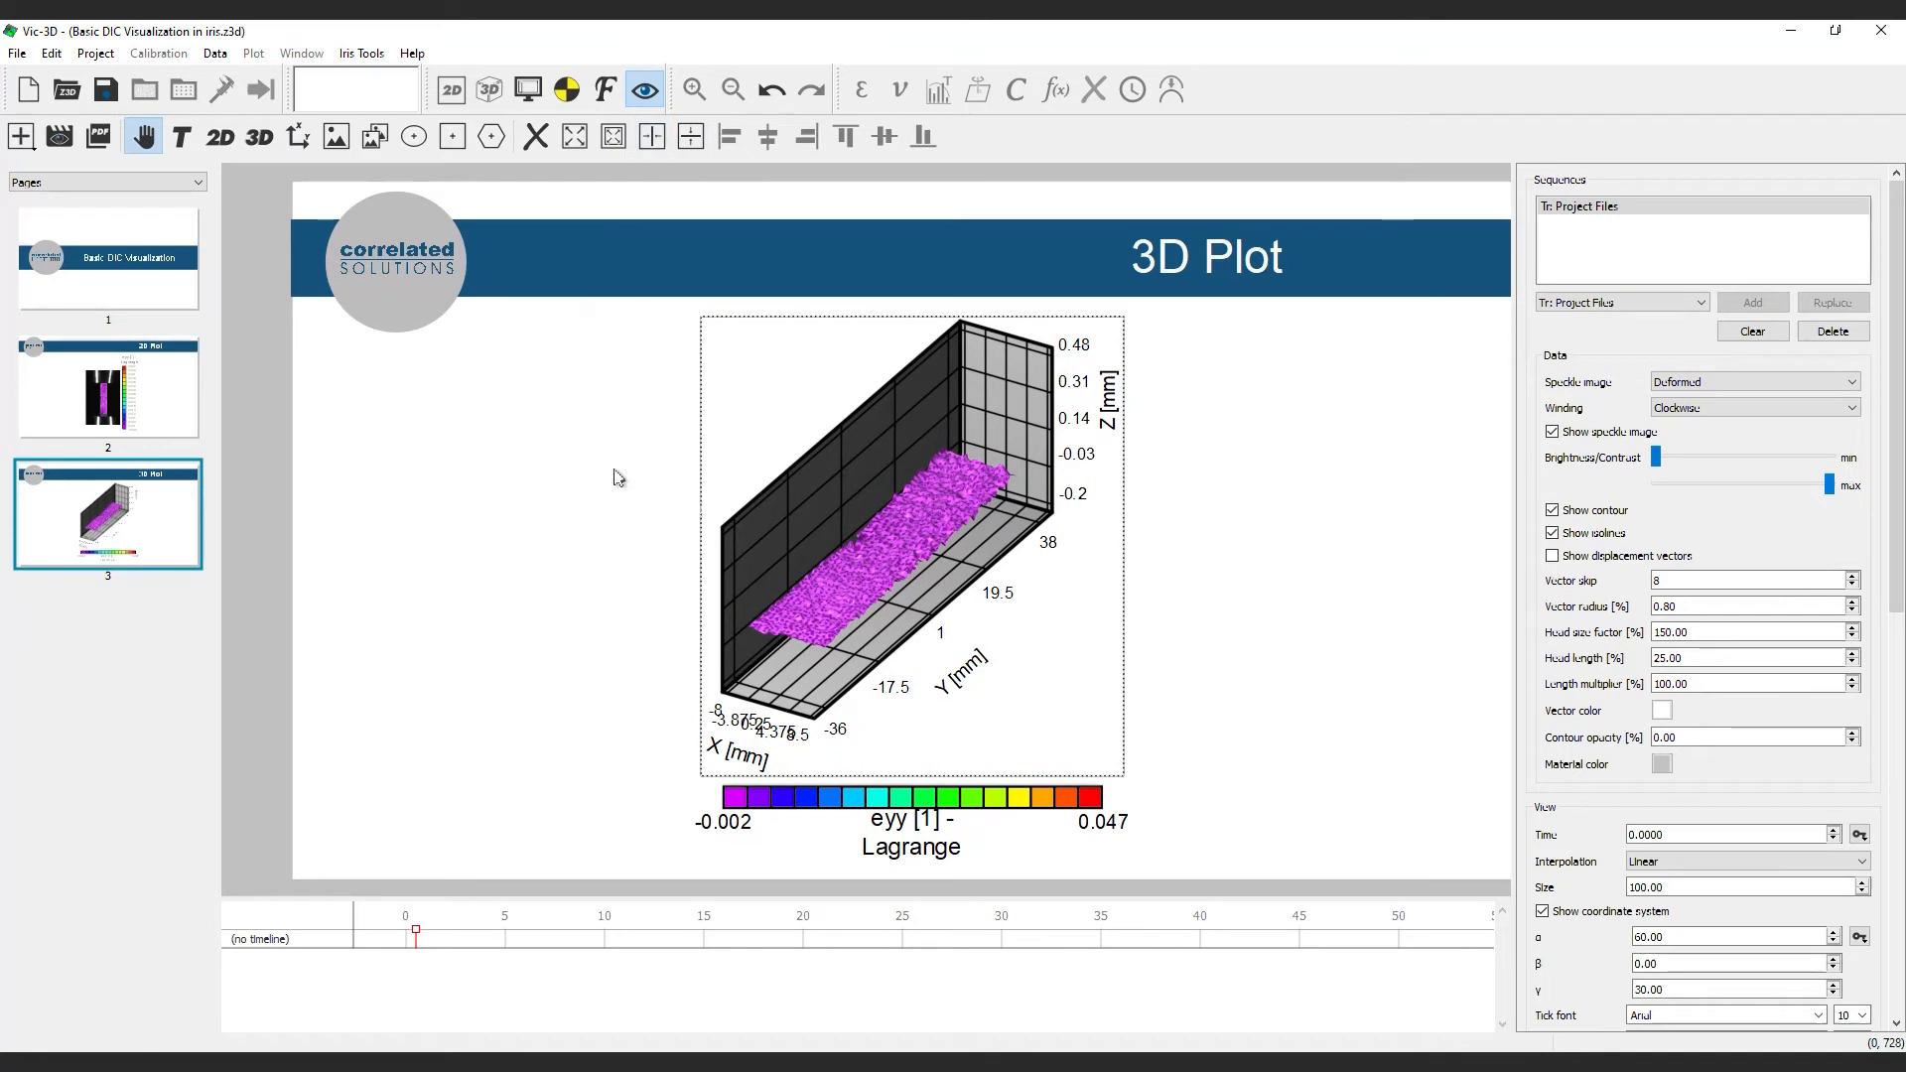
Animate the 3D plot's time with the Forward 10s keyframe preset
{"action": "left_click_drag", "start_coordinate": [1897, 389], "coordinate": [1901, 527]}
{"action": "left_click", "coordinate": [1859, 553]}
{"action": "left_click", "coordinate": [1777, 622]}
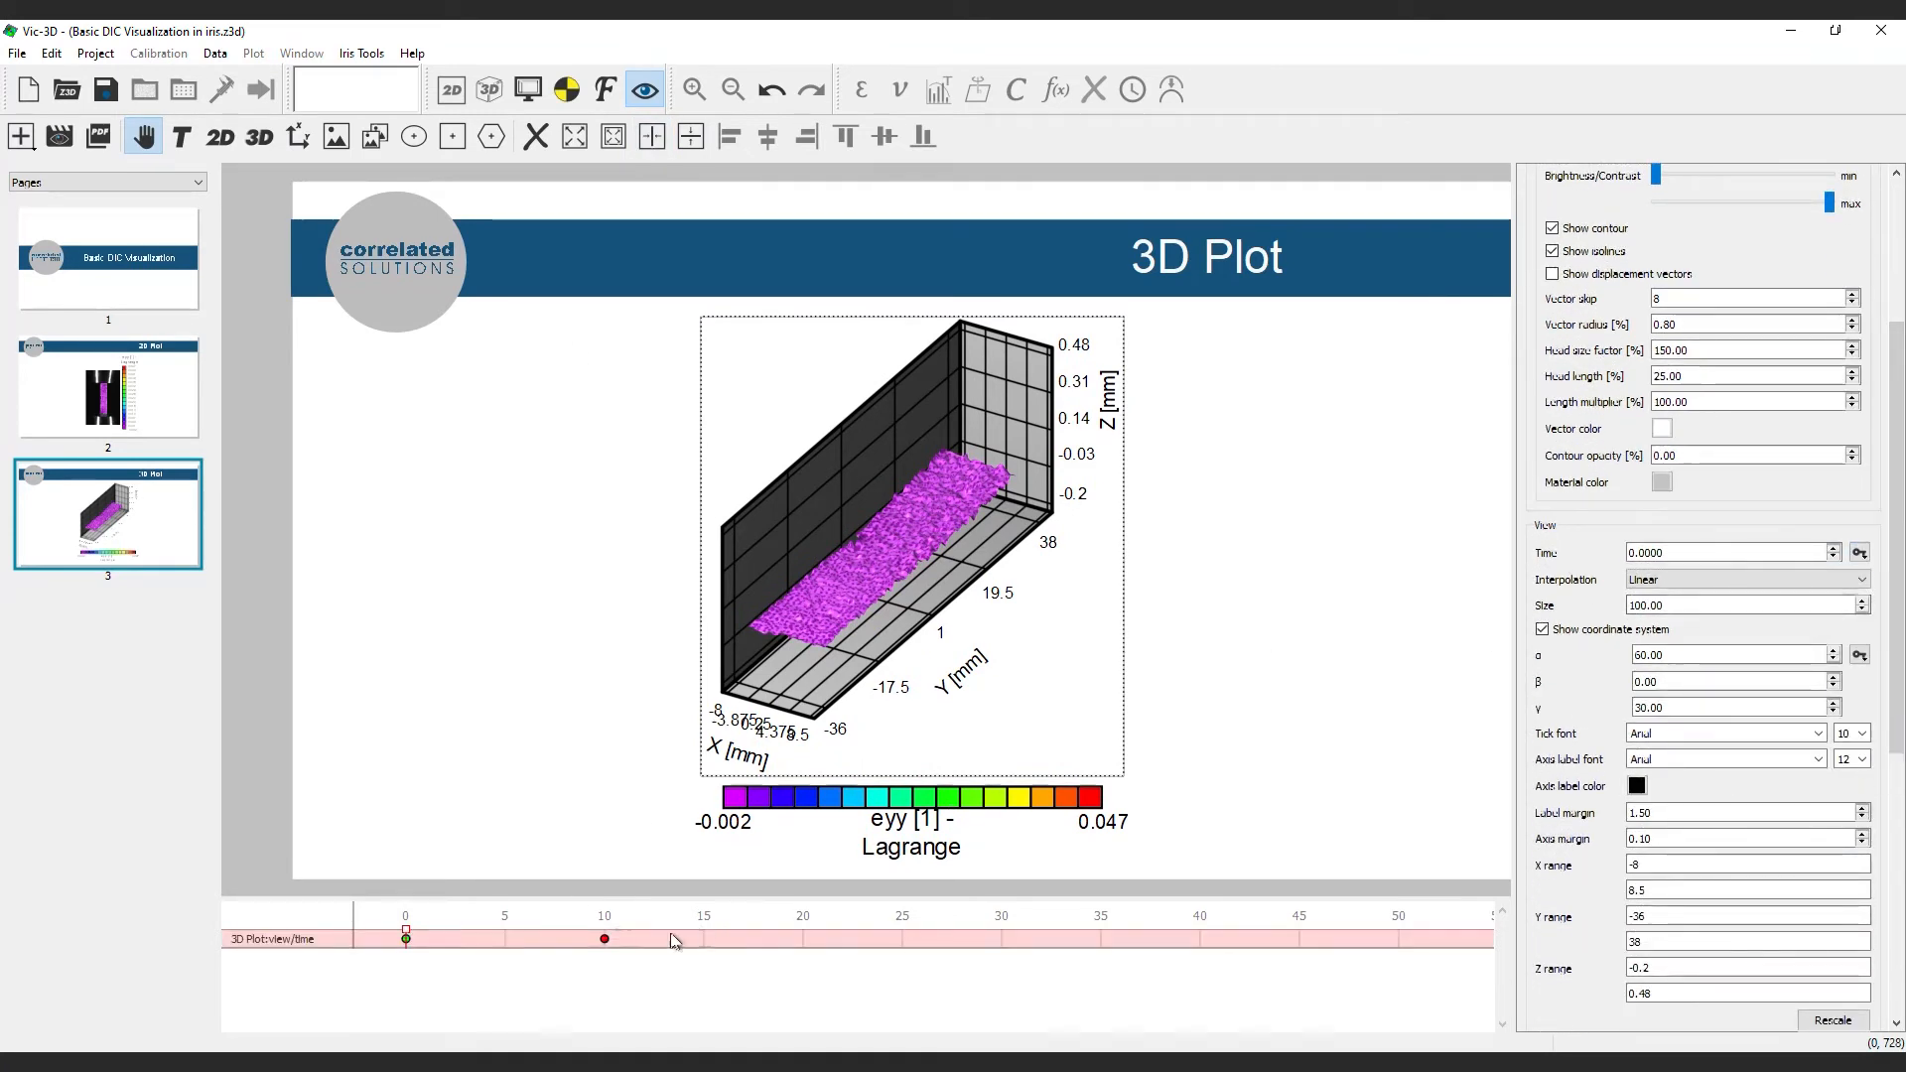
{"action": "mouse_move", "coordinate": [406, 936]}
{"action": "left_mouse_down"}
{"action": "mouse_move", "coordinate": [605, 937]}
{"action": "mouse_move", "coordinate": [406, 939]}
{"action": "left_mouse_up"}
Rotate the 3D plot's view to about α 70, β 6 and γ 39, and preview the animation up to about 2 seconds
{"action": "left_click", "coordinate": [878, 582]}
{"action": "scroll", "coordinate": [878, 582], "scroll_direction": "up", "scroll_amount": 1}
{"action": "scroll", "coordinate": [878, 582], "scroll_direction": "down", "scroll_amount": 2}
{"action": "mouse_move", "coordinate": [878, 582]}
{"action": "left_mouse_down"}
{"action": "mouse_move", "coordinate": [842, 584]}
{"action": "mouse_move", "coordinate": [886, 604]}
{"action": "mouse_move", "coordinate": [826, 612]}
{"action": "mouse_move", "coordinate": [823, 638]}
{"action": "mouse_move", "coordinate": [854, 562]}
{"action": "left_mouse_up"}
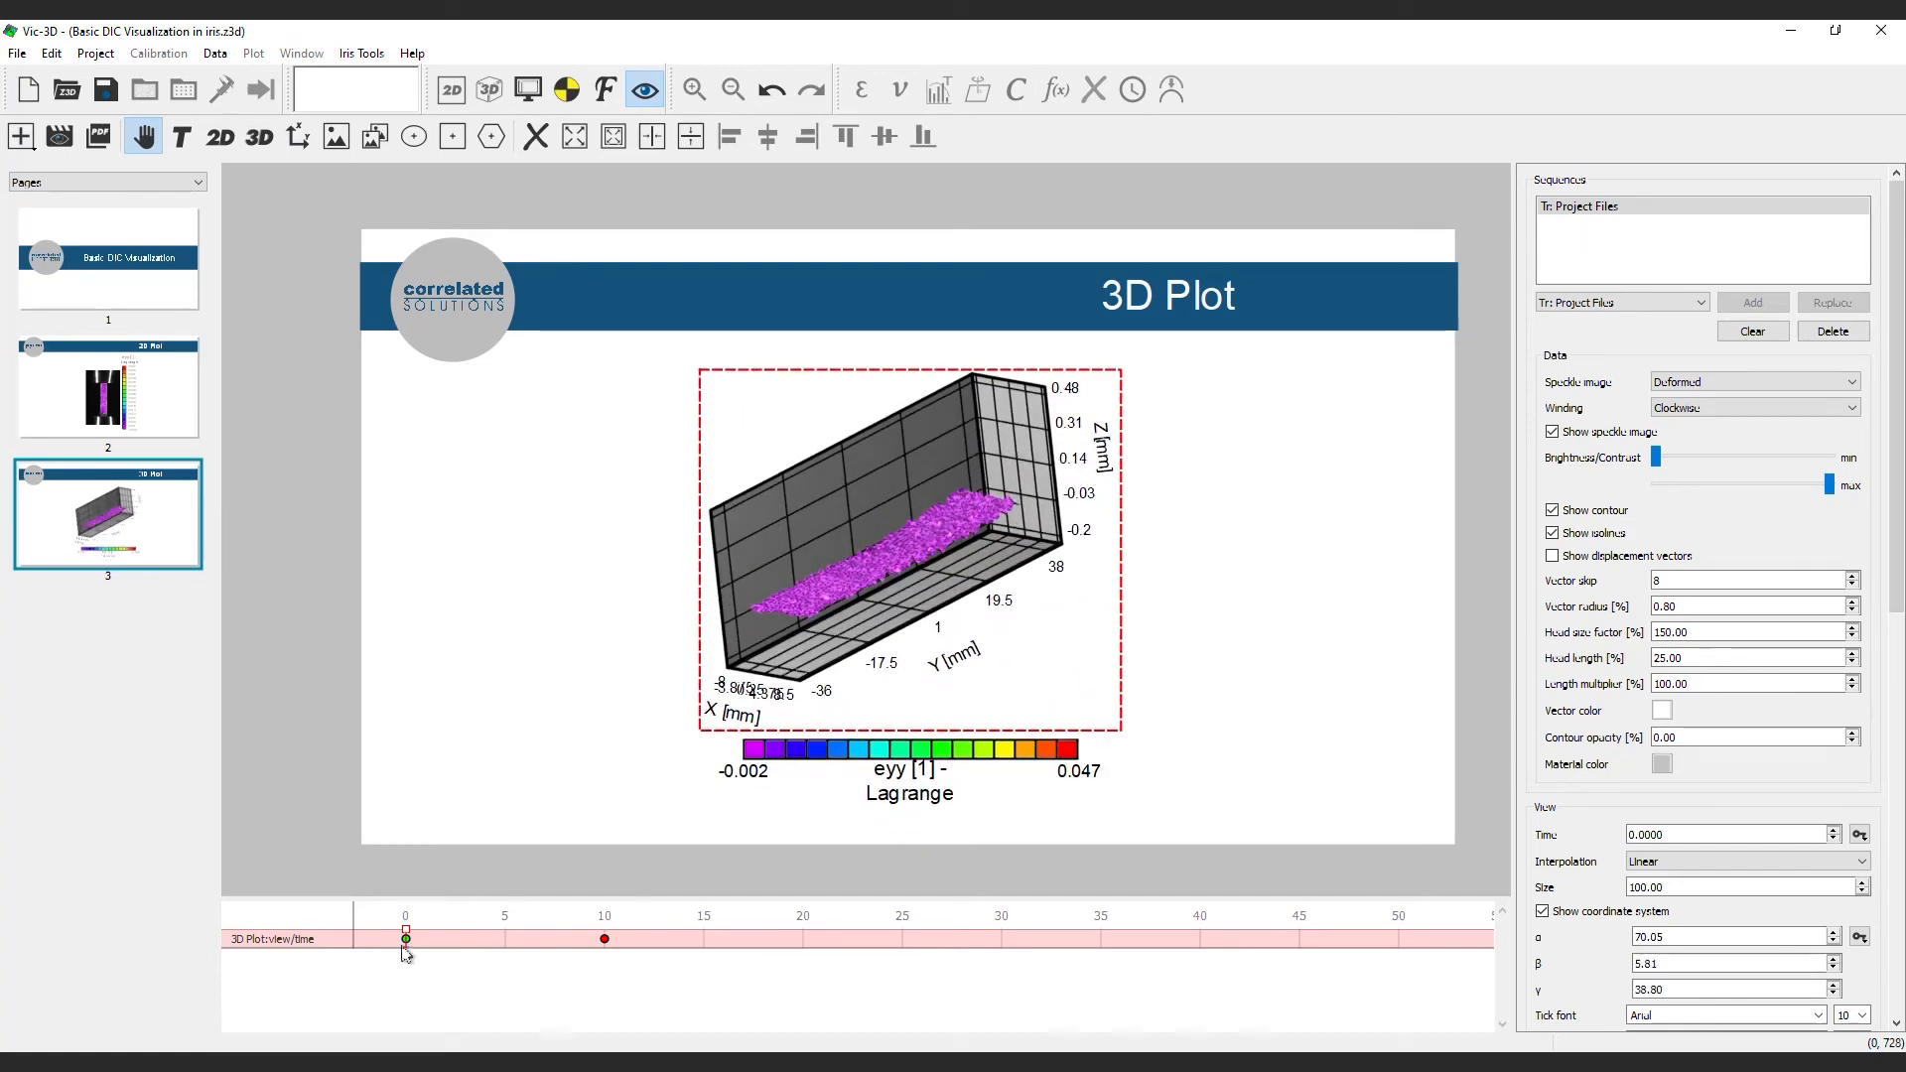
{"action": "mouse_move", "coordinate": [408, 936]}
{"action": "left_mouse_down"}
{"action": "mouse_move", "coordinate": [586, 933]}
{"action": "mouse_move", "coordinate": [427, 929]}
{"action": "mouse_move", "coordinate": [635, 888]}
{"action": "mouse_move", "coordinate": [452, 904]}
{"action": "left_mouse_up"}
Duplicate the 3D Plot page and remove the plot from the copy
{"action": "right_click", "coordinate": [168, 546]}
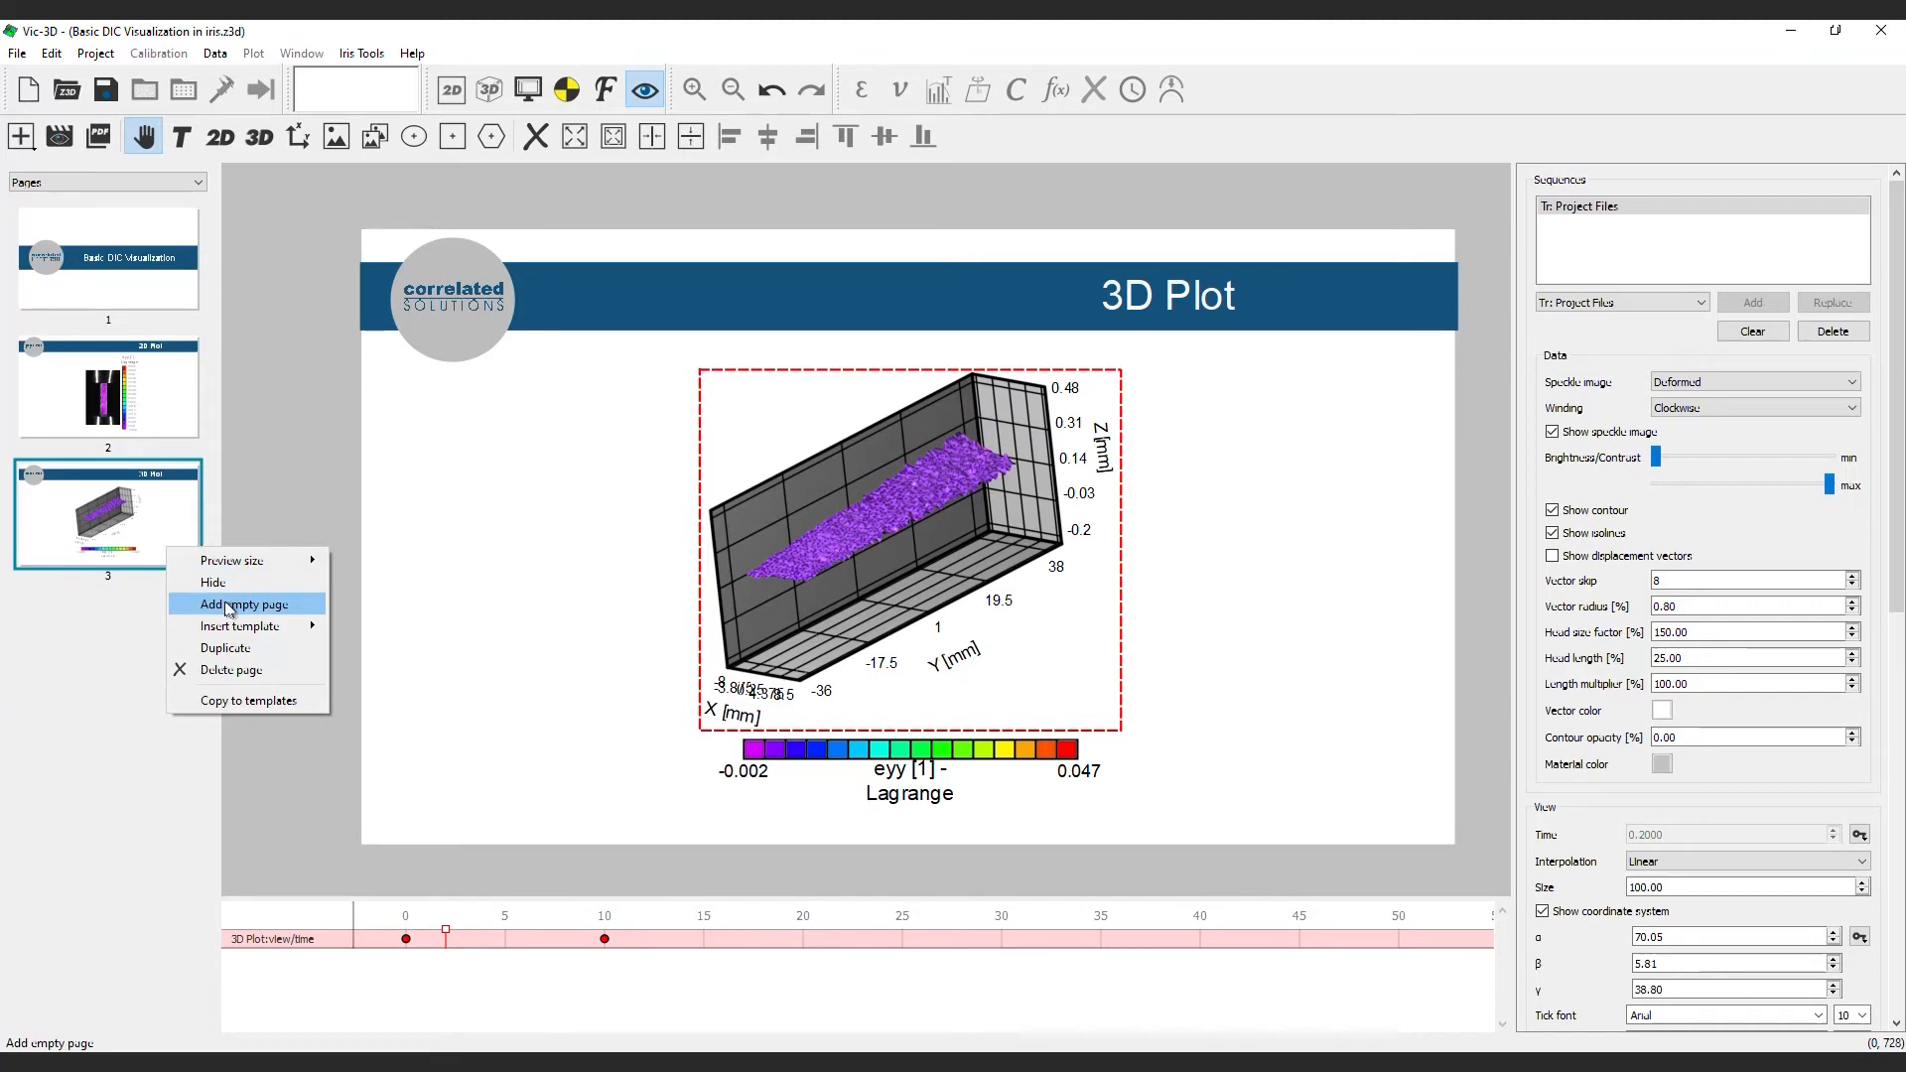
{"action": "left_click", "coordinate": [238, 650]}
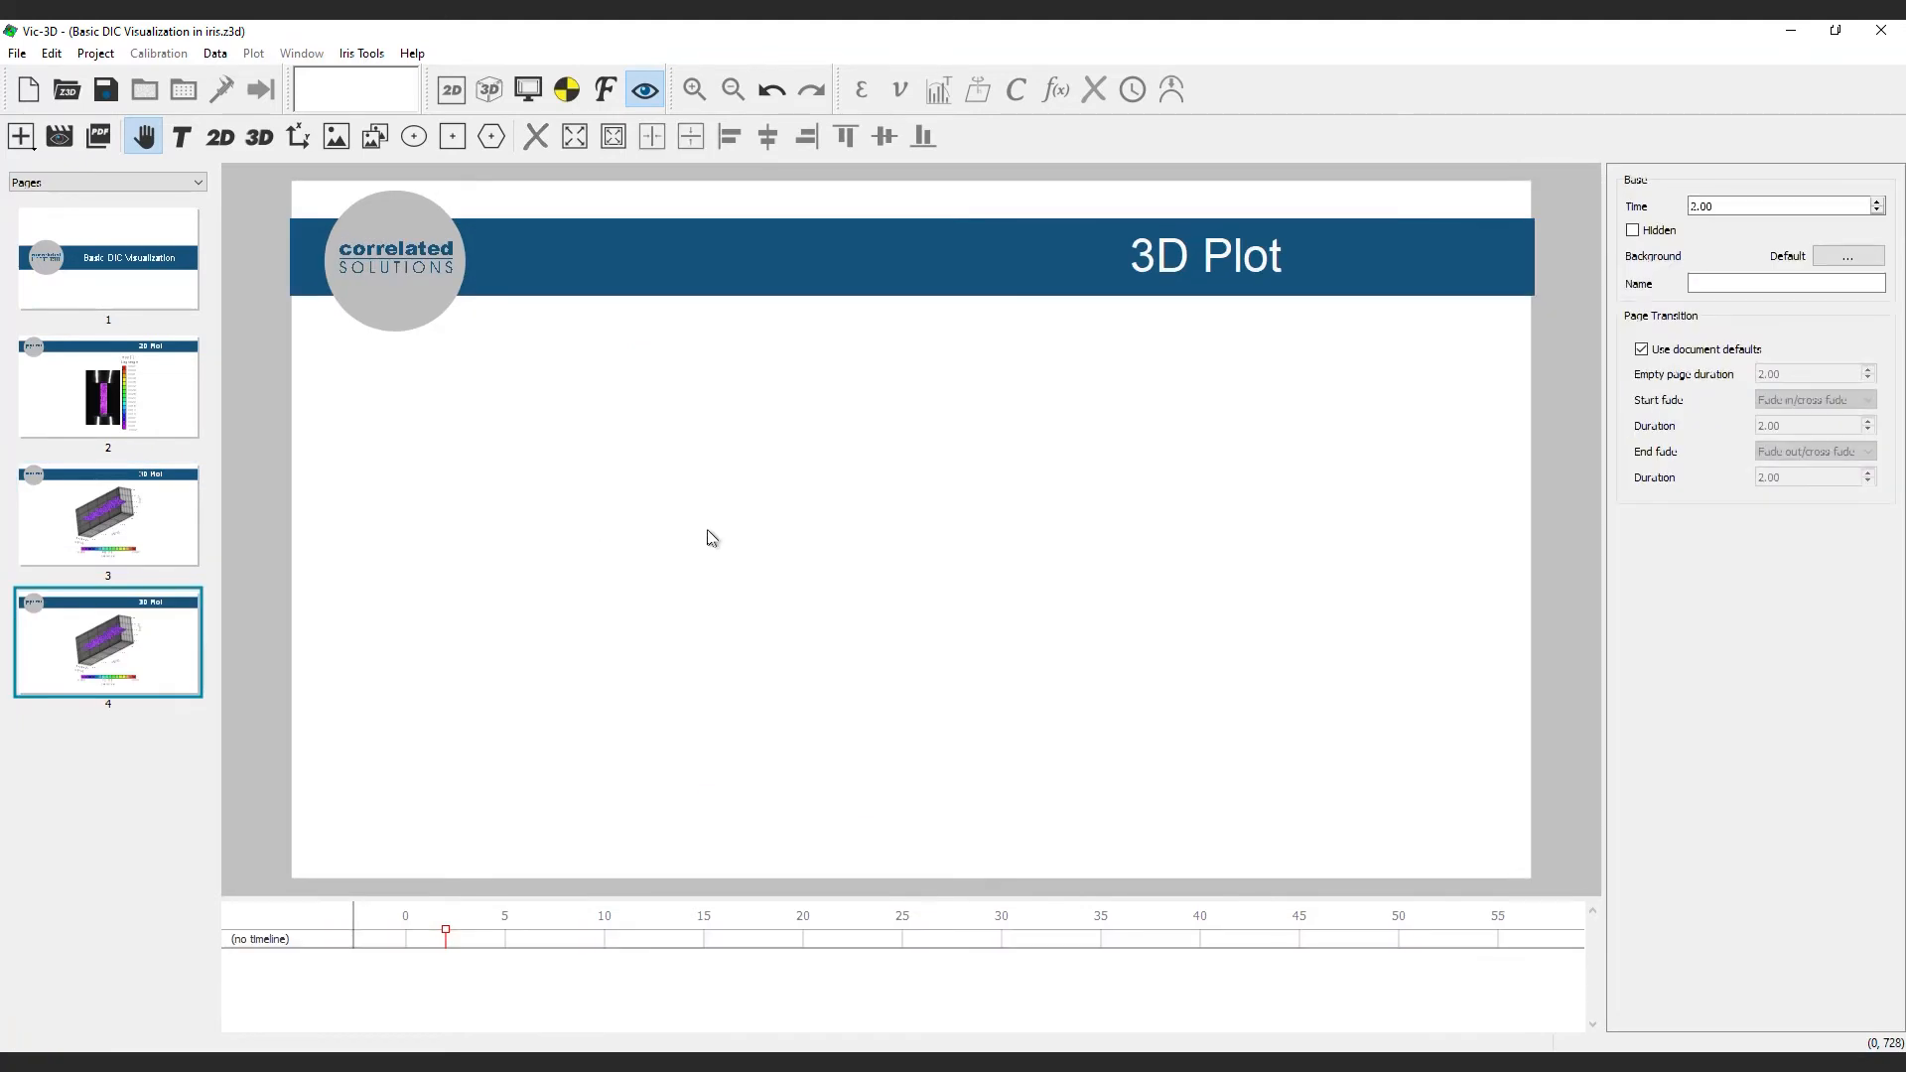
Insert a line plot in the middle of the fourth page
{"action": "left_click", "coordinate": [297, 136]}
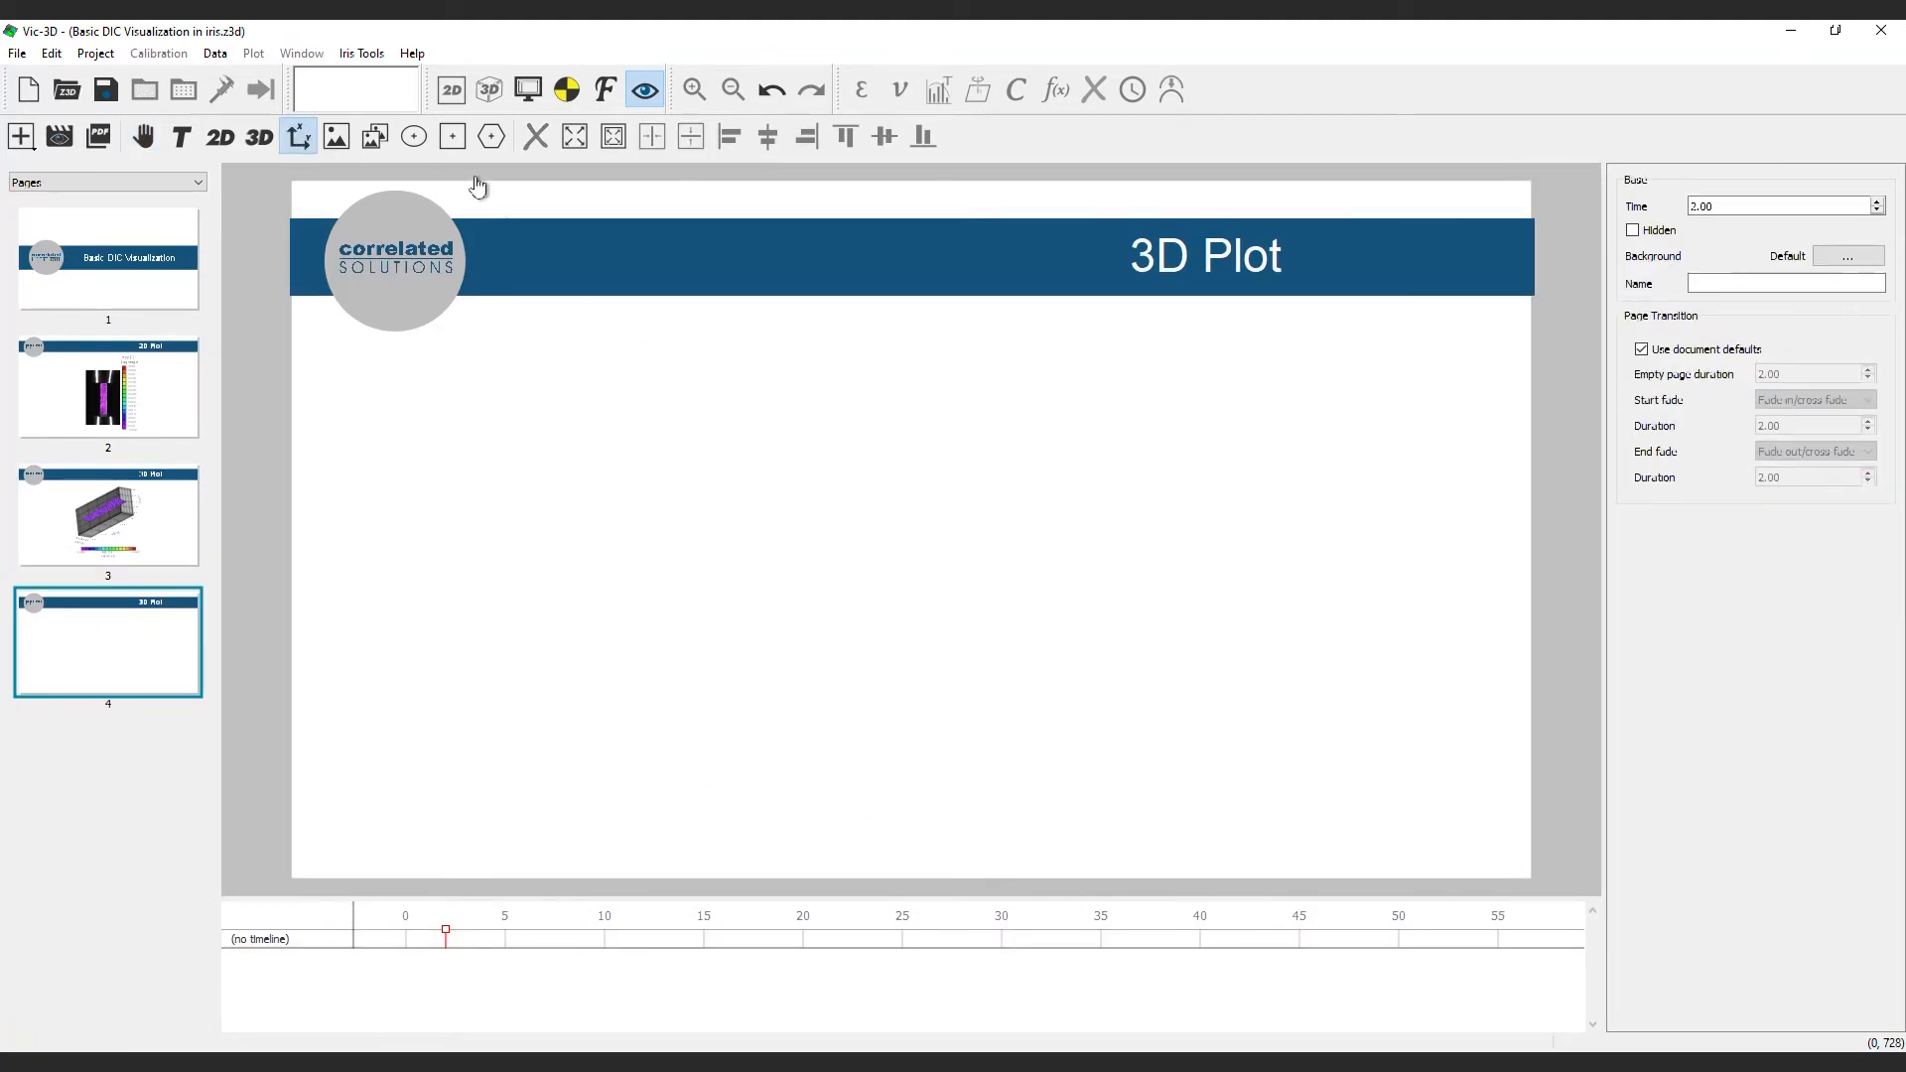
{"action": "left_click", "coordinate": [644, 405]}
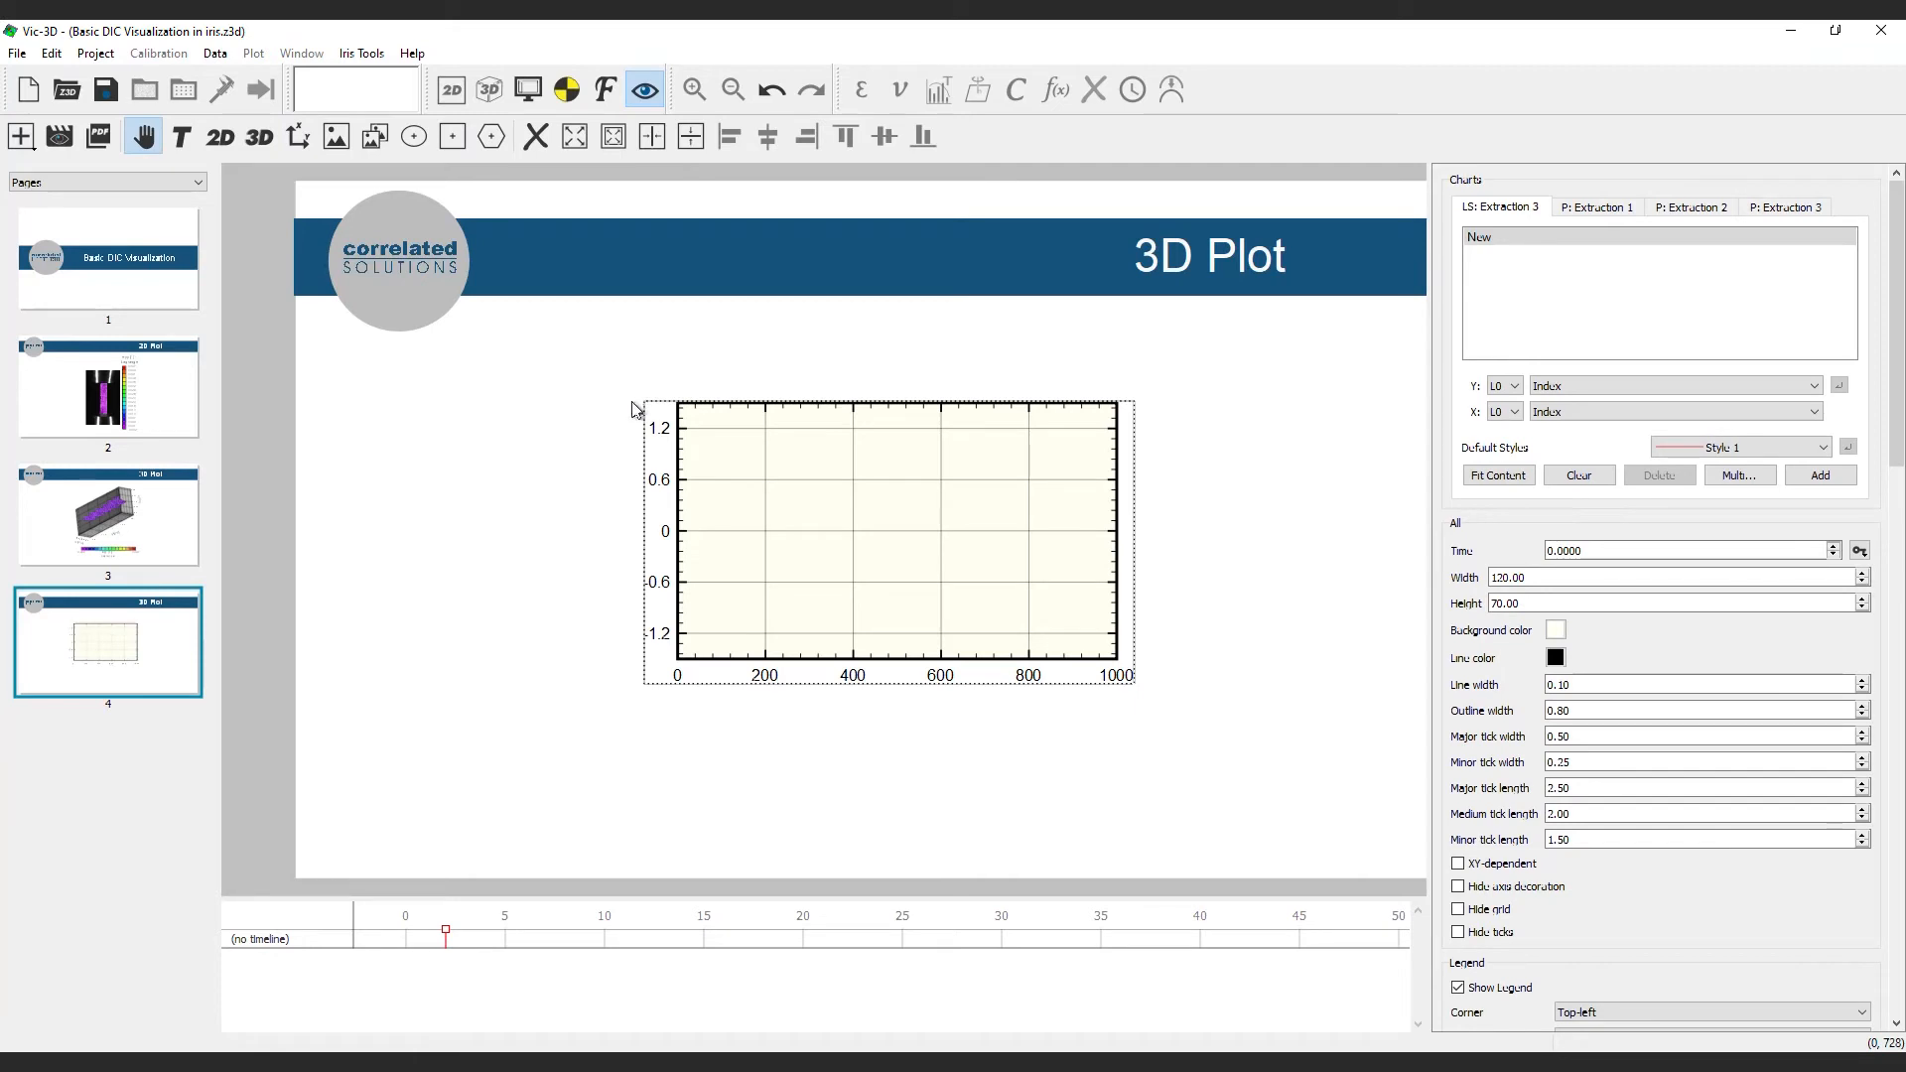
{"action": "scroll", "coordinate": [593, 424], "scroll_direction": "down", "scroll_amount": 1}
{"action": "mouse_move", "coordinate": [961, 489]}
{"action": "left_mouse_down"}
{"action": "mouse_move", "coordinate": [944, 540]}
{"action": "mouse_move", "coordinate": [993, 503]}
{"action": "left_mouse_up"}
{"action": "left_click", "coordinate": [1191, 467]}
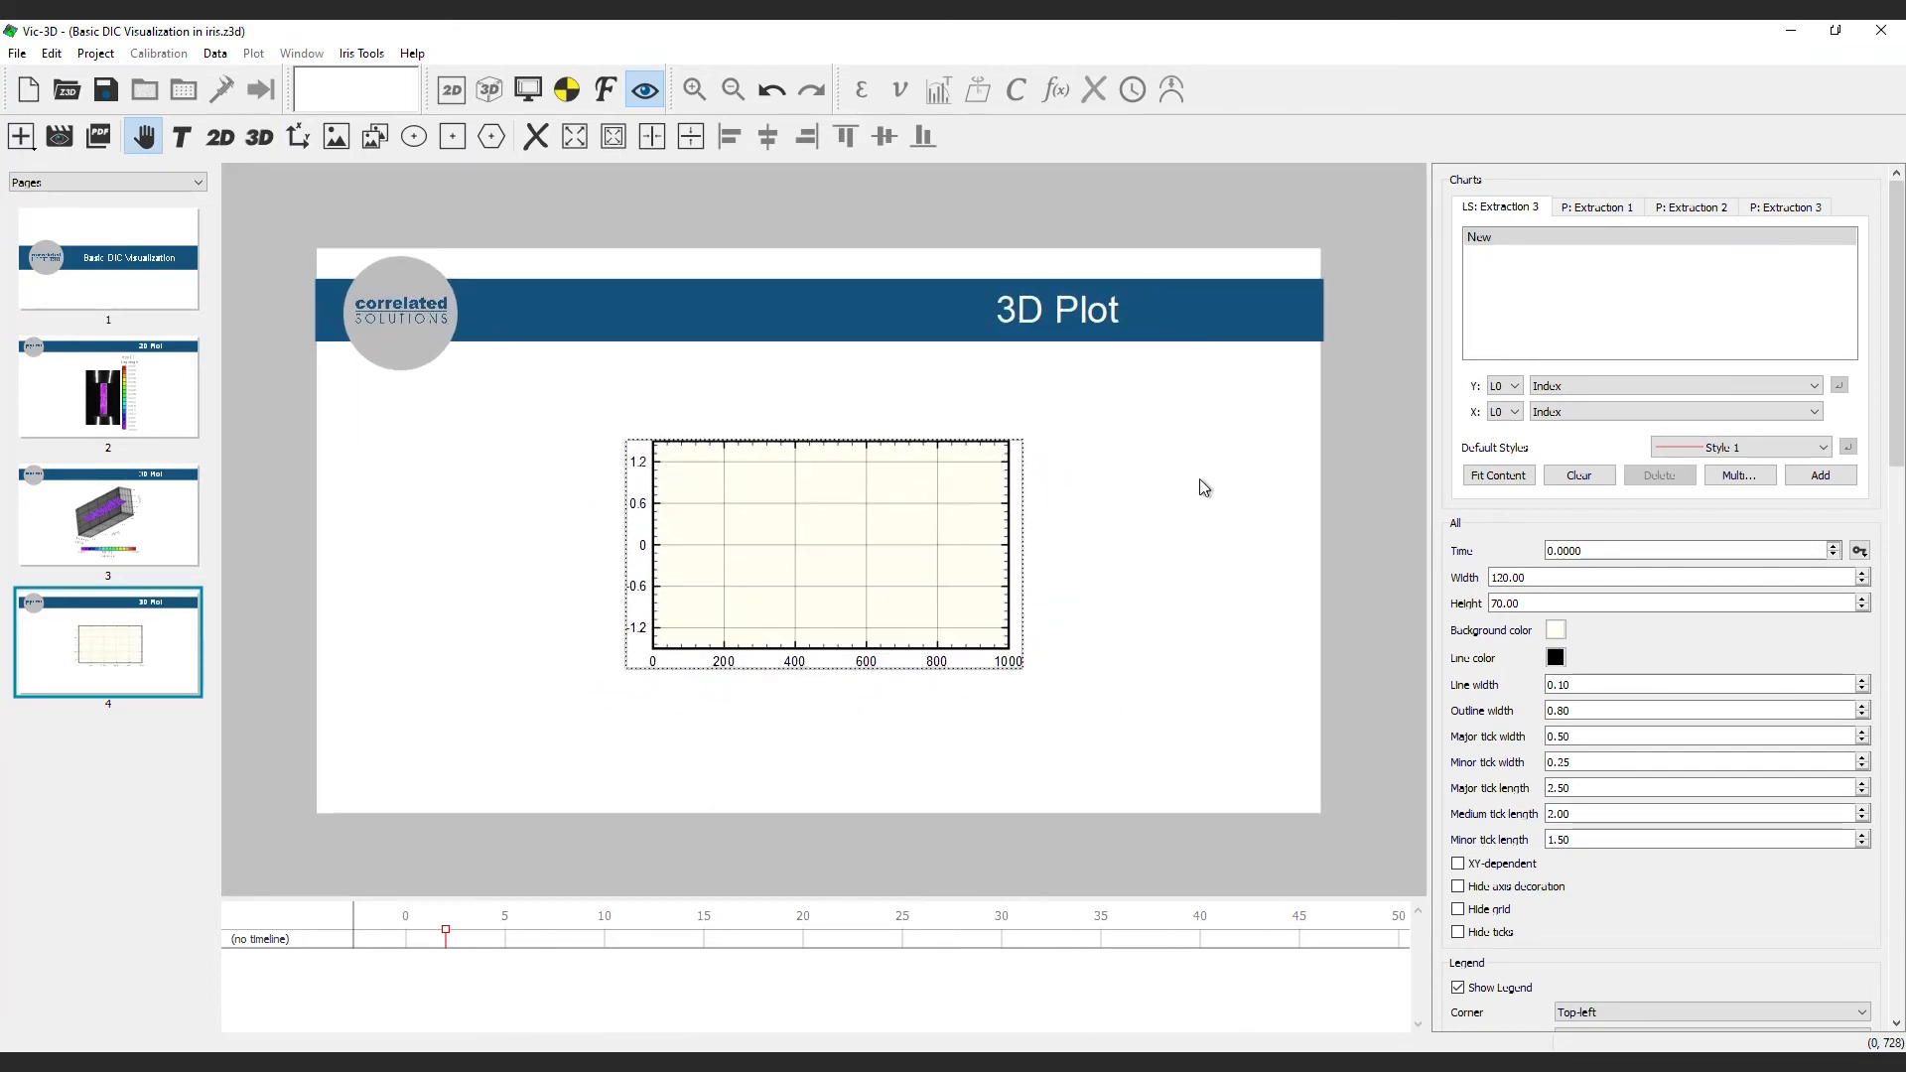
Change the title of the fourth page to Extraction Plot
{"action": "left_click", "coordinate": [1053, 316]}
{"action": "key", "text": "BackSpace"}
{"action": "key", "text": "BackSpace"}
{"action": "type", "text": "Extraction"}
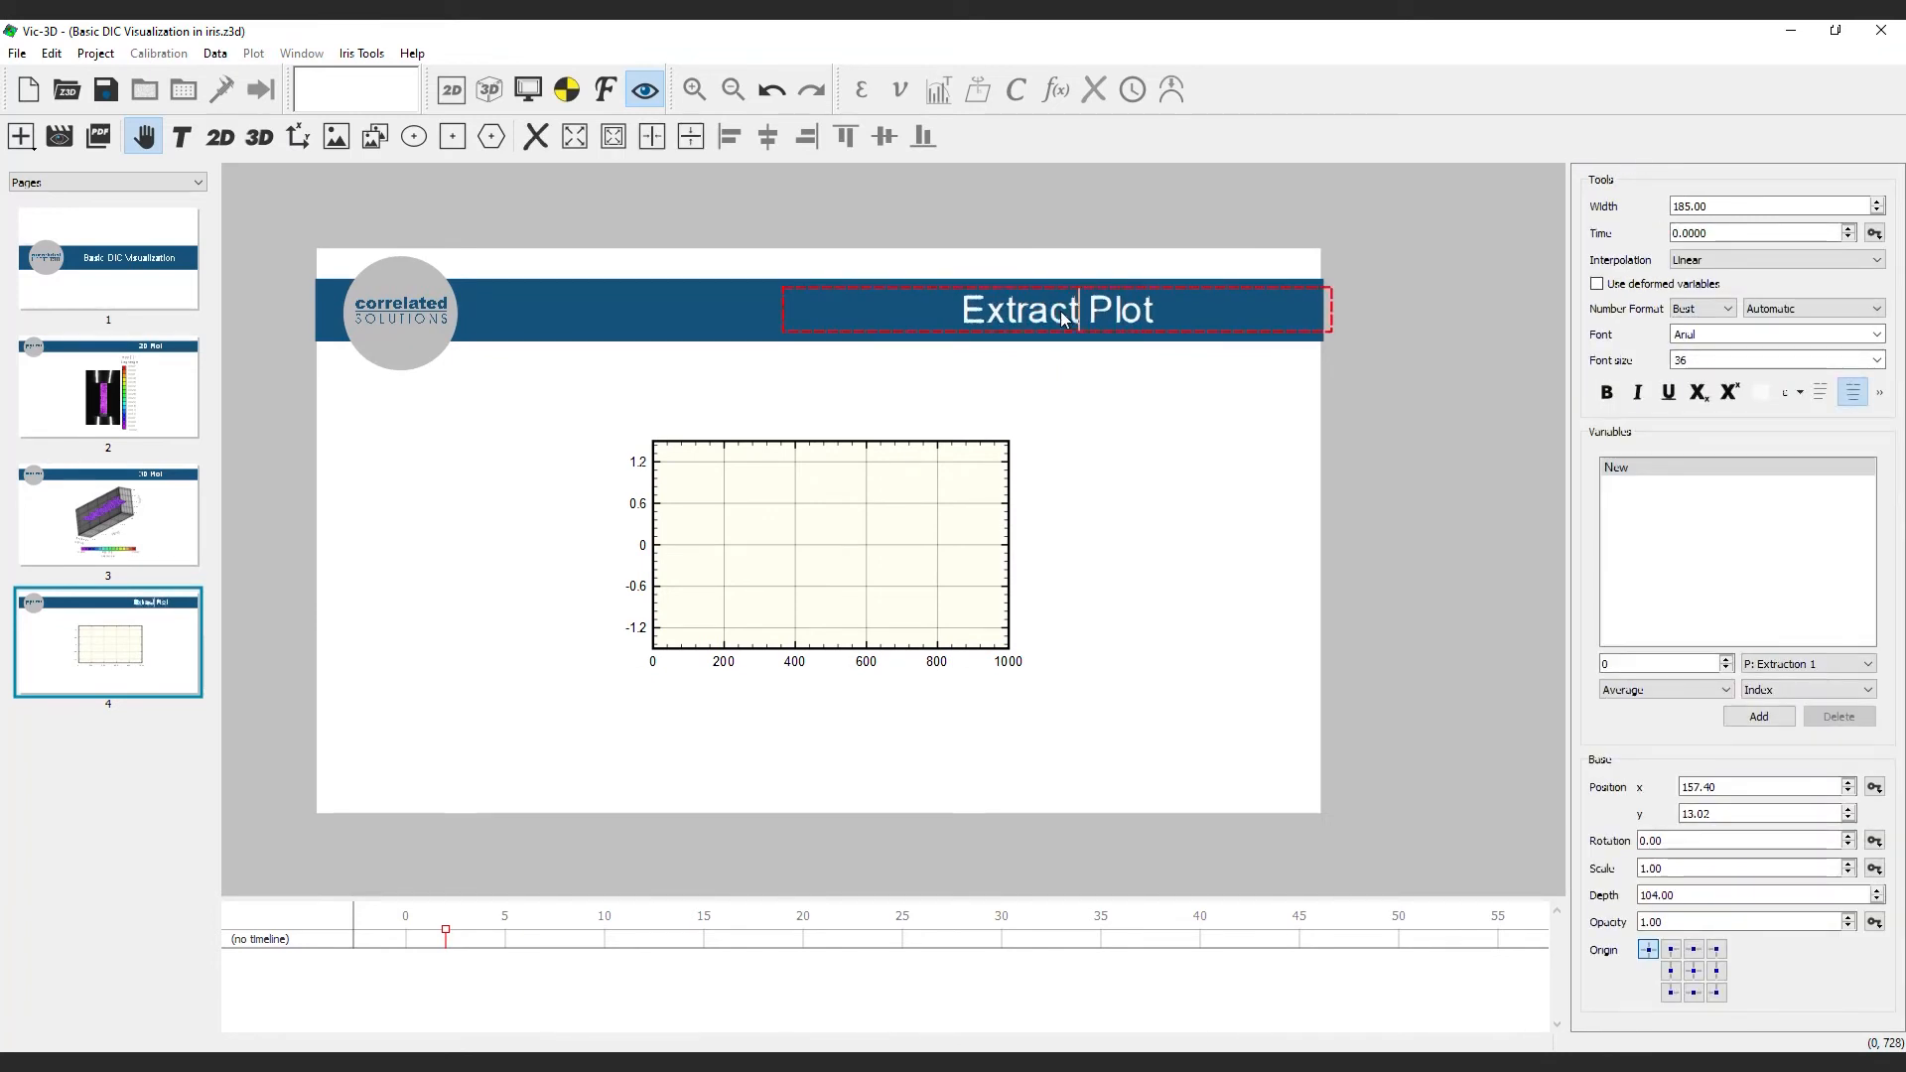
Add multiple P: Extraction 1 curves to the line plot, charting eyy [1] - Lagrange against Index for Average, P0, P1 and P2
{"action": "left_click", "coordinate": [880, 468]}
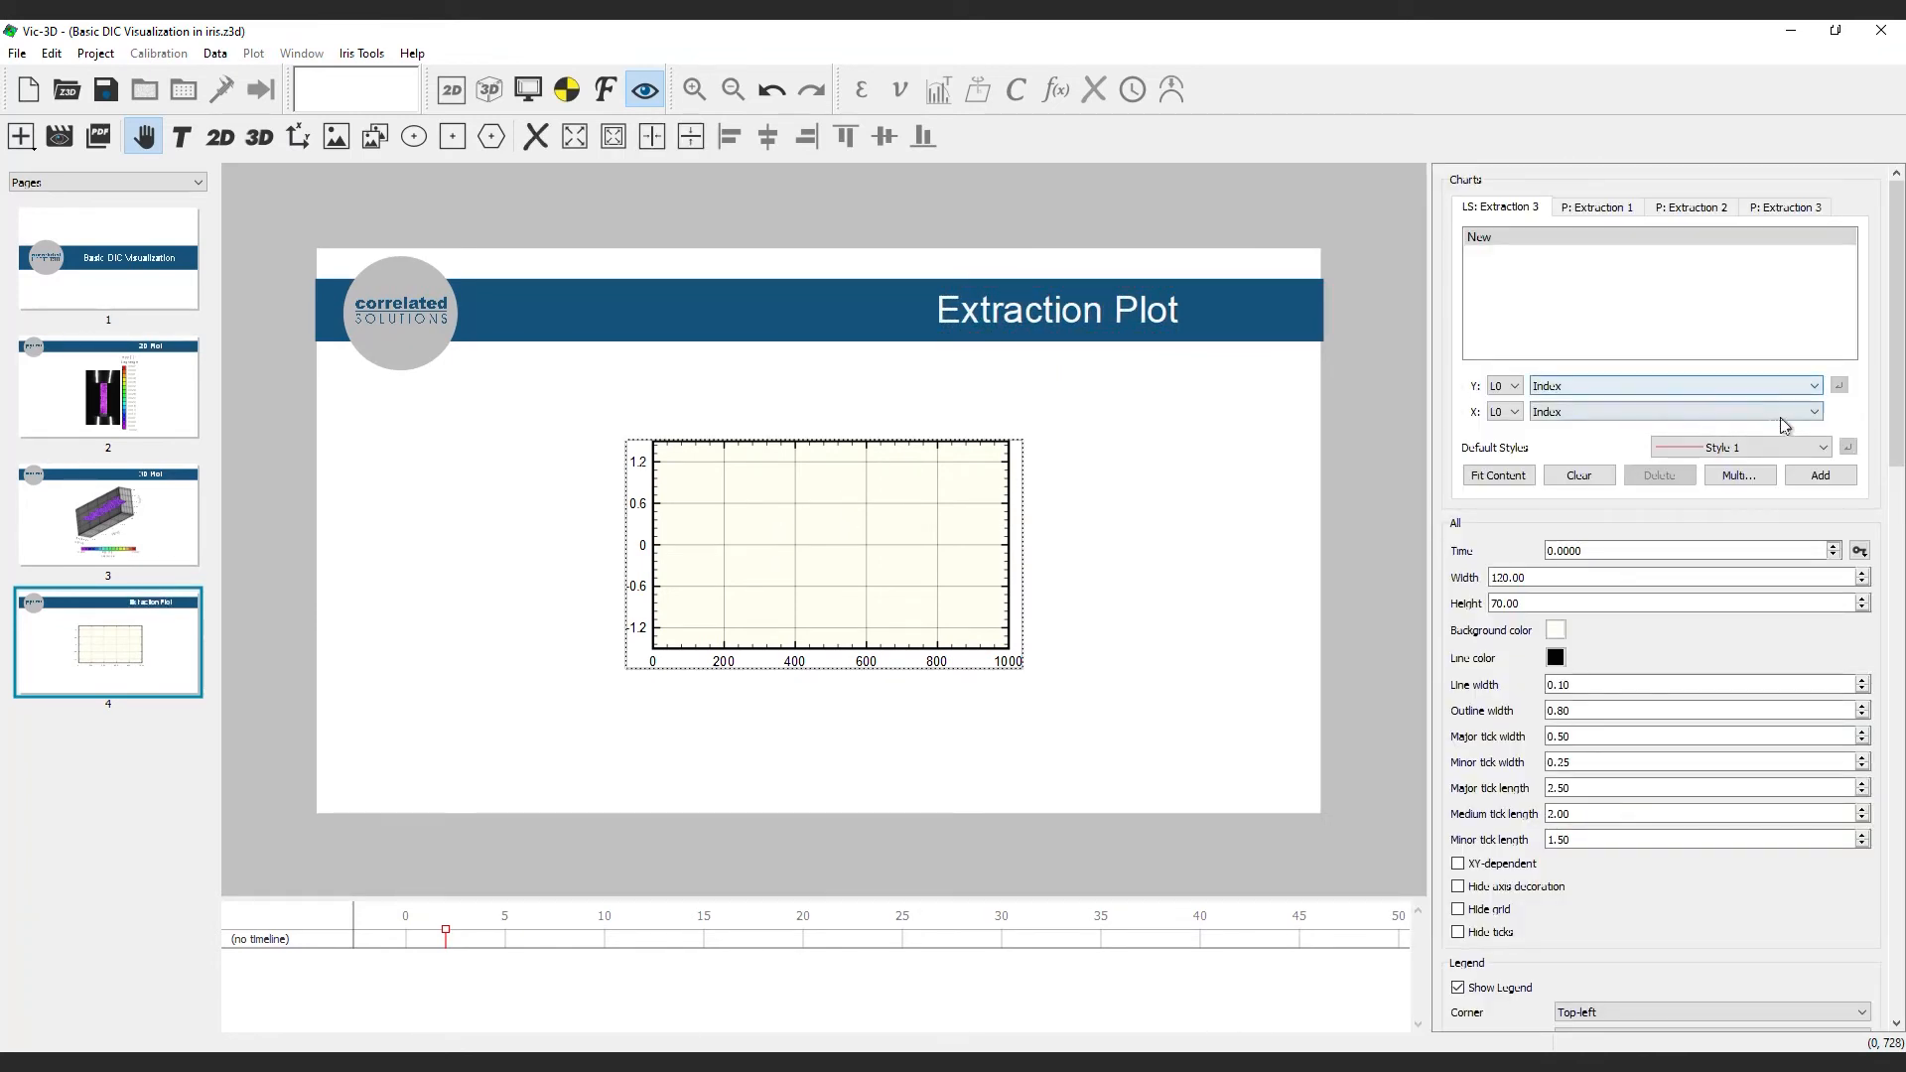
{"action": "left_click", "coordinate": [1599, 211]}
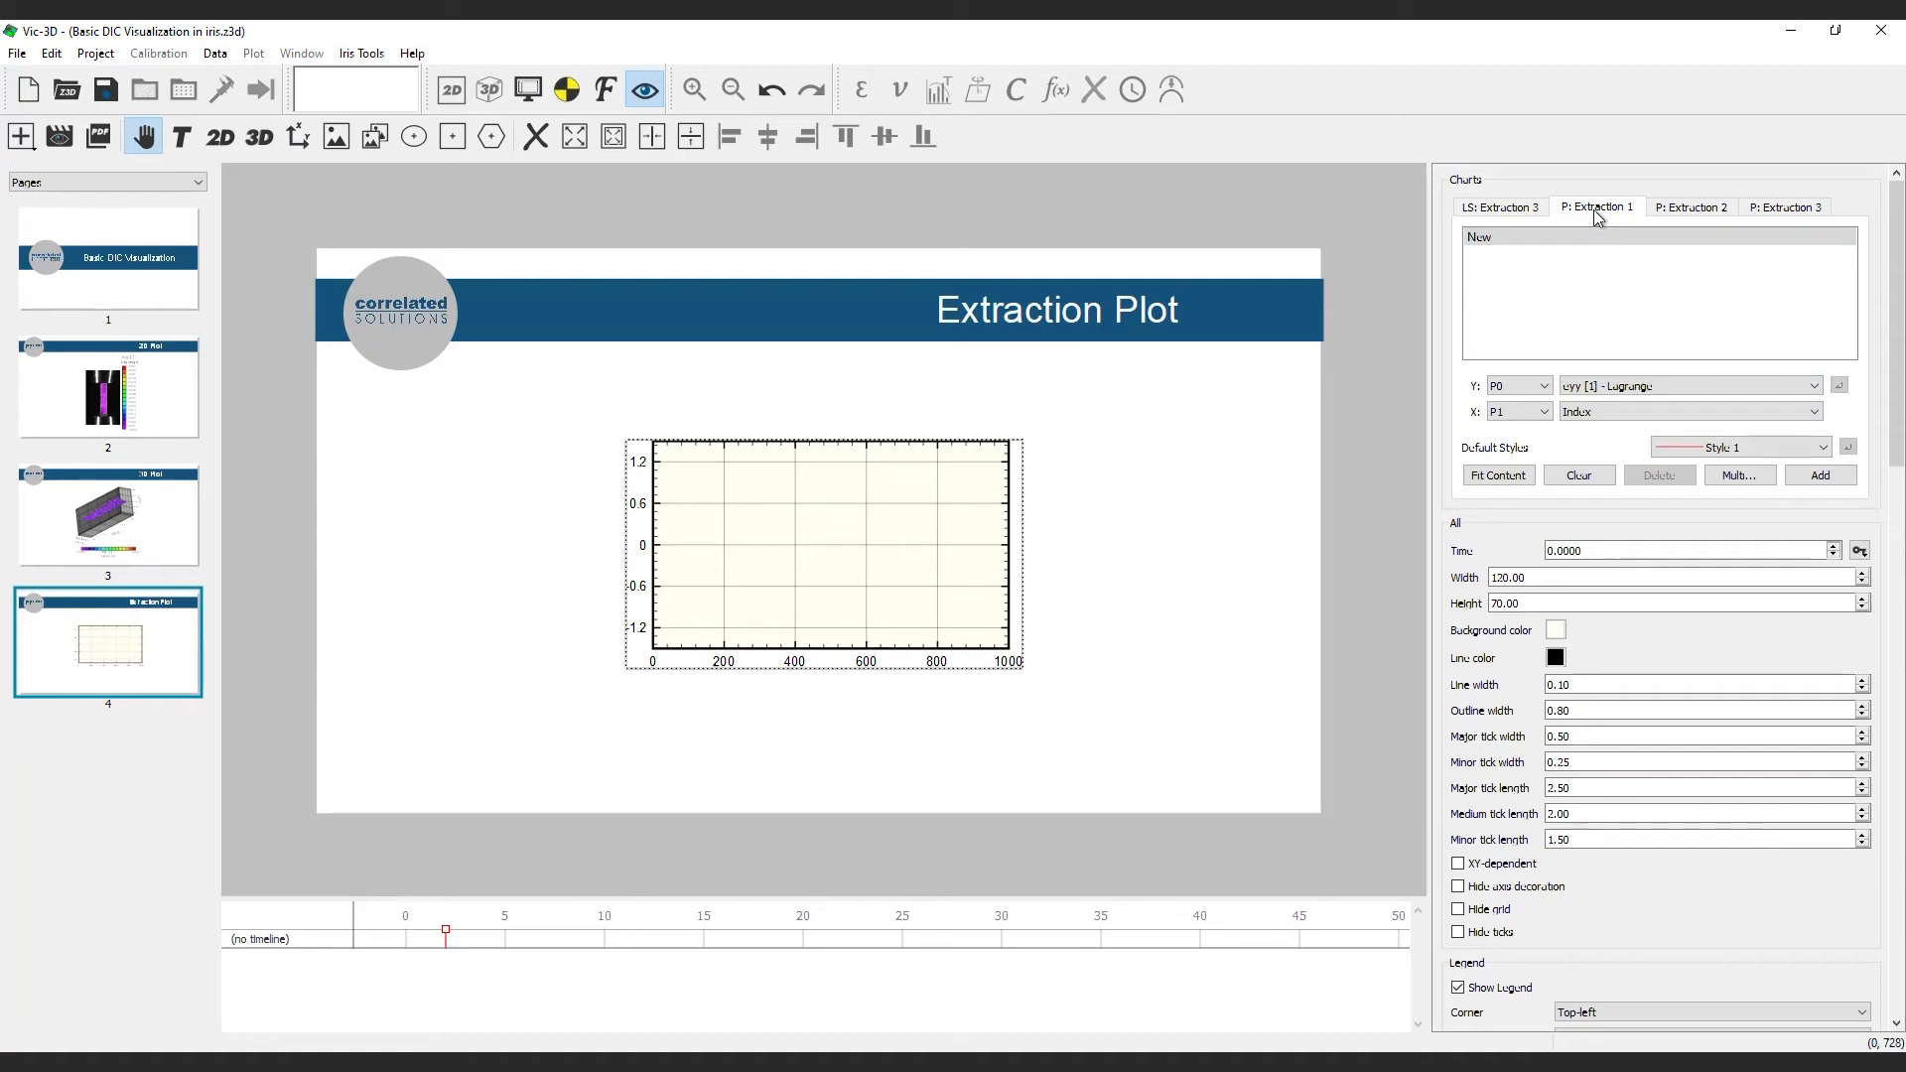
{"action": "left_click", "coordinate": [1738, 475]}
{"action": "left_click", "coordinate": [763, 478]}
{"action": "left_click", "coordinate": [1051, 638]}
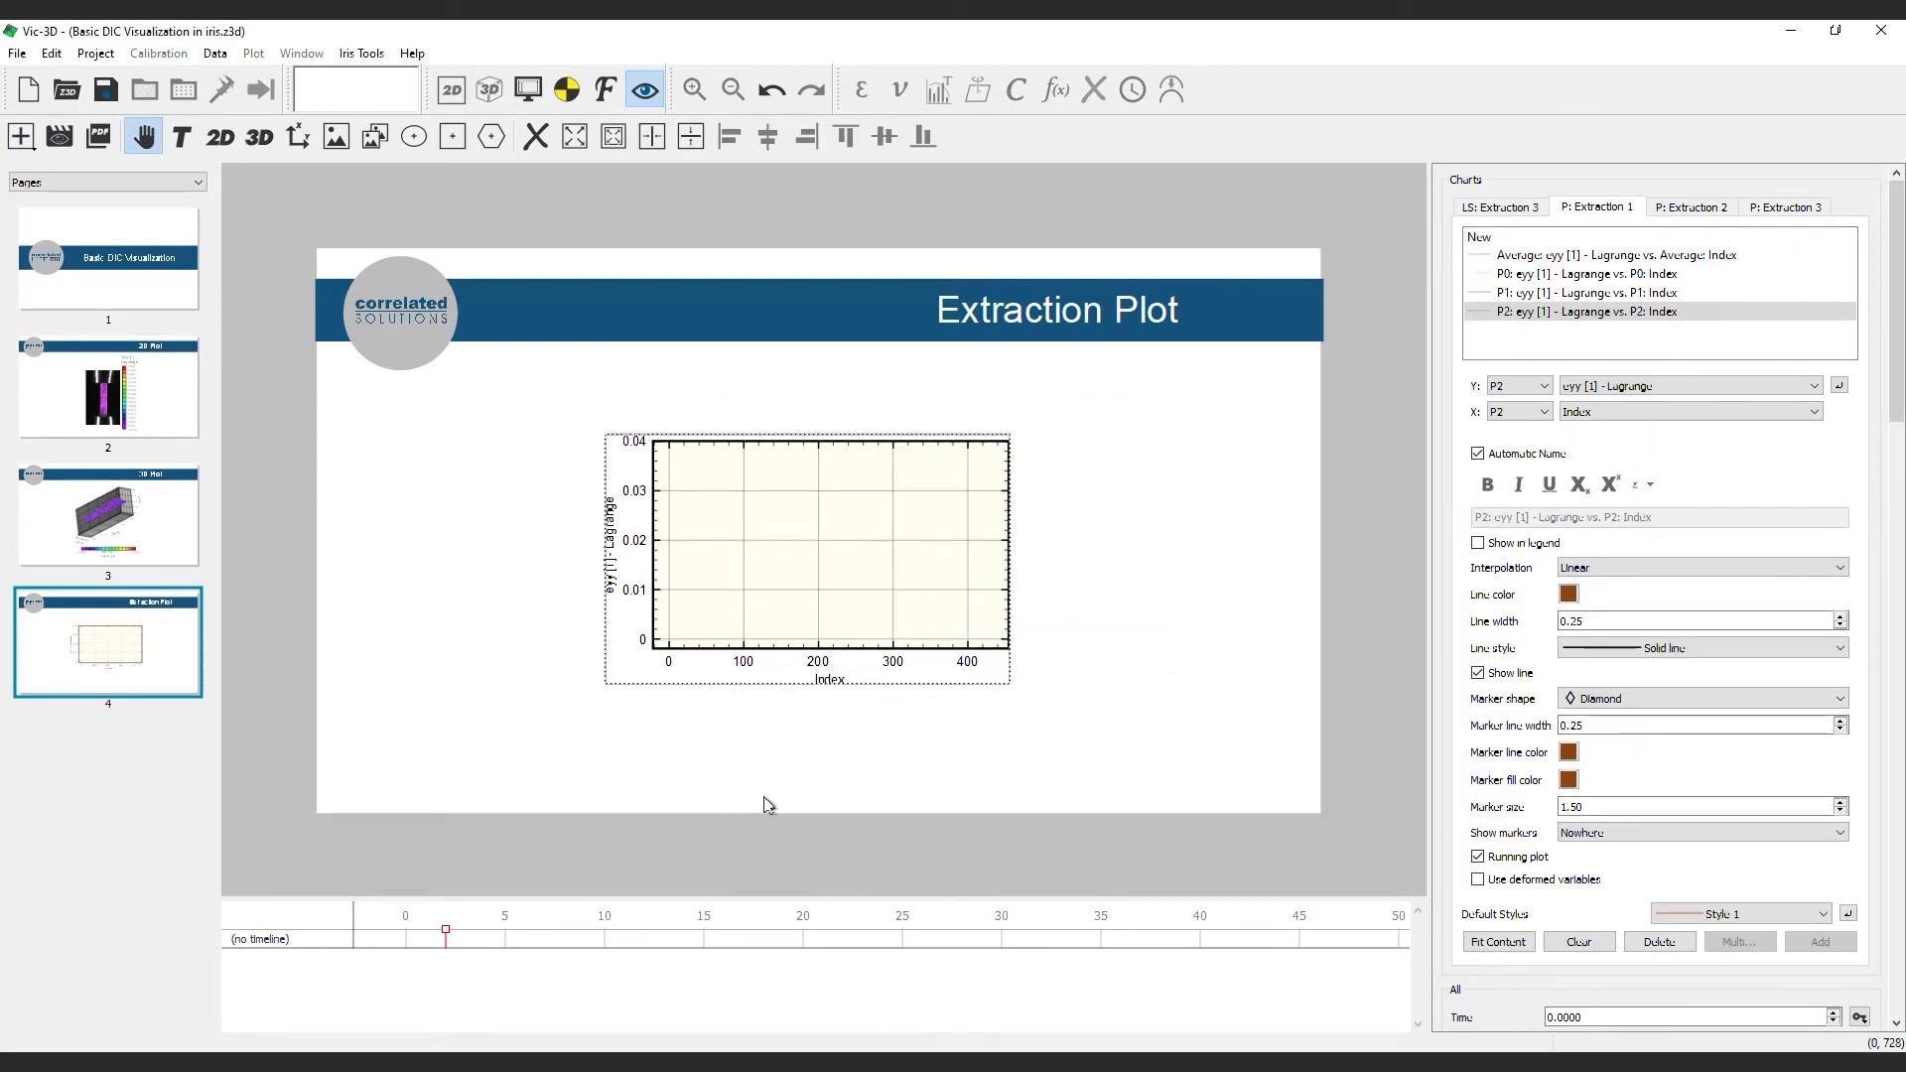
Animate the line plot's time from 0 with the Forward 10s preset and preview the curves up to nearly 10 seconds
{"action": "left_click_drag", "start_coordinate": [445, 933], "coordinate": [407, 932]}
{"action": "left_click_drag", "start_coordinate": [1898, 384], "coordinate": [1898, 545]}
{"action": "left_click", "coordinate": [1860, 440]}
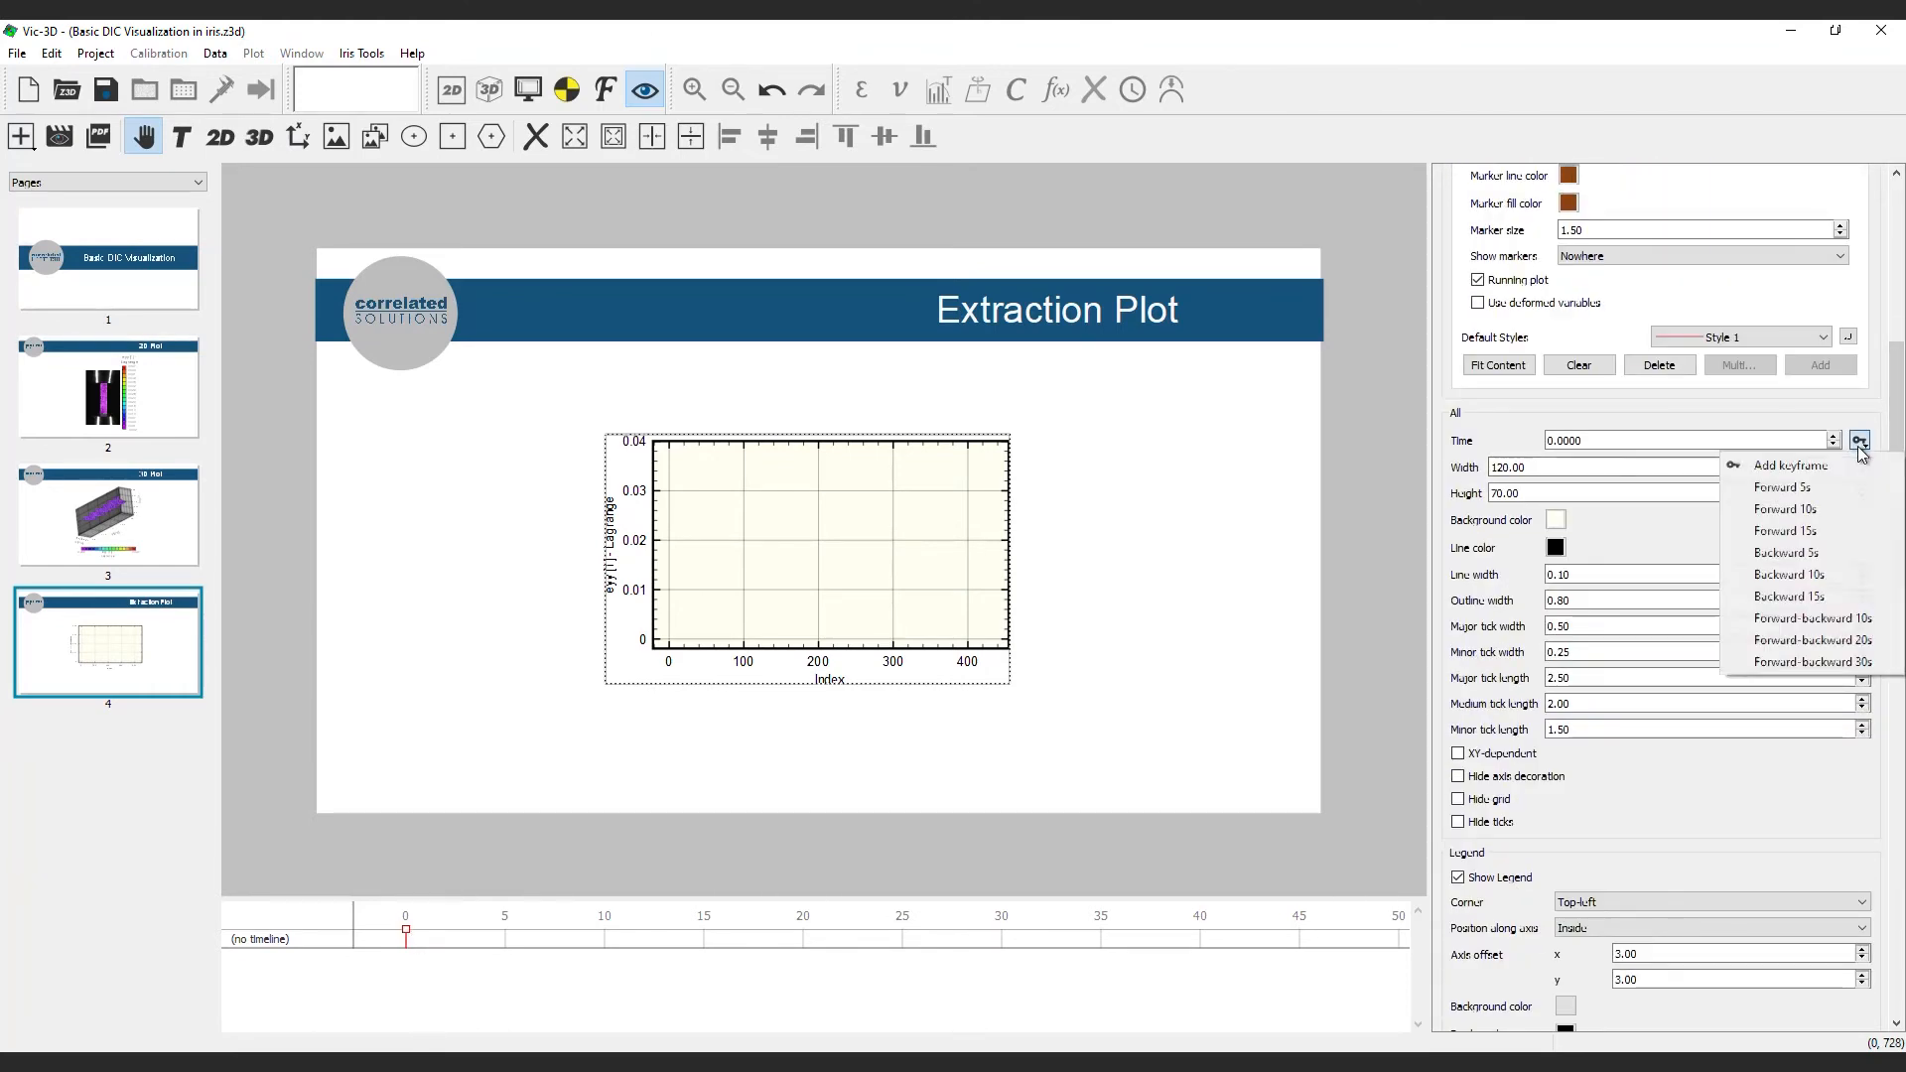
{"action": "left_click", "coordinate": [1825, 508]}
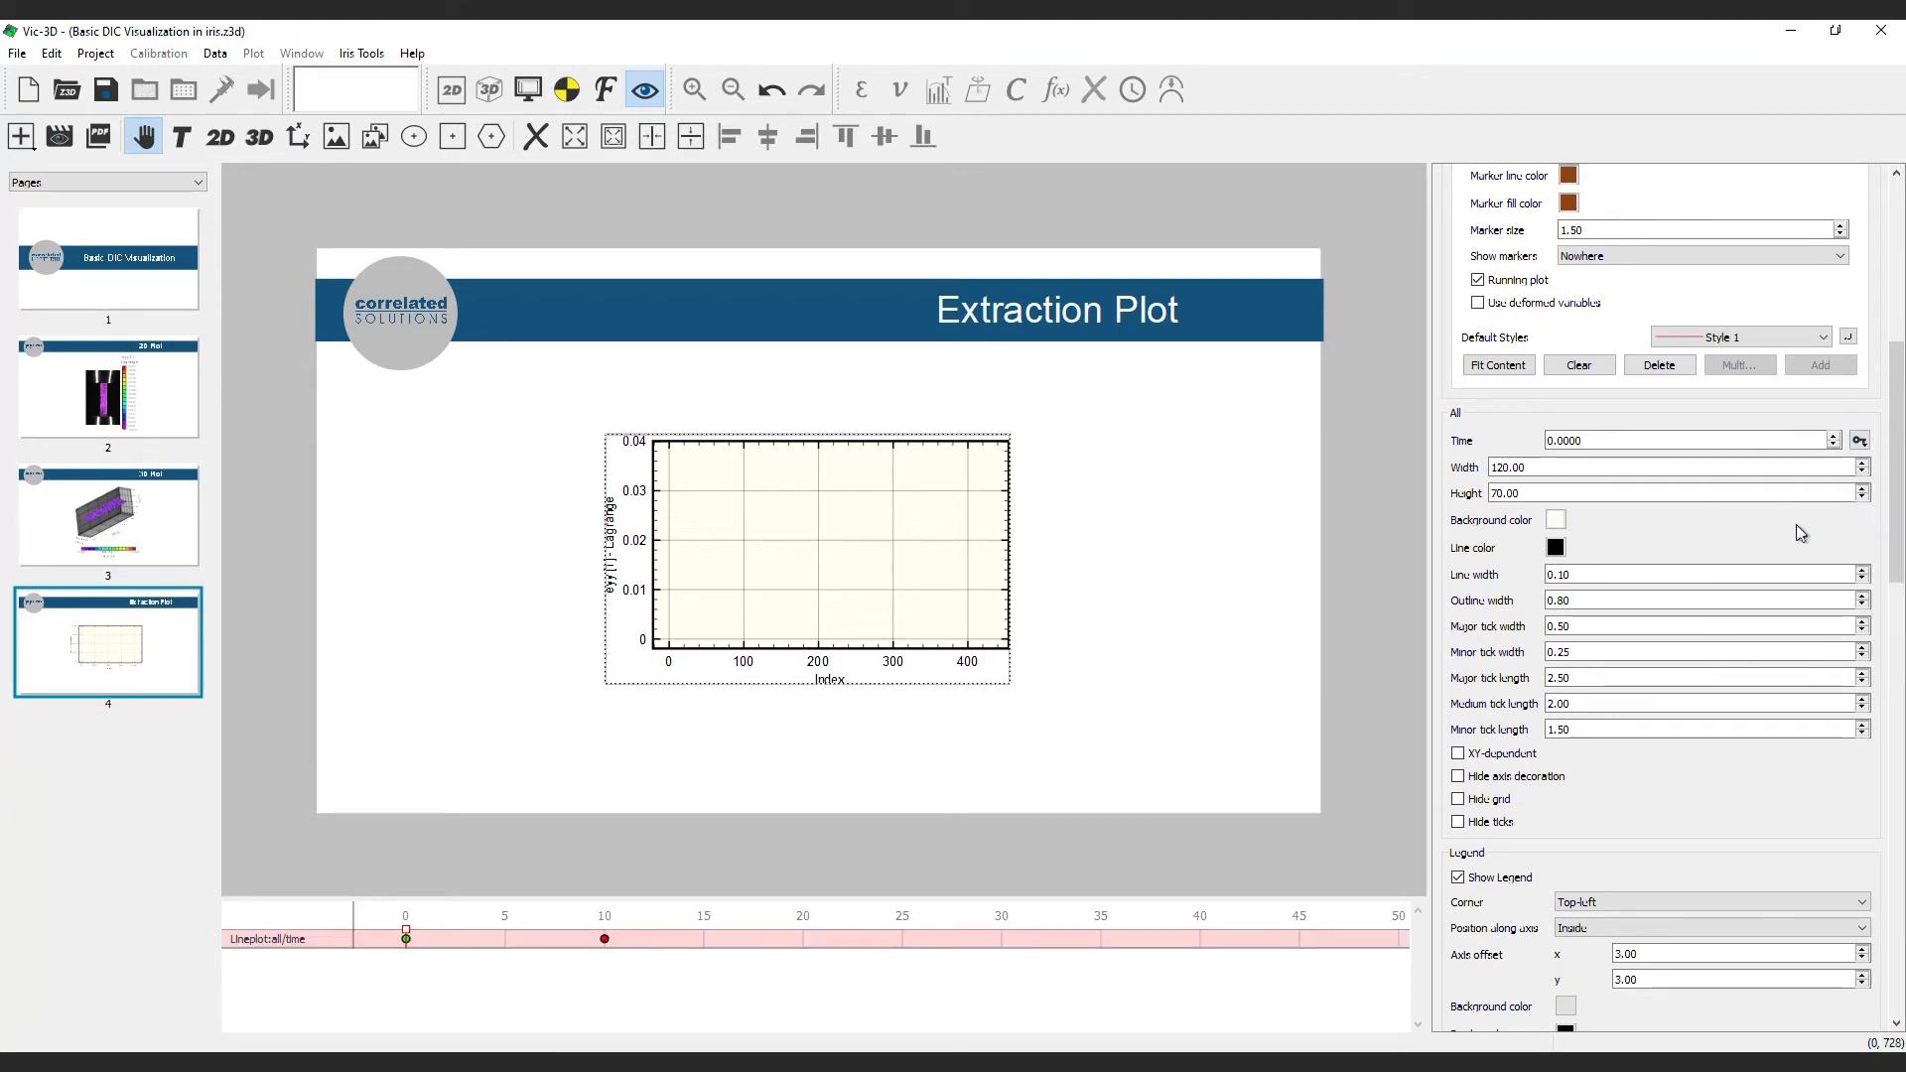
{"action": "left_click_drag", "start_coordinate": [415, 941], "coordinate": [600, 885]}
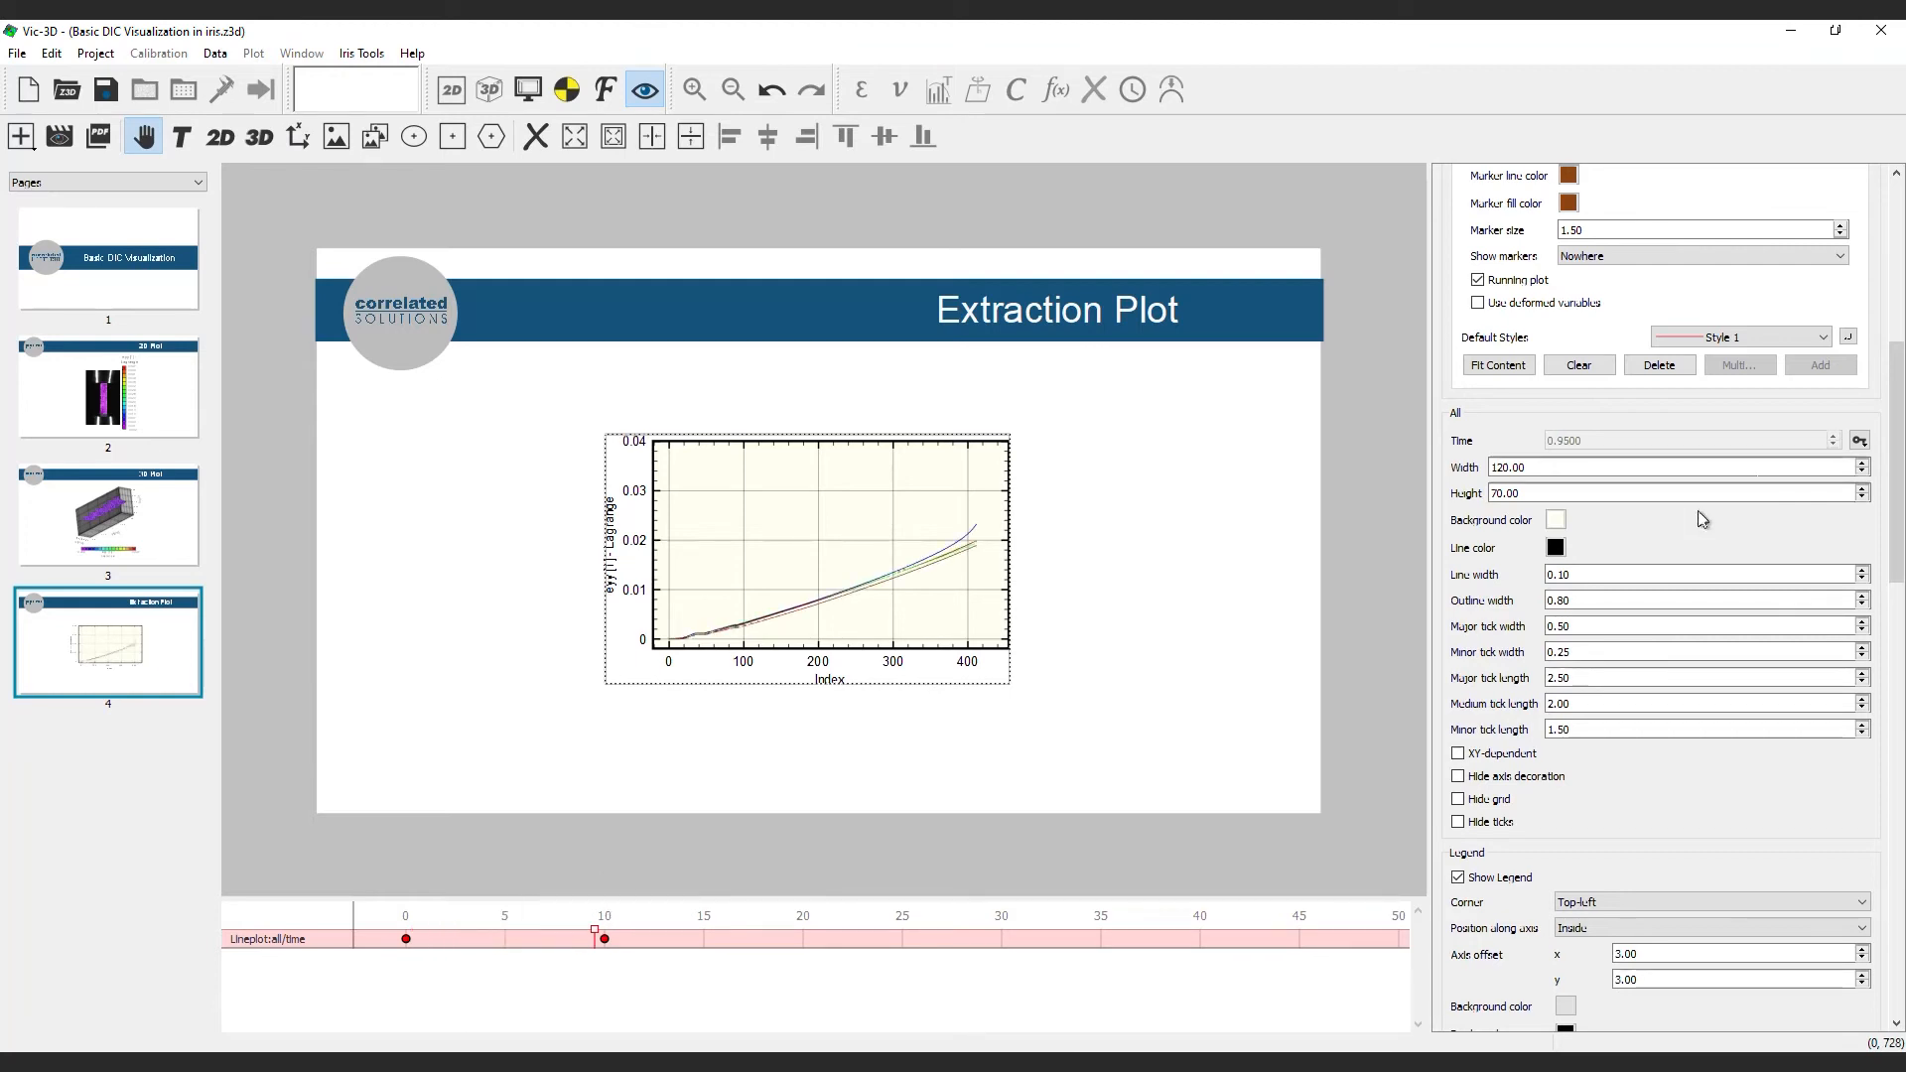
Set the line plot's scale to 1.35 and center the plot on the page
{"action": "scroll", "coordinate": [1702, 519], "scroll_direction": "down", "scroll_amount": 15}
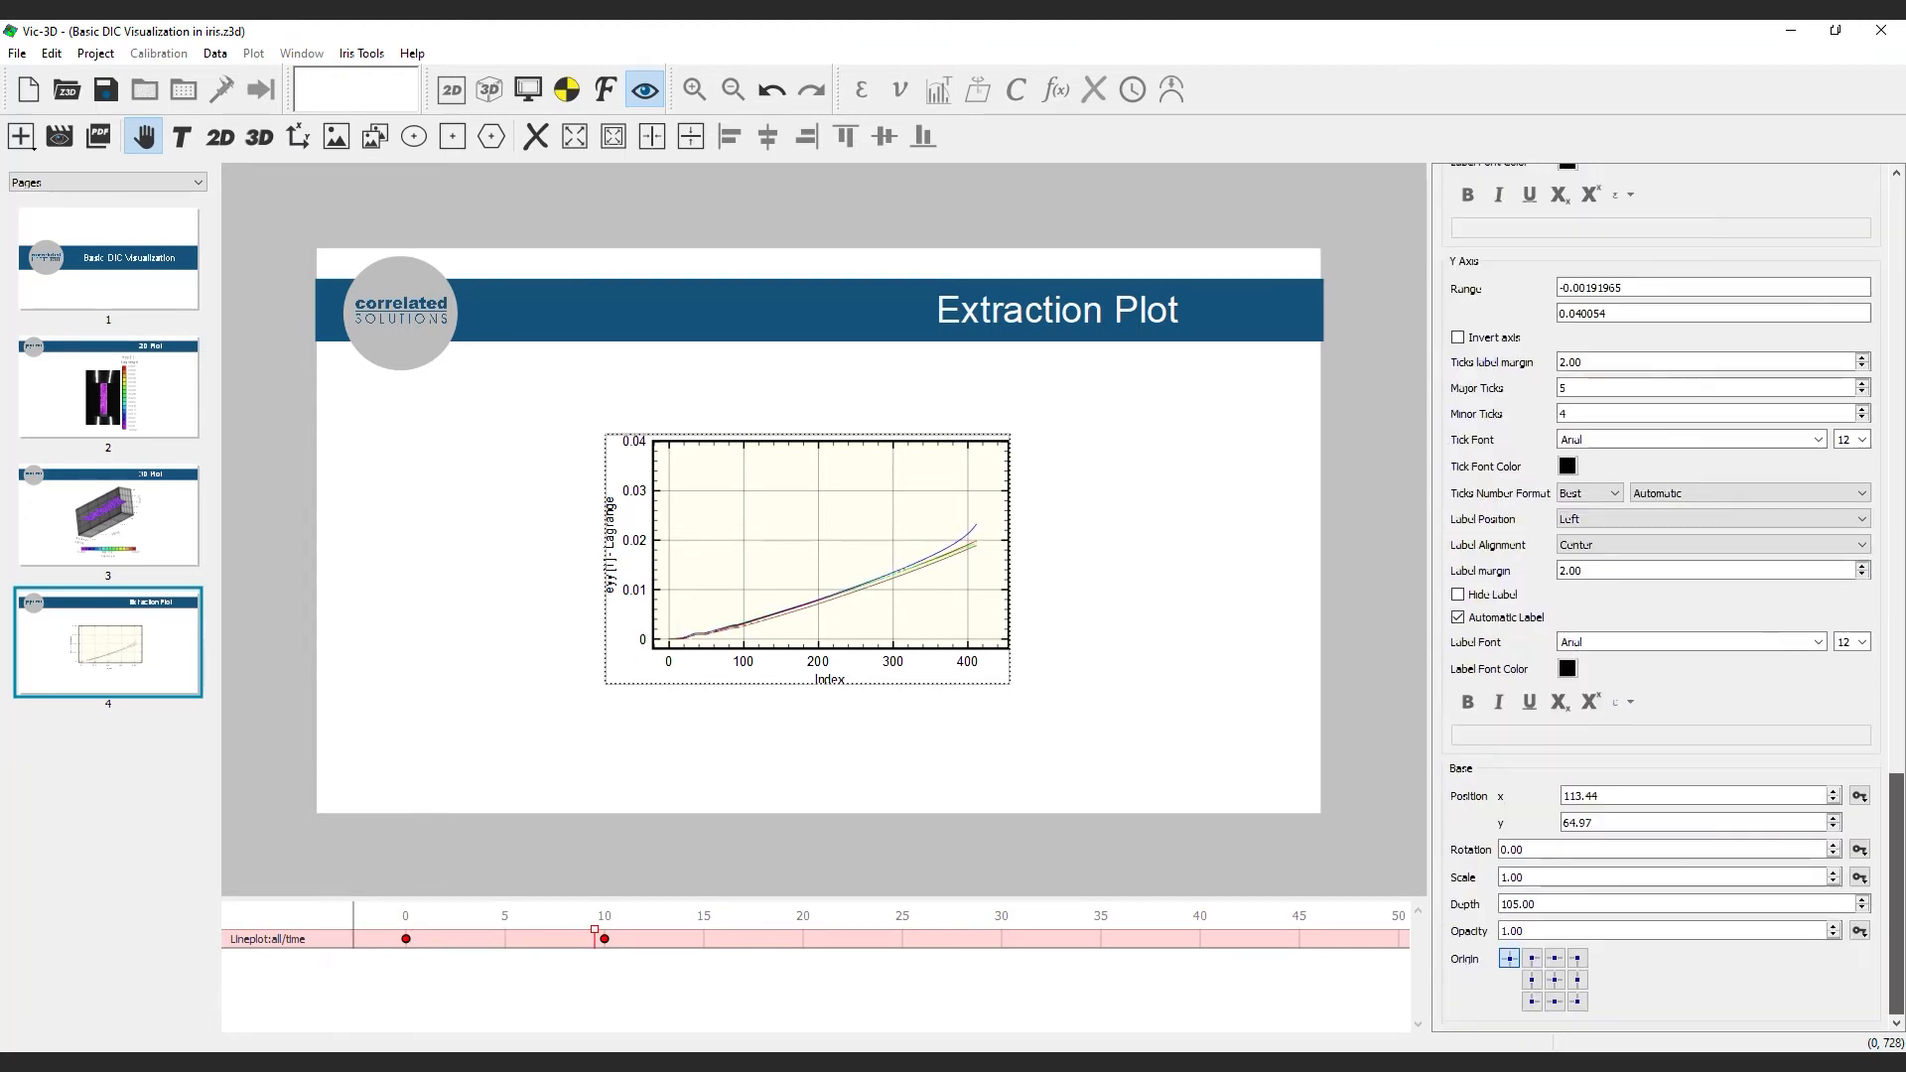
{"action": "left_click", "coordinate": [1834, 873]}
{"action": "left_click", "coordinate": [1835, 874]}
{"action": "left_click", "coordinate": [1835, 873]}
{"action": "left_click", "coordinate": [1835, 874]}
{"action": "left_click", "coordinate": [1835, 874]}
{"action": "left_click", "coordinate": [1835, 874]}
{"action": "left_click", "coordinate": [1835, 873]}
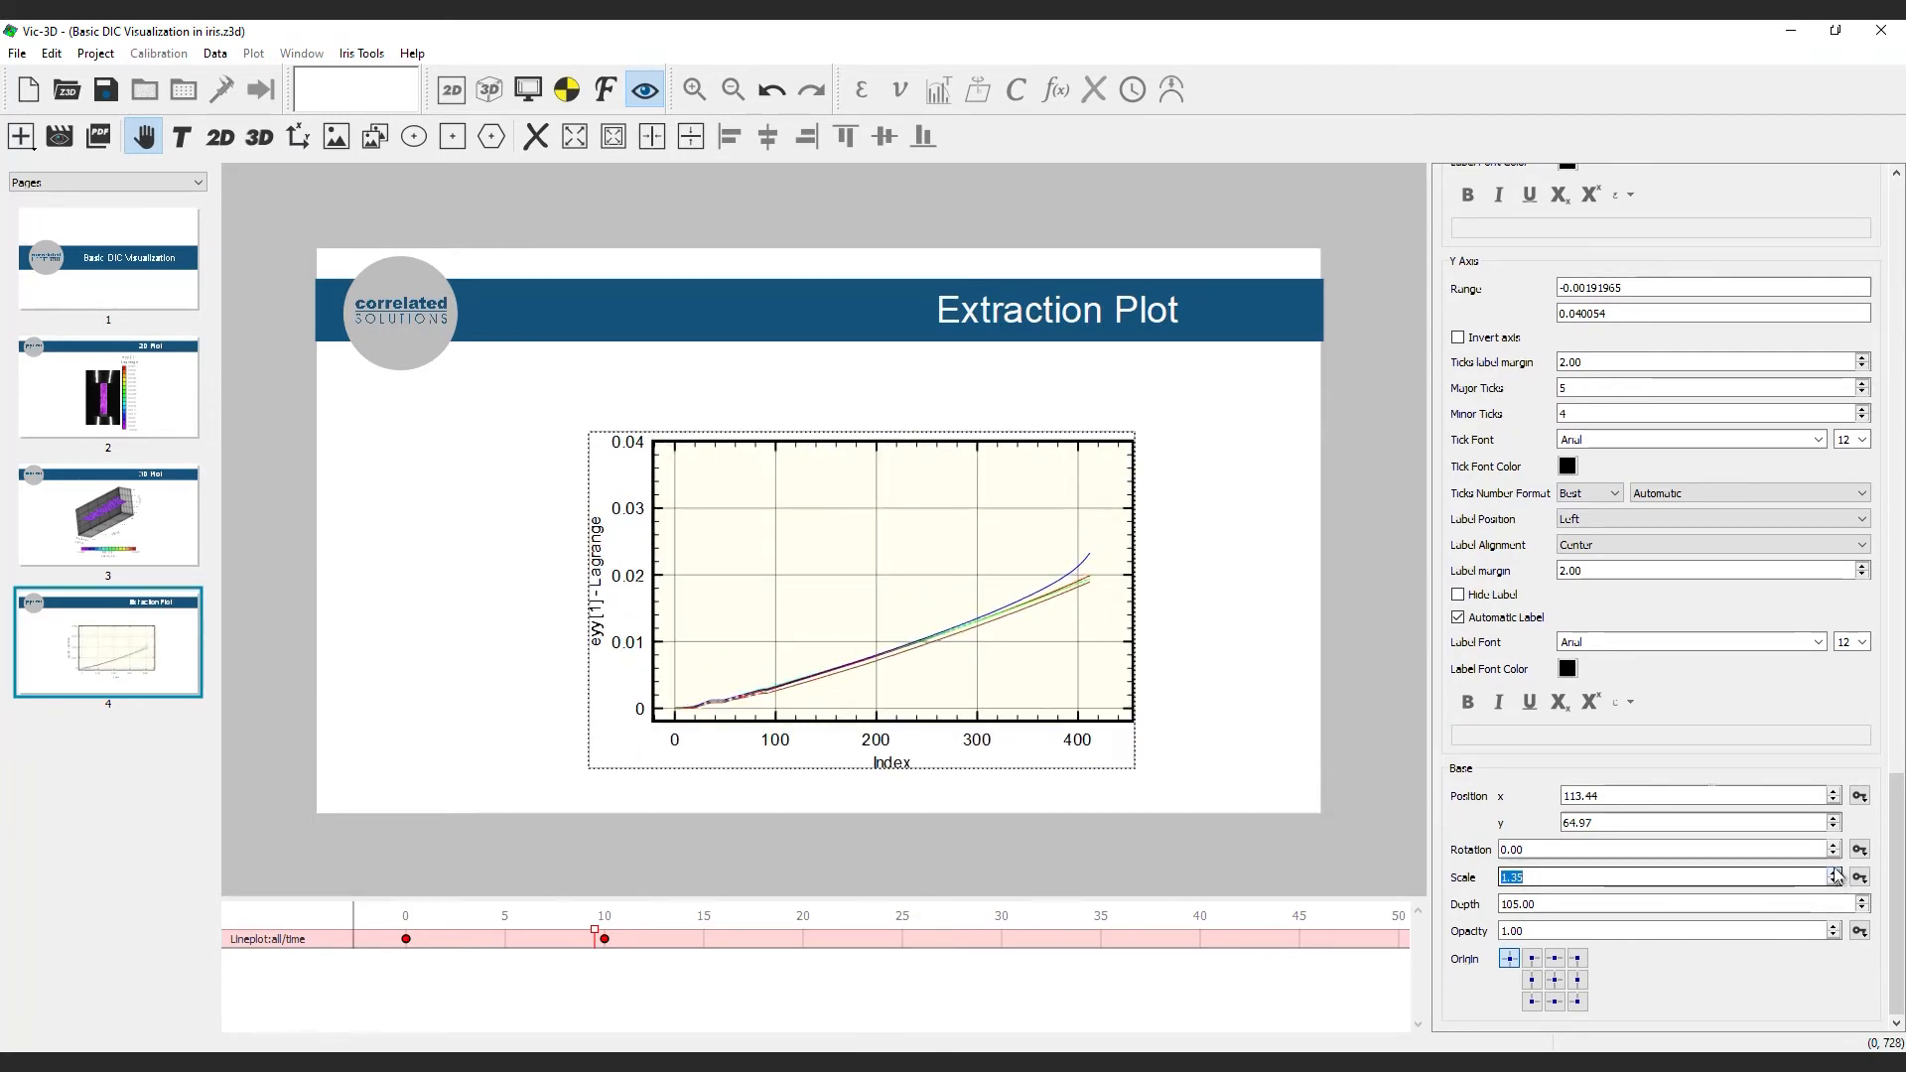
{"action": "left_click", "coordinate": [1244, 534]}
{"action": "left_click", "coordinate": [1061, 534]}
{"action": "left_click_drag", "start_coordinate": [1082, 526], "coordinate": [1020, 510]}
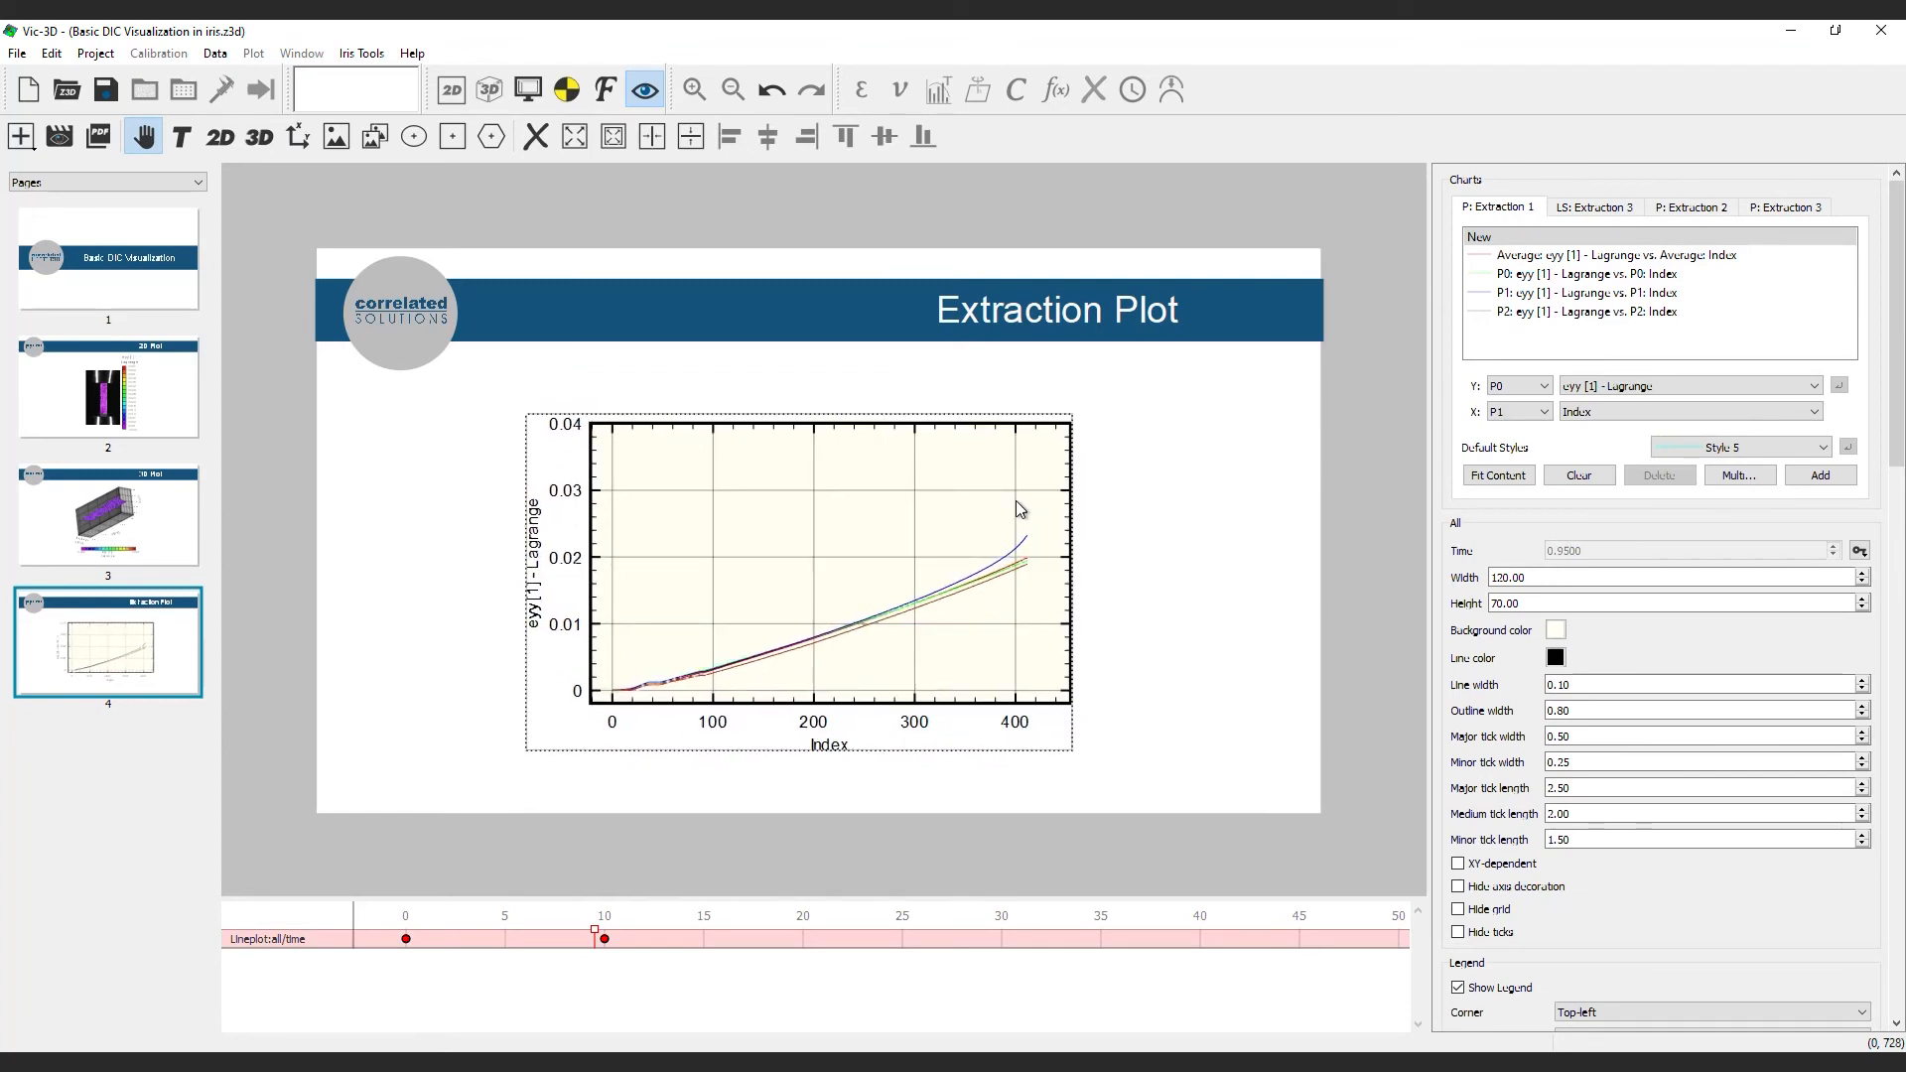
Pan and zoom inside the line plot until the curves fill the axes, with Index spanning about 0 to 400
{"action": "double_click", "coordinate": [1016, 503]}
{"action": "scroll", "coordinate": [1017, 503], "scroll_direction": "up", "scroll_amount": 5}
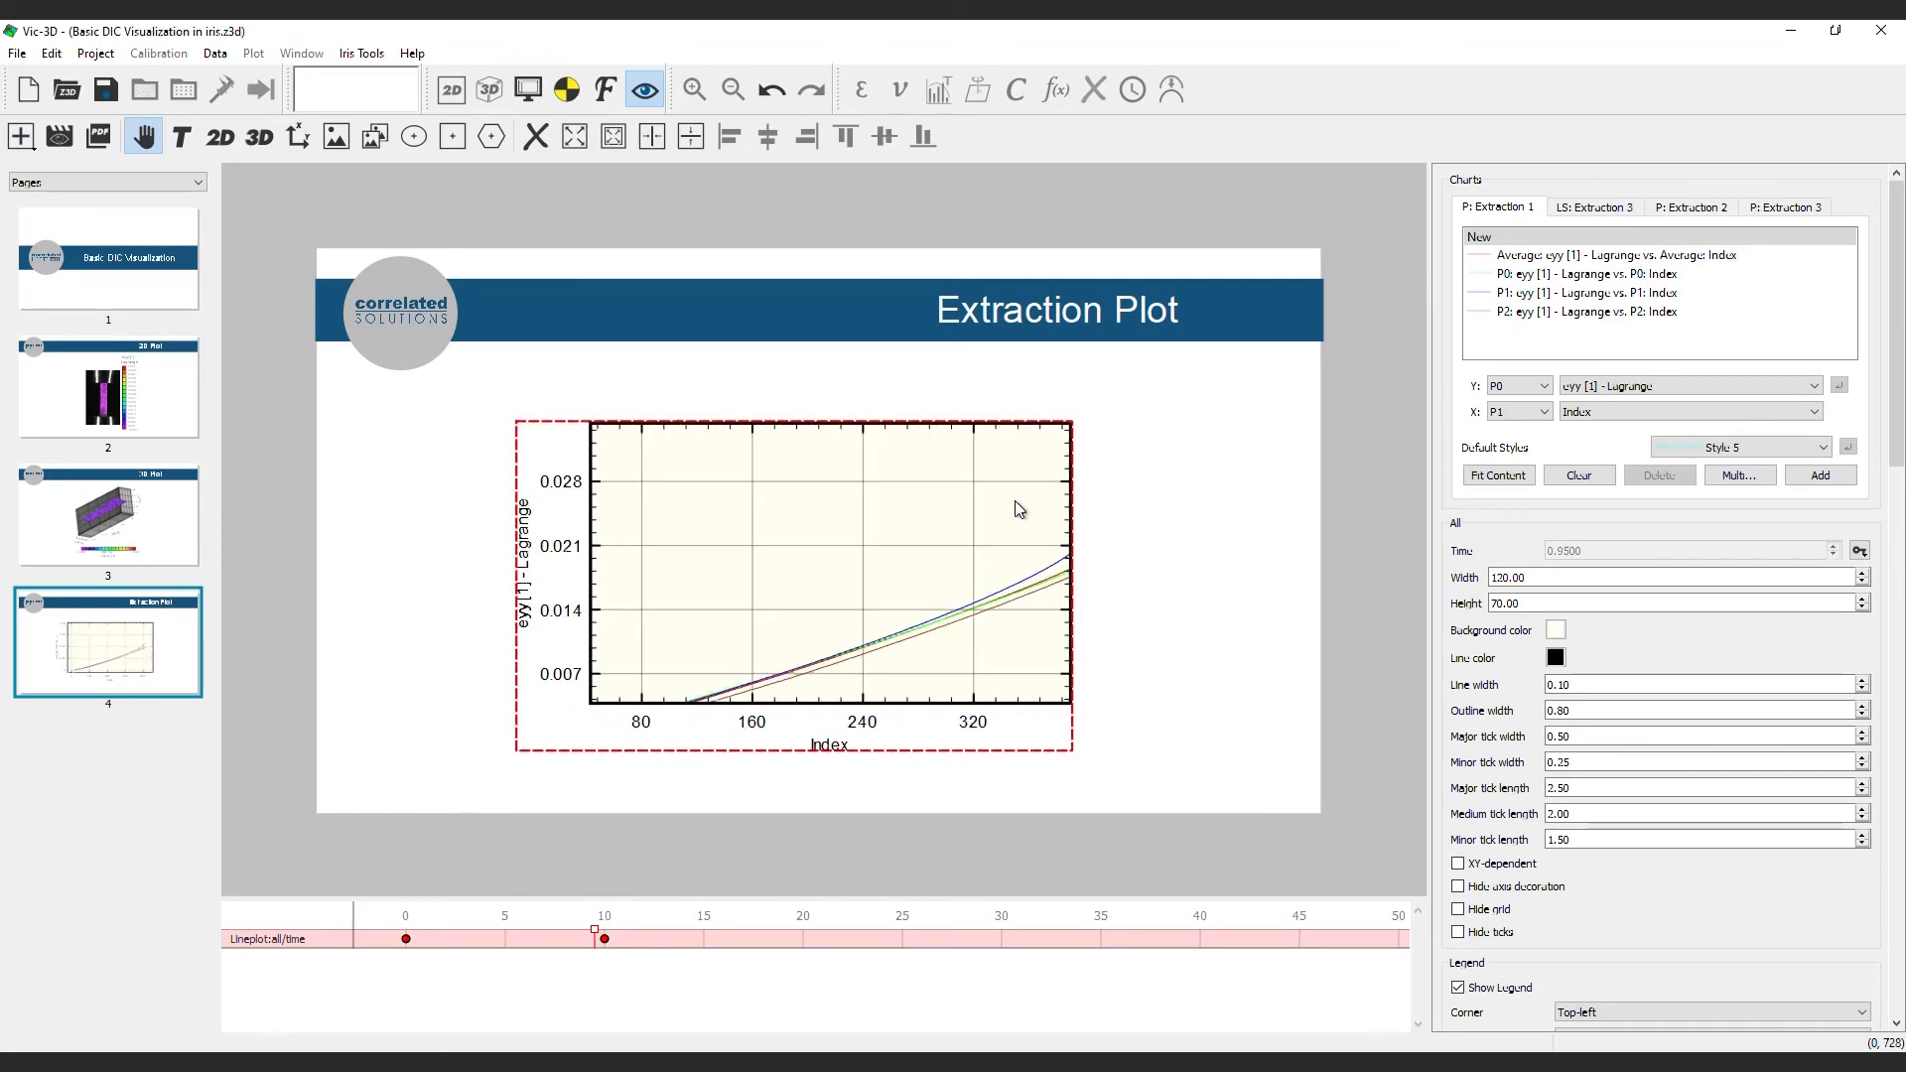
{"action": "left_click_drag", "start_coordinate": [997, 594], "coordinate": [996, 444]}
{"action": "left_click_drag", "start_coordinate": [616, 651], "coordinate": [661, 658]}
{"action": "left_click_drag", "start_coordinate": [968, 518], "coordinate": [1033, 521]}
{"action": "scroll", "coordinate": [1036, 523], "scroll_direction": "down", "scroll_amount": 7}
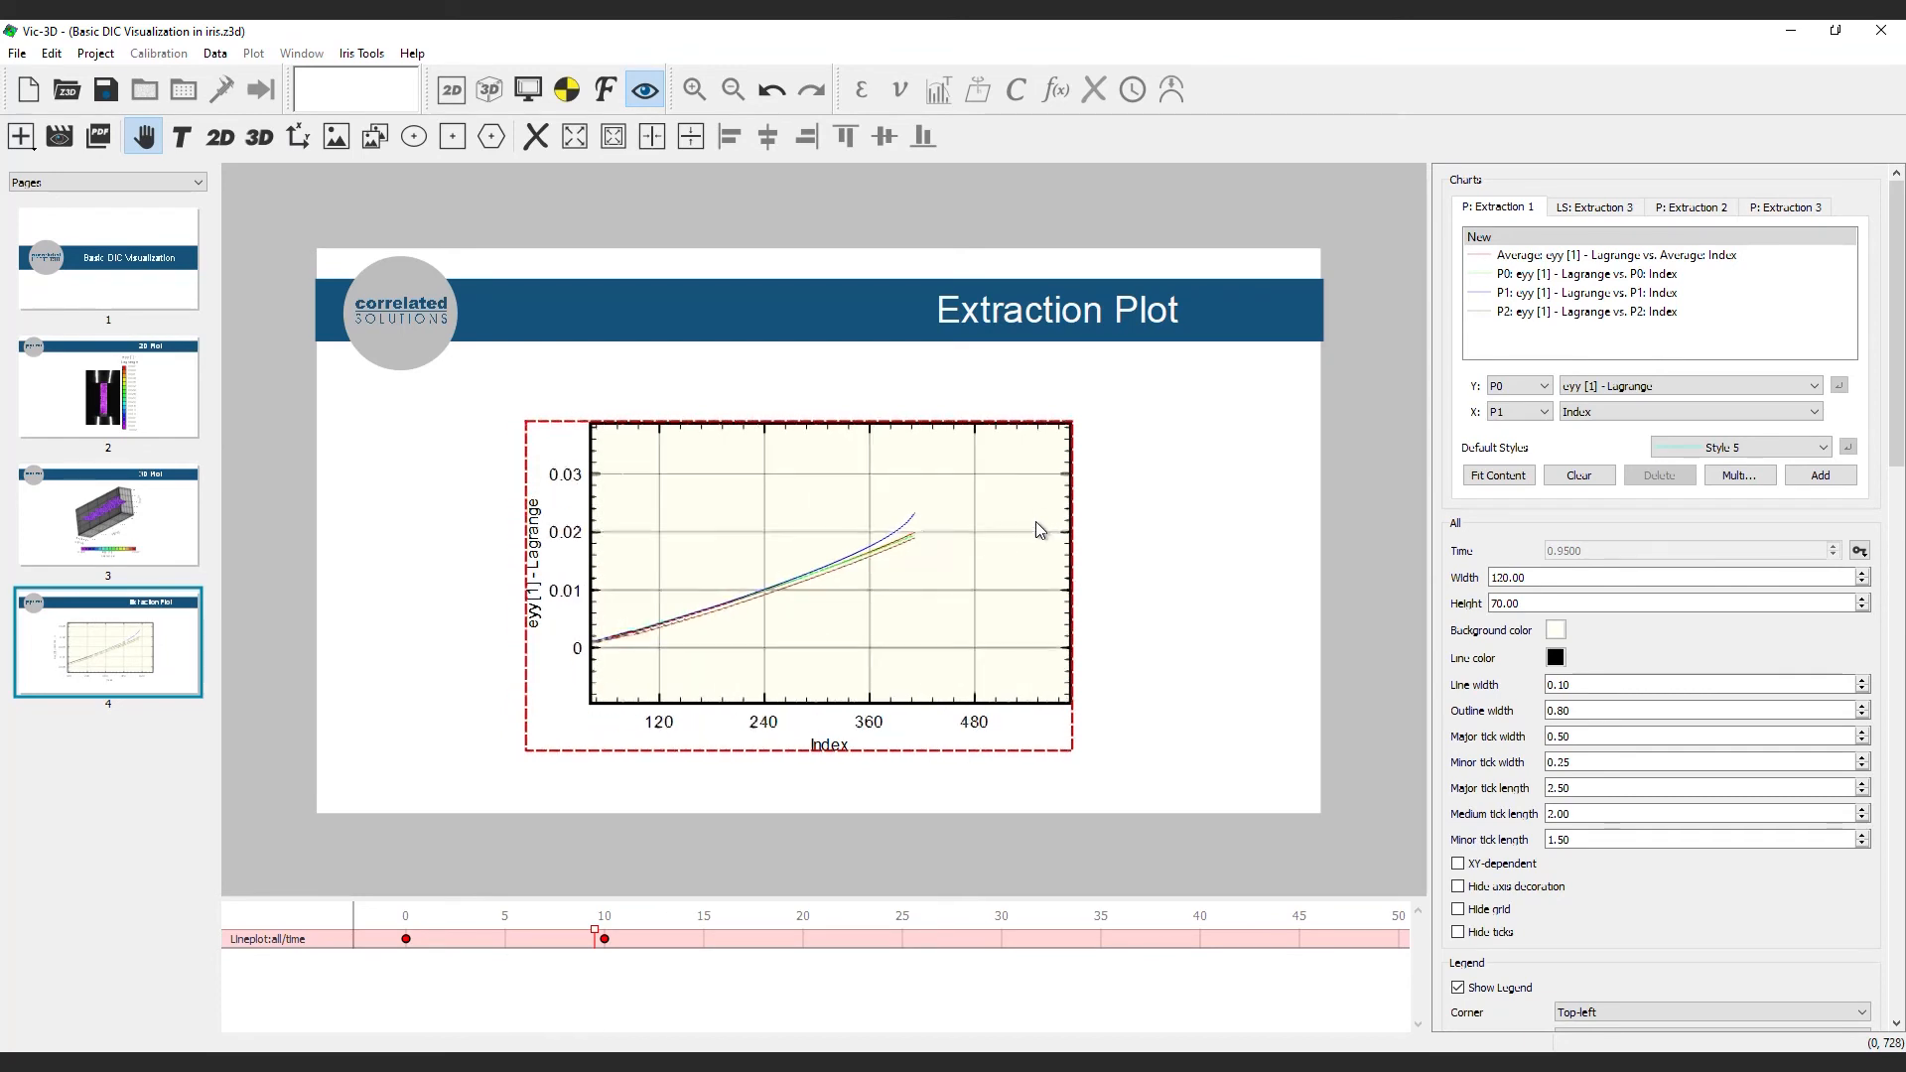
{"action": "left_click_drag", "start_coordinate": [889, 606], "coordinate": [986, 614]}
{"action": "scroll", "coordinate": [991, 610], "scroll_direction": "up", "scroll_amount": 3}
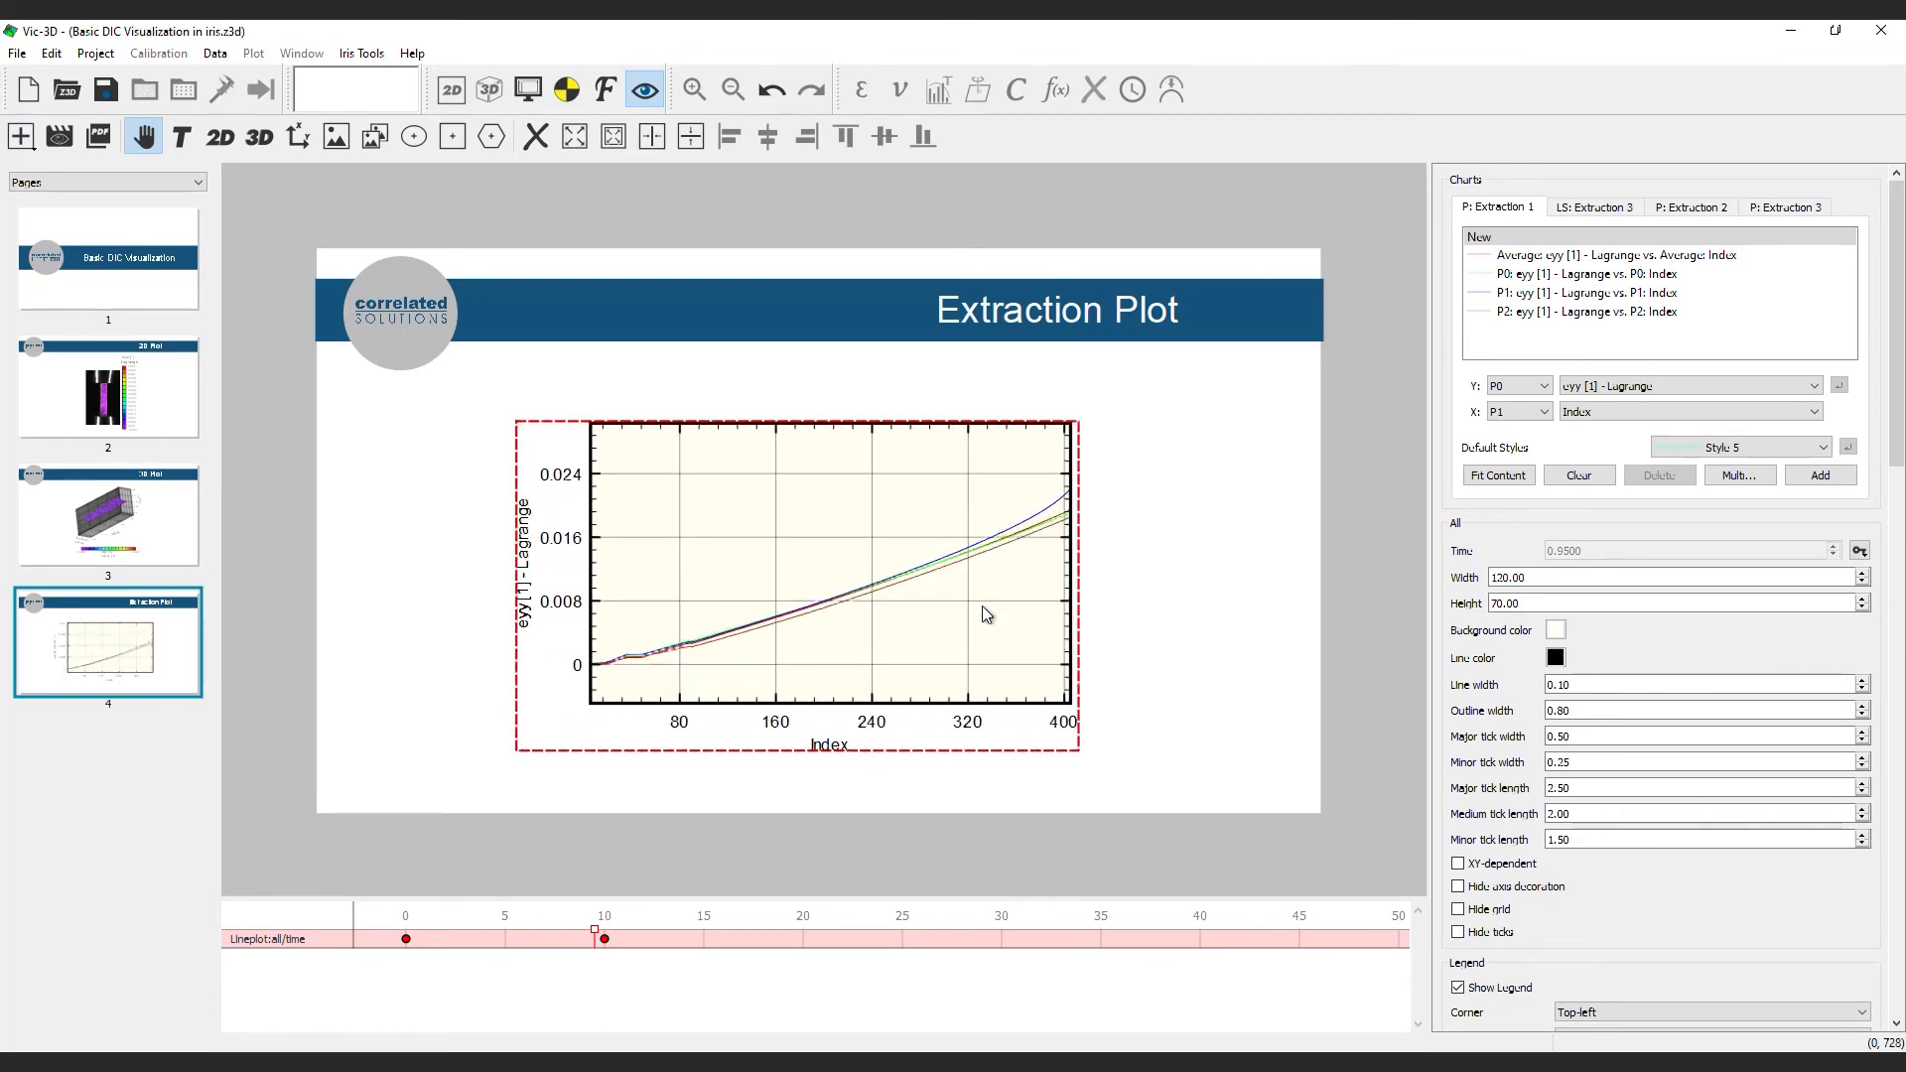
{"action": "left_click", "coordinate": [1164, 579]}
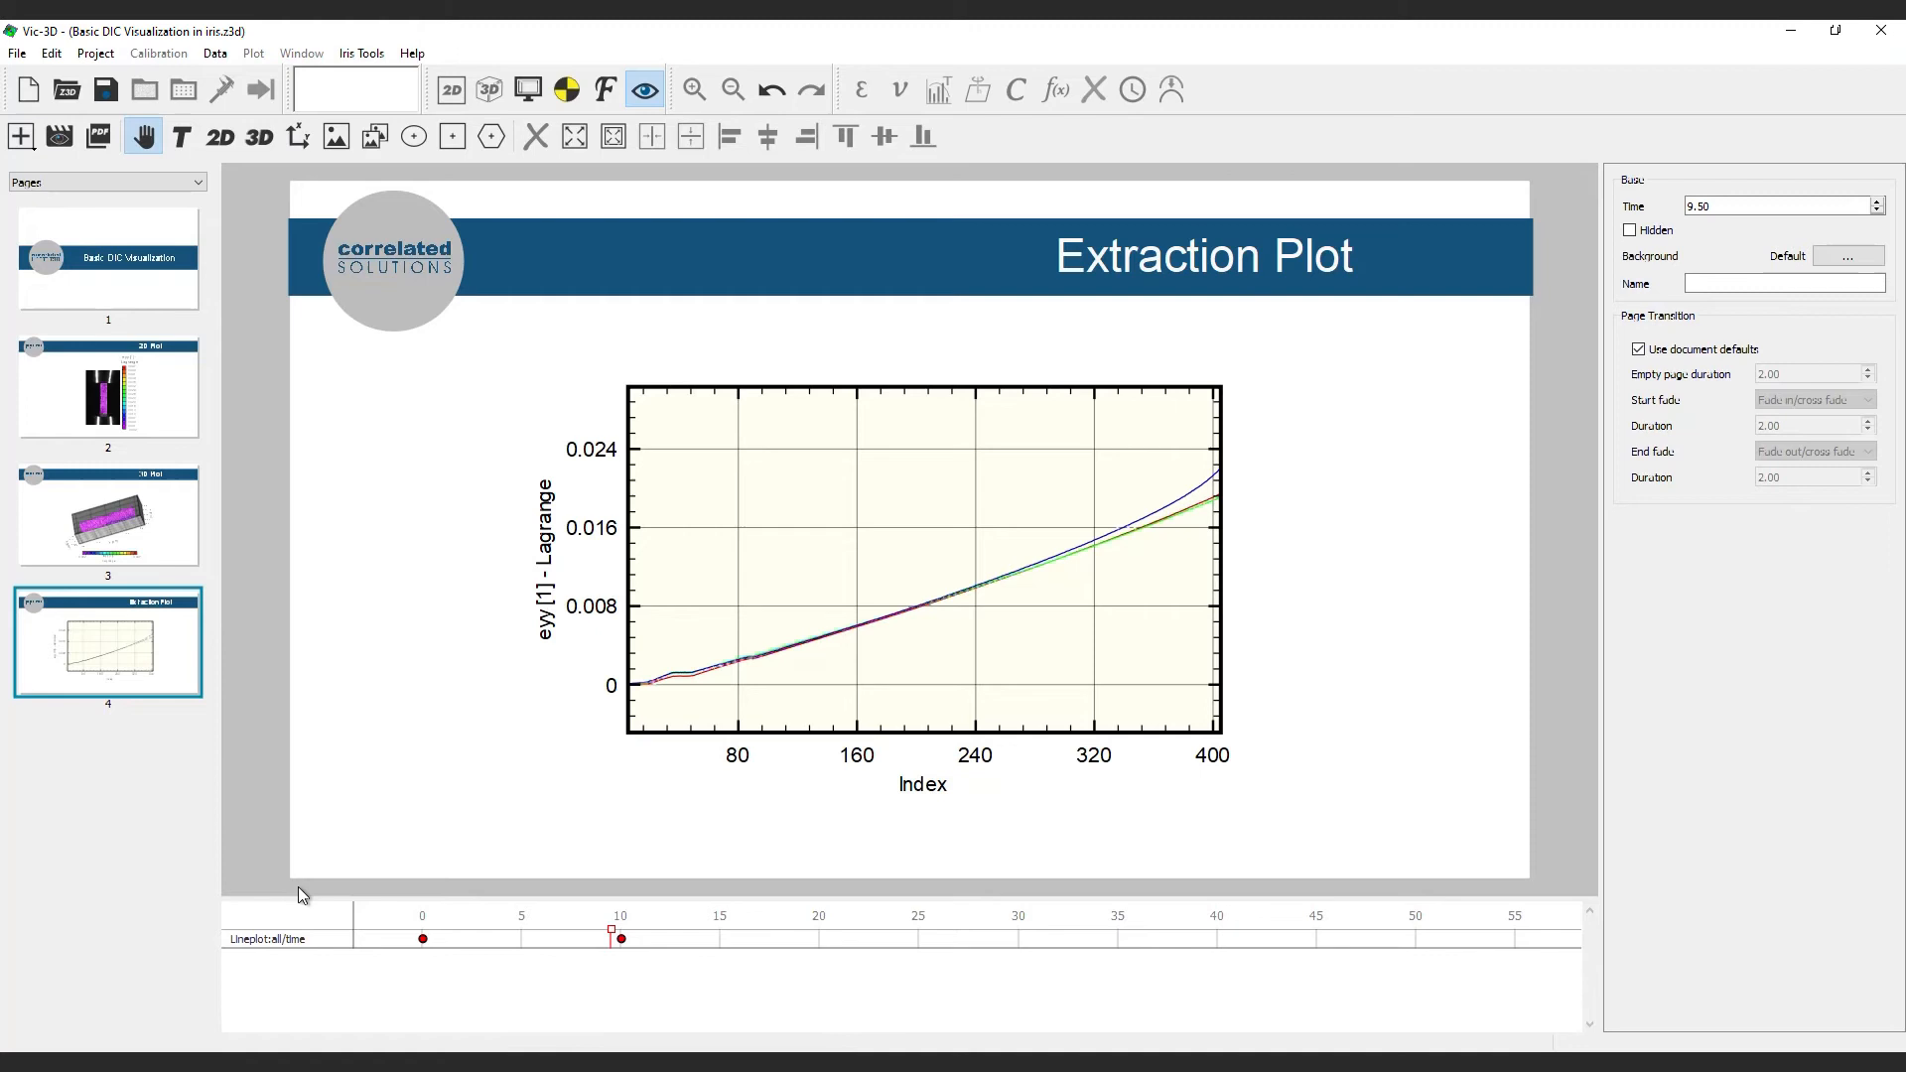
Show the Average, P0, P1 and P2 eyy [1] - Lagrange curves in the line plot's legend
{"action": "left_click", "coordinate": [920, 515]}
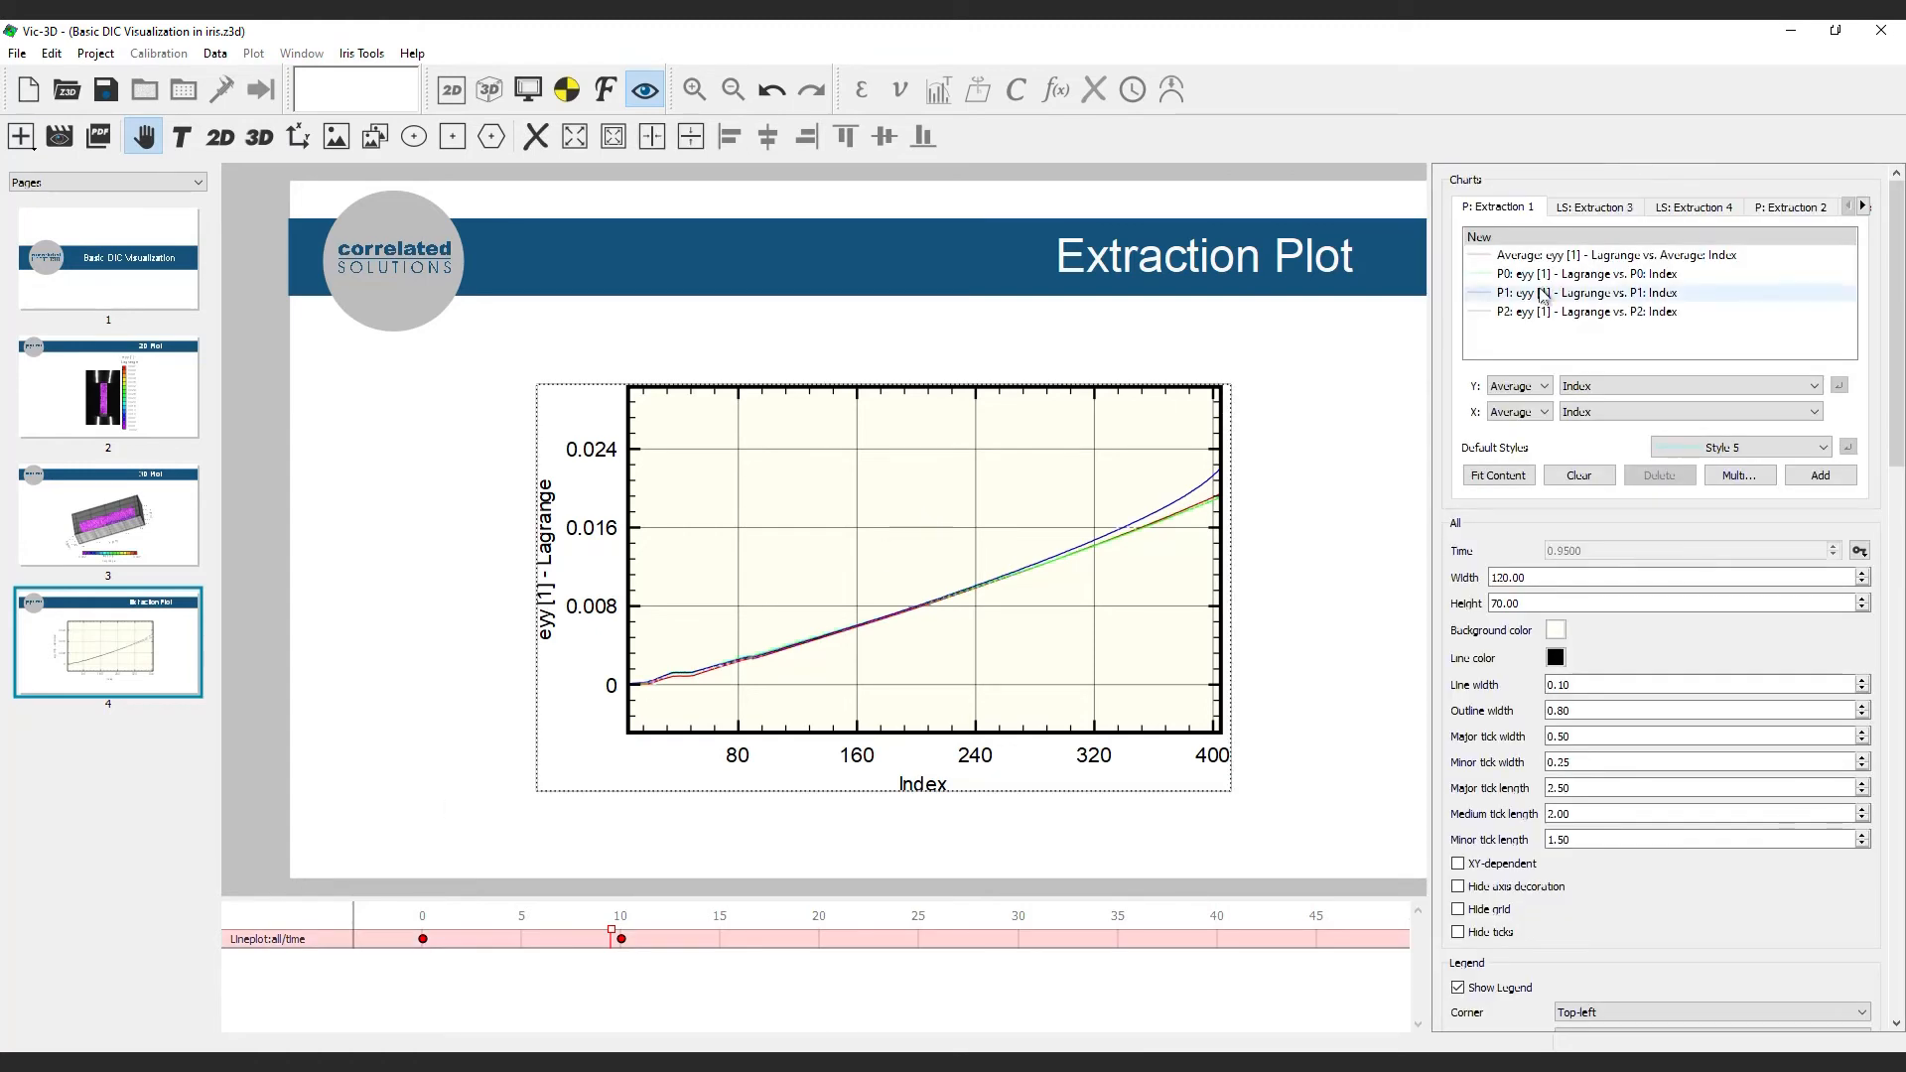
{"action": "left_click", "coordinate": [1629, 255]}
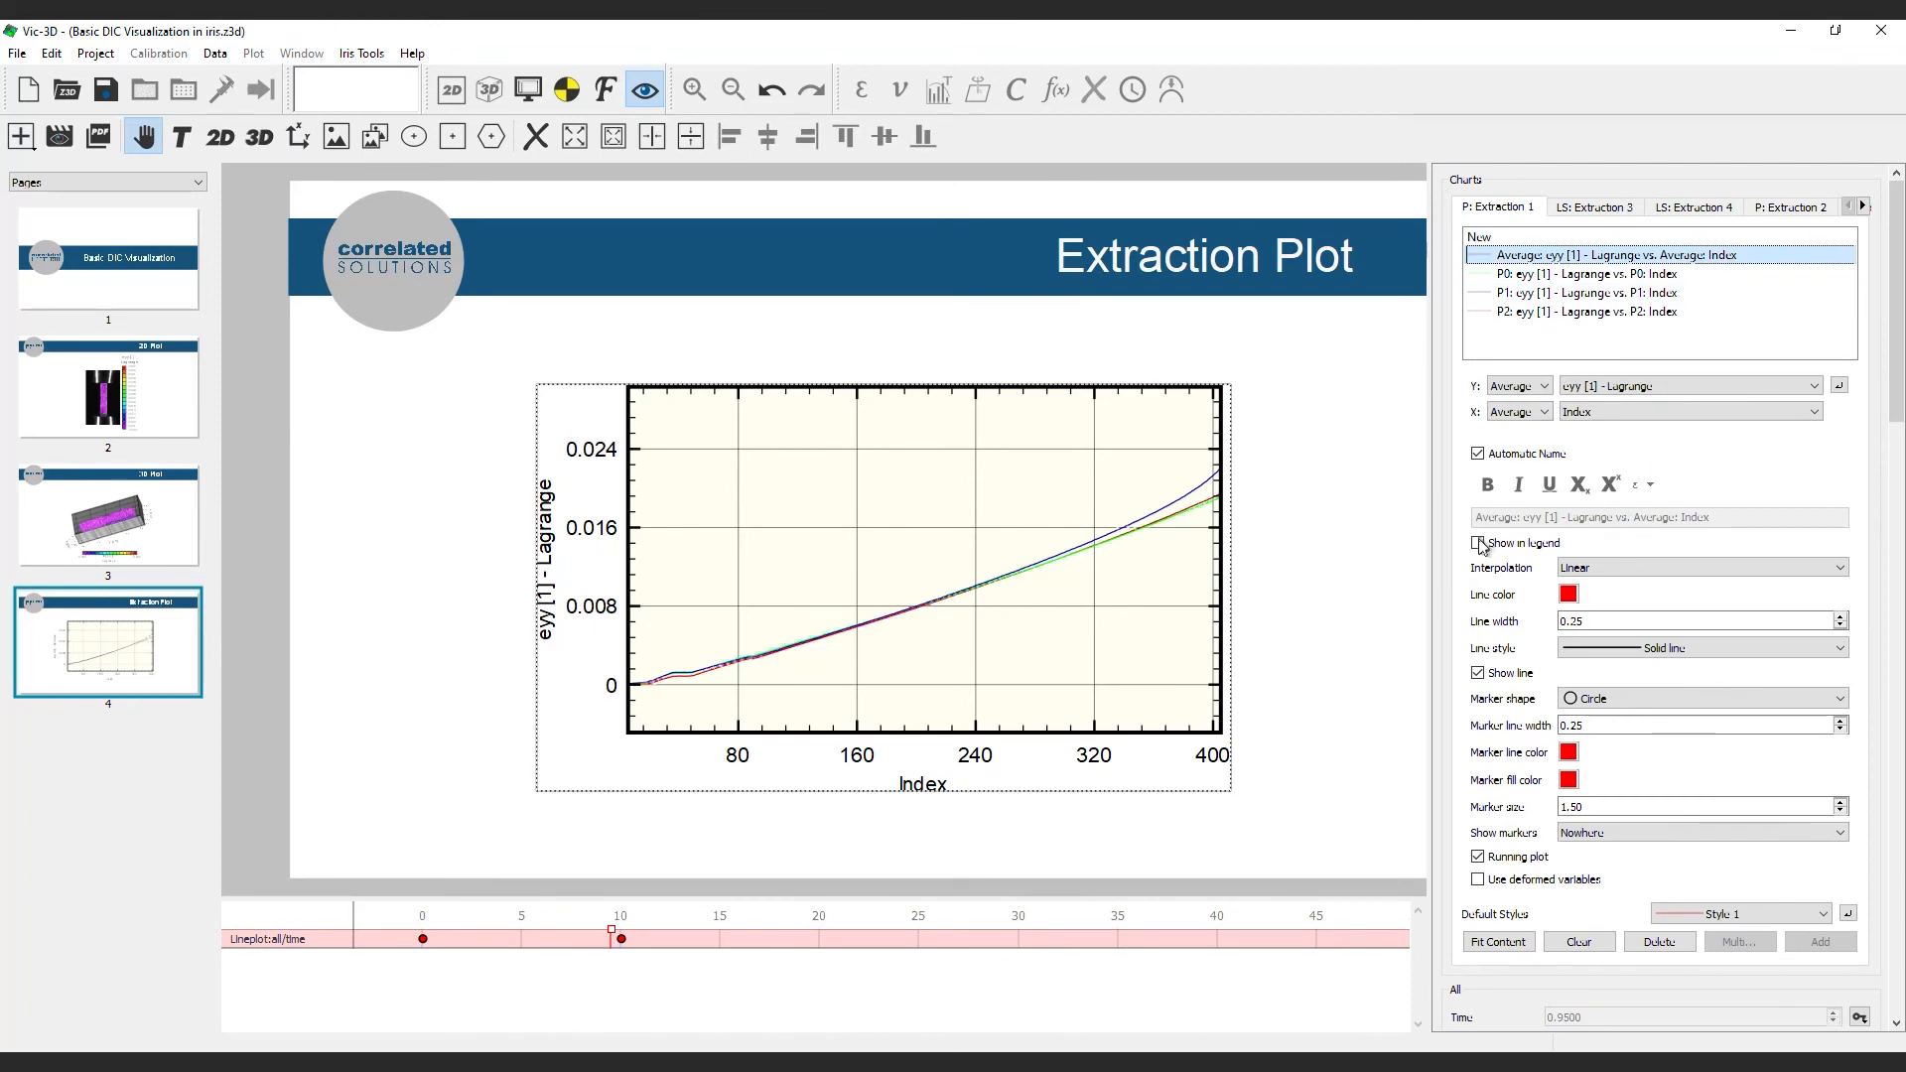
{"action": "left_click", "coordinate": [1479, 543]}
{"action": "left_click", "coordinate": [1581, 275]}
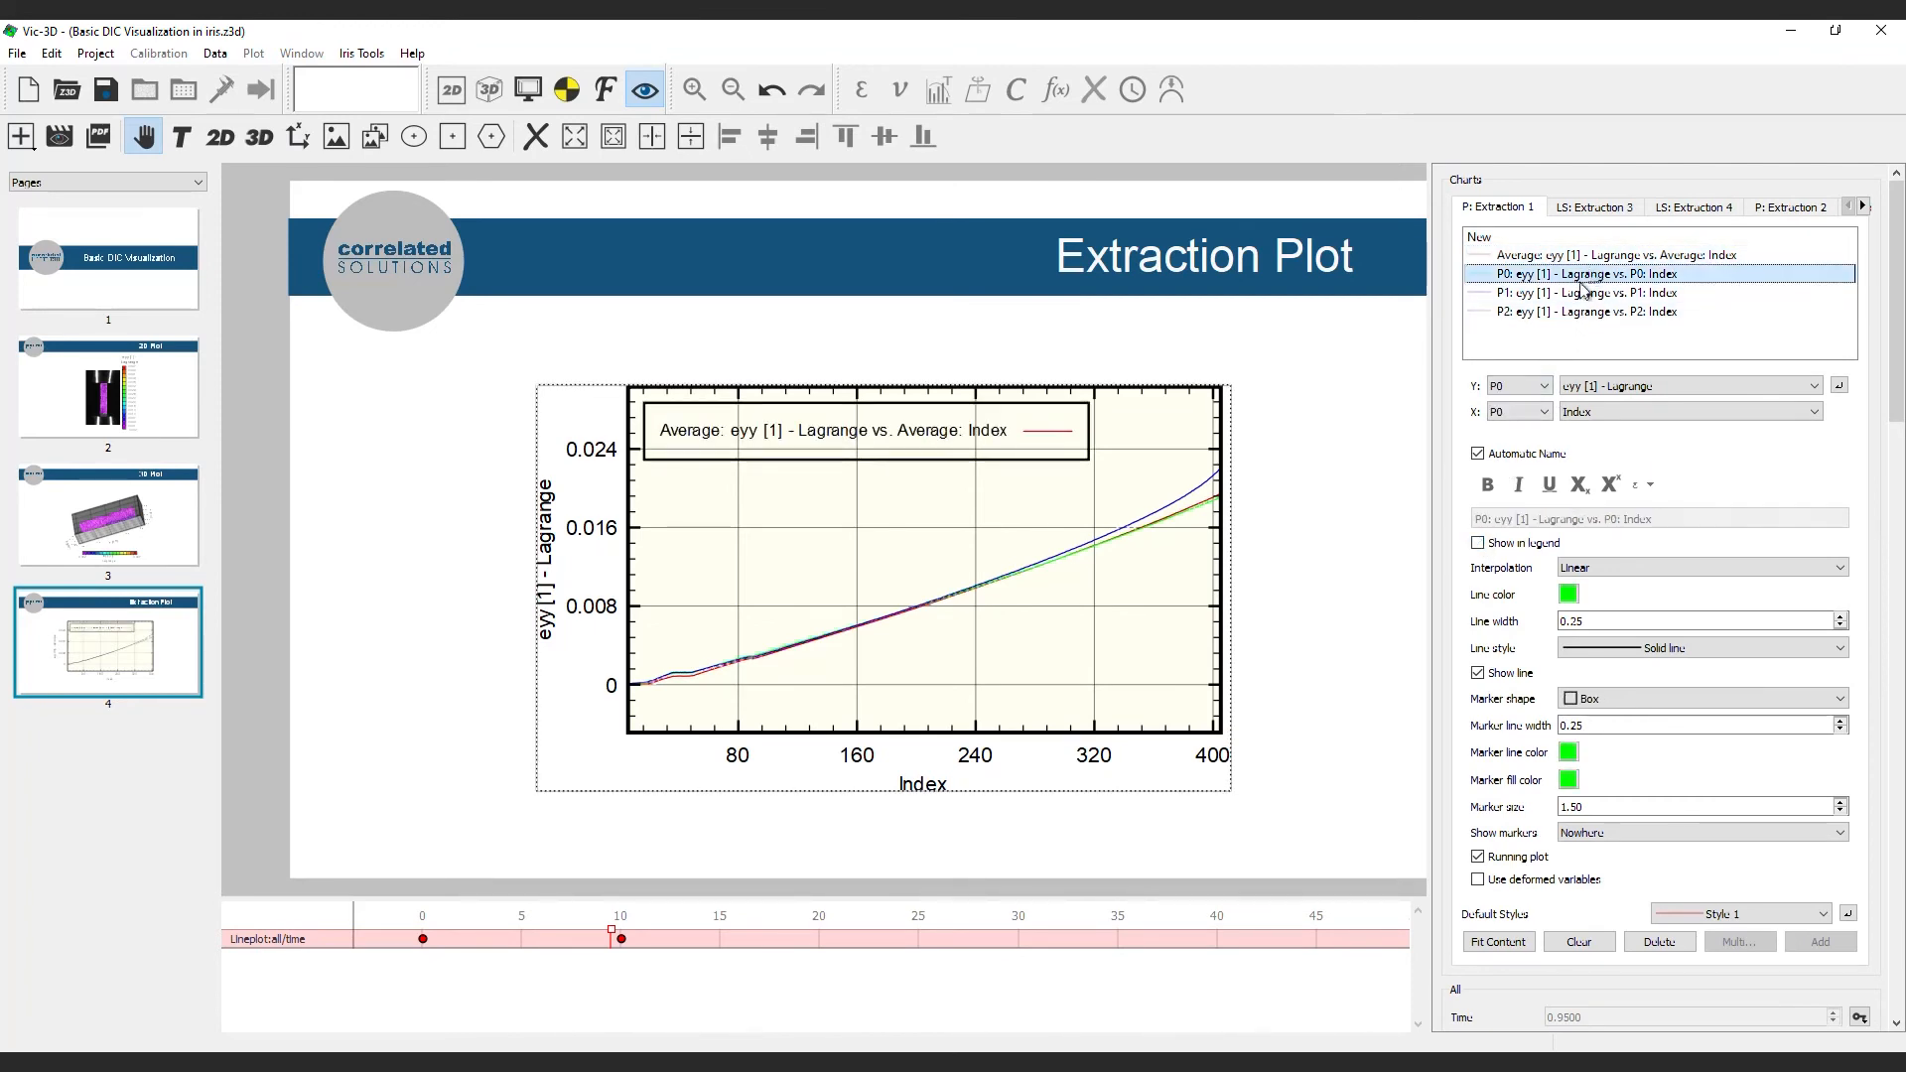
{"action": "left_click", "coordinate": [1478, 543]}
{"action": "left_click", "coordinate": [1604, 293]}
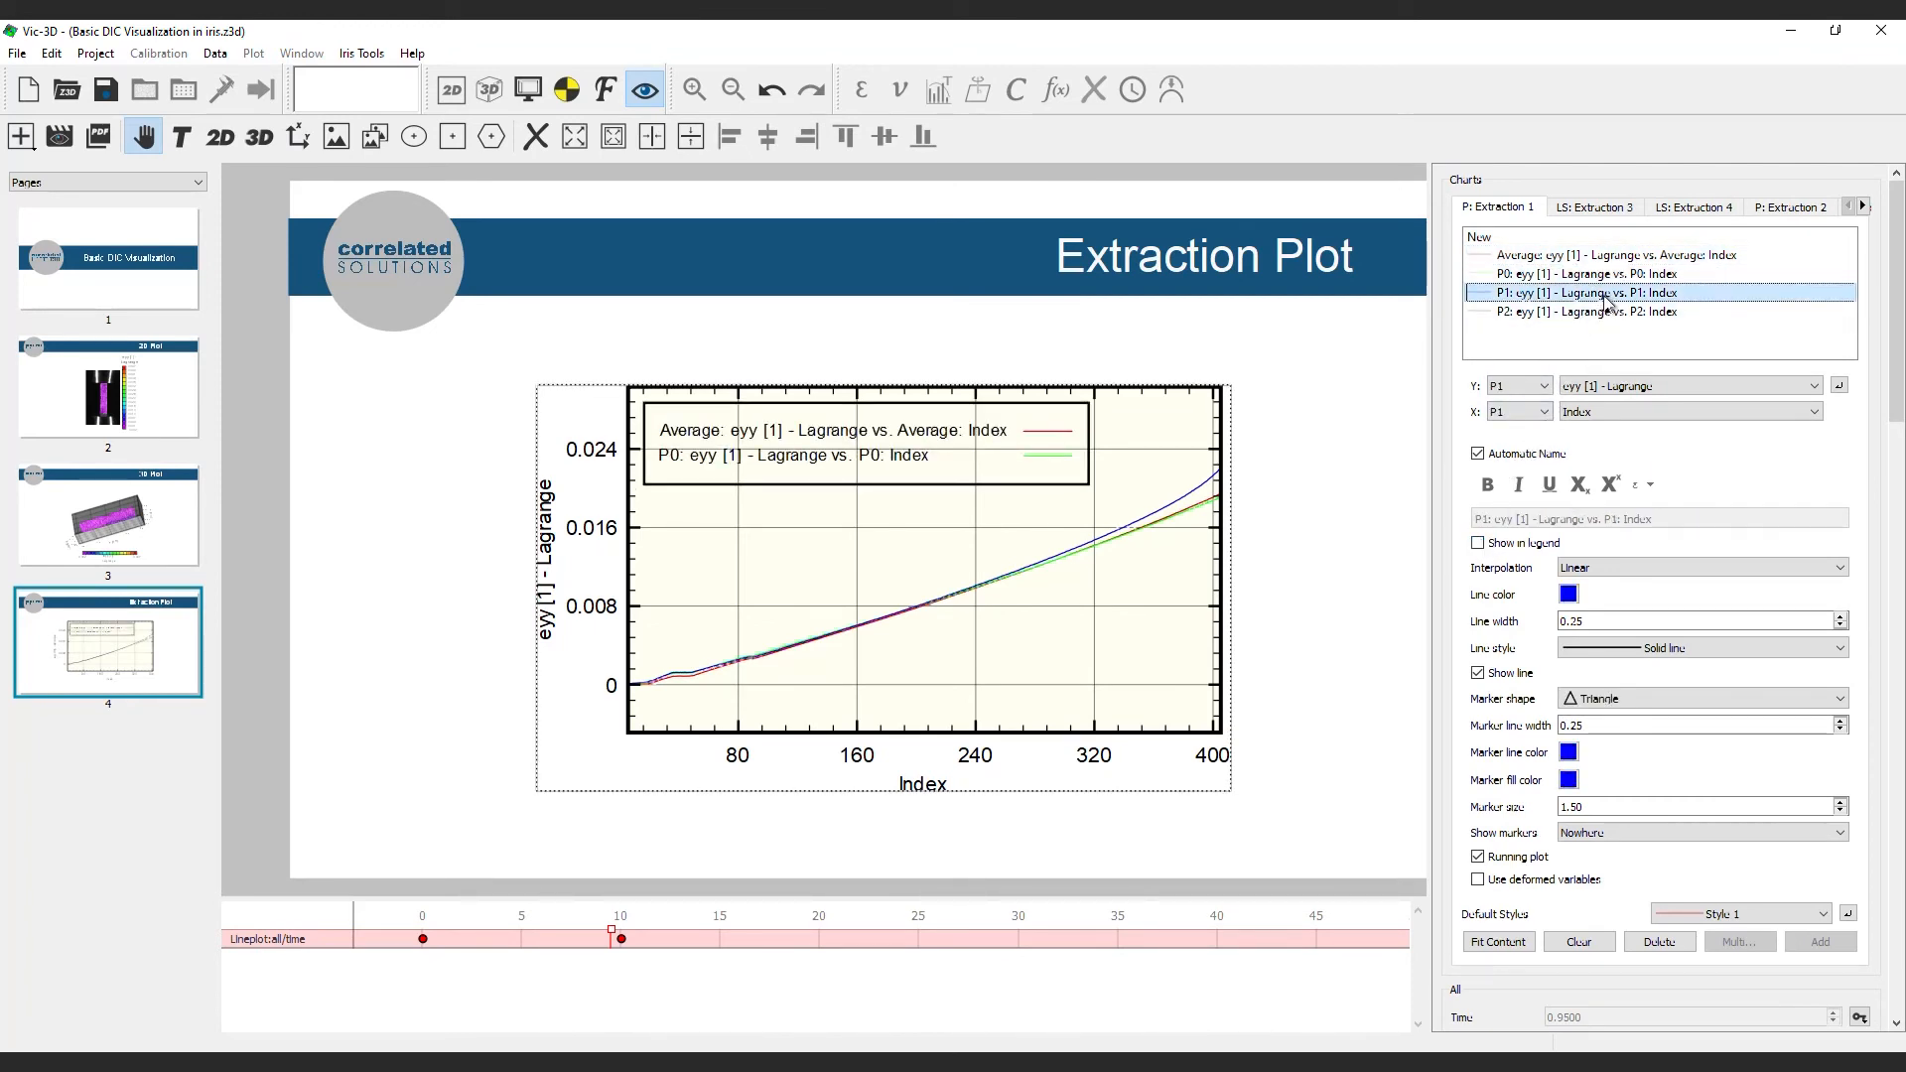
{"action": "left_click", "coordinate": [1478, 543]}
{"action": "left_click", "coordinate": [1541, 312]}
{"action": "left_click", "coordinate": [1478, 543]}
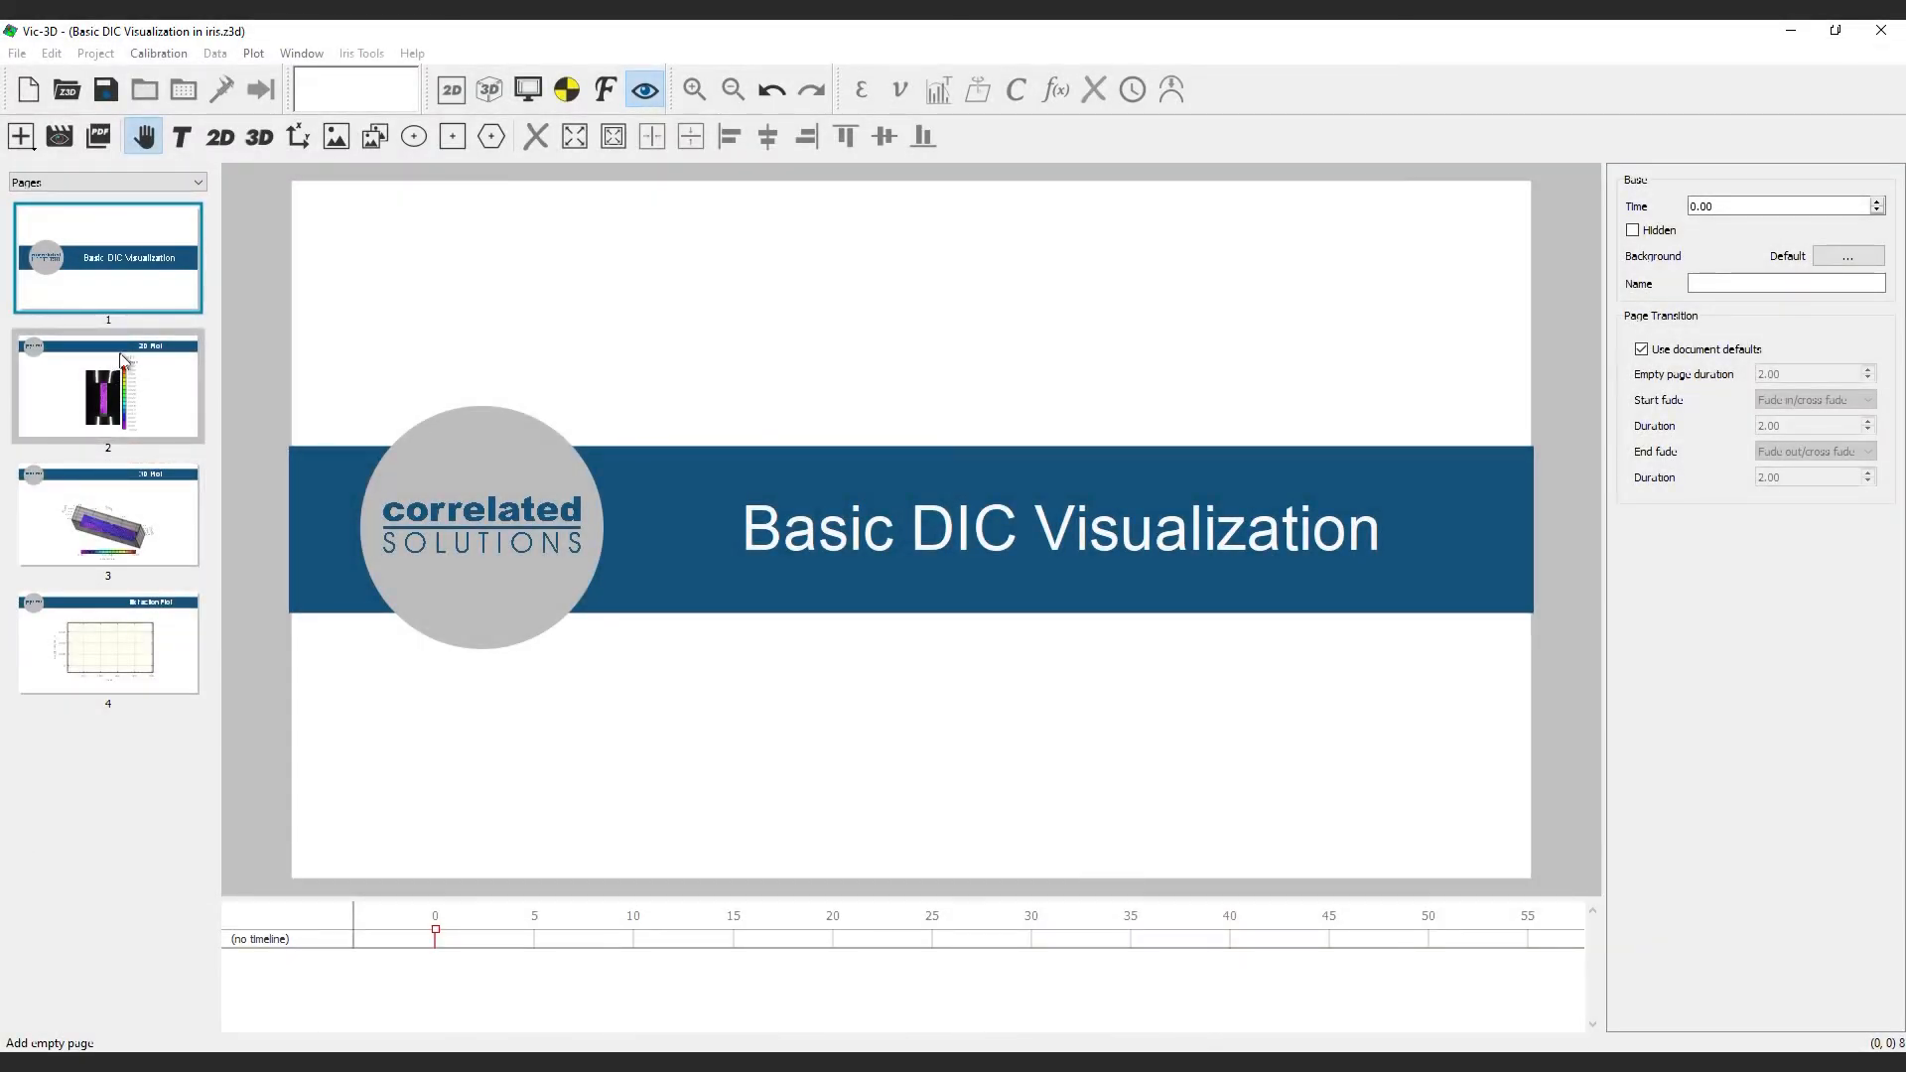
Look over the title page's page options and step through all four pages and back to the first
{"action": "right_click", "coordinate": [168, 289]}
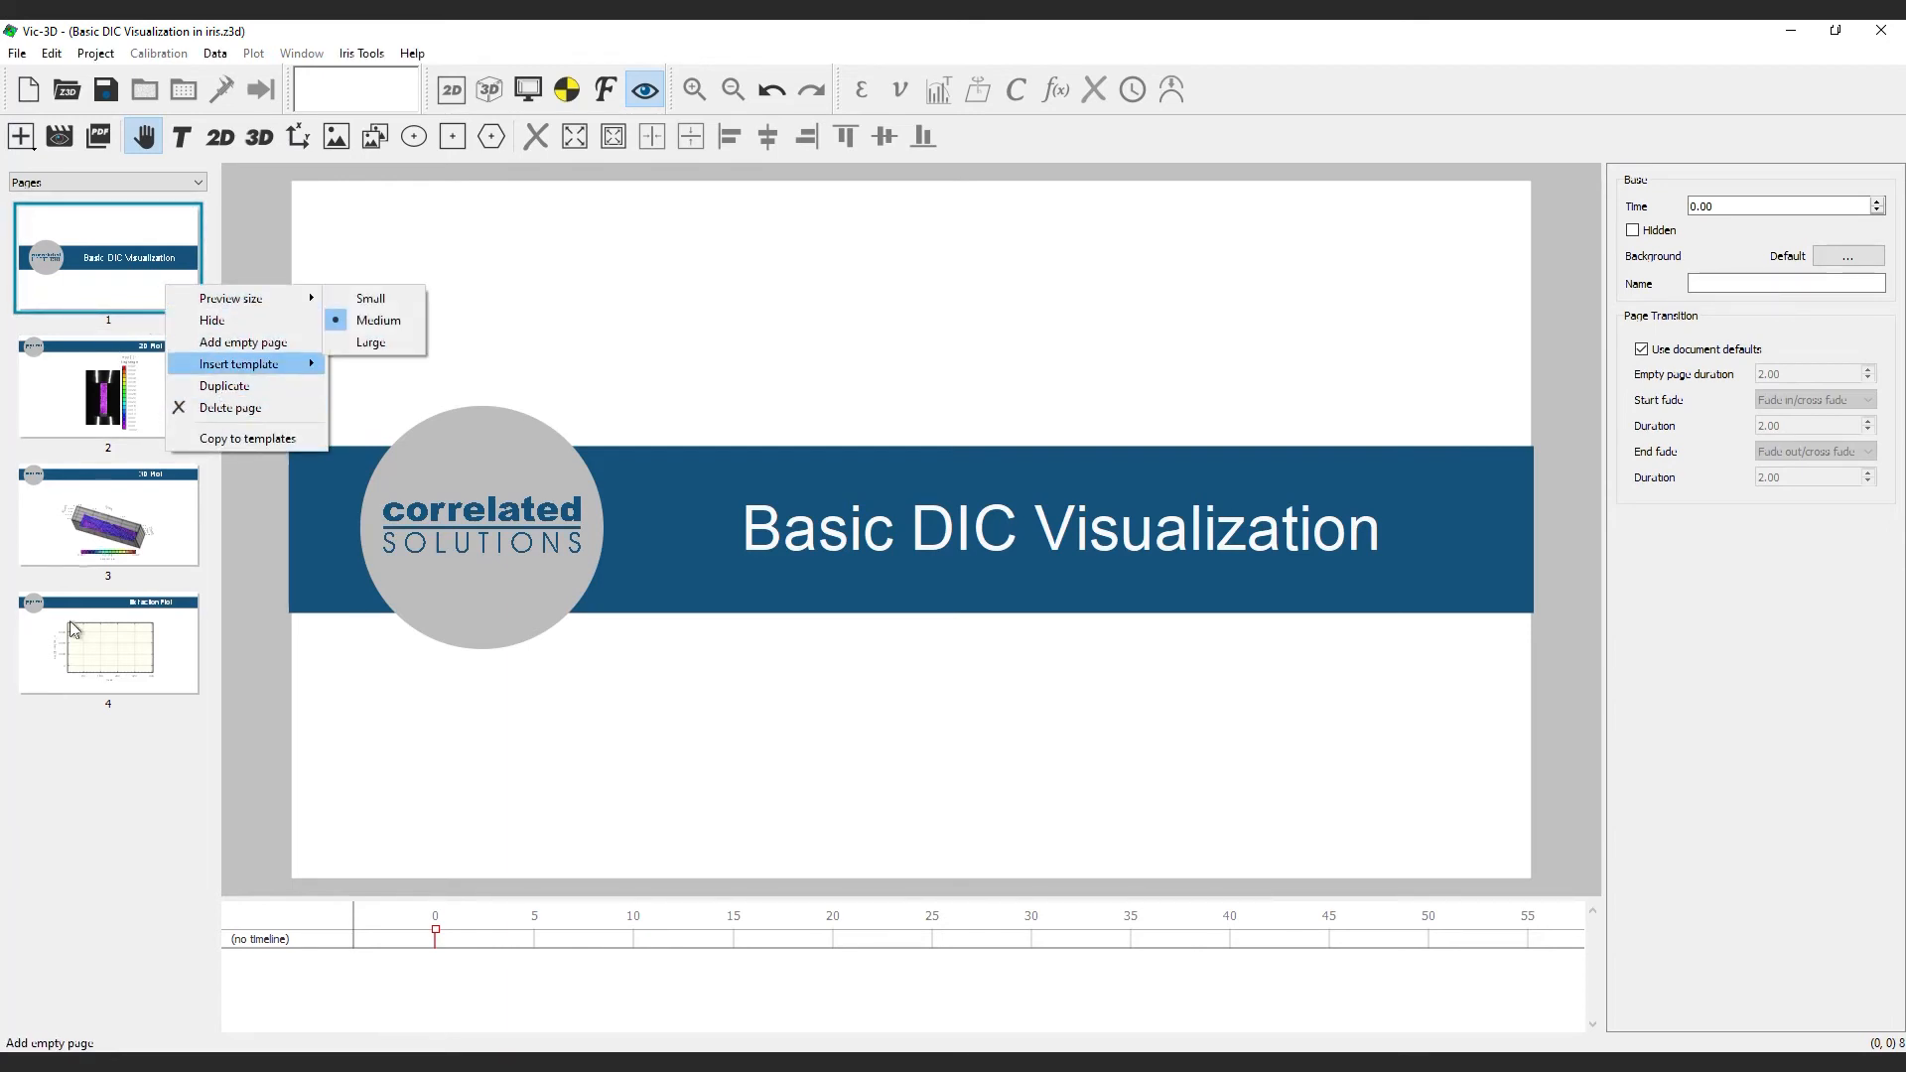
{"action": "left_click", "coordinate": [43, 786]}
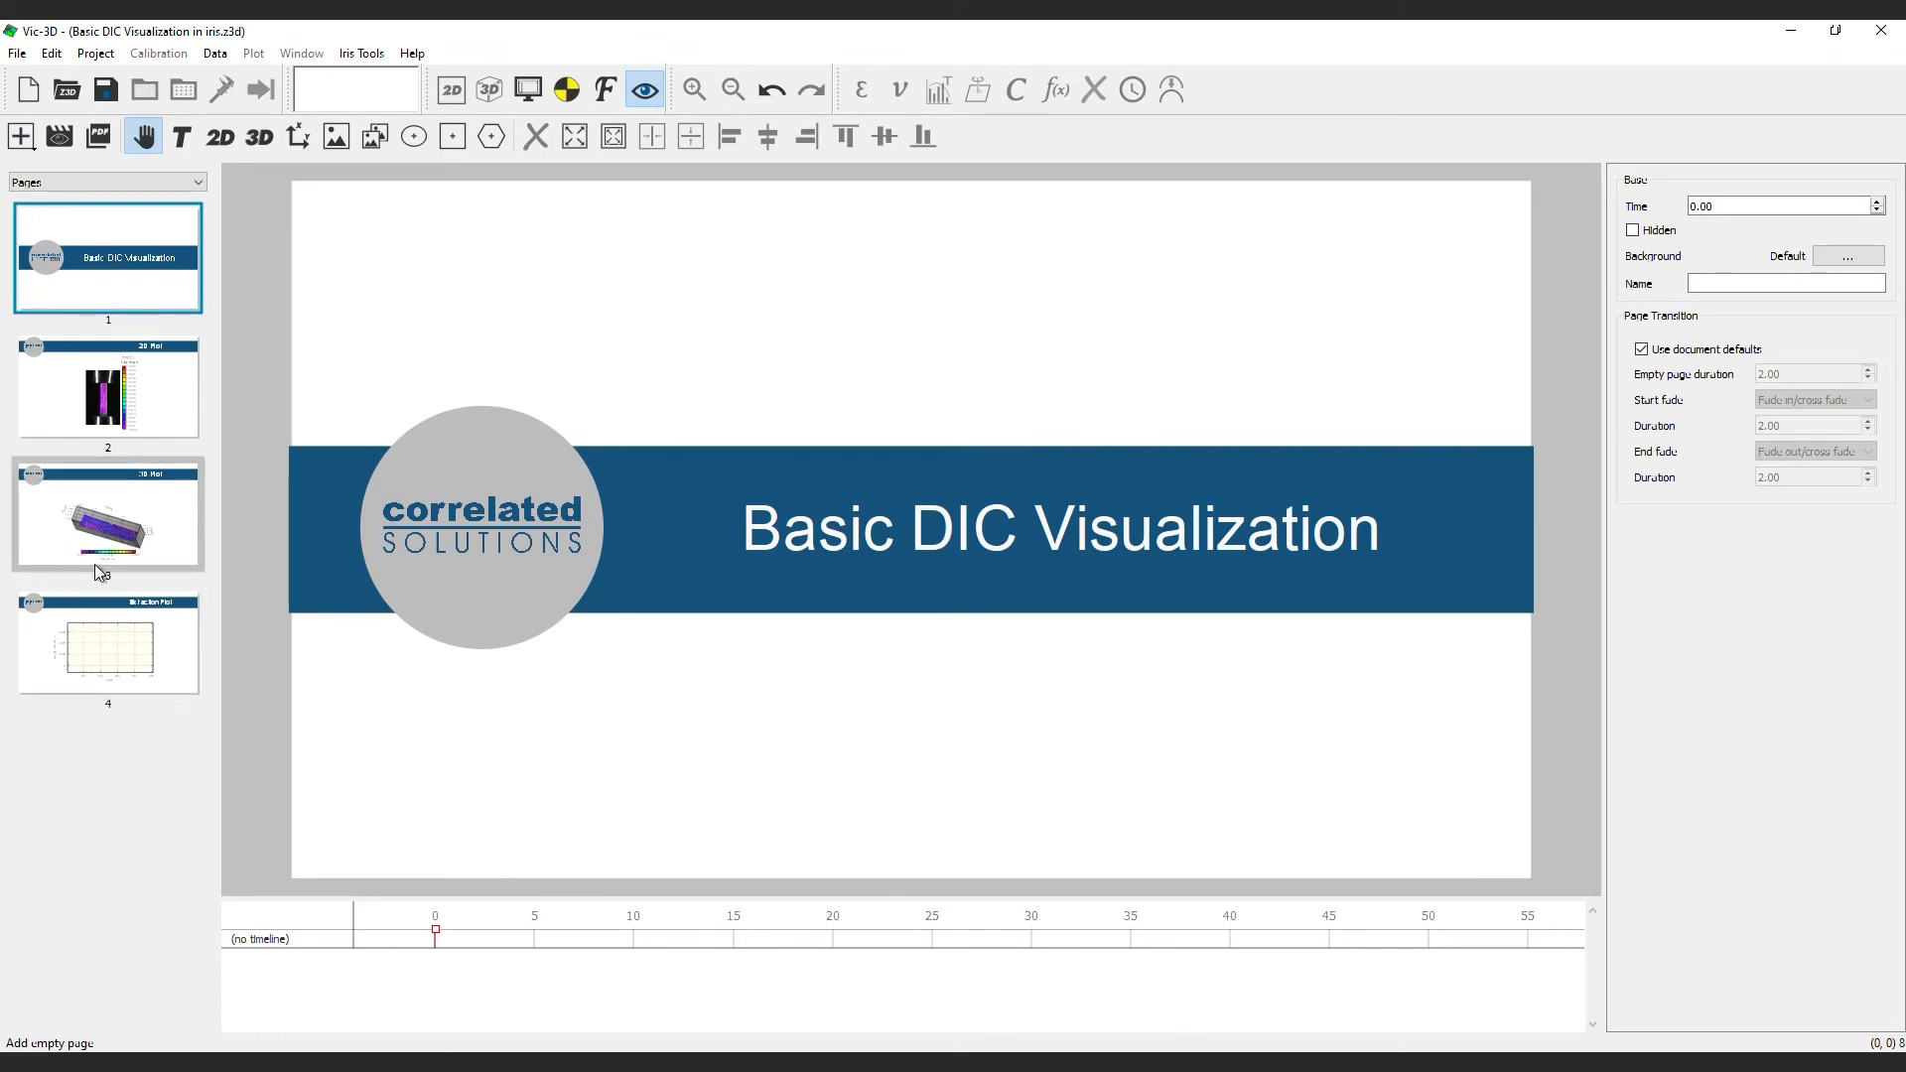
{"action": "key", "text": "Down"}
{"action": "key", "text": "Down"}
{"action": "key", "text": "Down"}
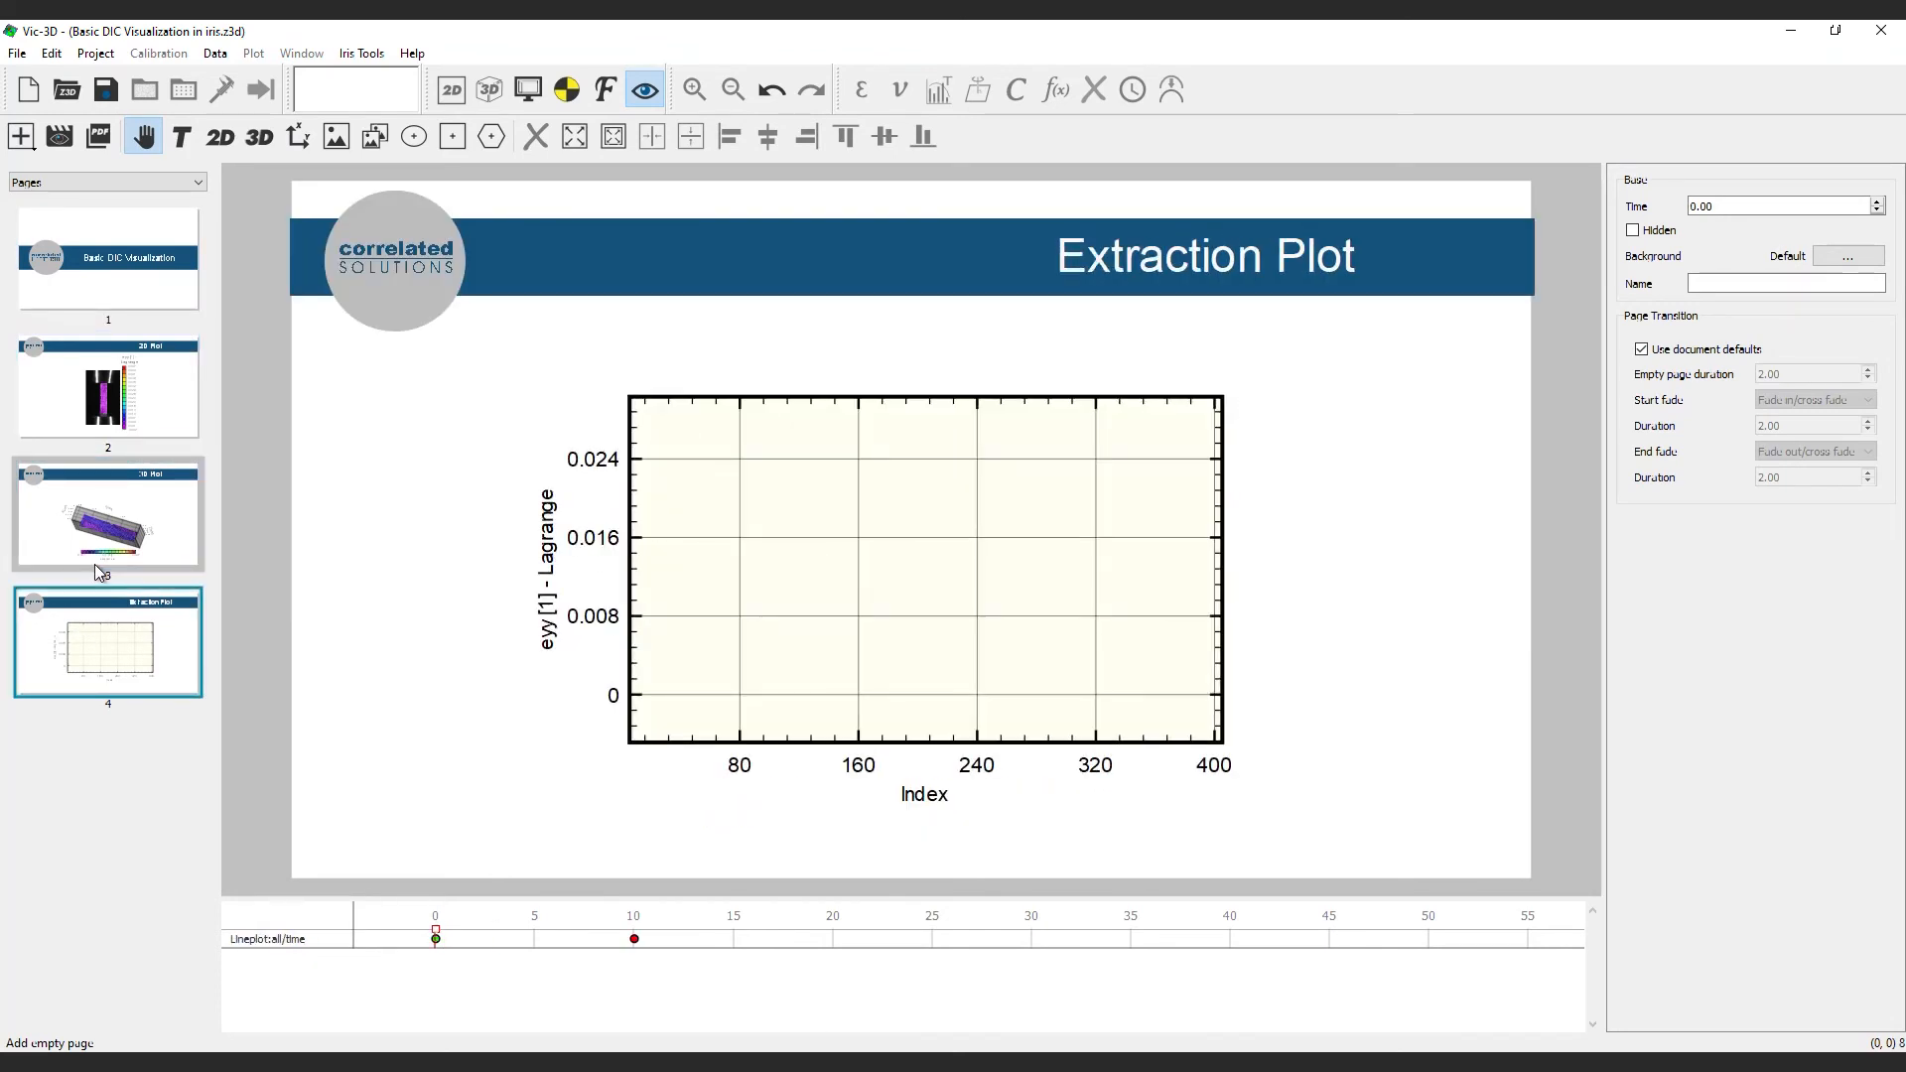
{"action": "key", "text": "Up"}
{"action": "key", "text": "Up"}
{"action": "key", "text": "Up"}
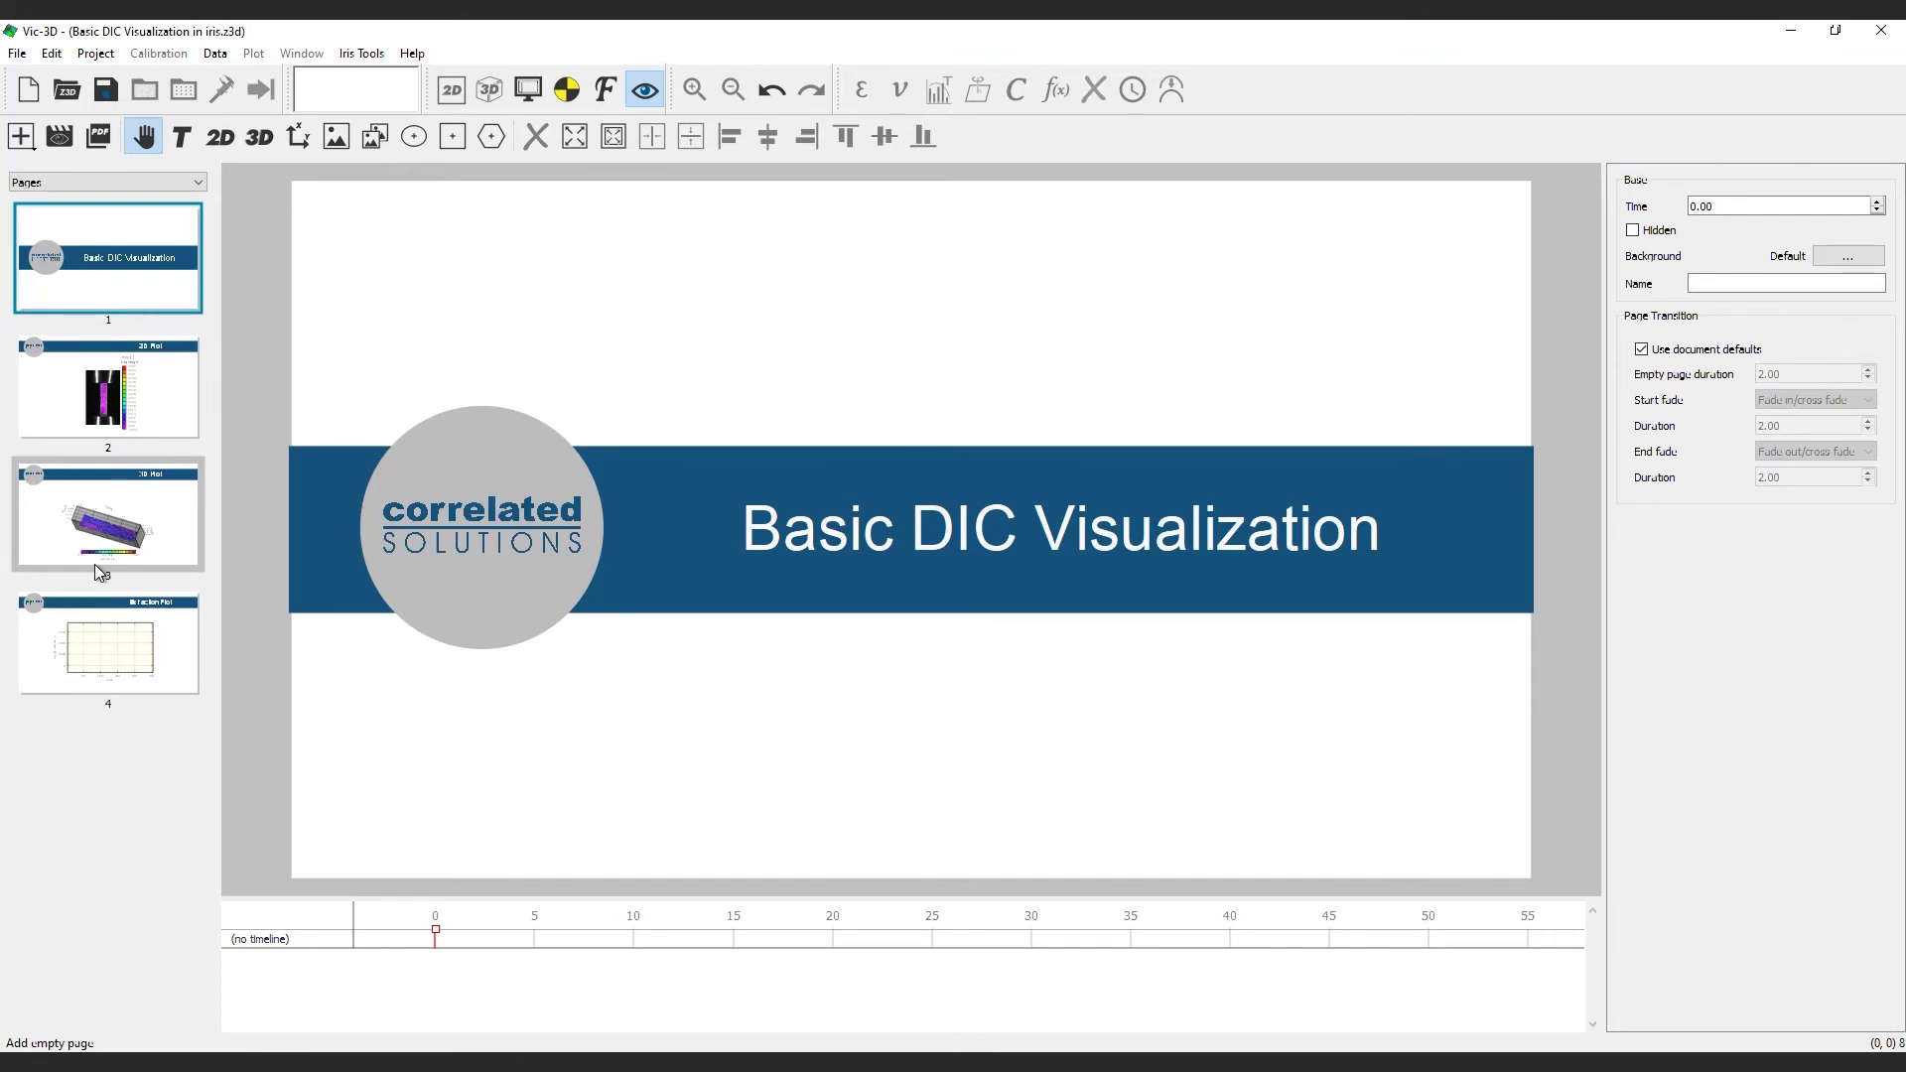
{"action": "left_click_drag", "start_coordinate": [96, 568], "coordinate": [68, 417]}
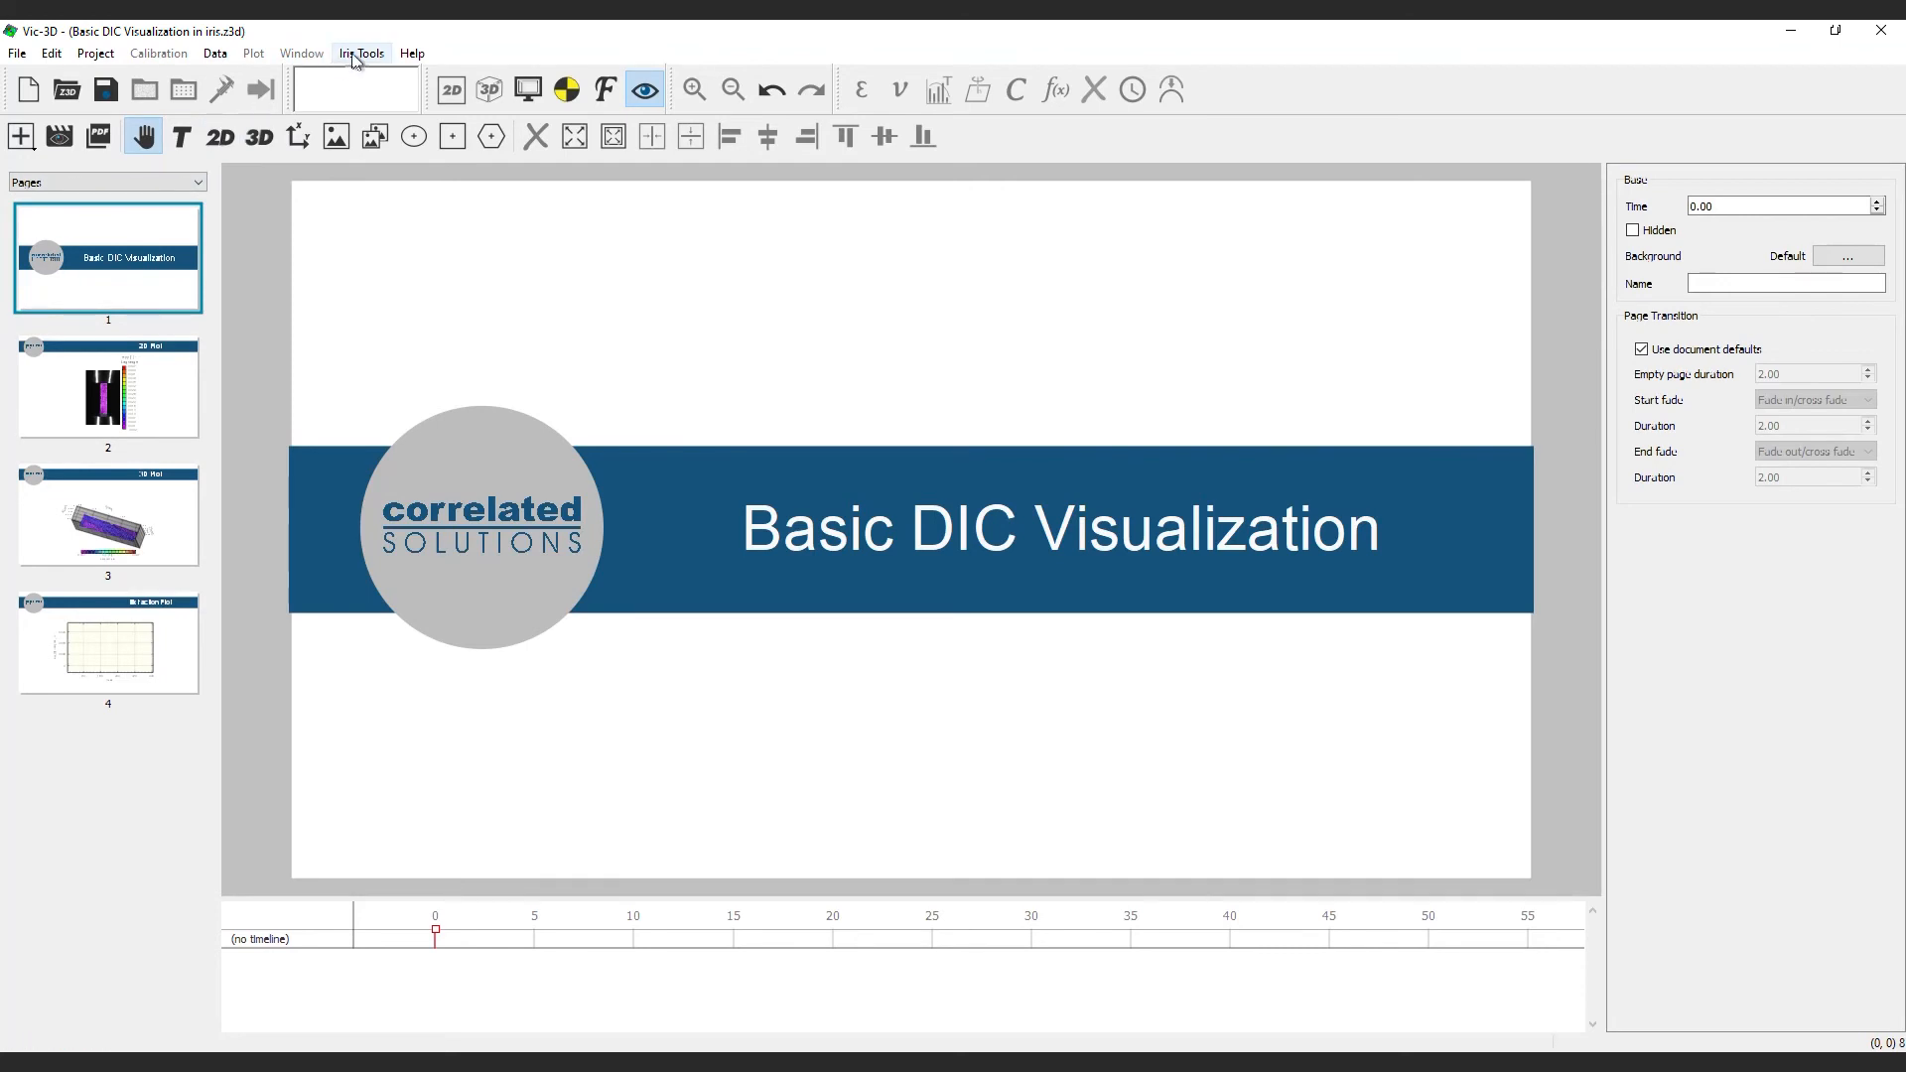
Open the Vic-3D Online Manual and expand its Data Visualization in iris section
{"action": "left_click", "coordinate": [402, 56]}
{"action": "left_click", "coordinate": [445, 78]}
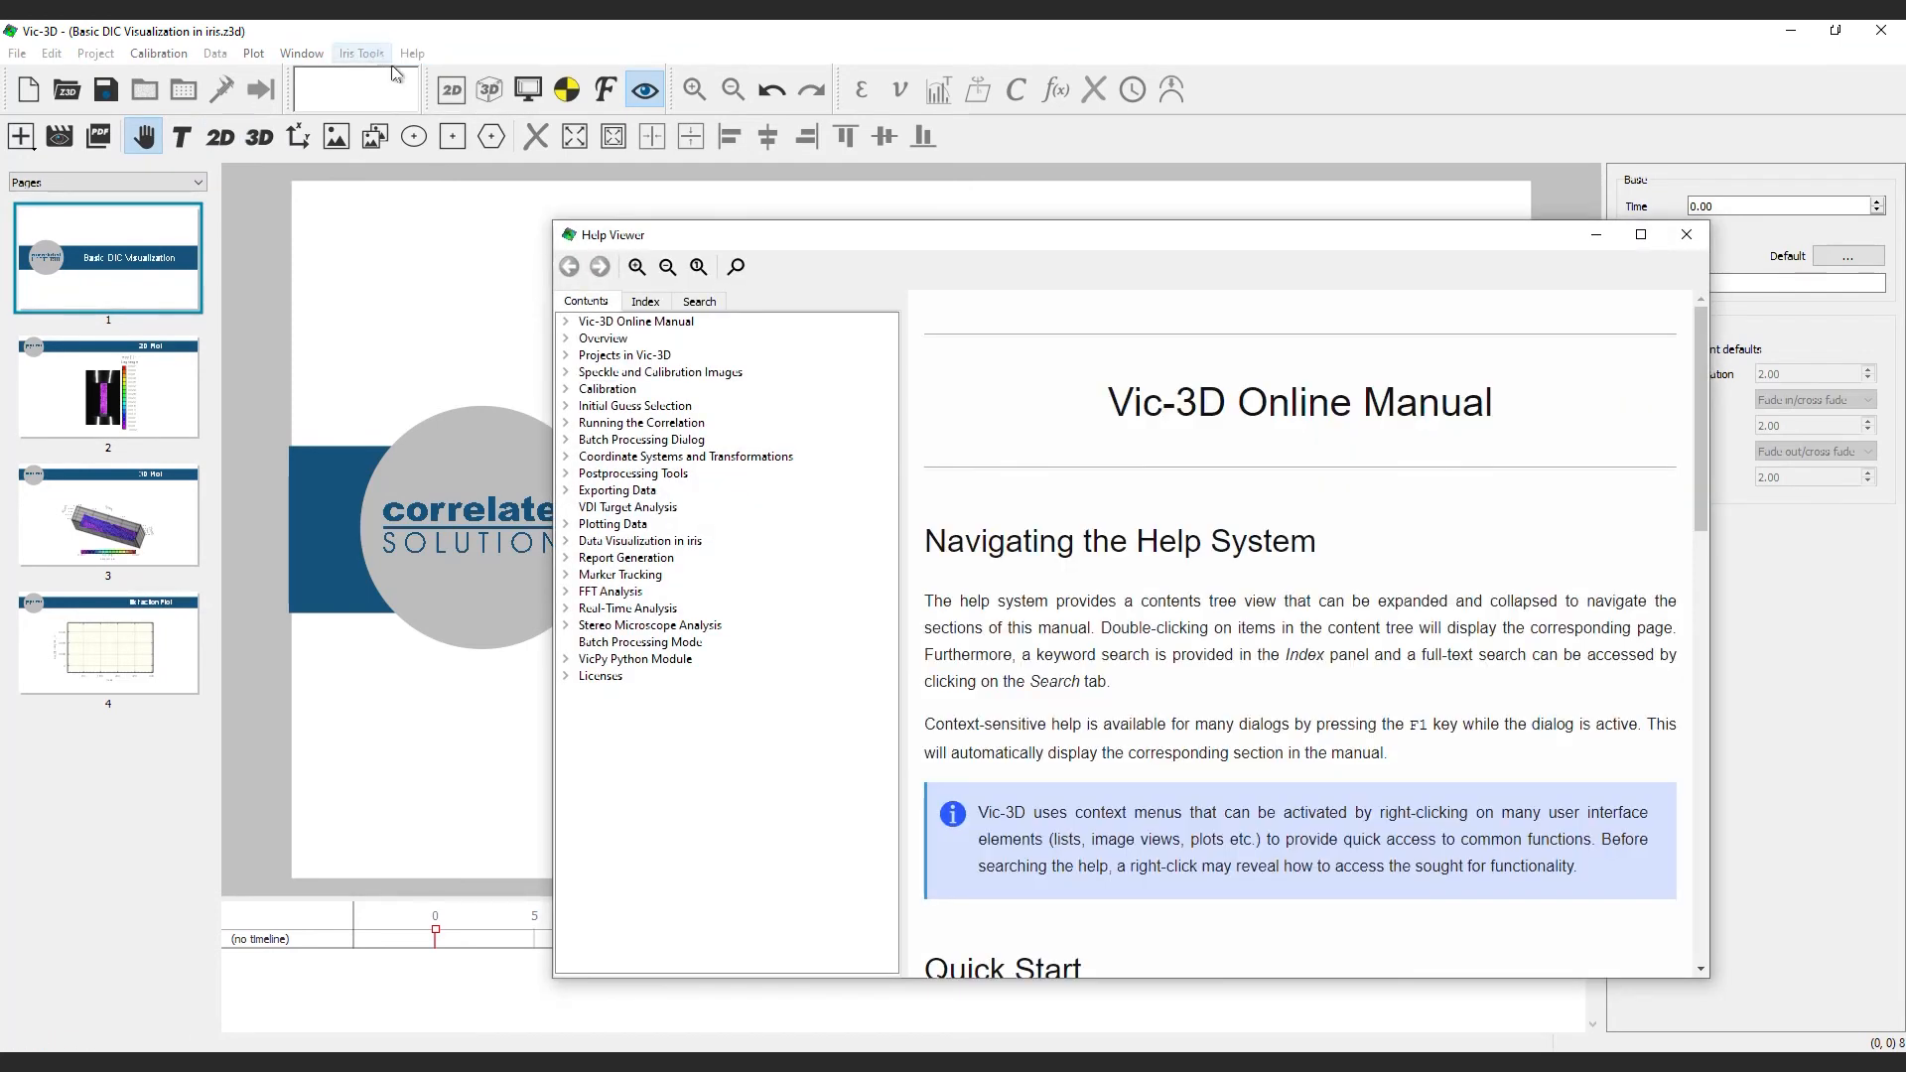
{"action": "left_click", "coordinate": [565, 541]}
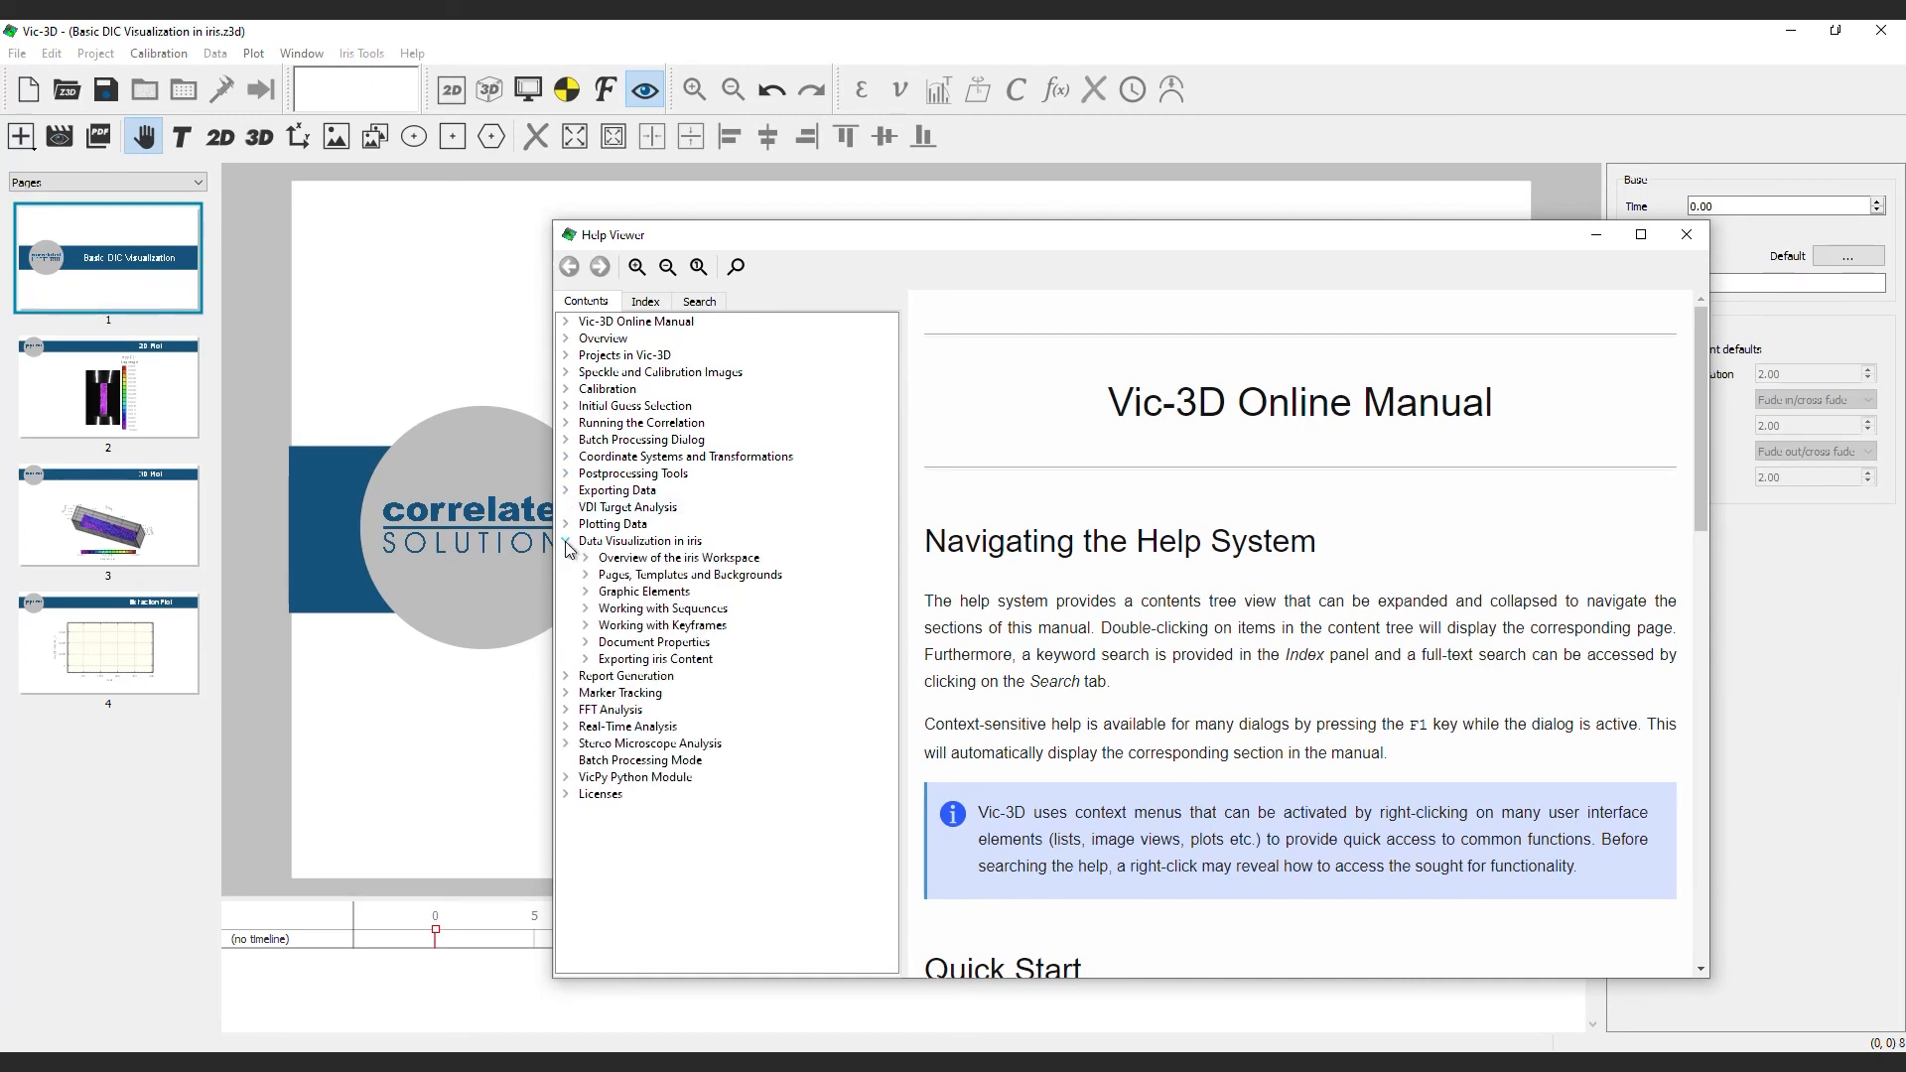
{"action": "double_click", "coordinate": [622, 543]}
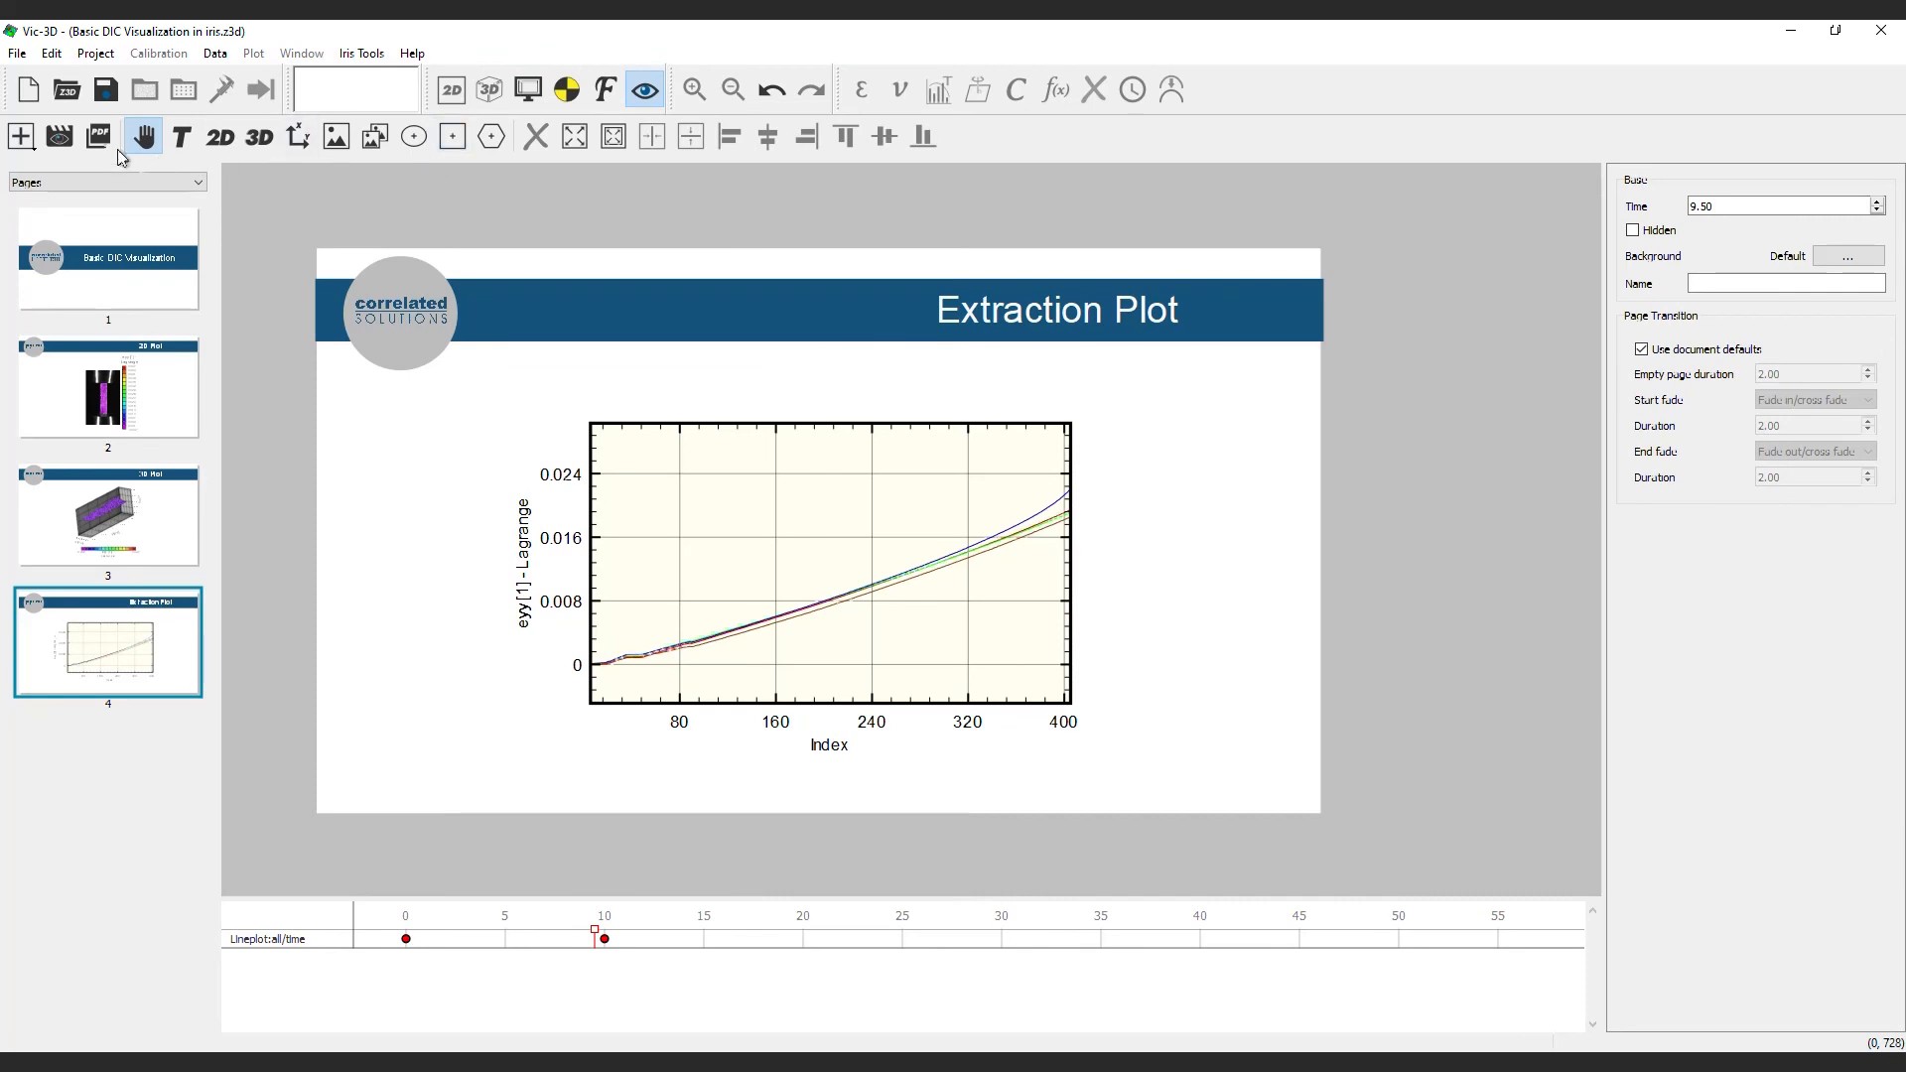
Export all pages at the current time to a PDF named iris tutorial with a resolution of 300
{"action": "left_click", "coordinate": [98, 136]}
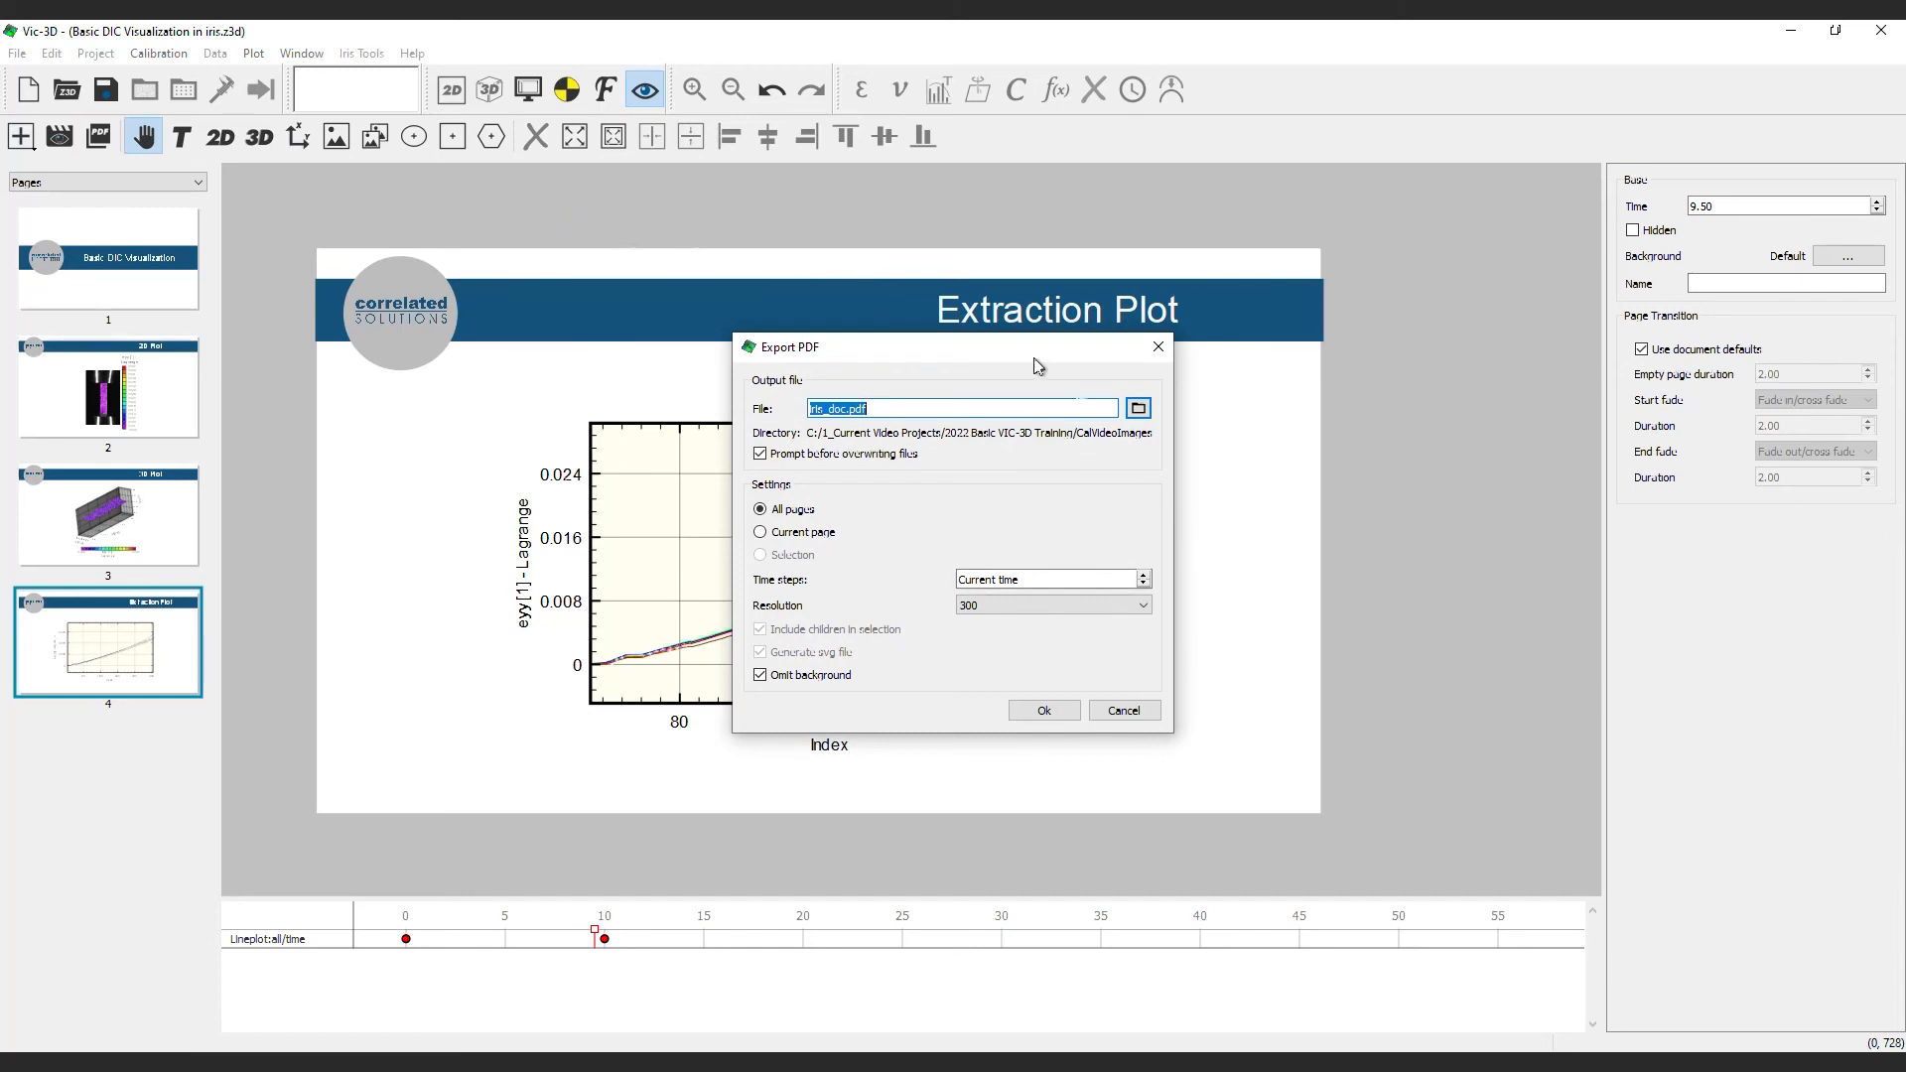
{"action": "left_click", "coordinate": [1138, 408]}
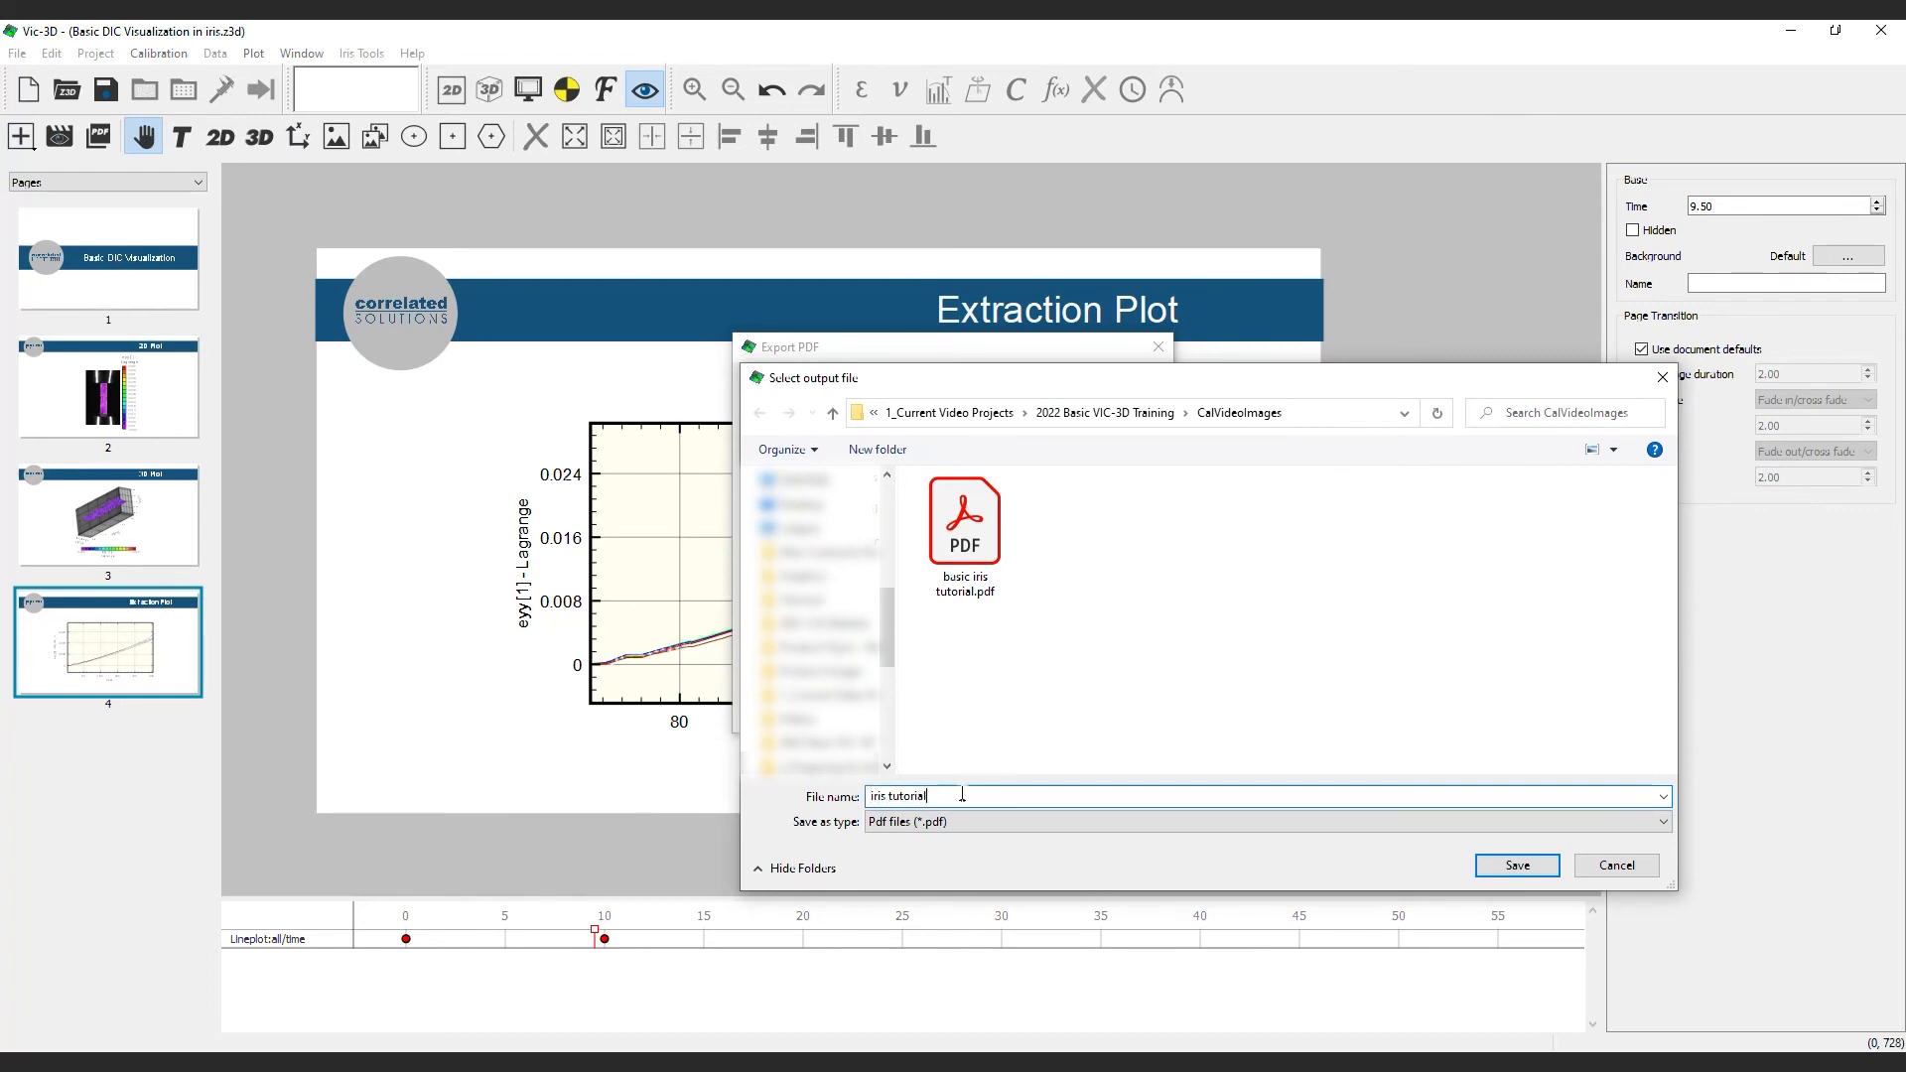
{"action": "left_click", "coordinate": [1502, 865]}
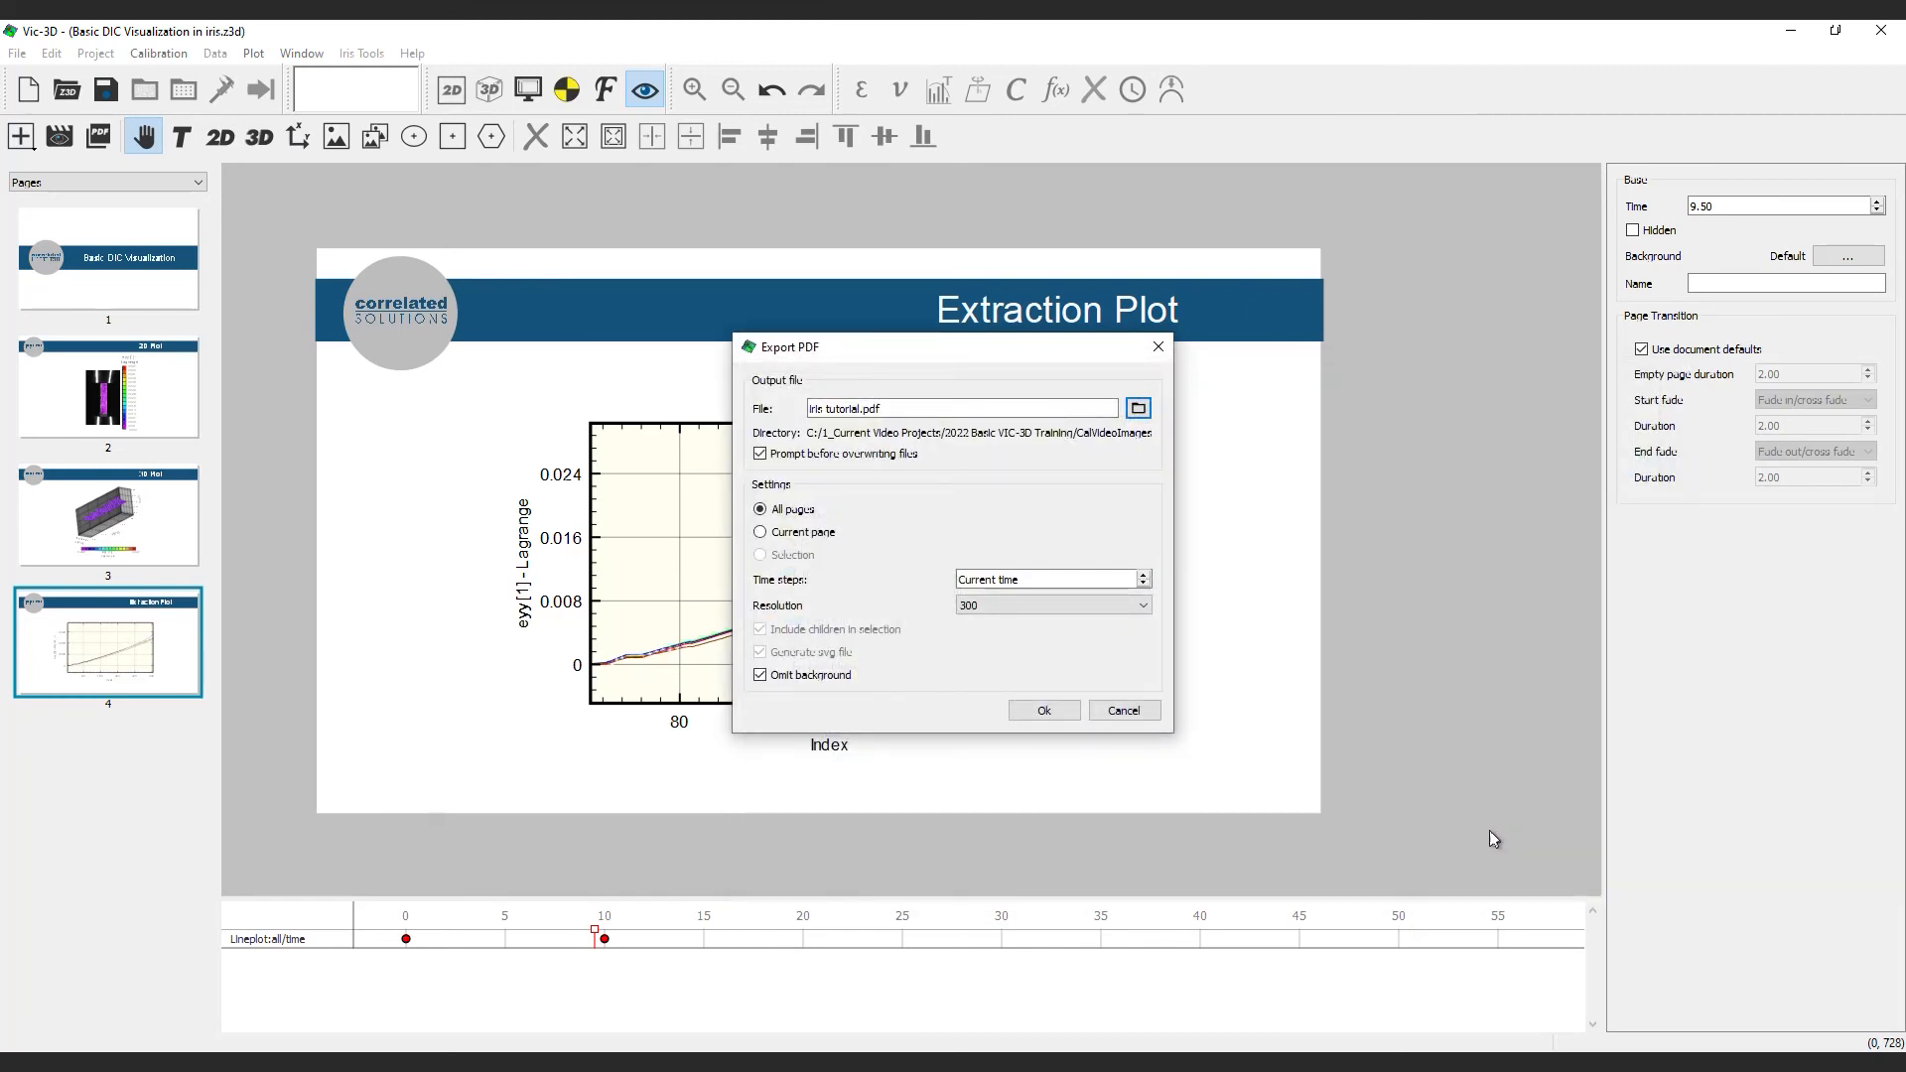
{"action": "left_click", "coordinate": [1044, 711]}
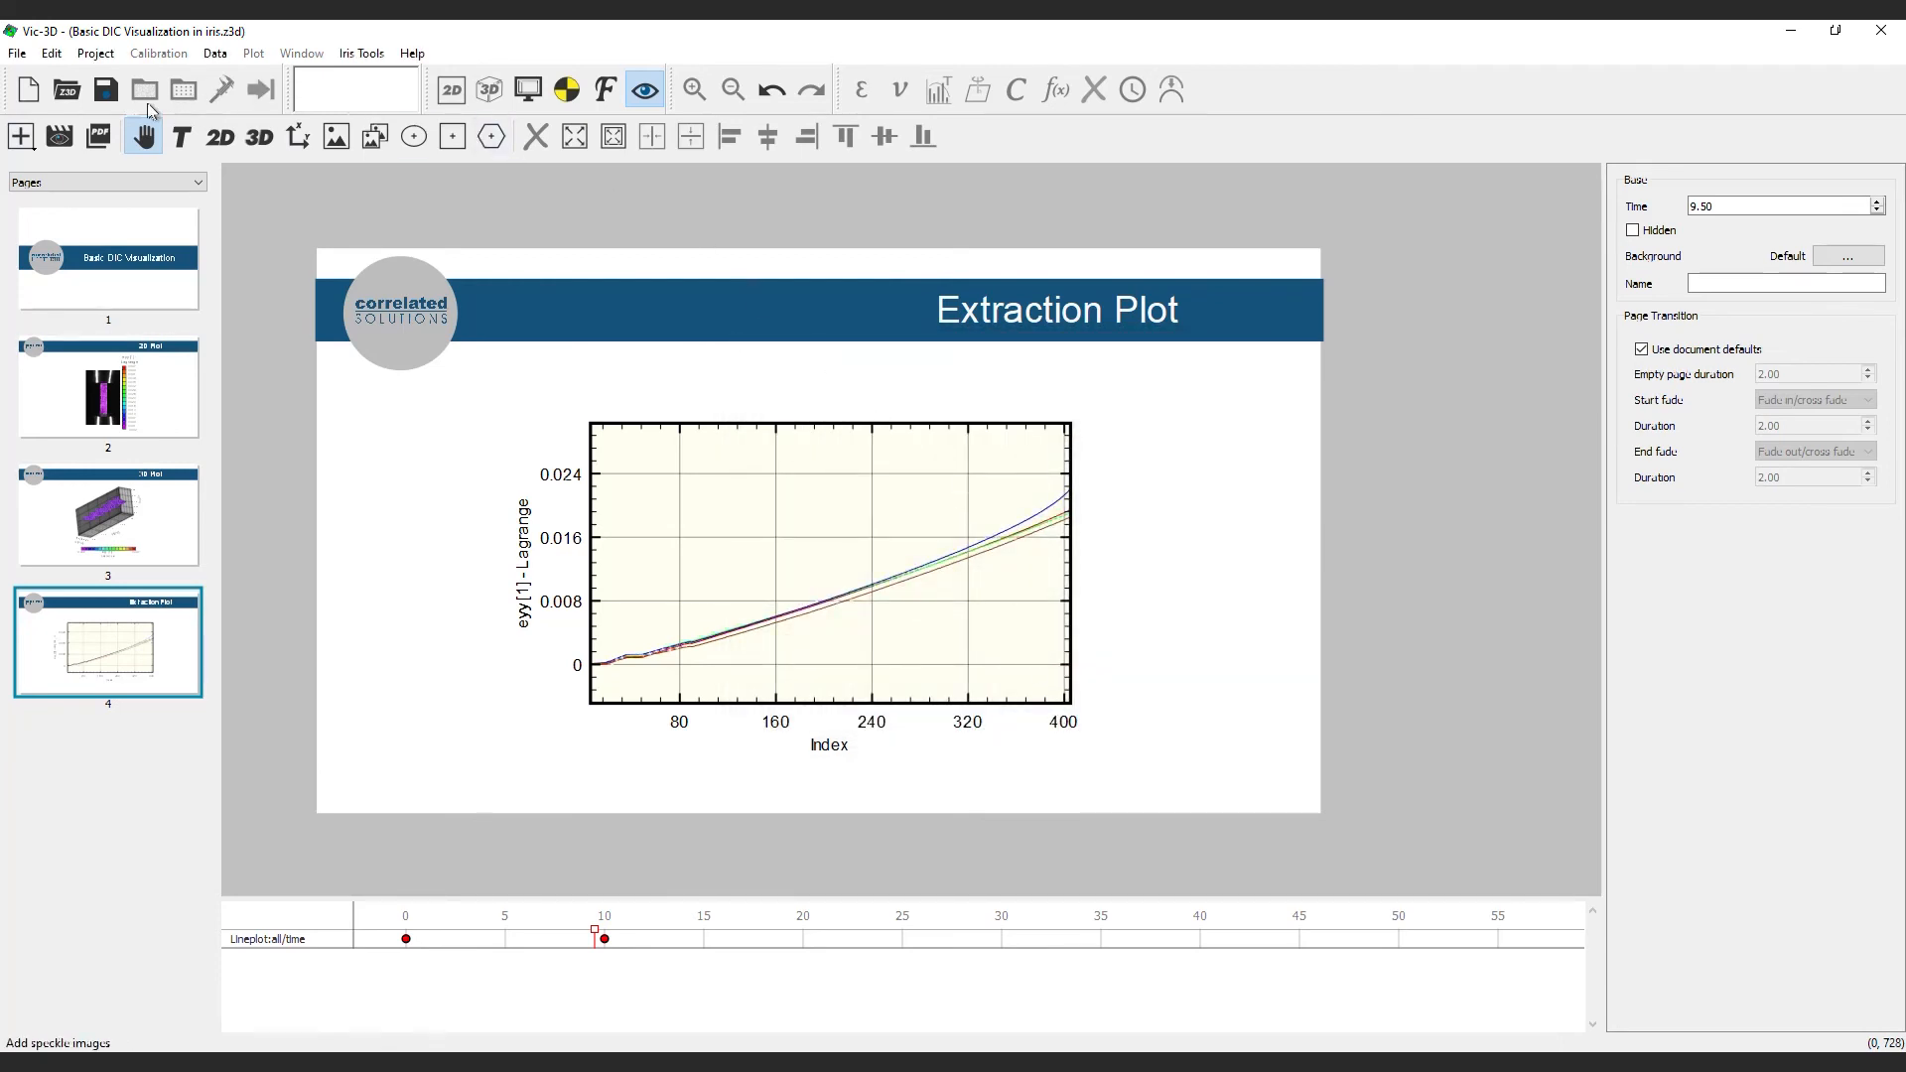
Export all four pages as a video named iris tutorial in 4K 3840x2160 format and close the finished export
{"action": "left_click", "coordinate": [68, 138]}
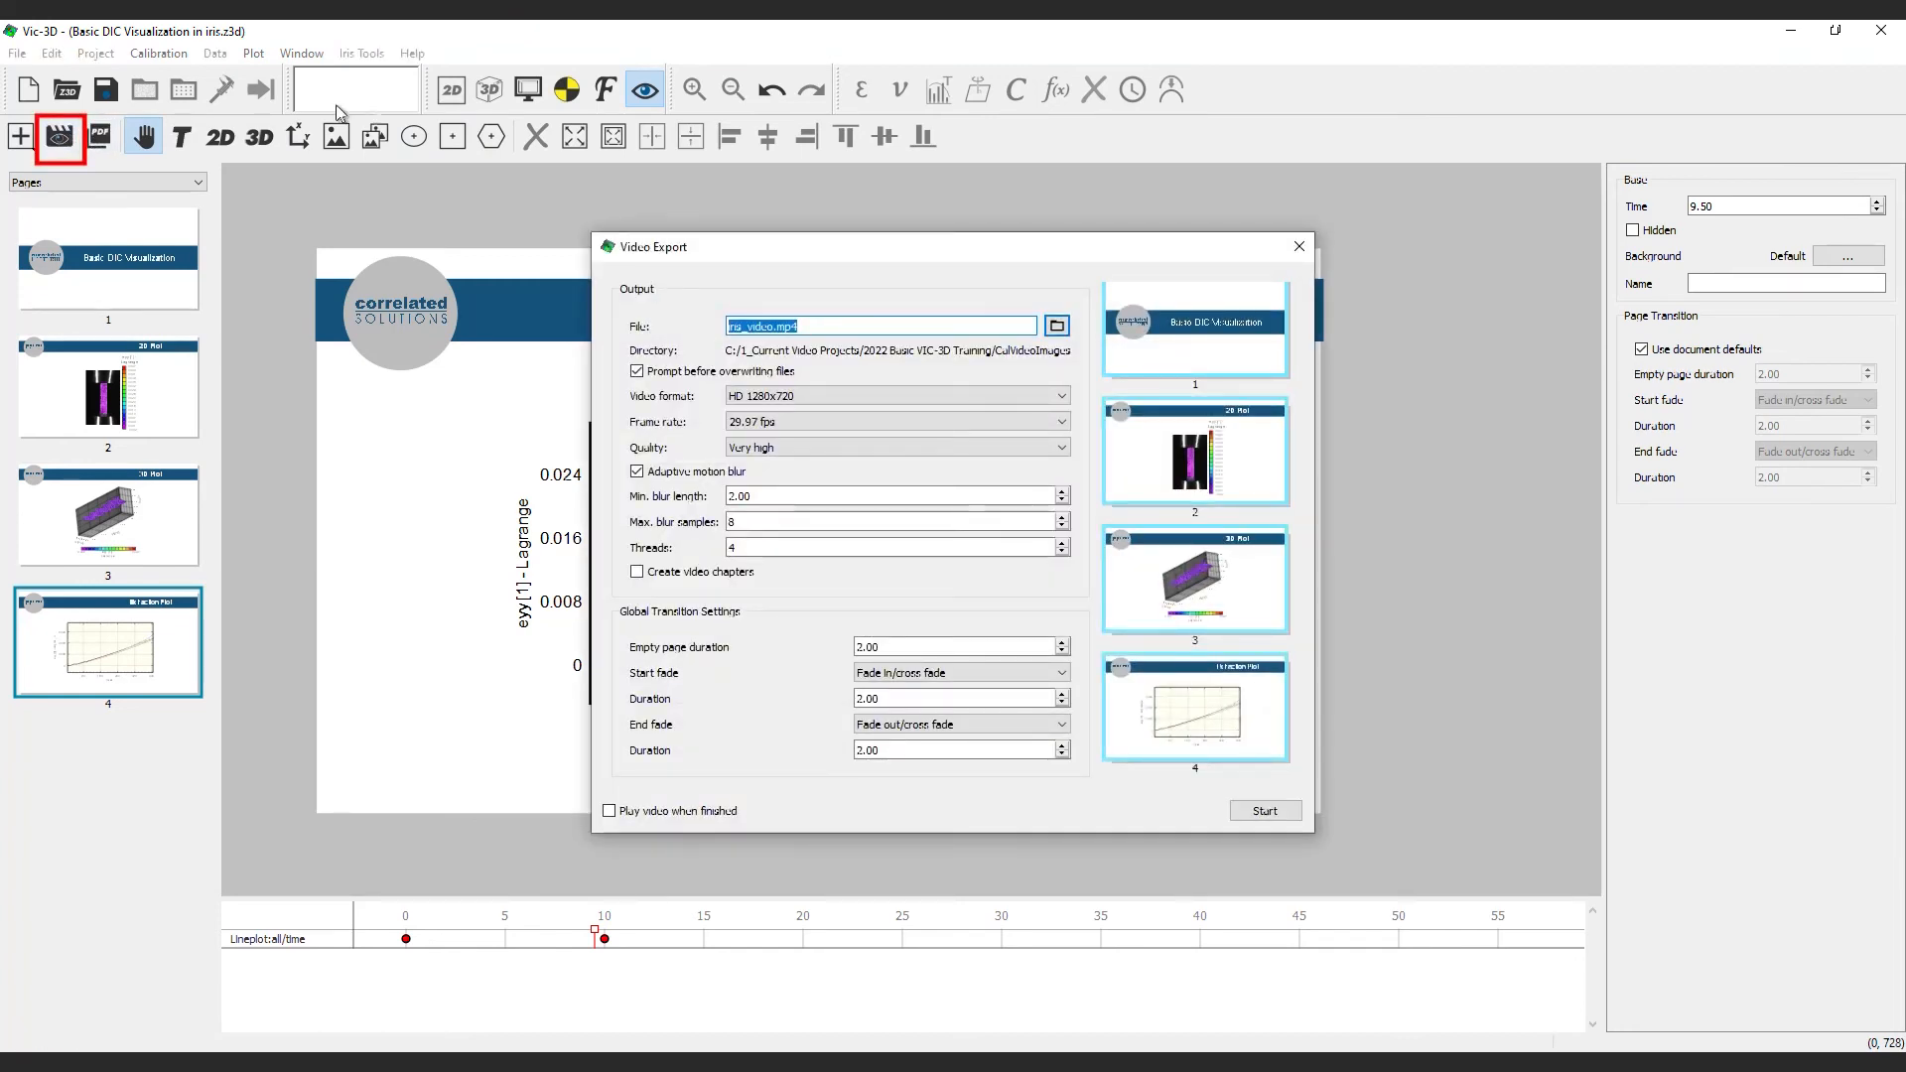
{"action": "left_click", "coordinate": [1056, 333]}
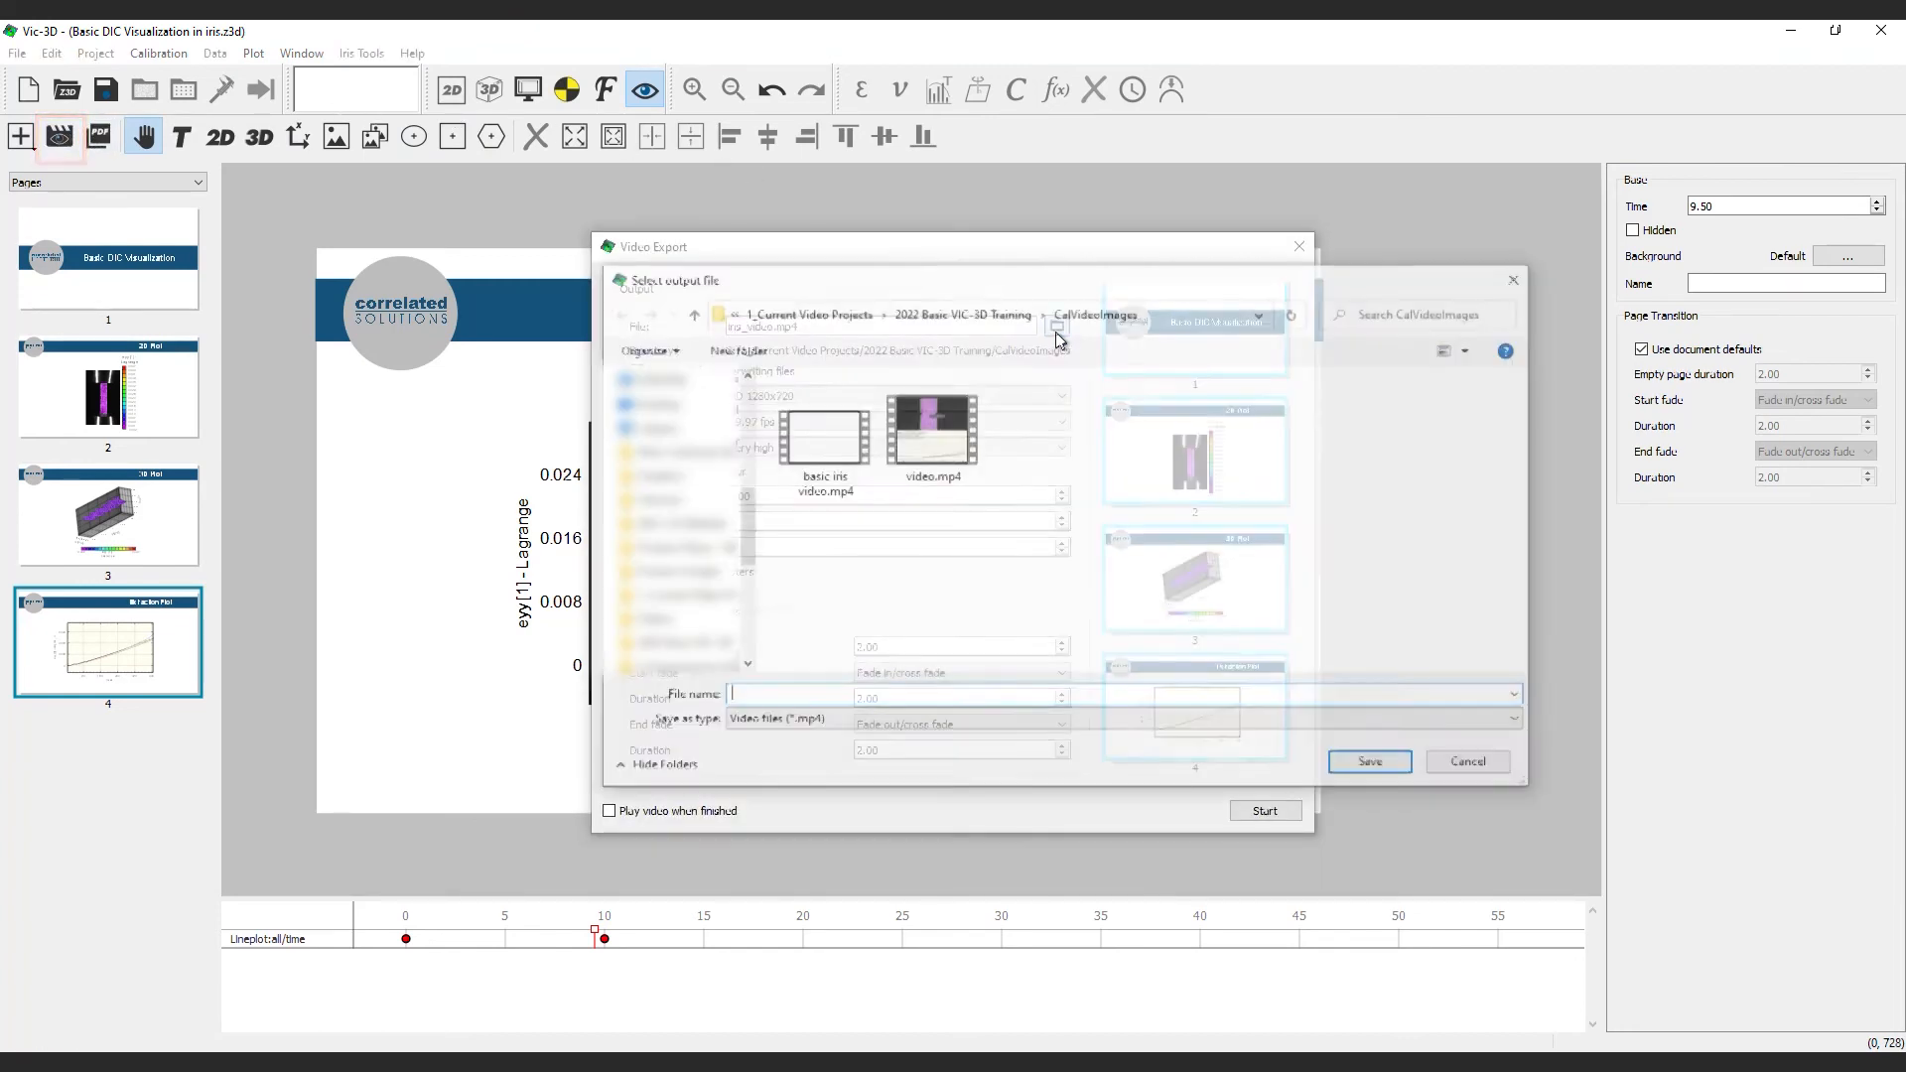
{"action": "type", "text": "iris tutorial"}
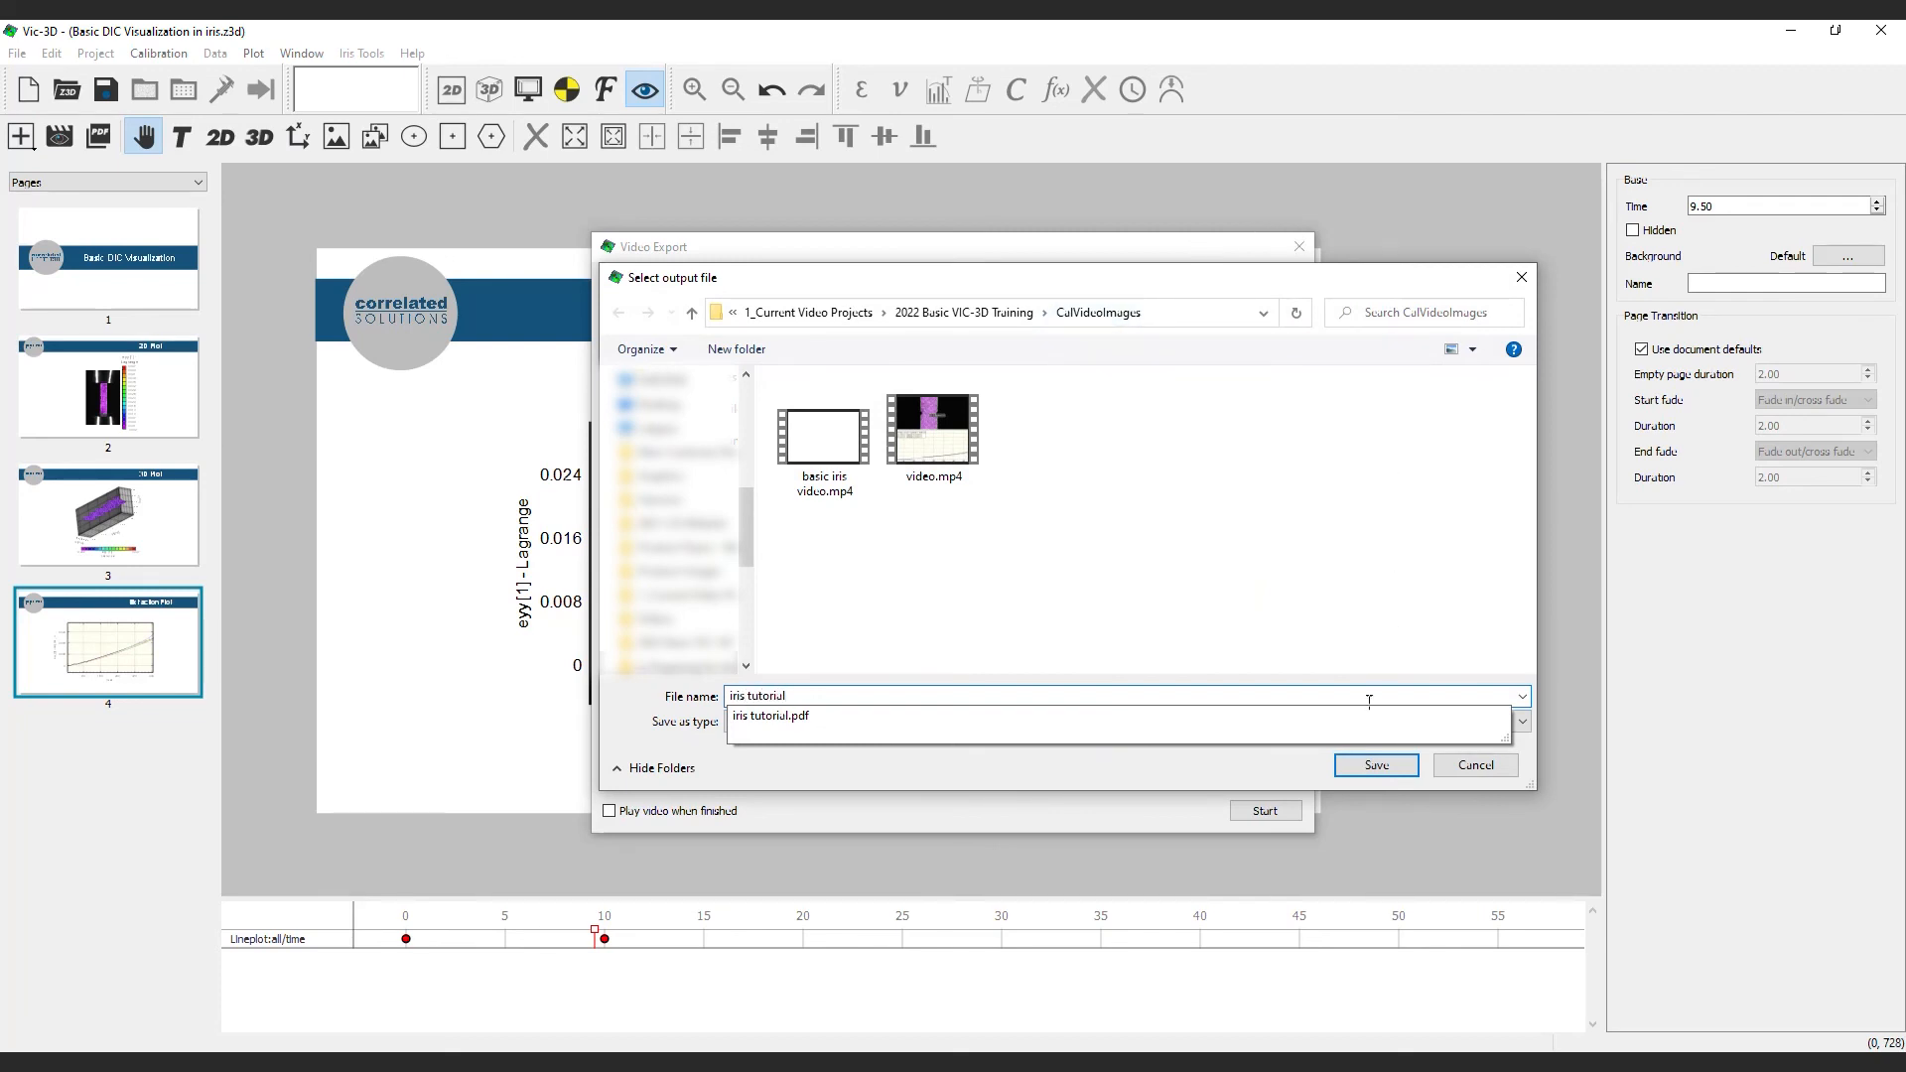
{"action": "left_click", "coordinate": [1372, 766]}
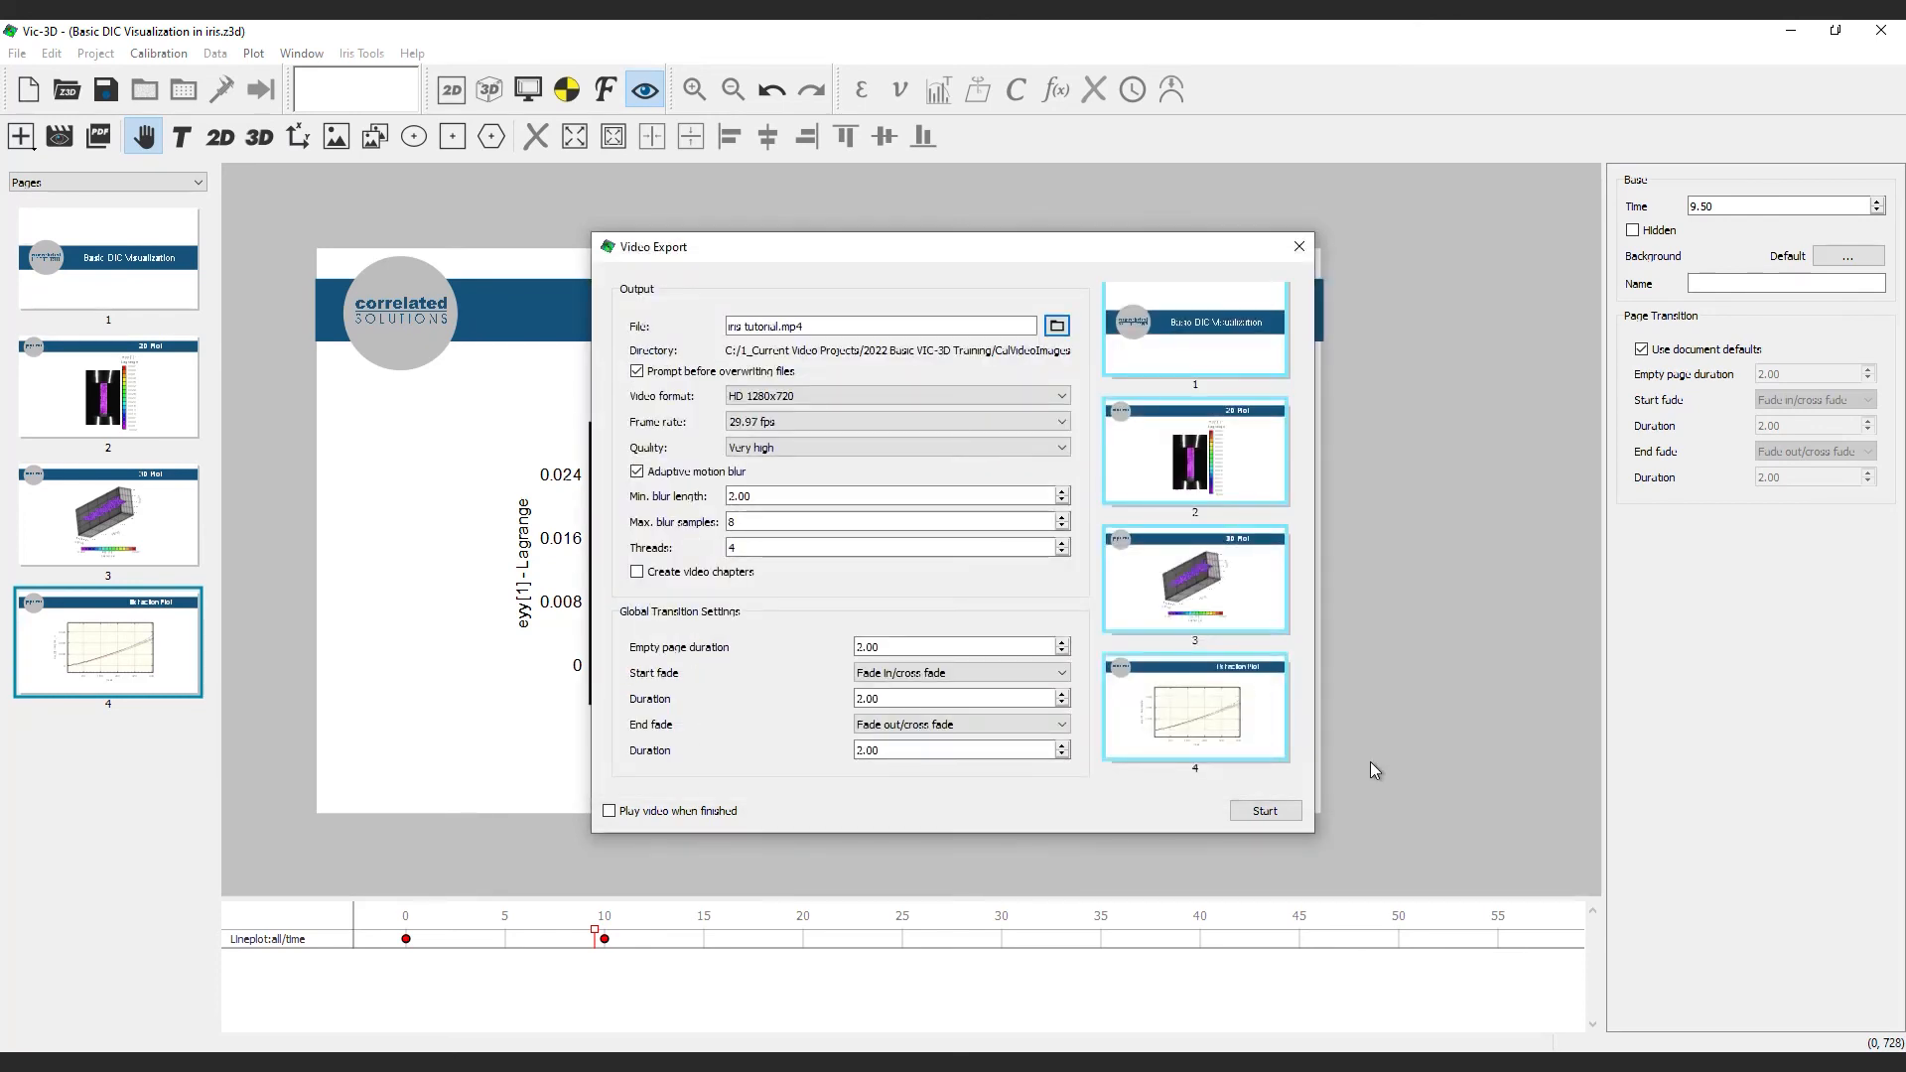
{"action": "left_click", "coordinate": [1062, 396]}
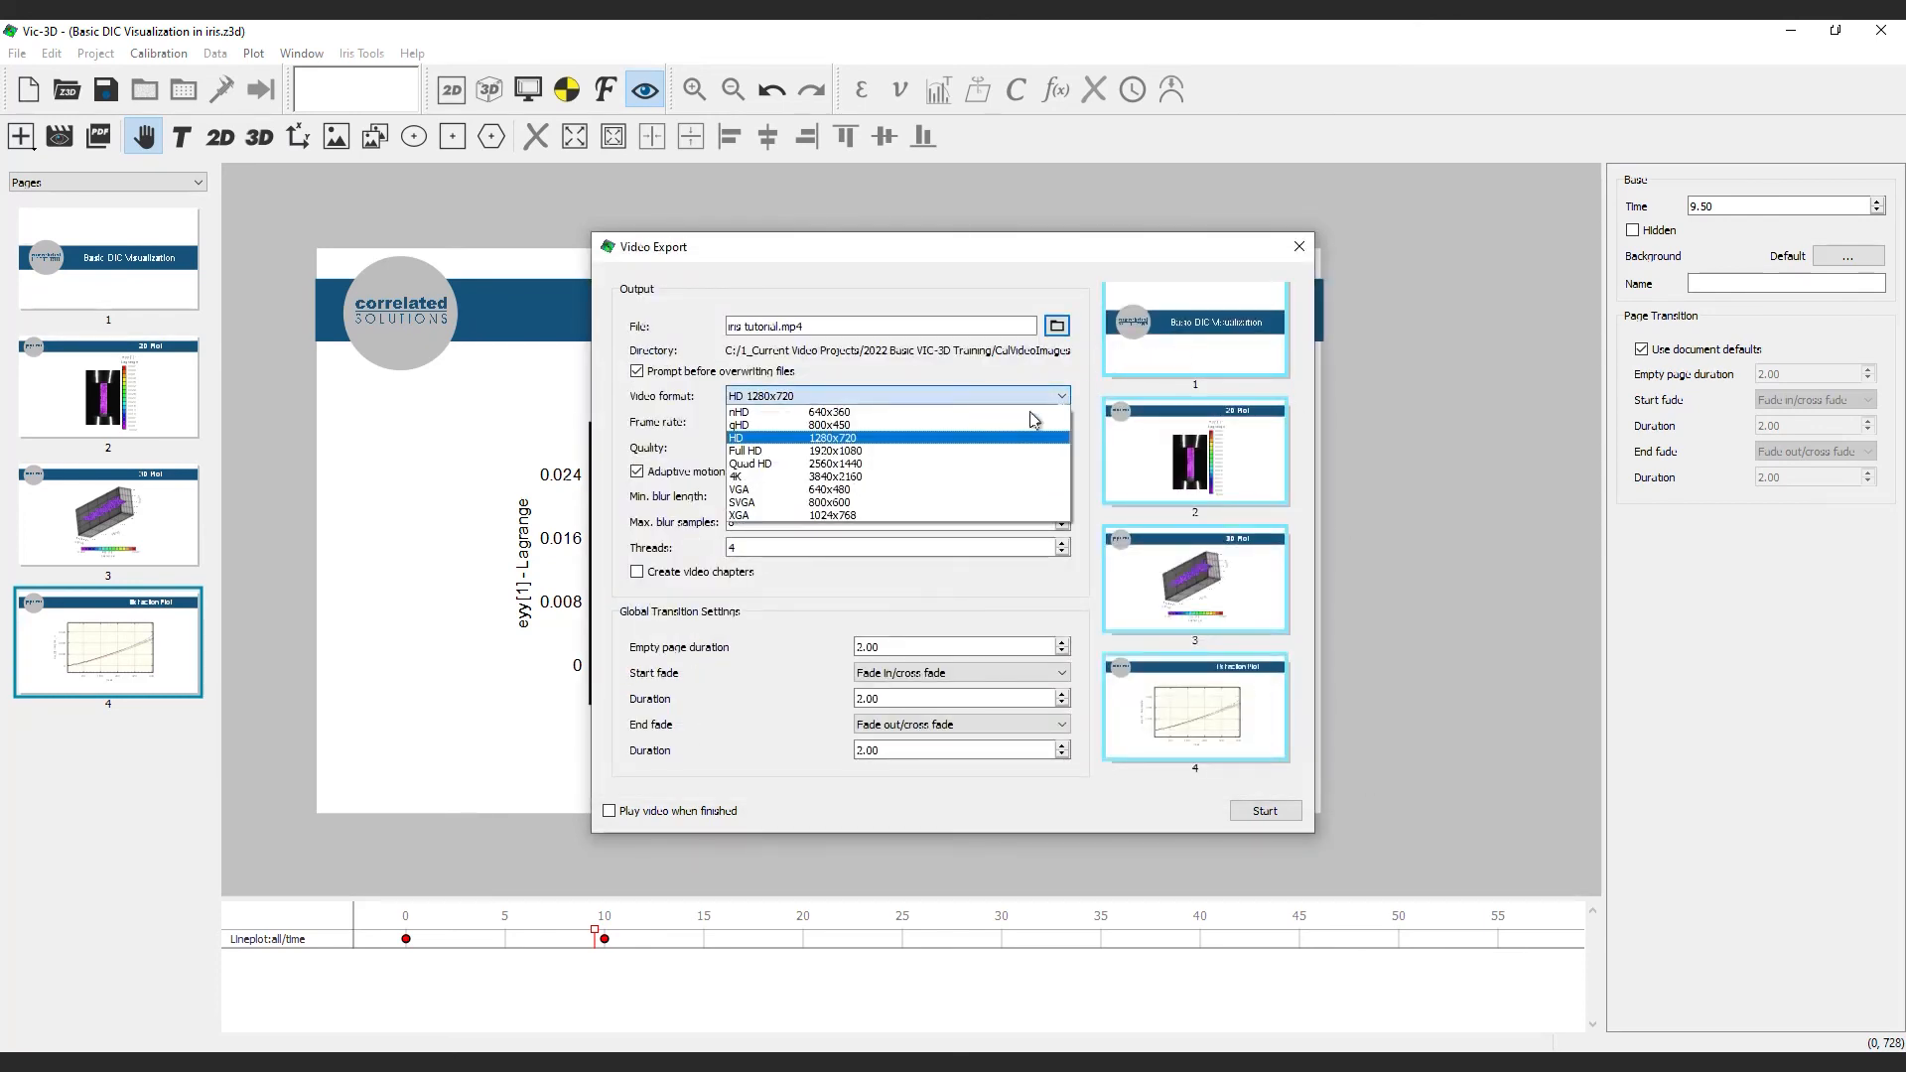
{"action": "left_click", "coordinate": [862, 477]}
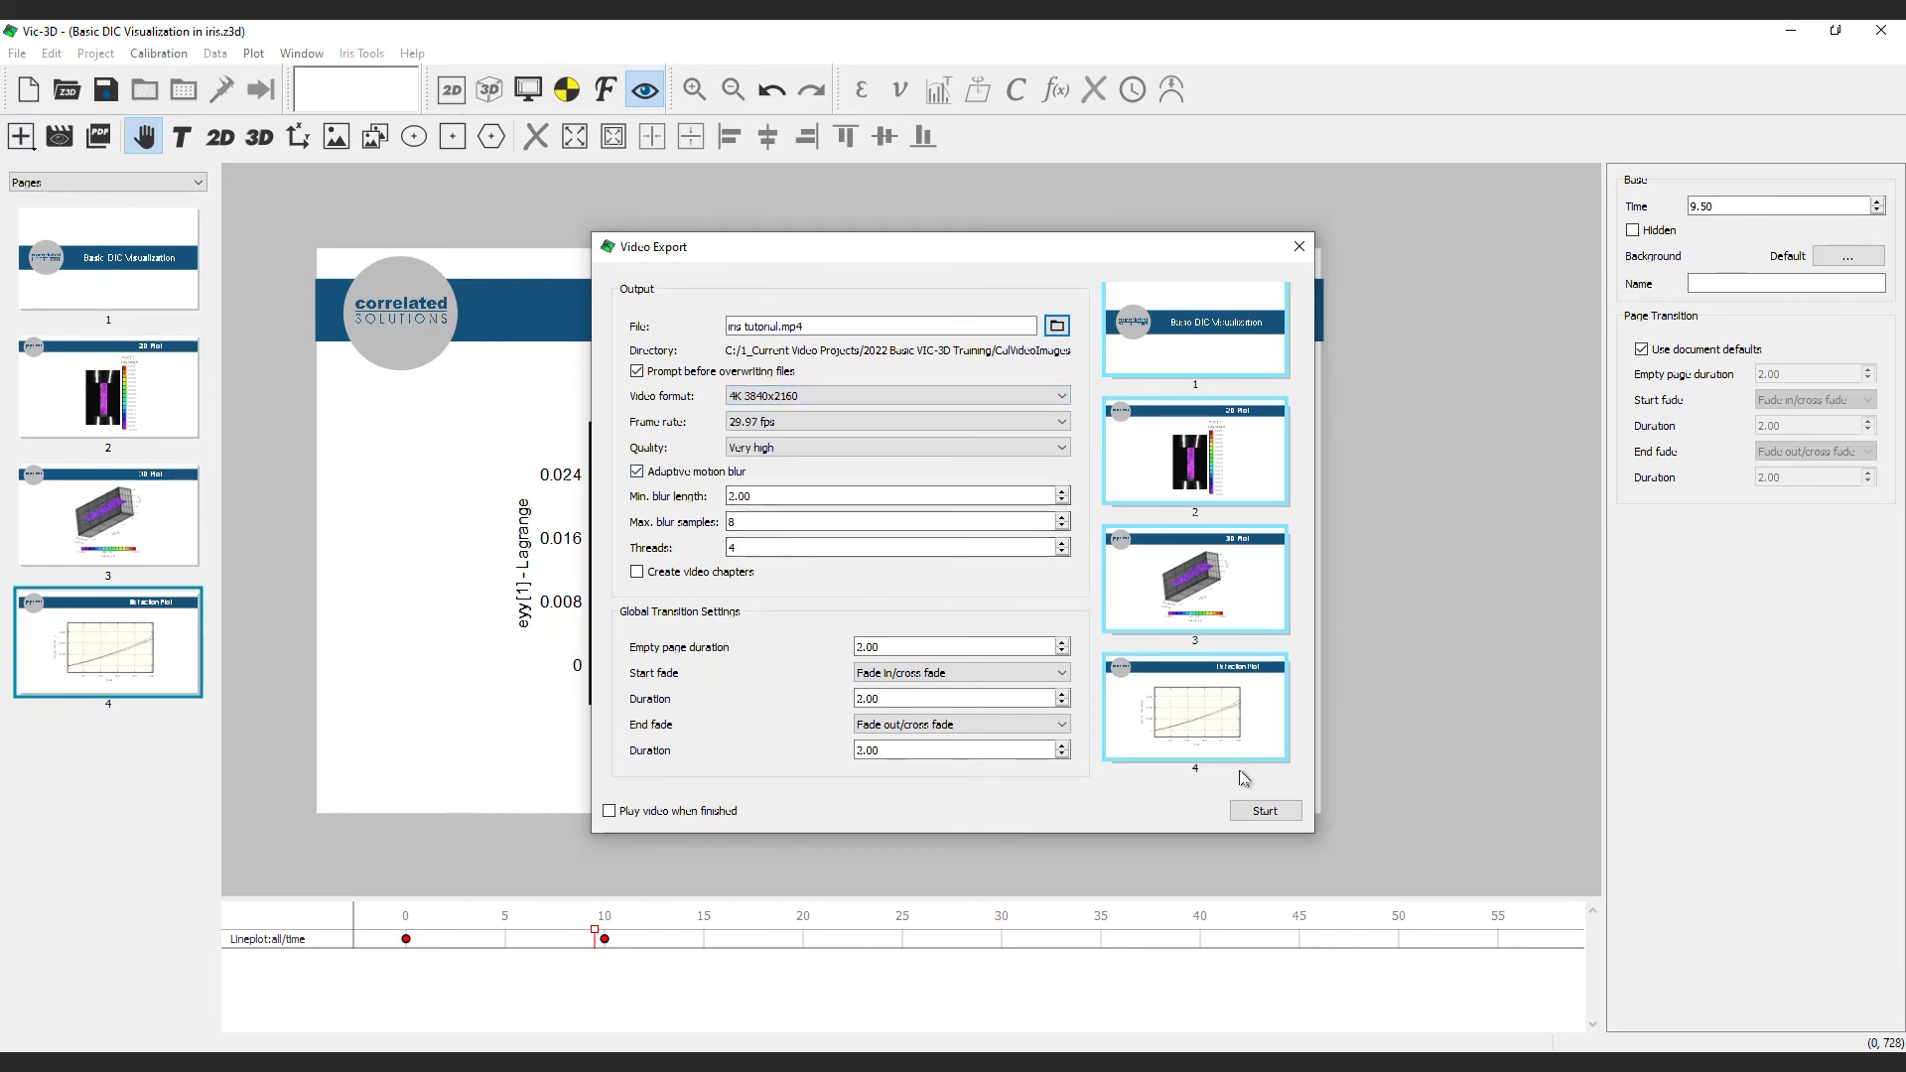
{"action": "left_click", "coordinate": [1265, 811]}
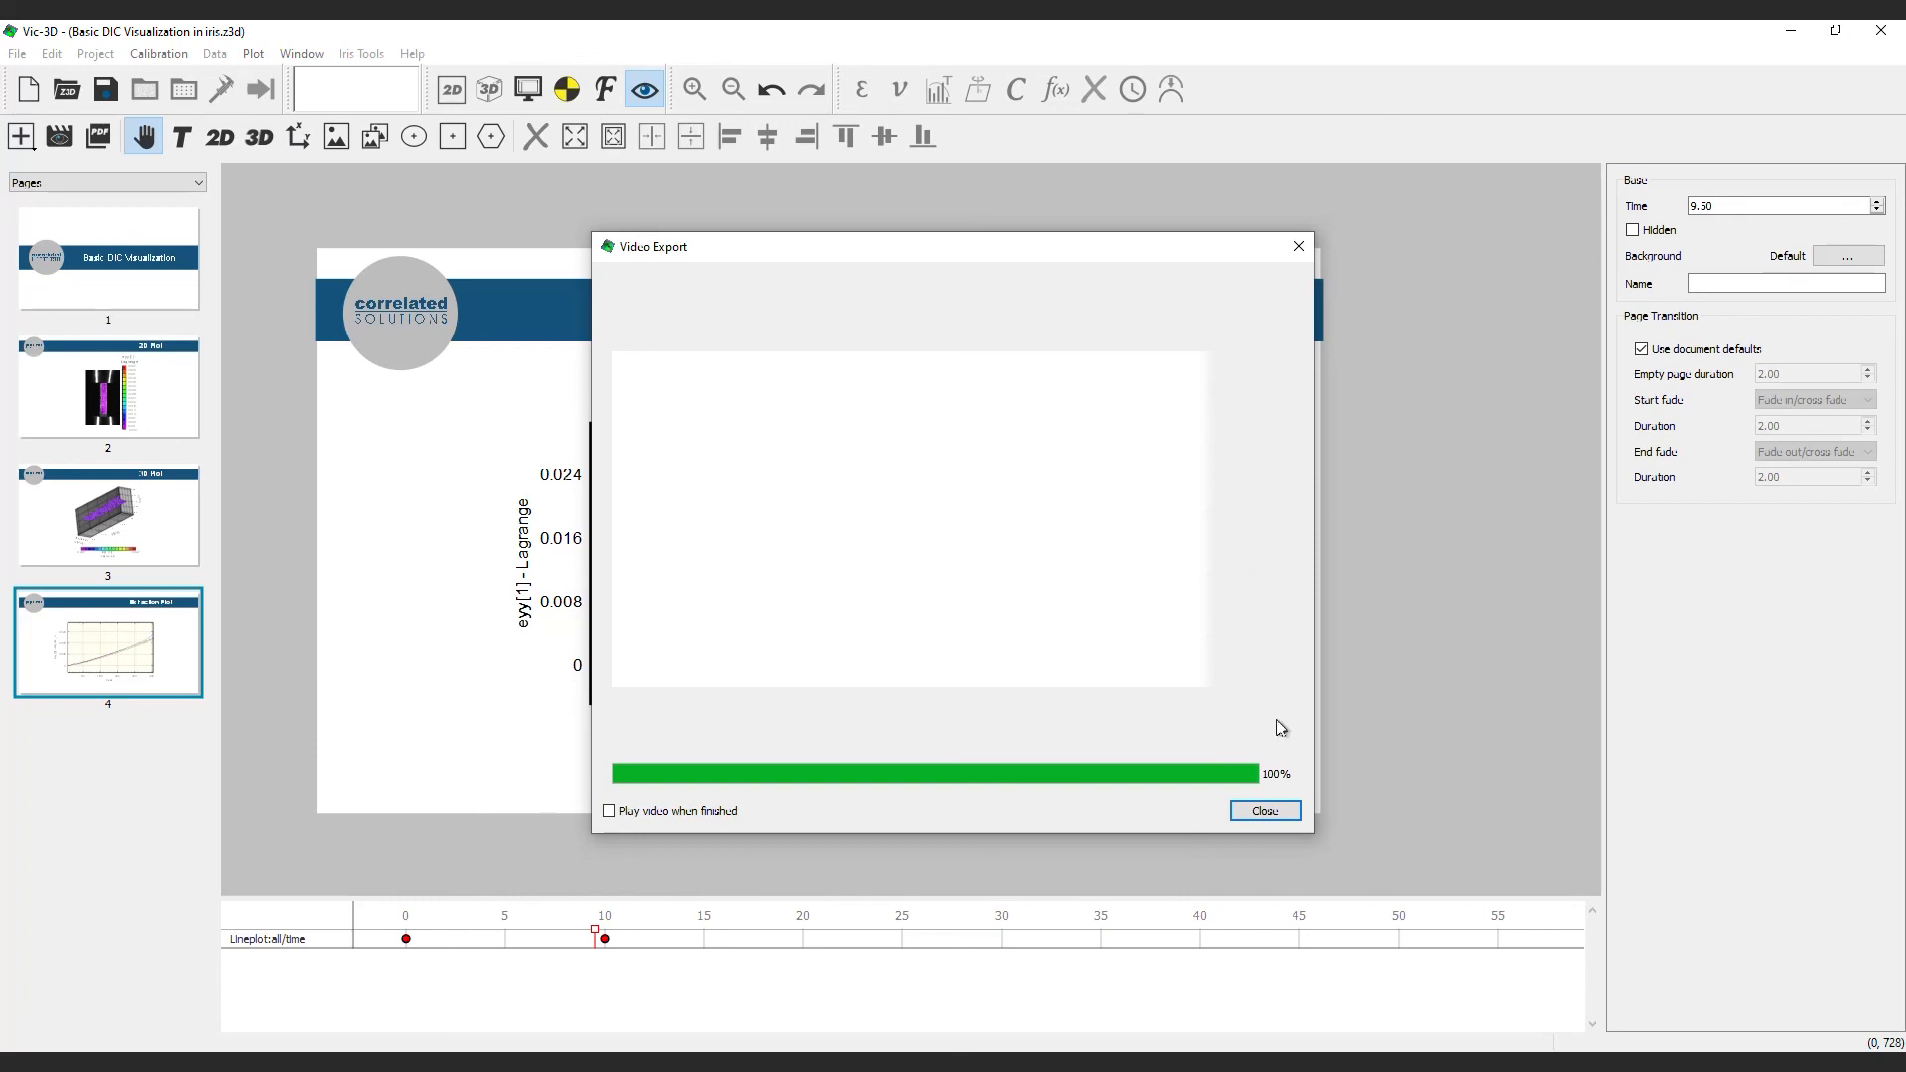
{"action": "left_click", "coordinate": [1263, 812]}
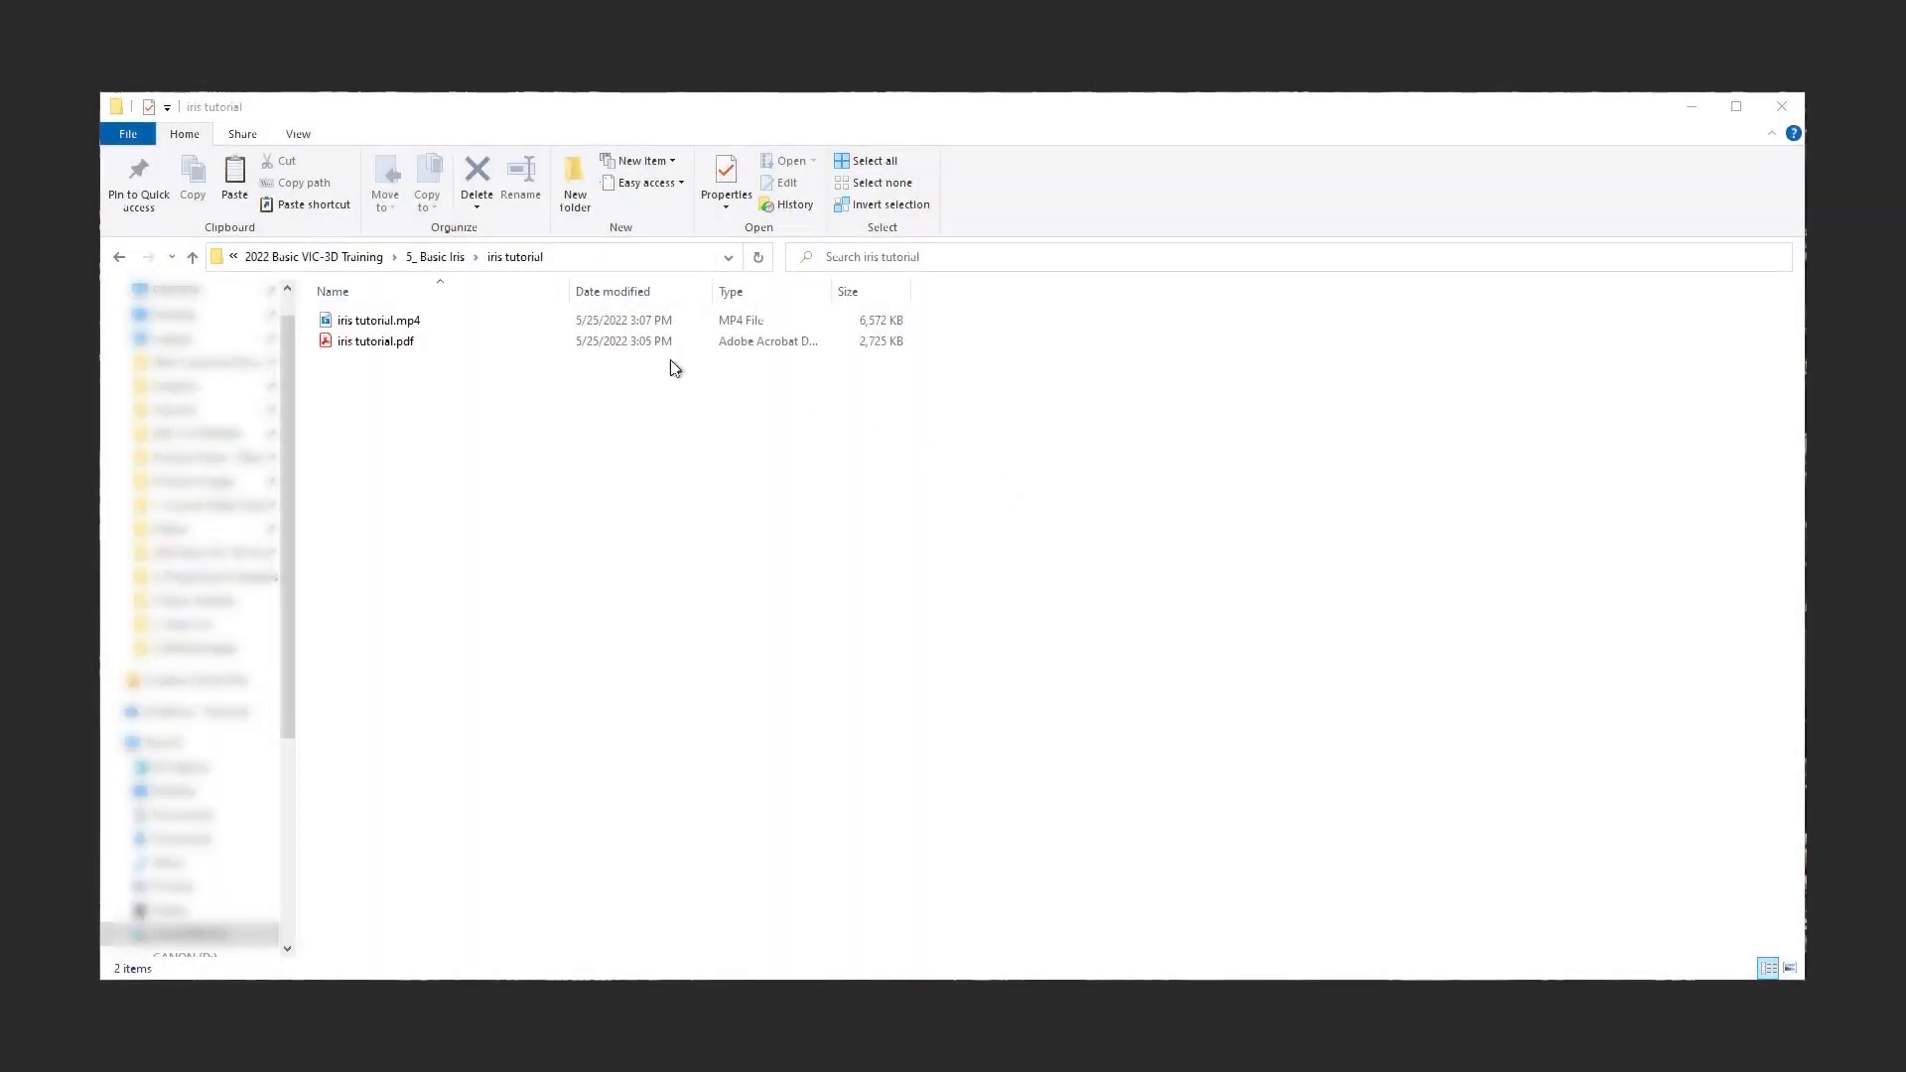
Play the exported iris tutorial.mp4 from File Explorer and page through iris tutorial.pdf to its fourth page
{"action": "double_click", "coordinate": [363, 321]}
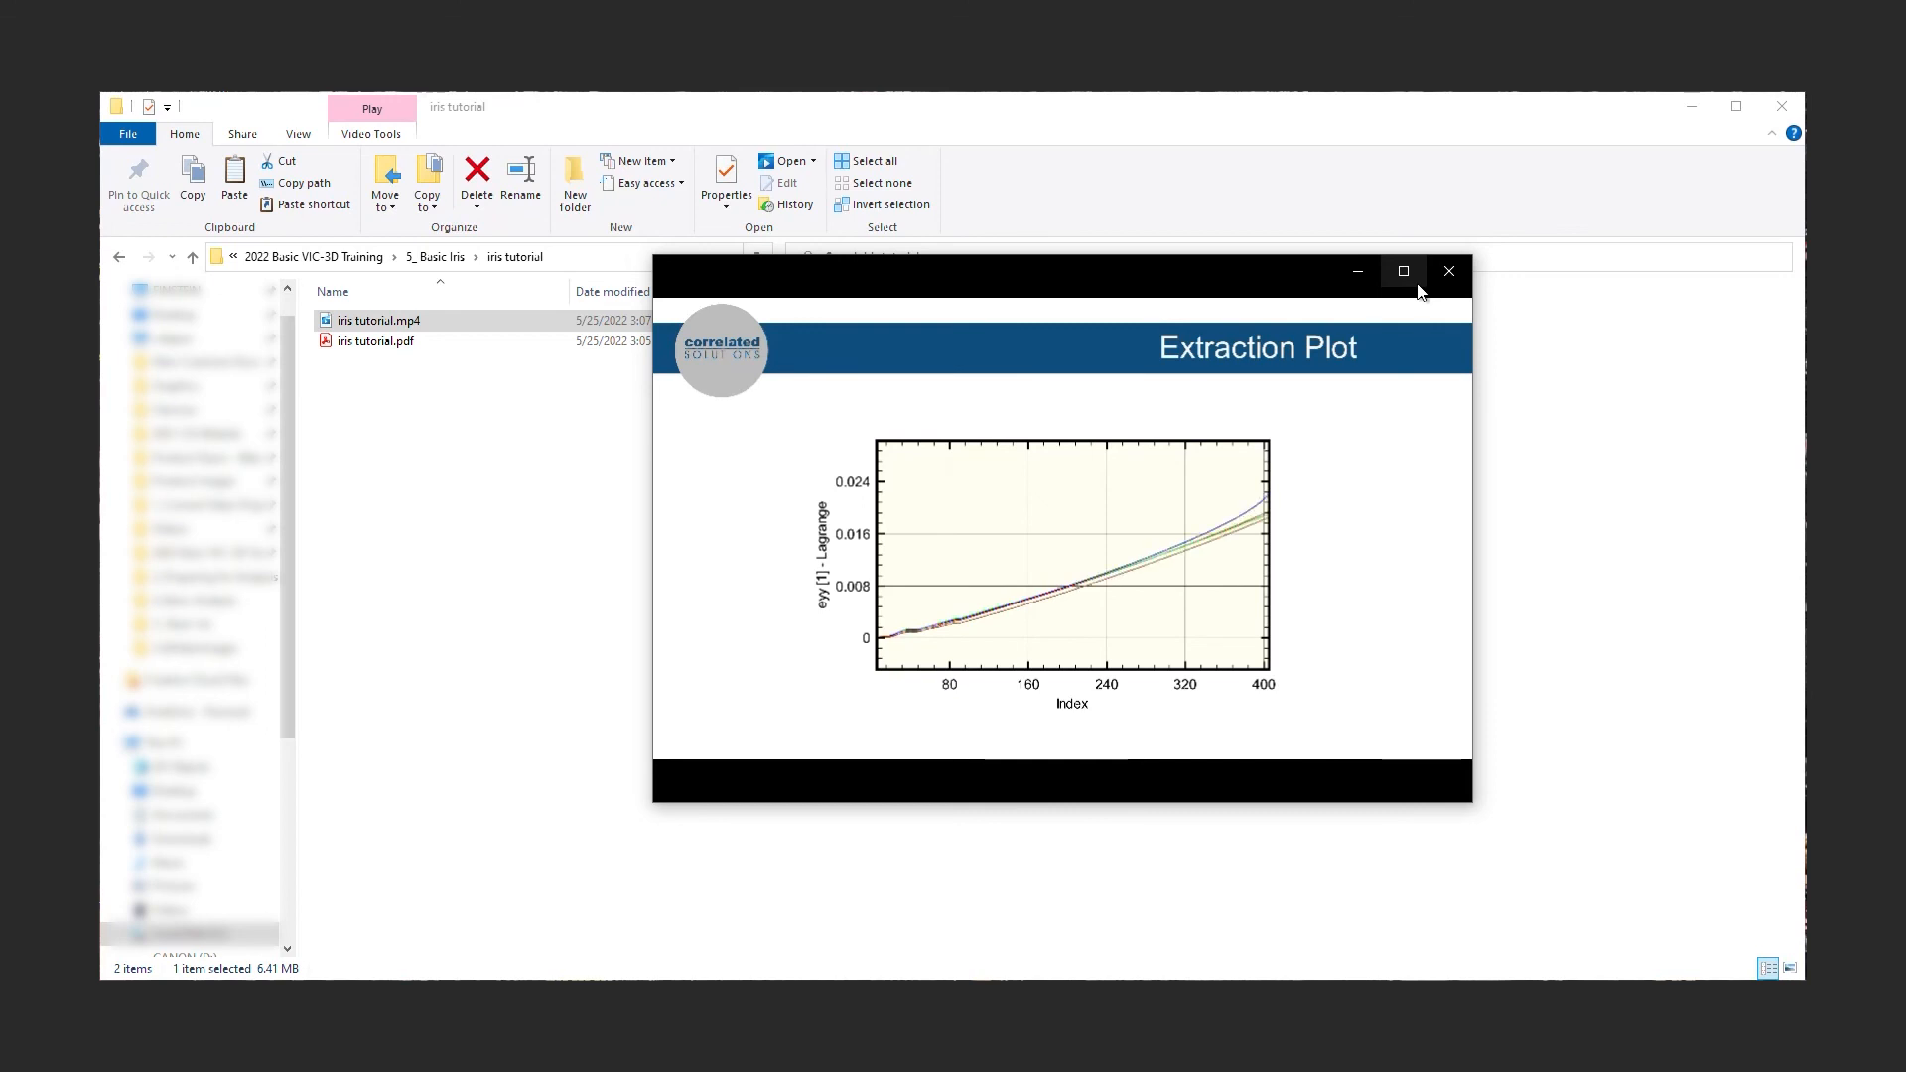
{"action": "left_click", "coordinate": [1450, 271]}
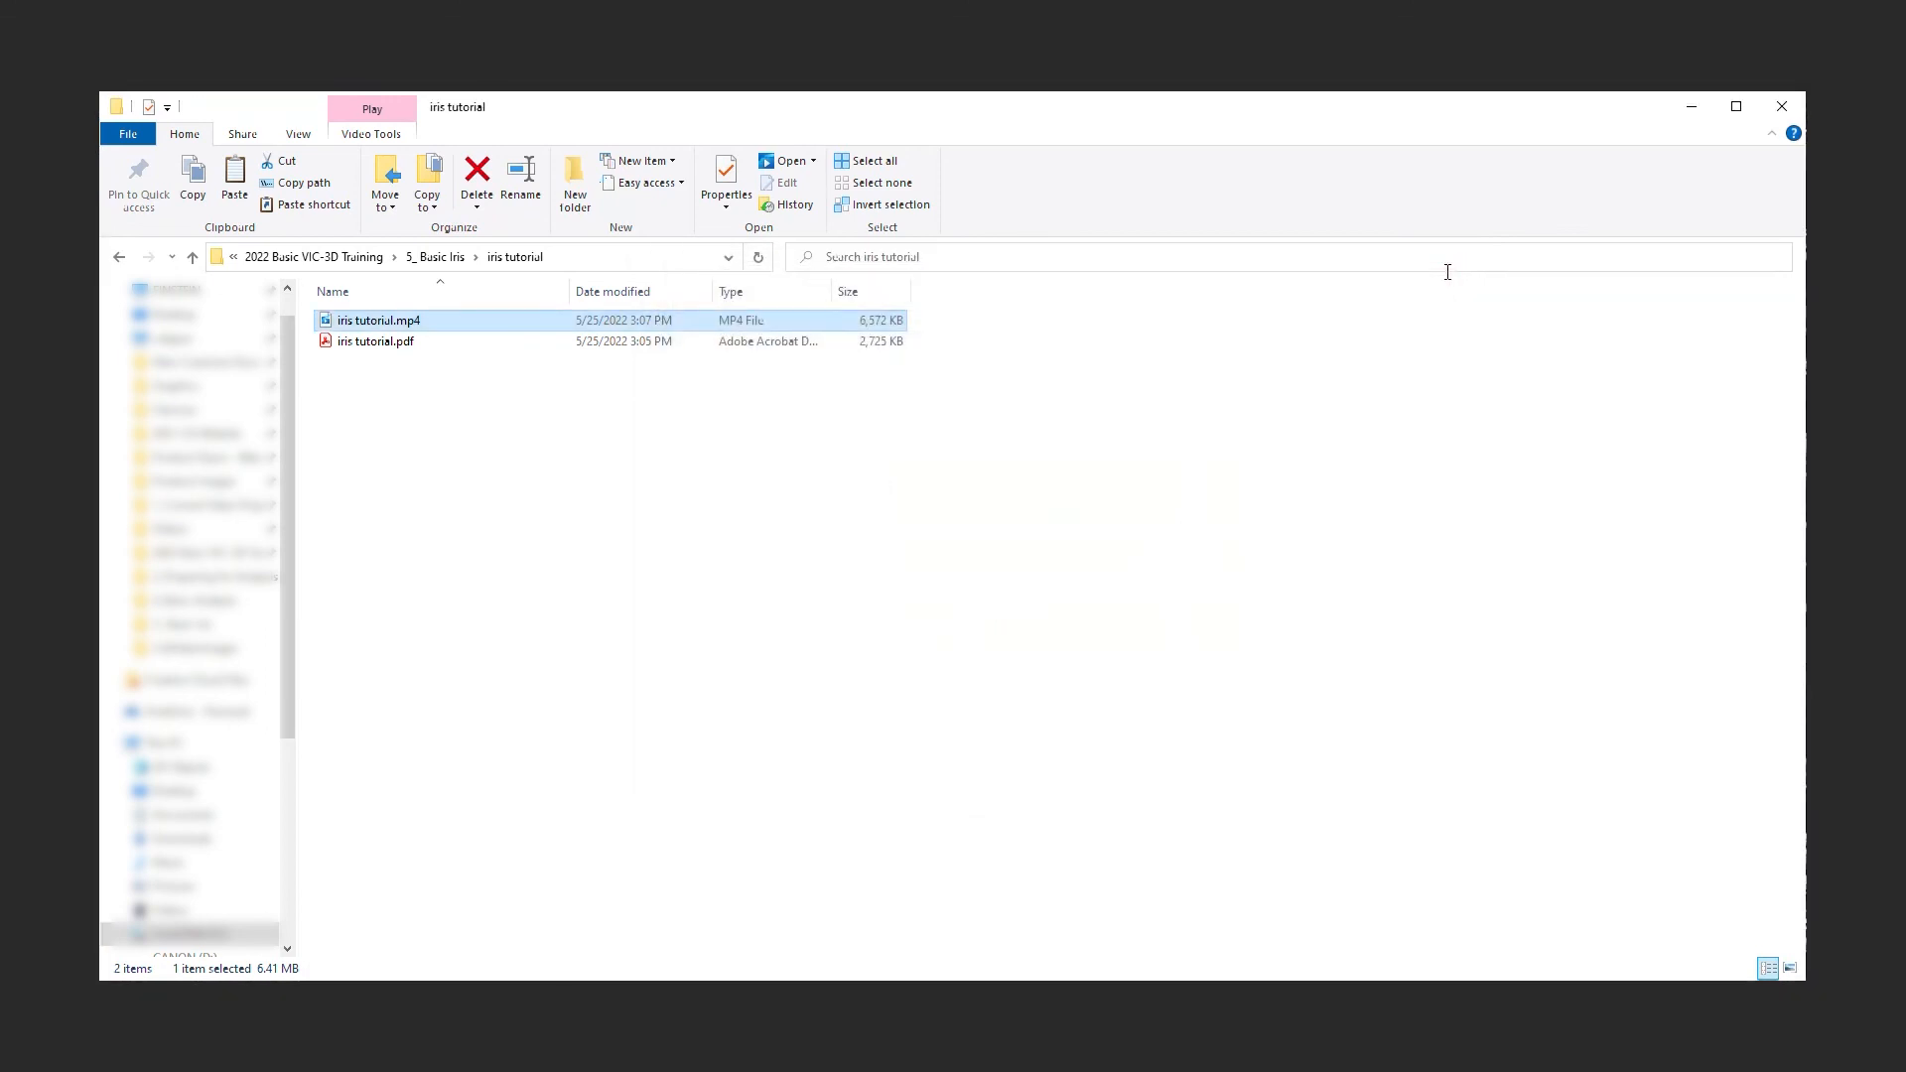
{"action": "double_click", "coordinate": [389, 343]}
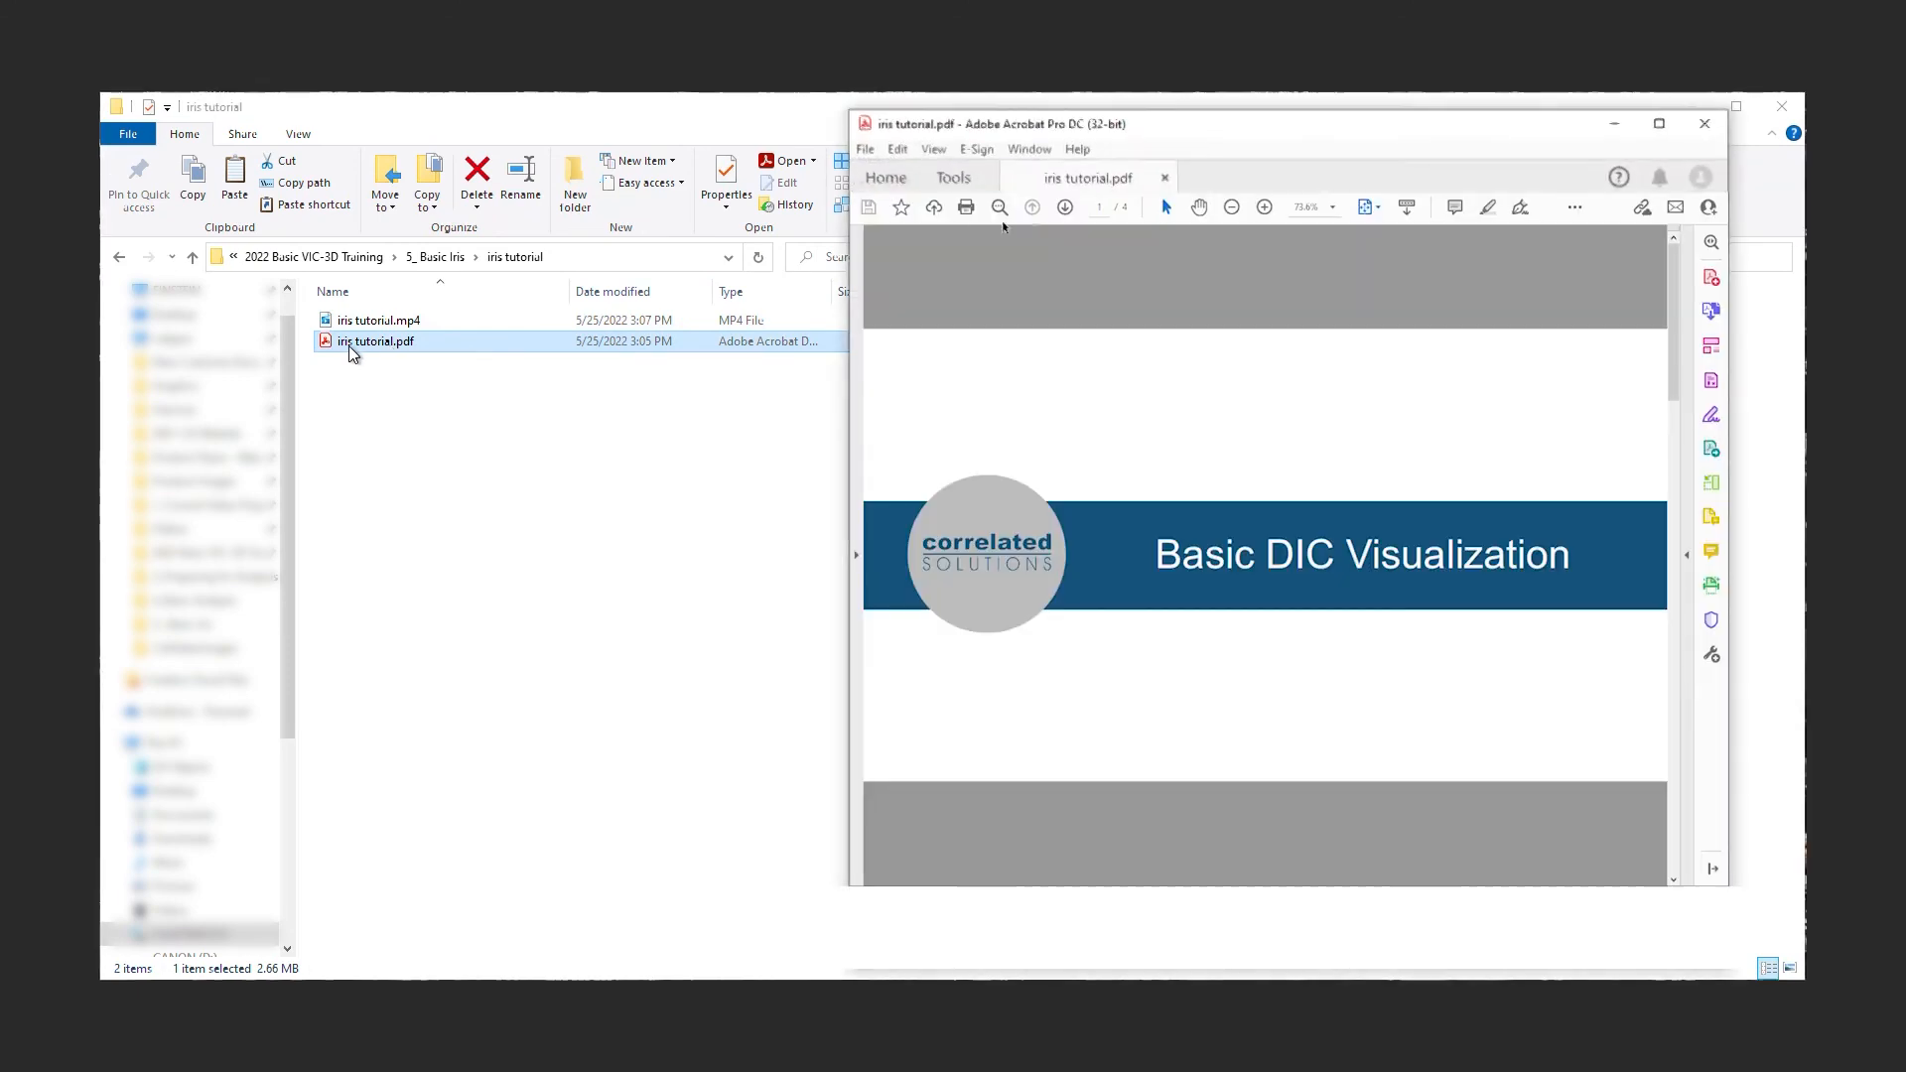
{"action": "left_click", "coordinate": [1067, 207]}
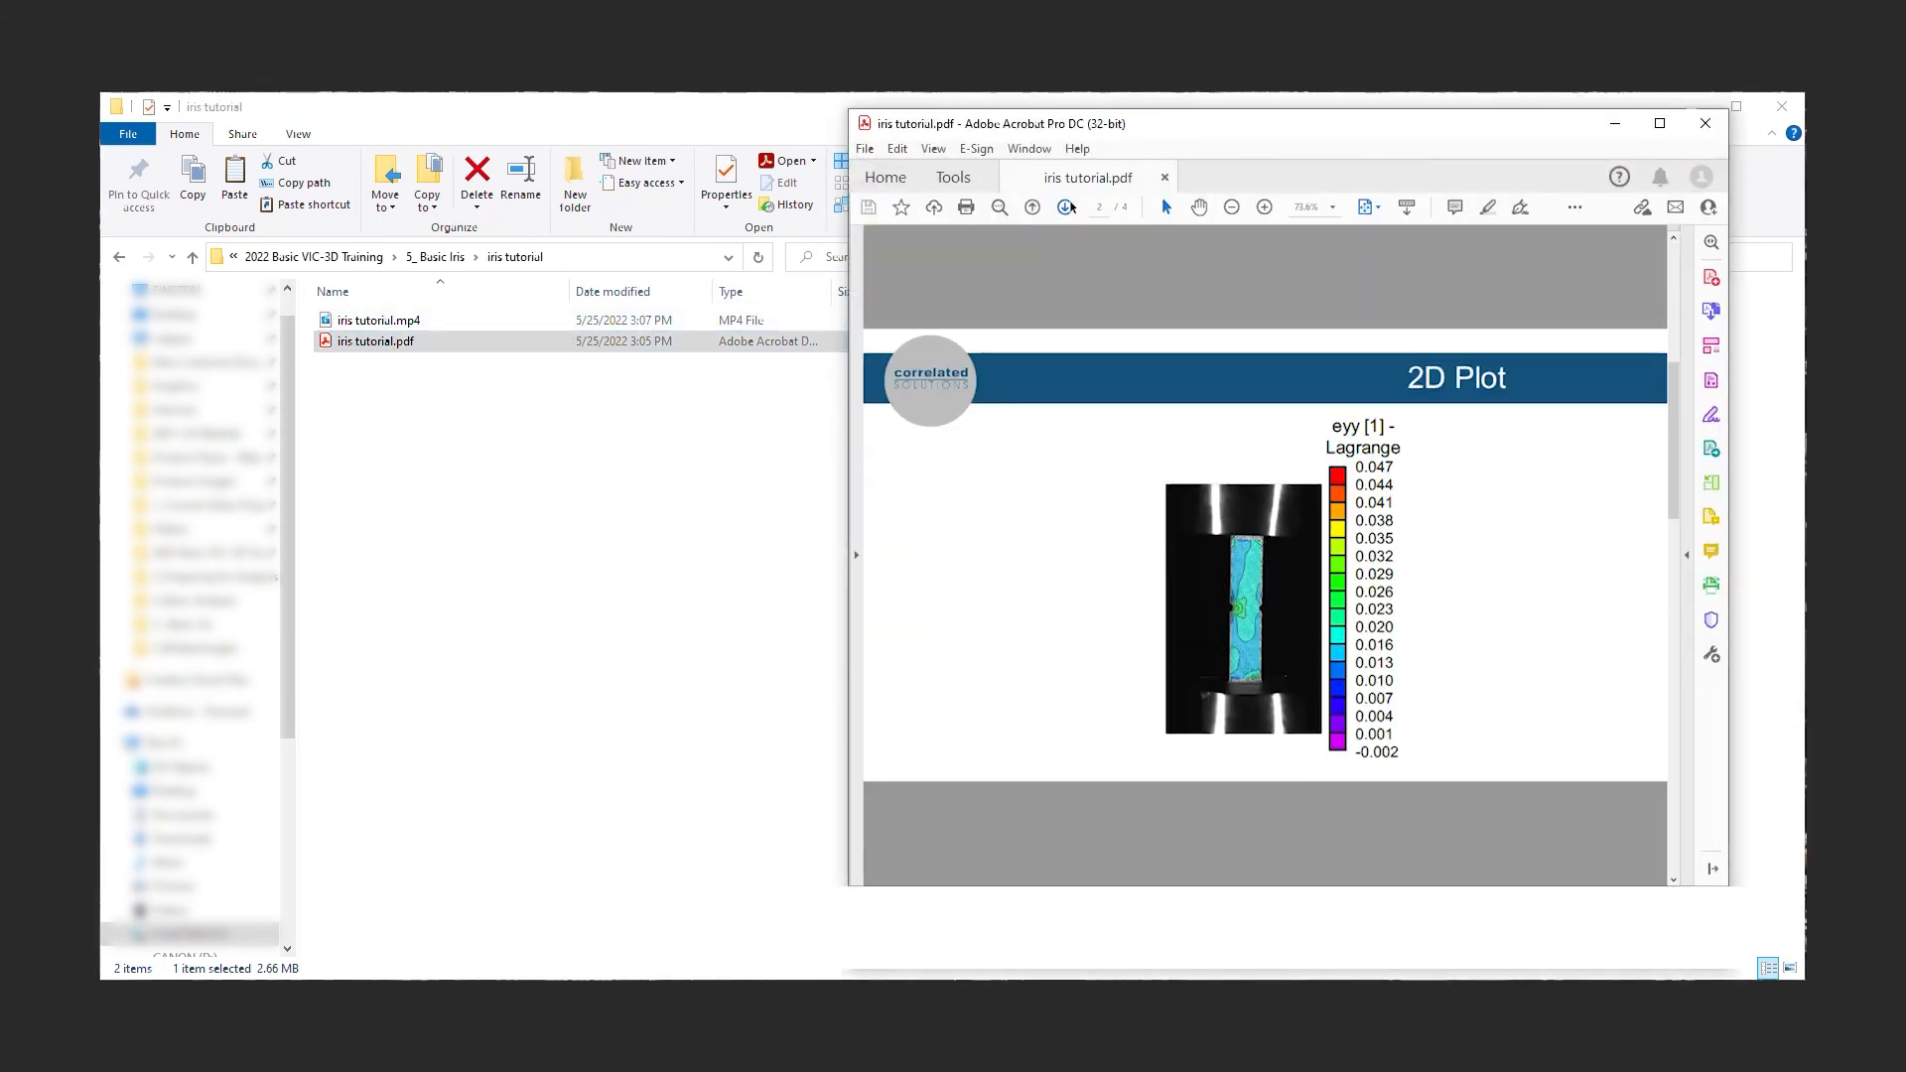
{"action": "left_click", "coordinate": [1067, 207]}
{"action": "left_click", "coordinate": [1068, 206]}
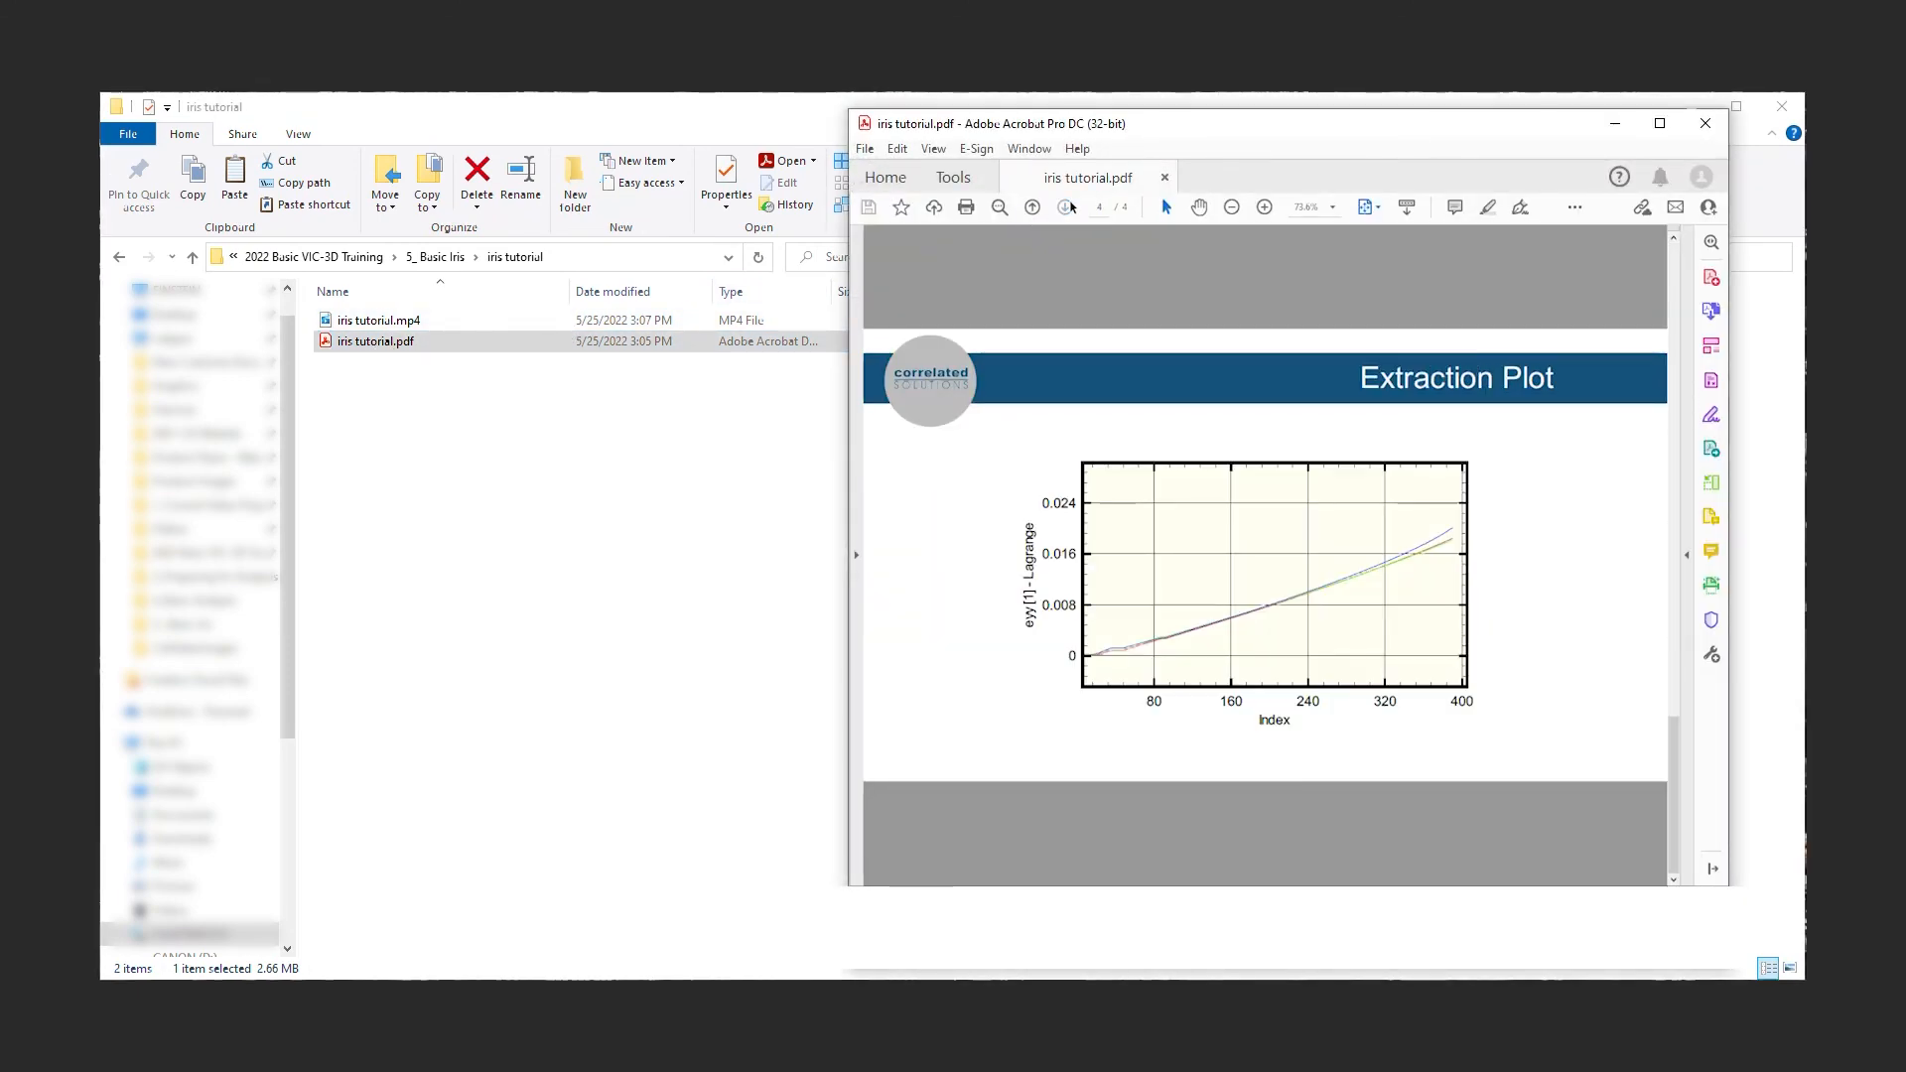